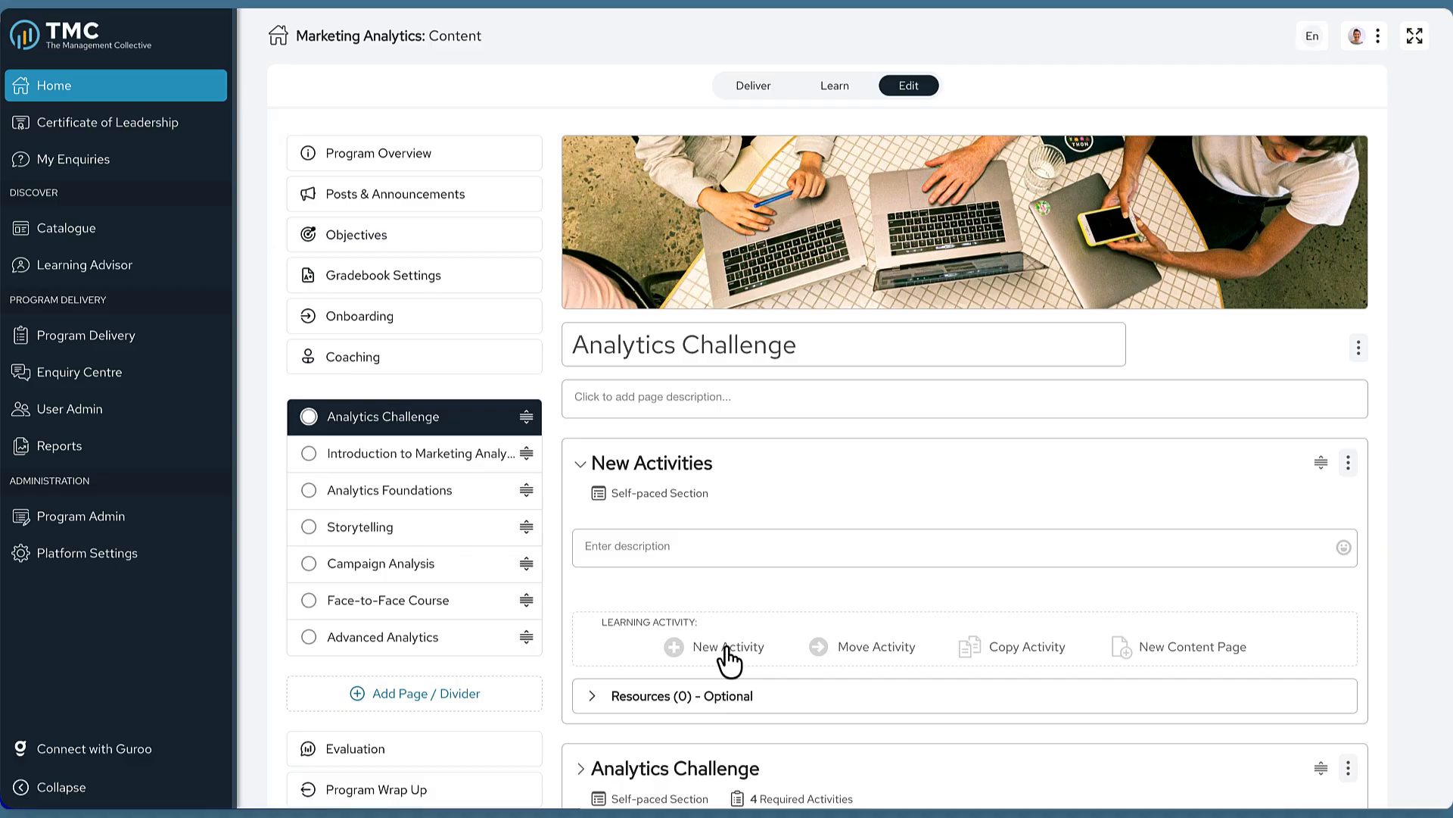
Start a new Interactive Learning activity in the New Activities section of the Analytics Challenge page.
click(726, 648)
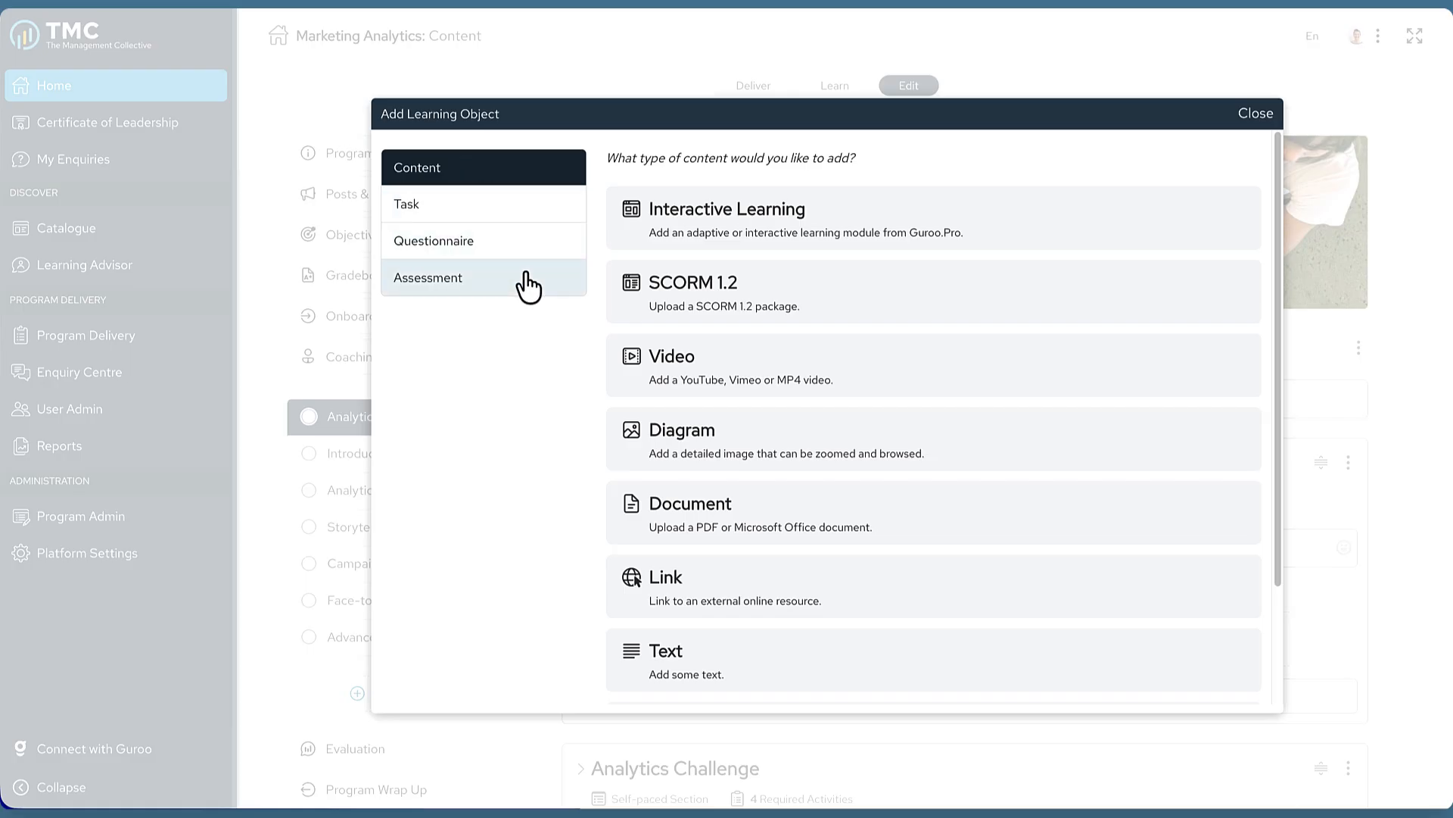
click(1272, 114)
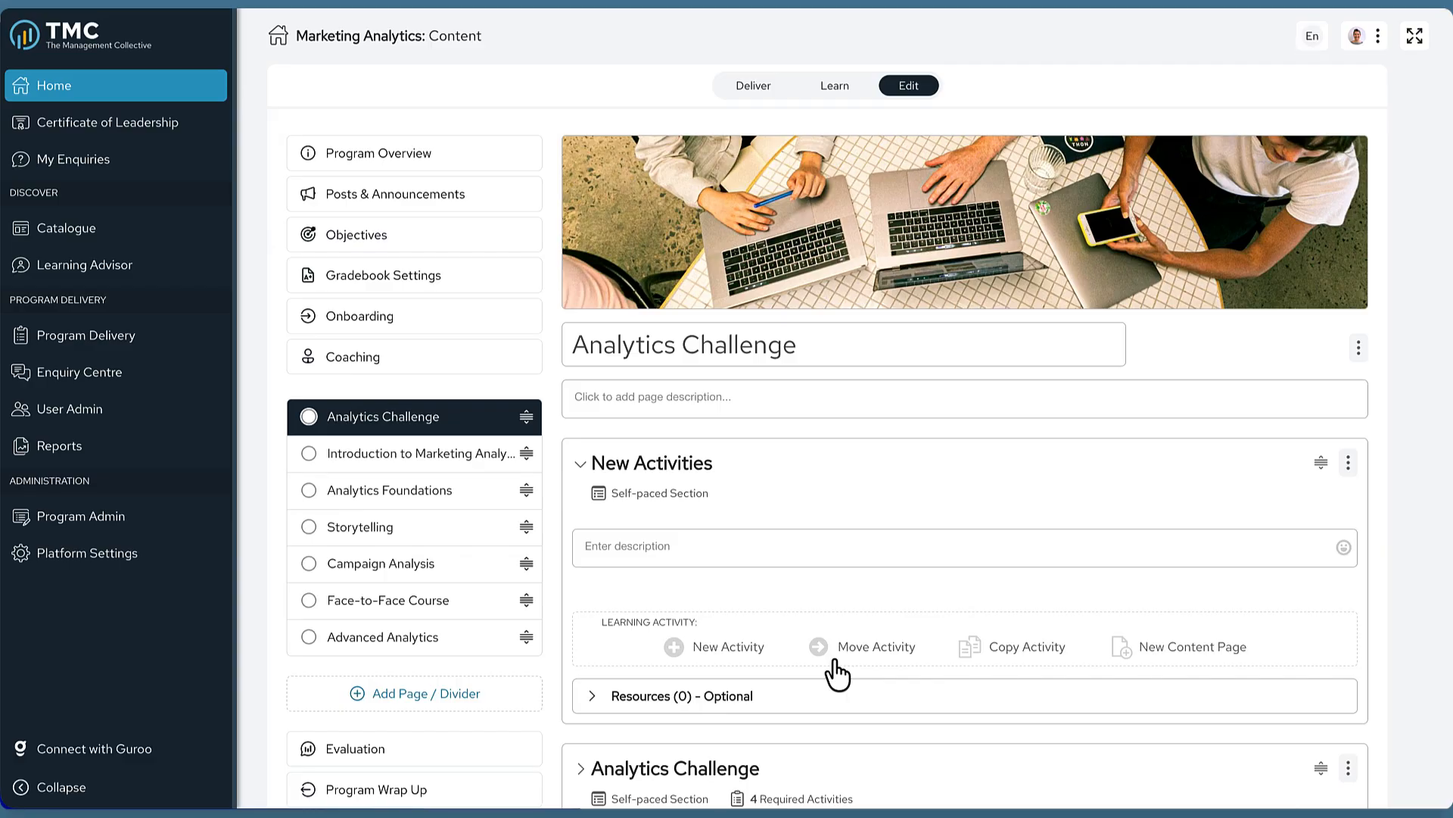
click(682, 648)
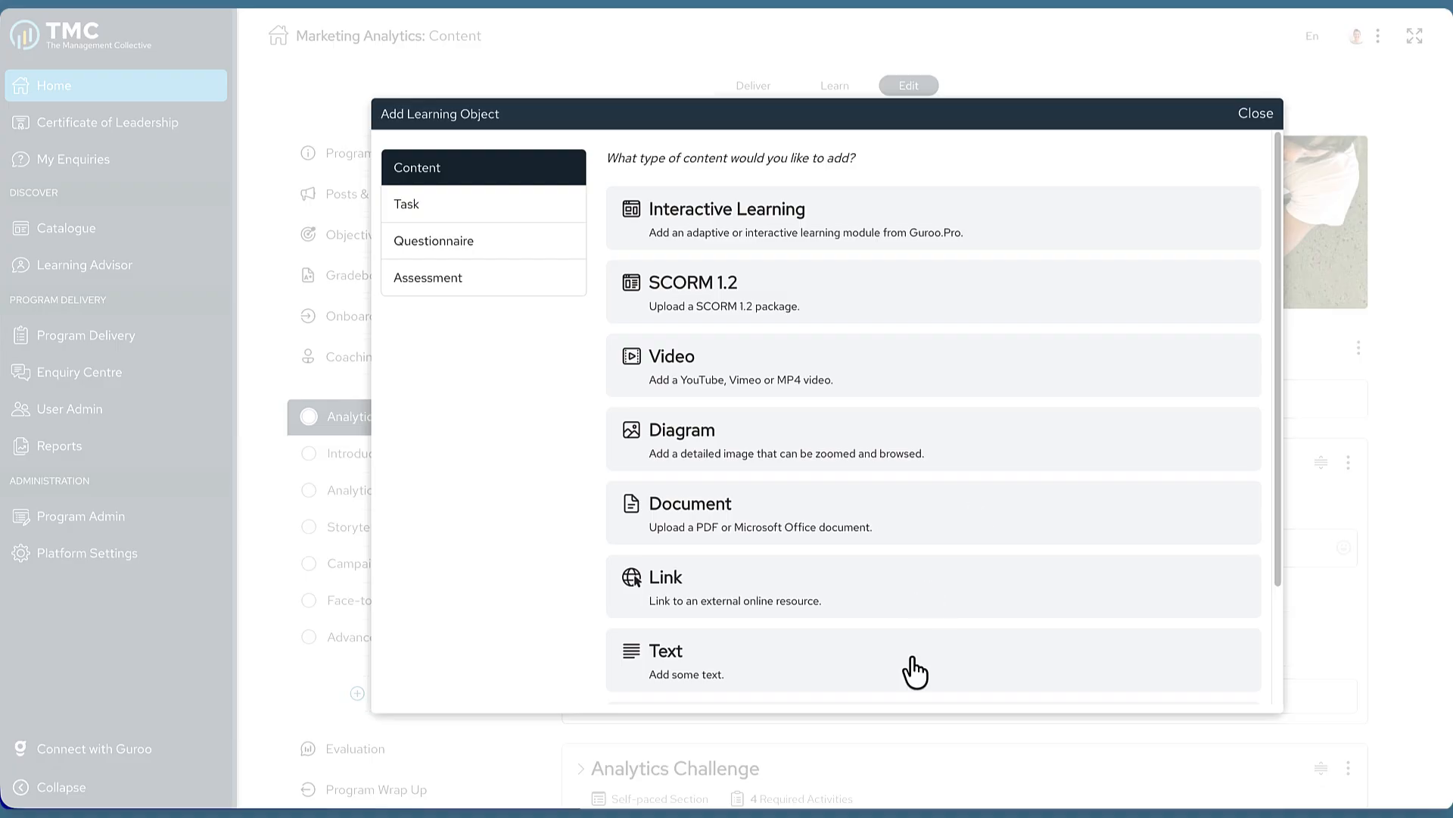
scroll(914, 673, down, 2)
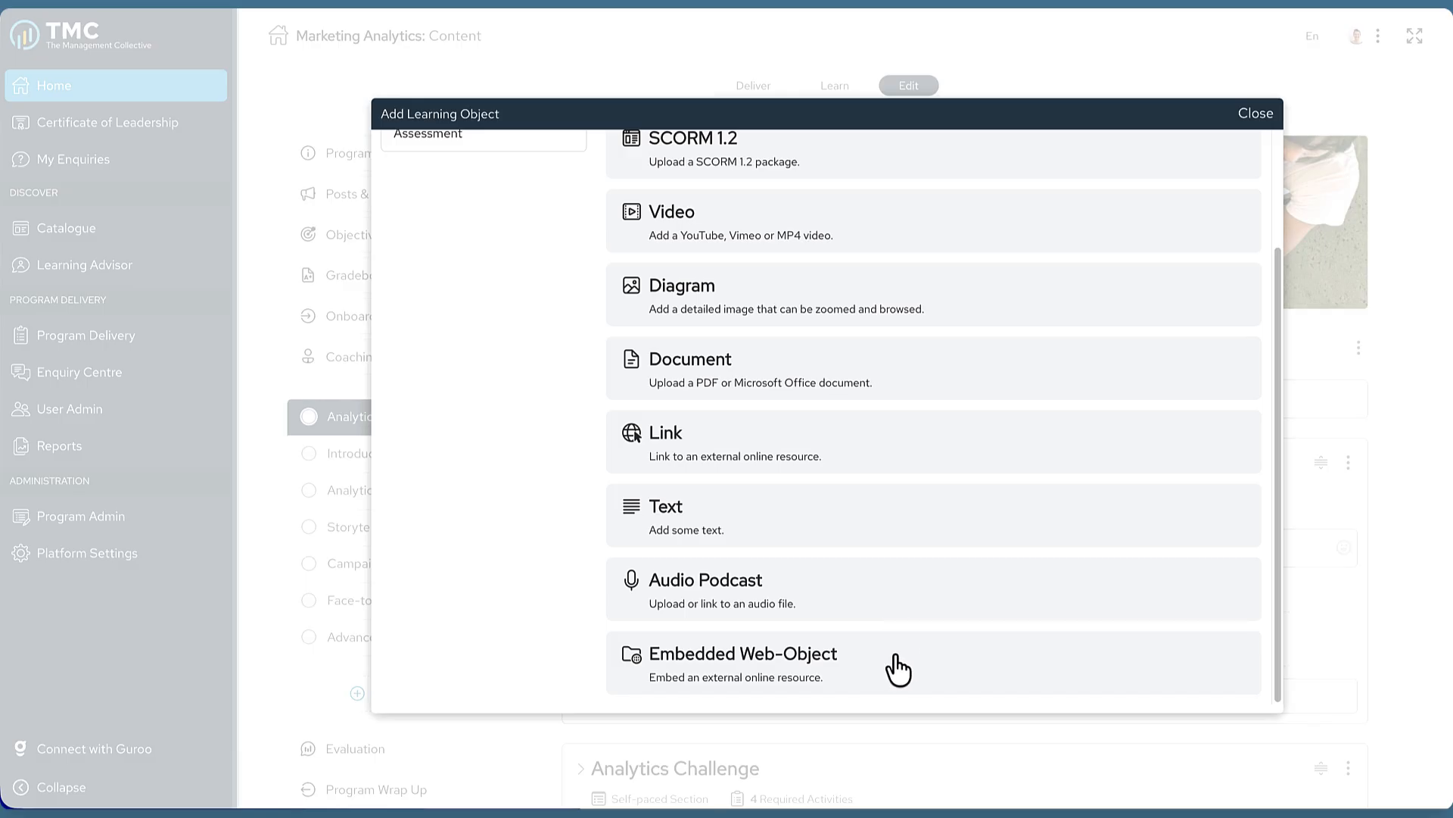
scroll(965, 333, up, 2)
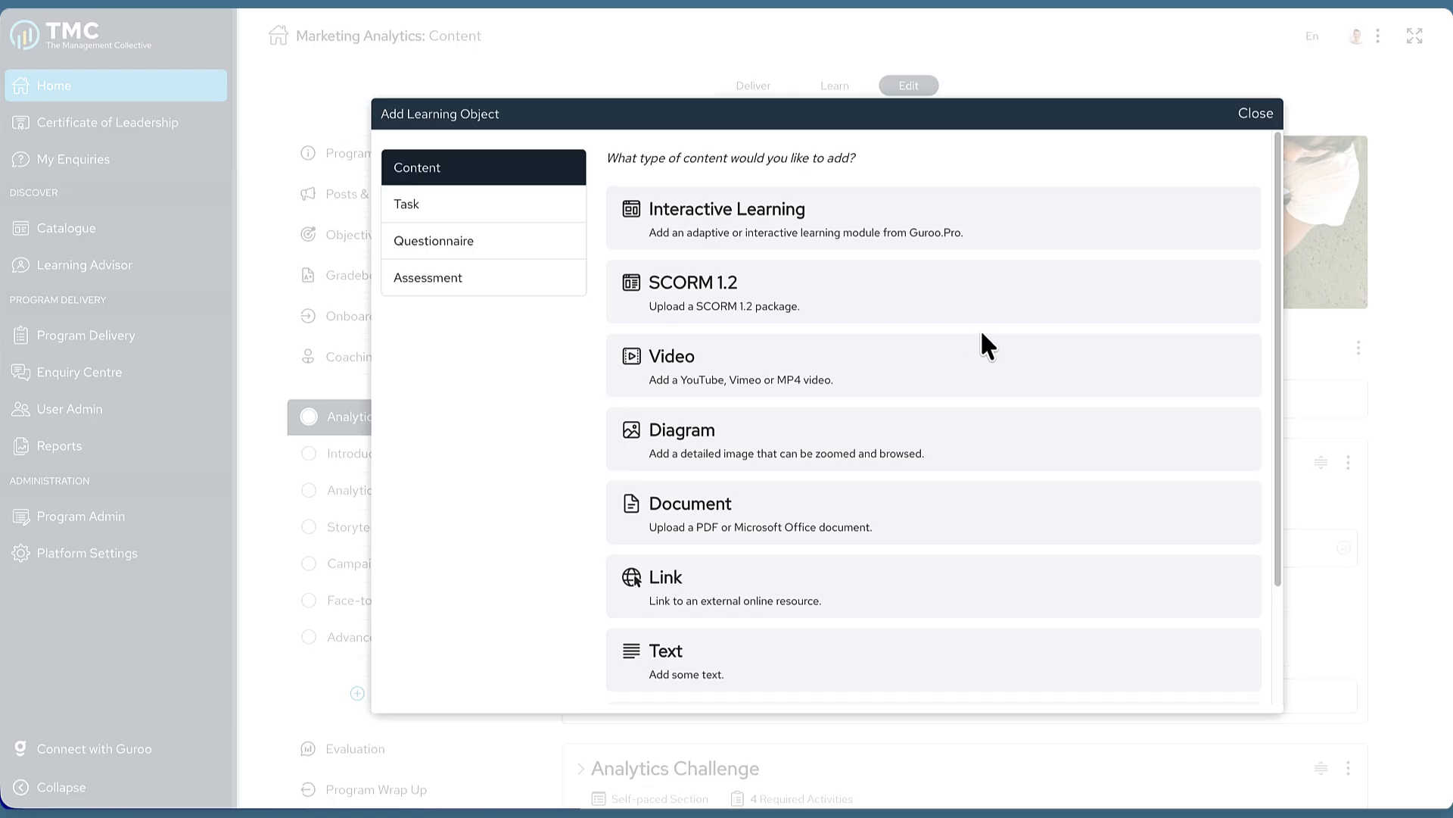
click(850, 214)
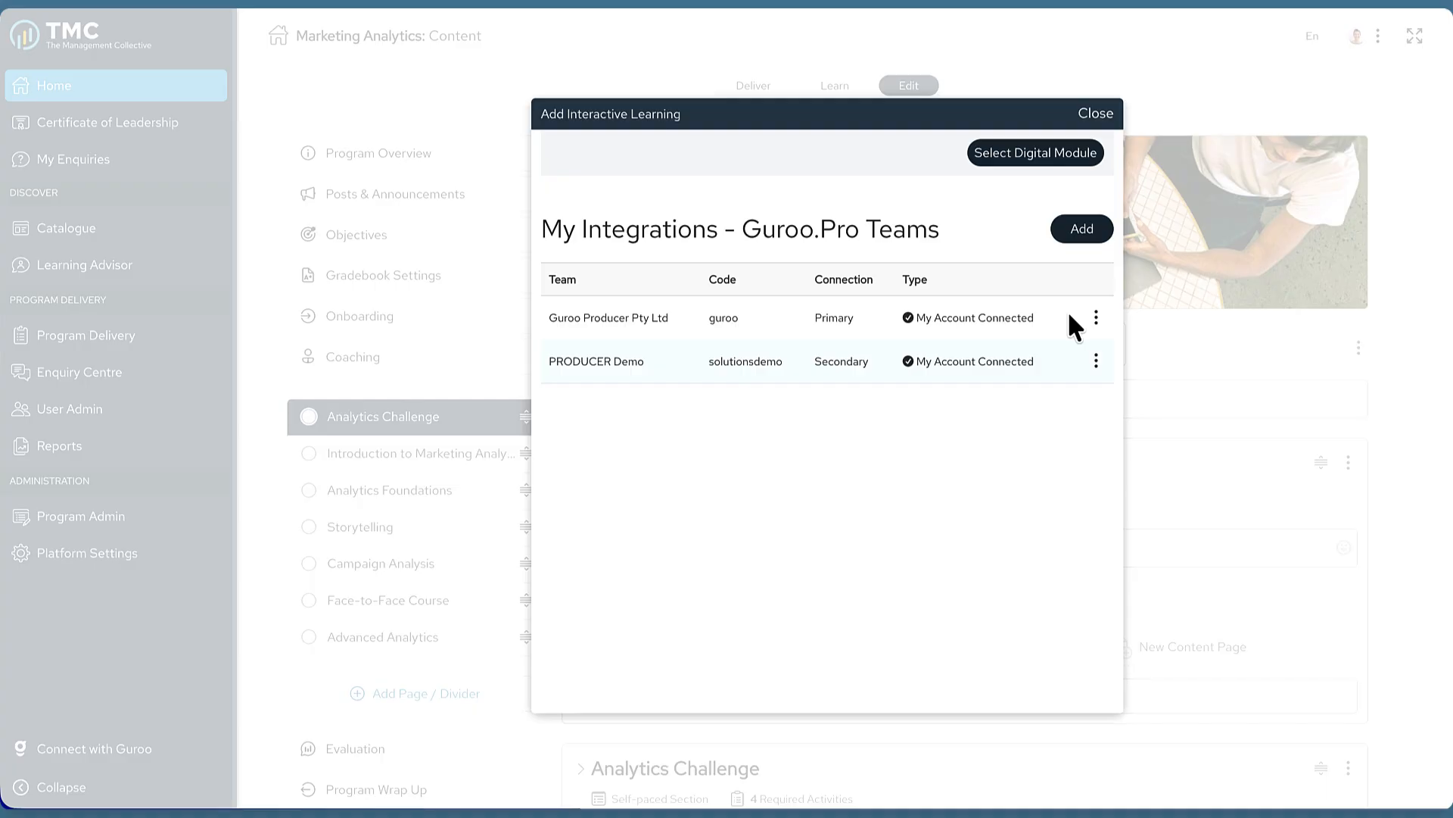
Link the digital module Getting Started in Marketing Analytics from the Guroo Producer Pty Ltd team's program Marketing Analytics – Guroo Gateway Demo.
click(1027, 155)
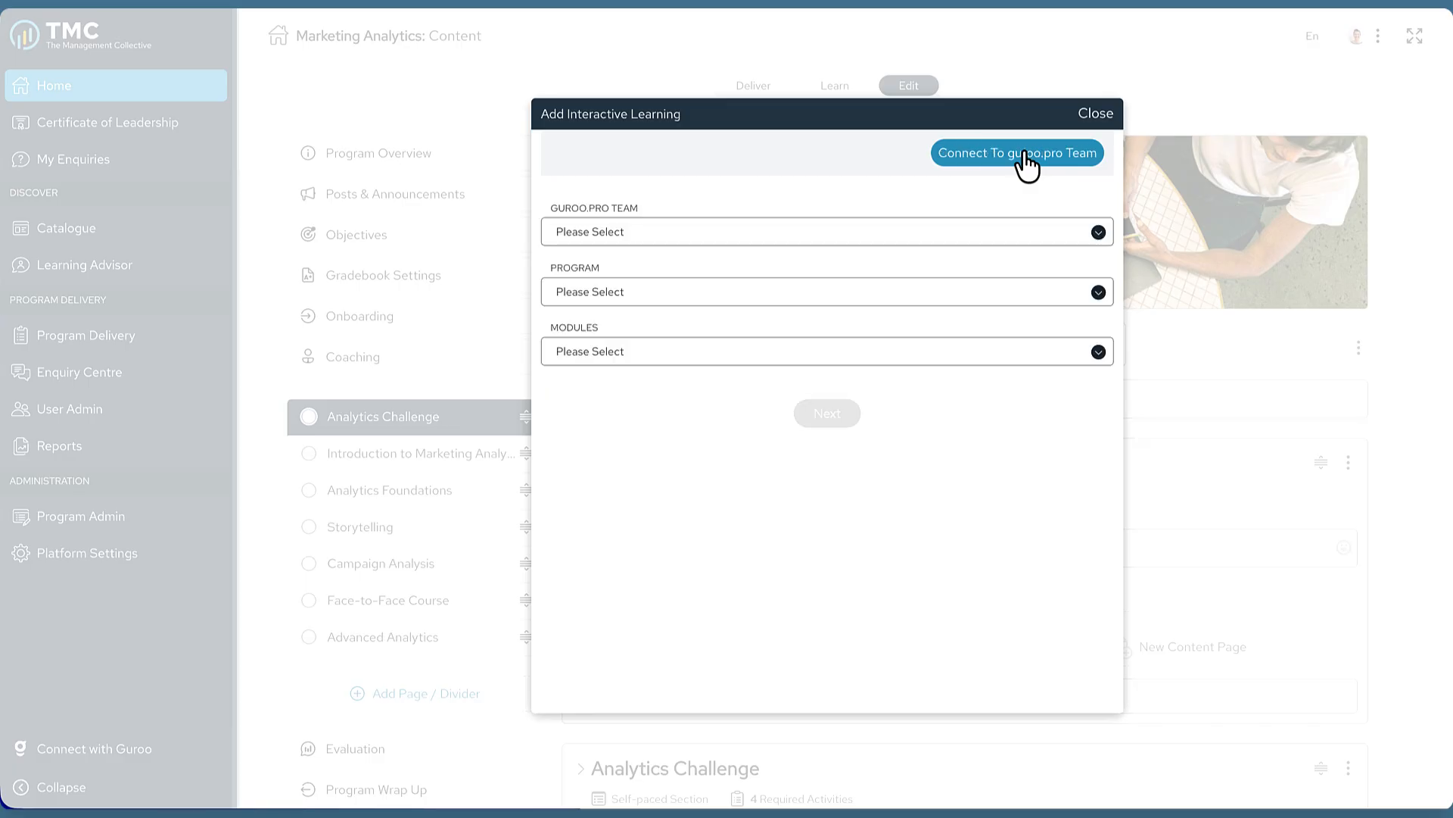
click(767, 235)
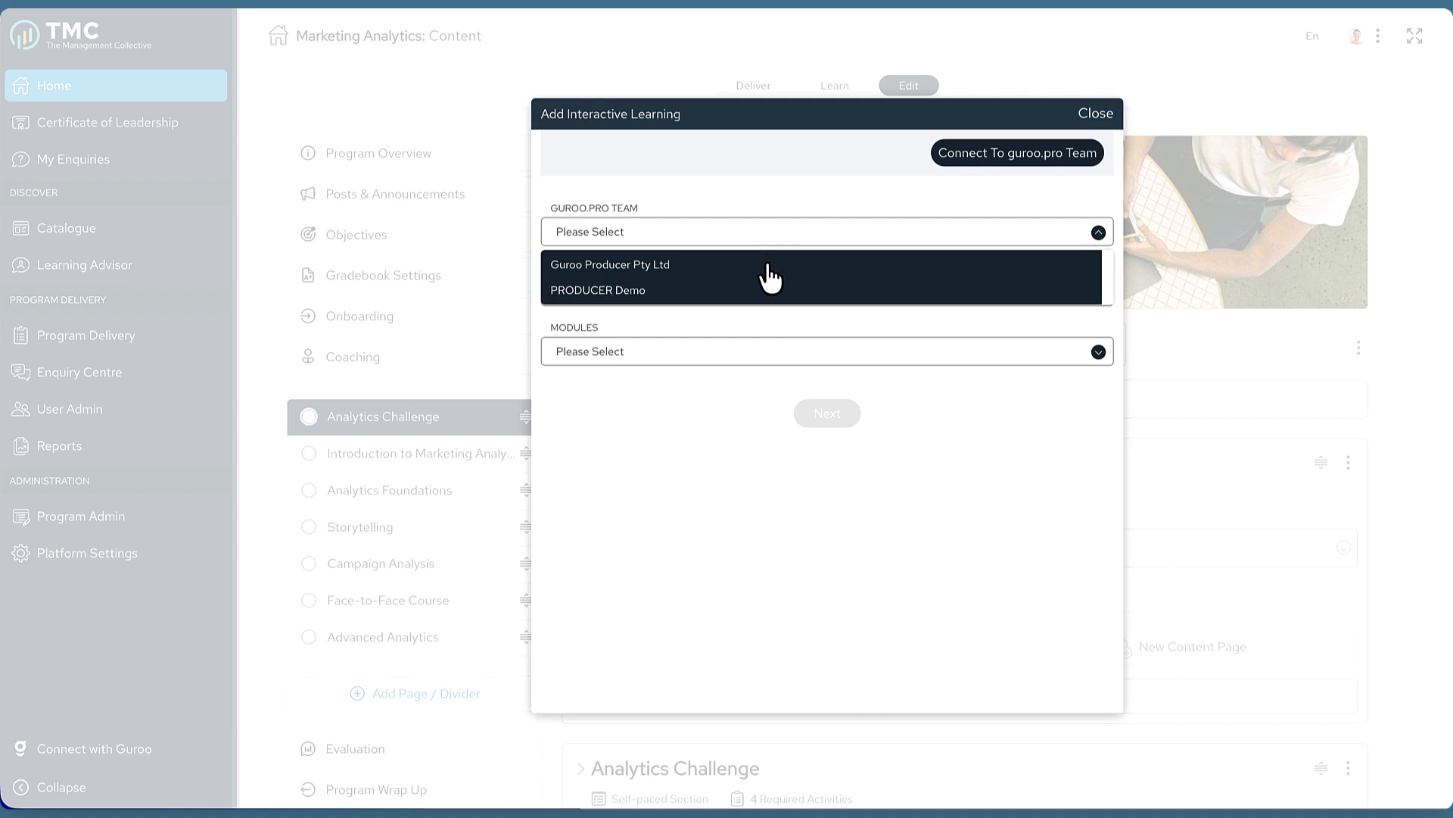
click(767, 265)
click(767, 295)
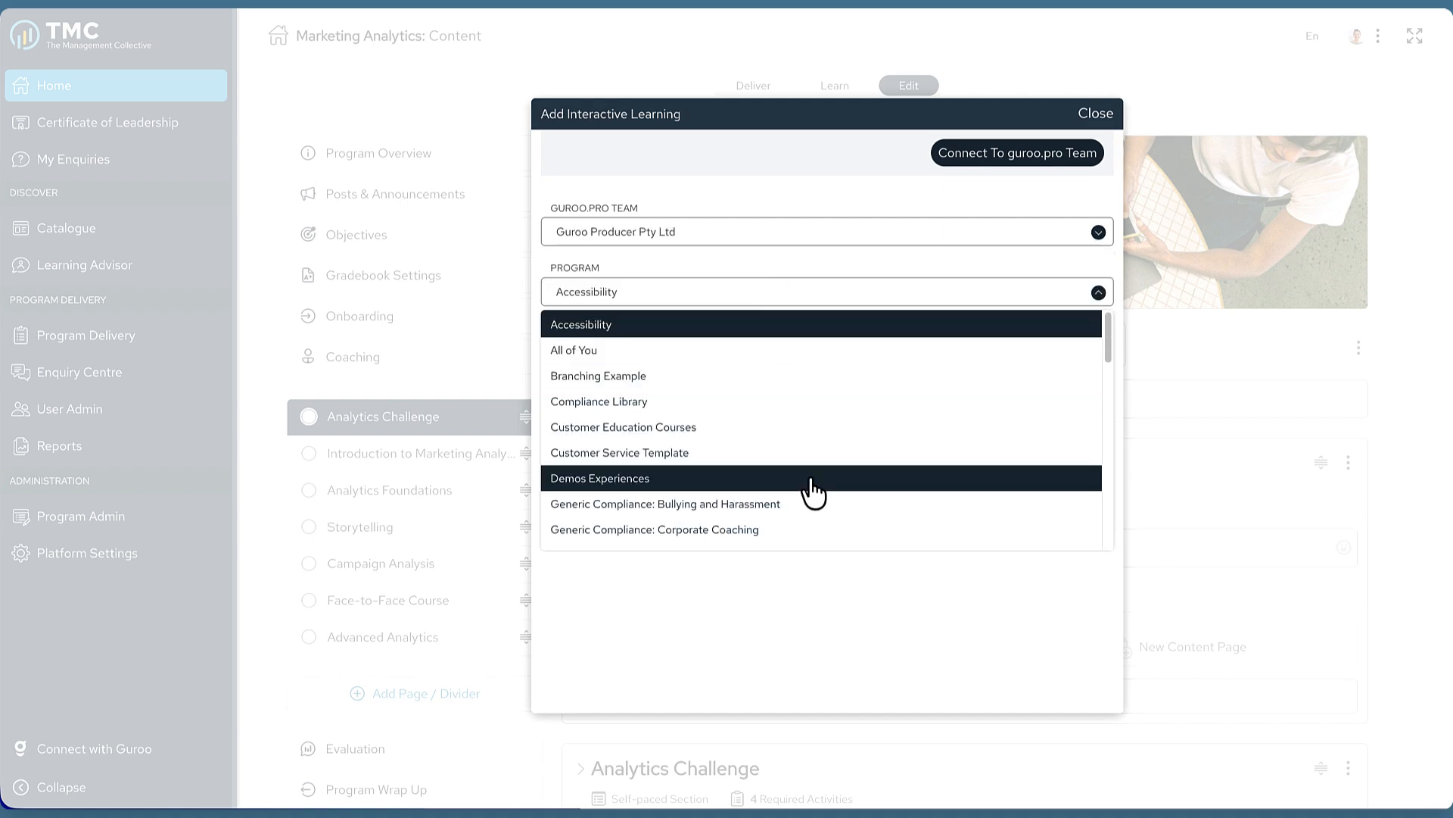
scroll(814, 492, down, 5)
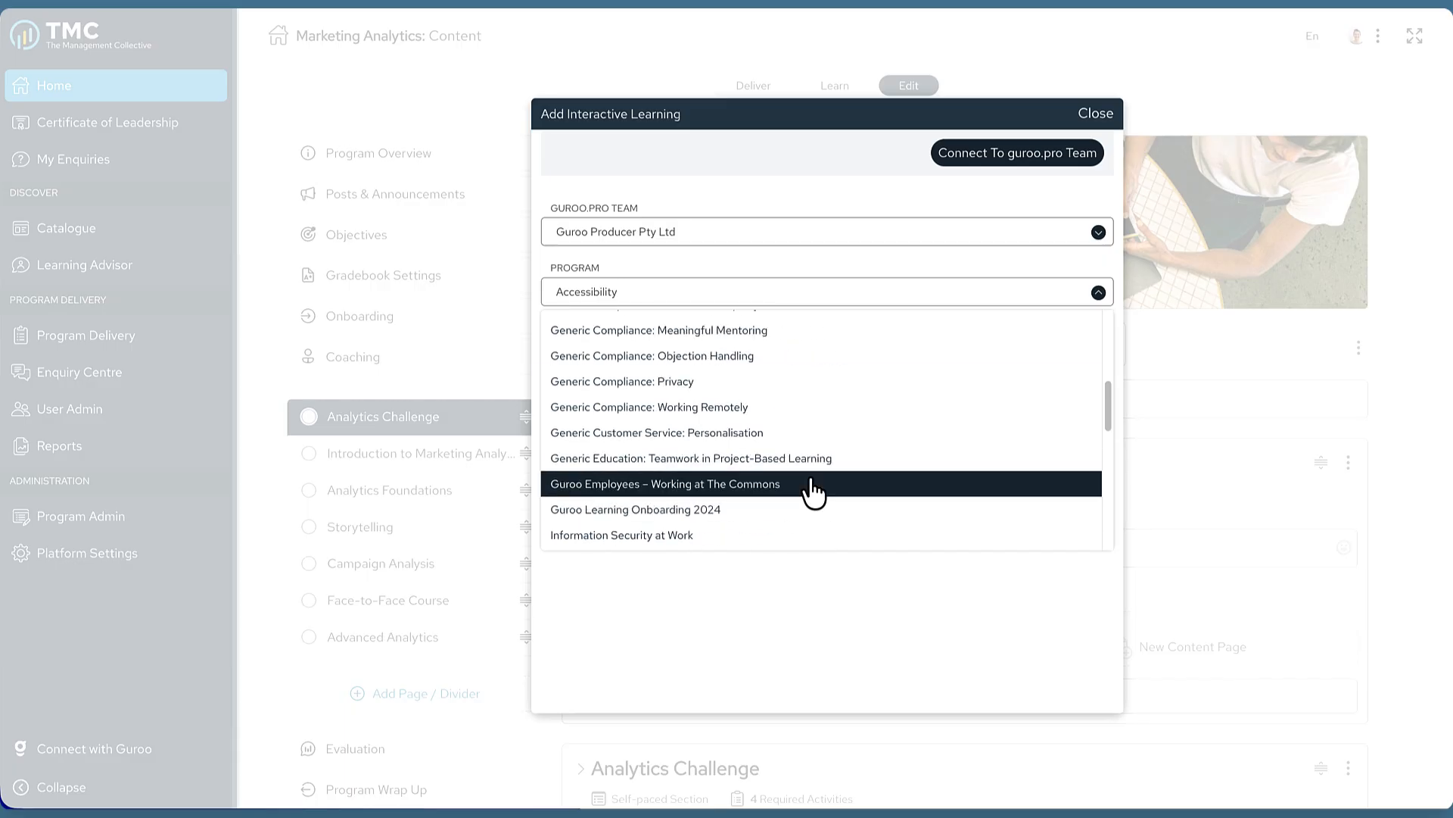
scroll(814, 492, down, 4)
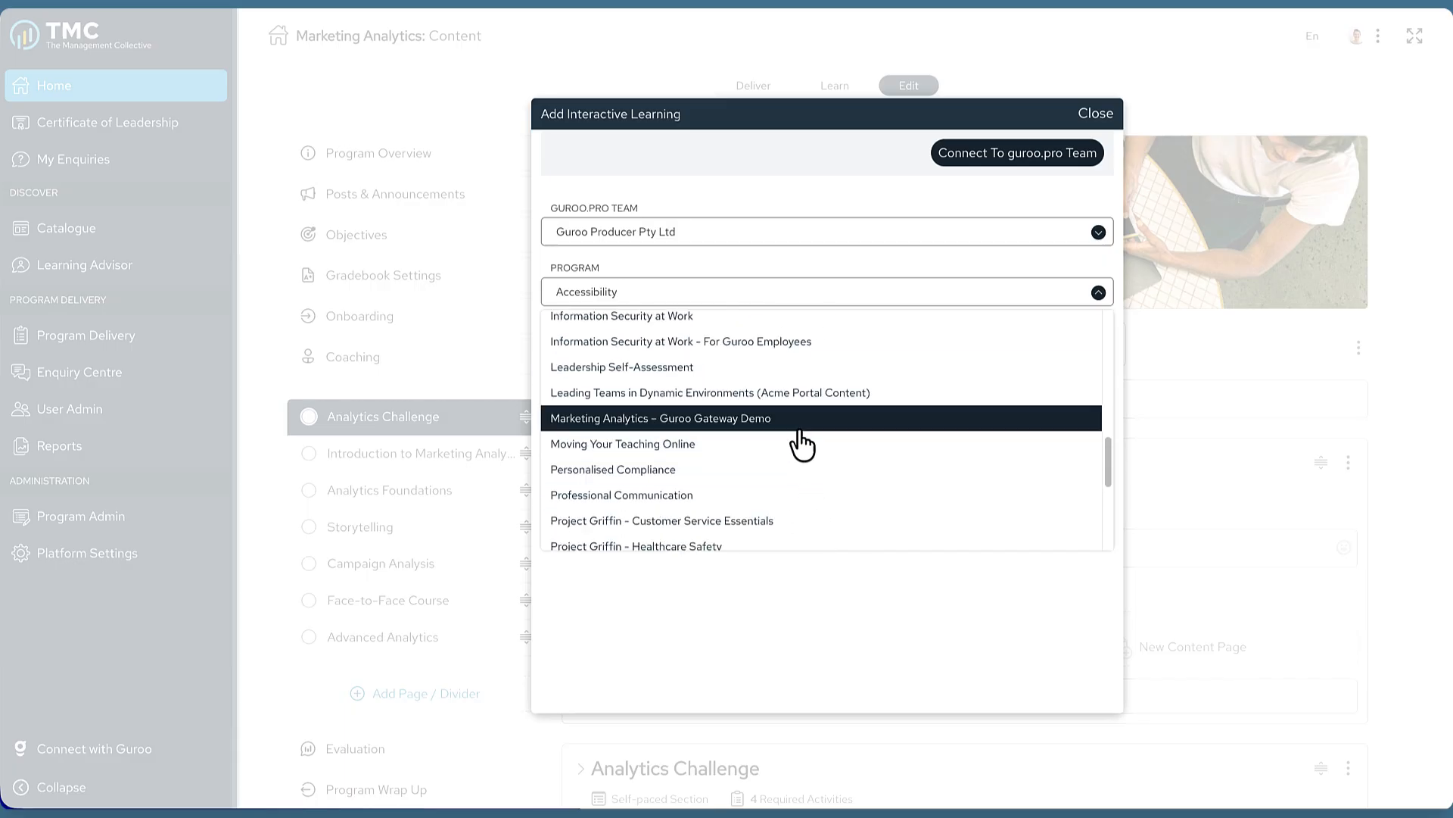
click(800, 428)
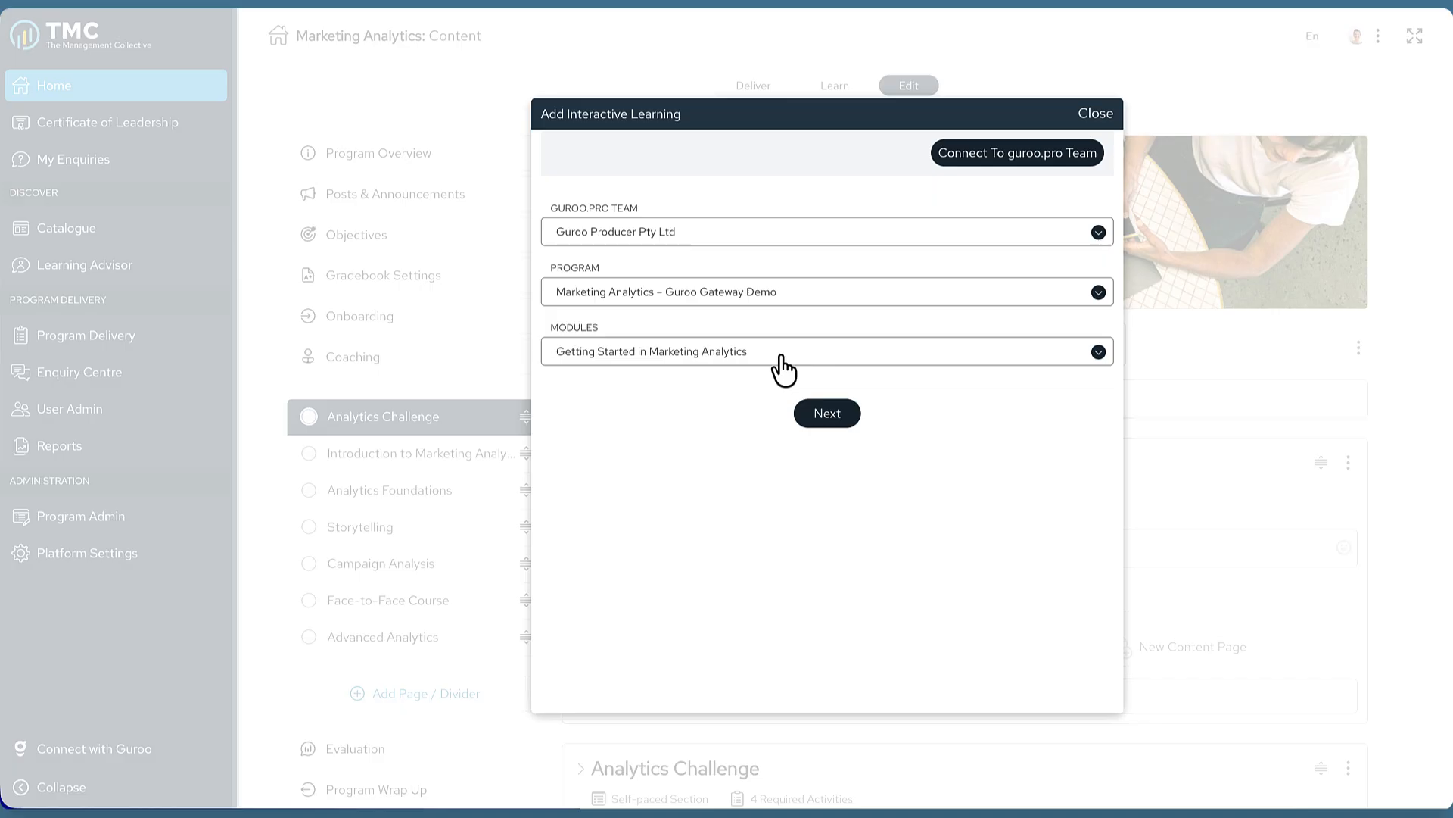
click(828, 416)
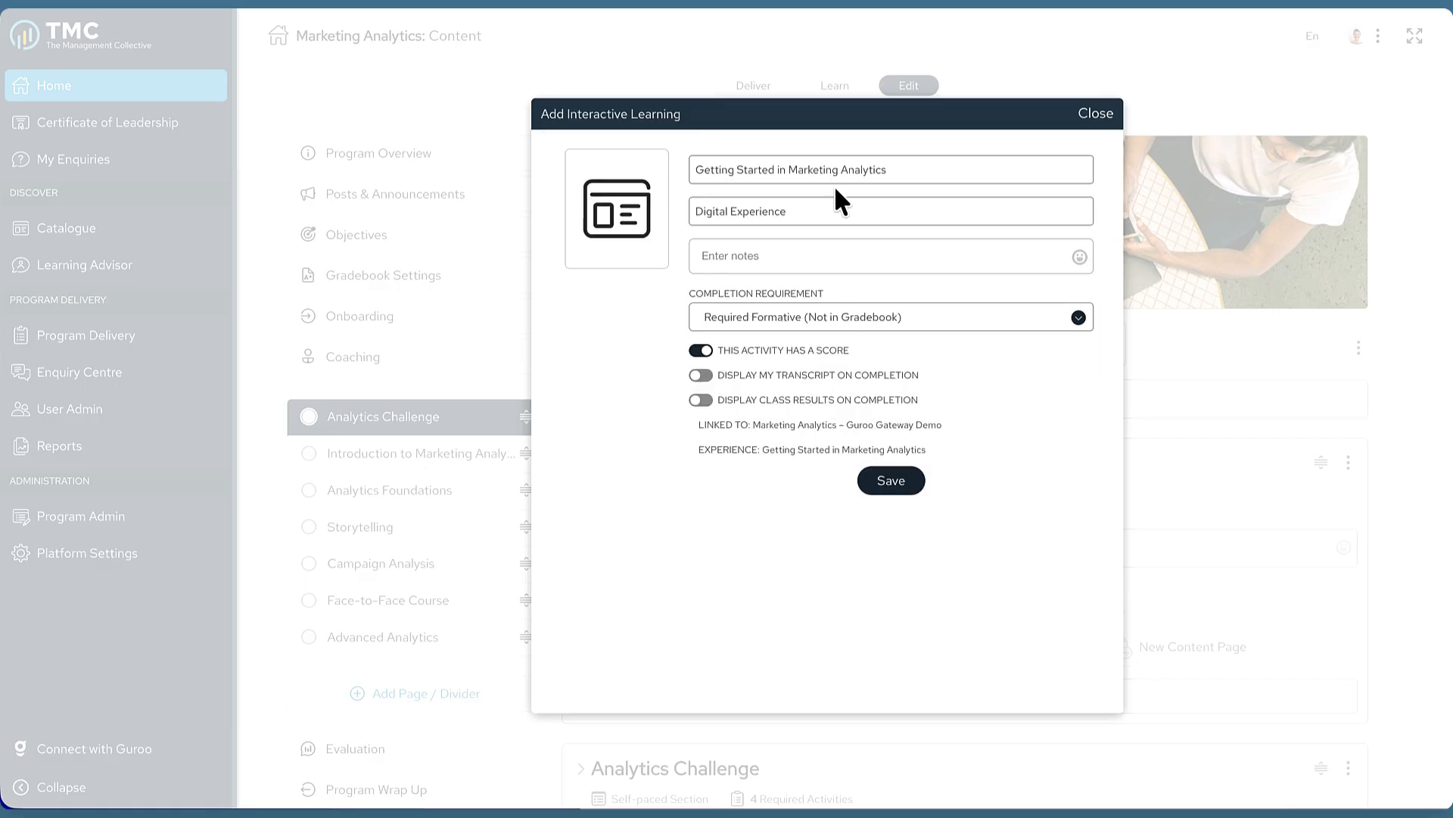
Fill in the learning outline with an introductory module description on data and key metrics in marketing decision-making, plus the line "Time required - 10 minutes".
click(896, 170)
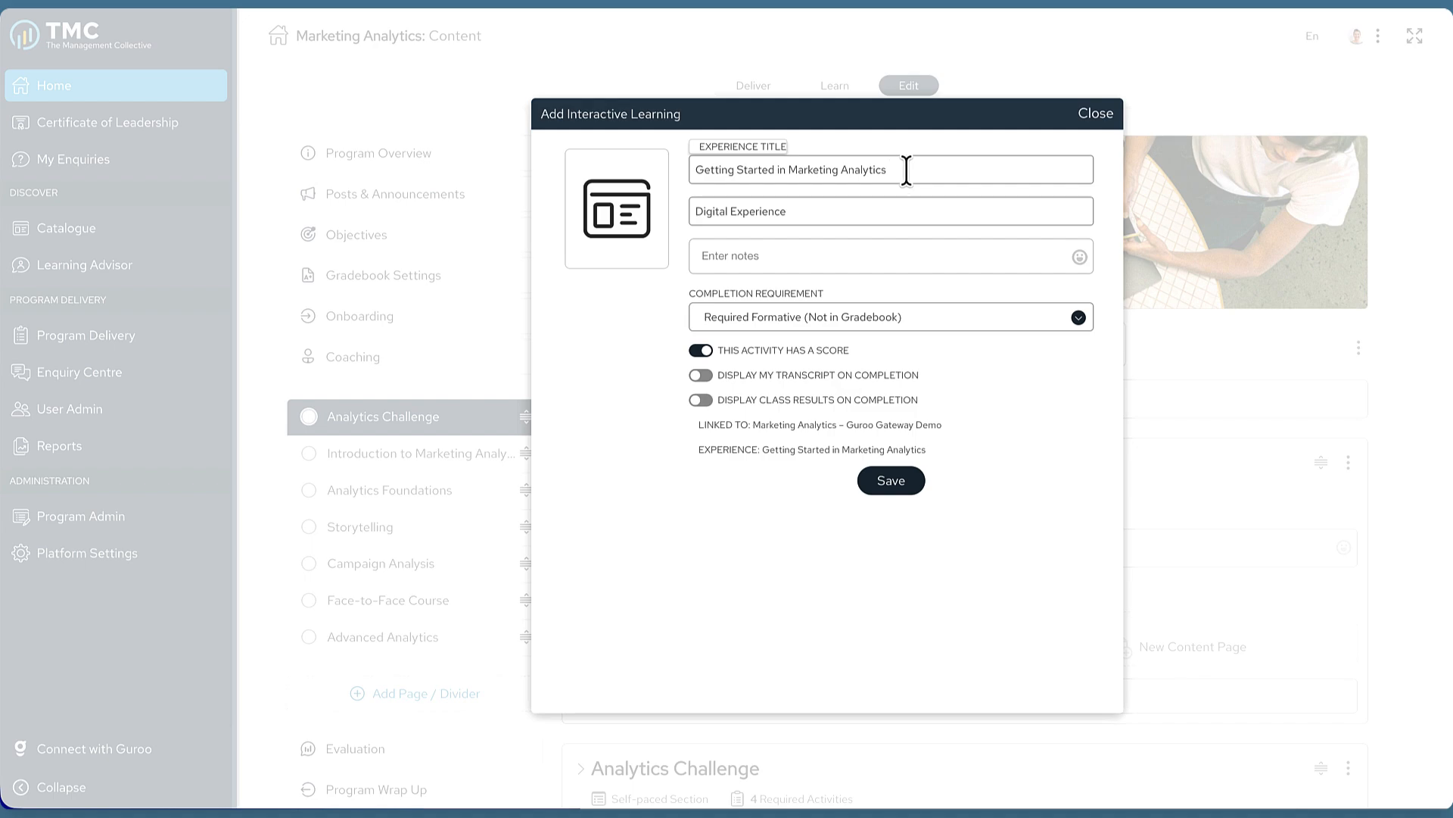
click(840, 210)
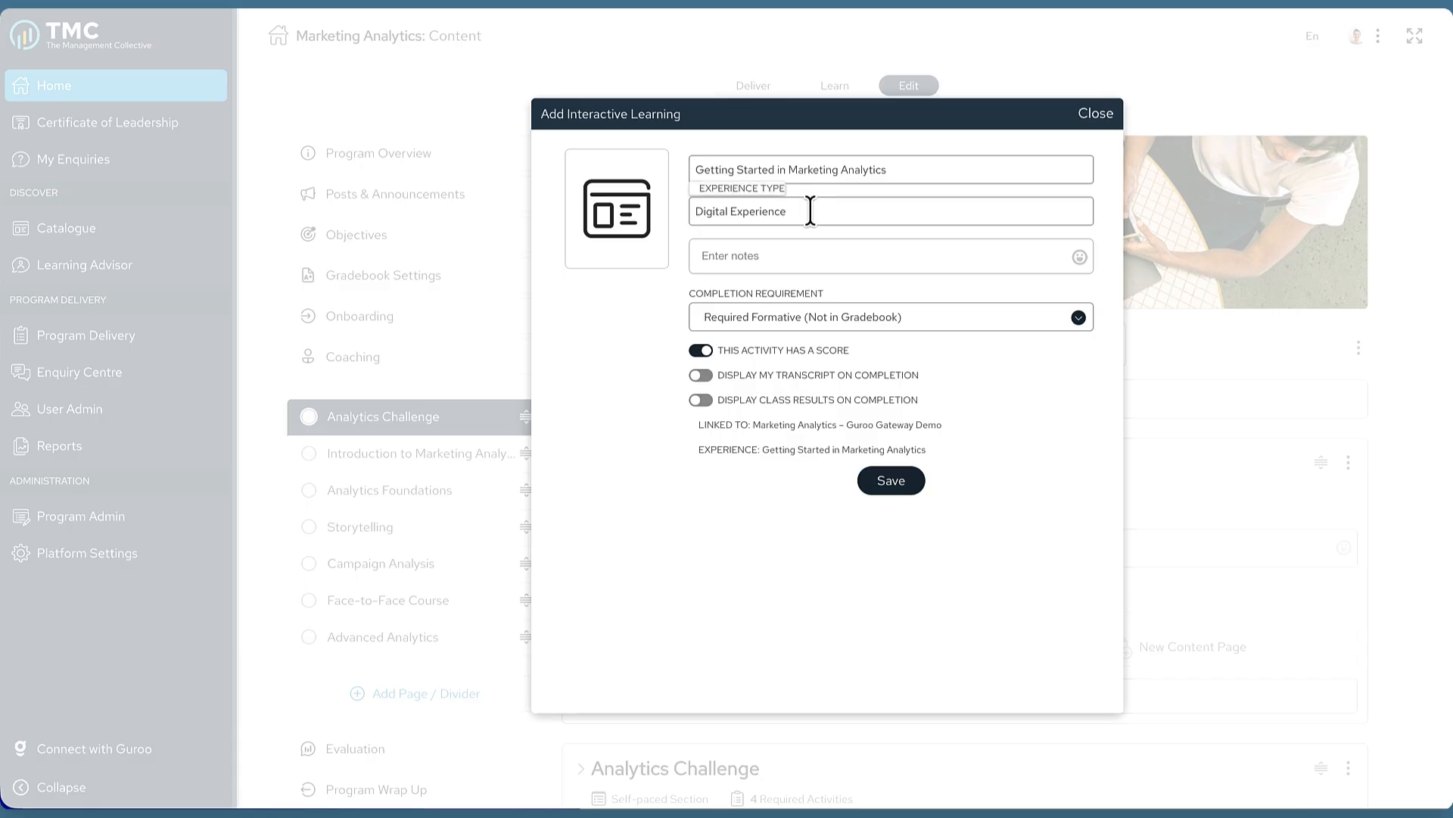
click(792, 251)
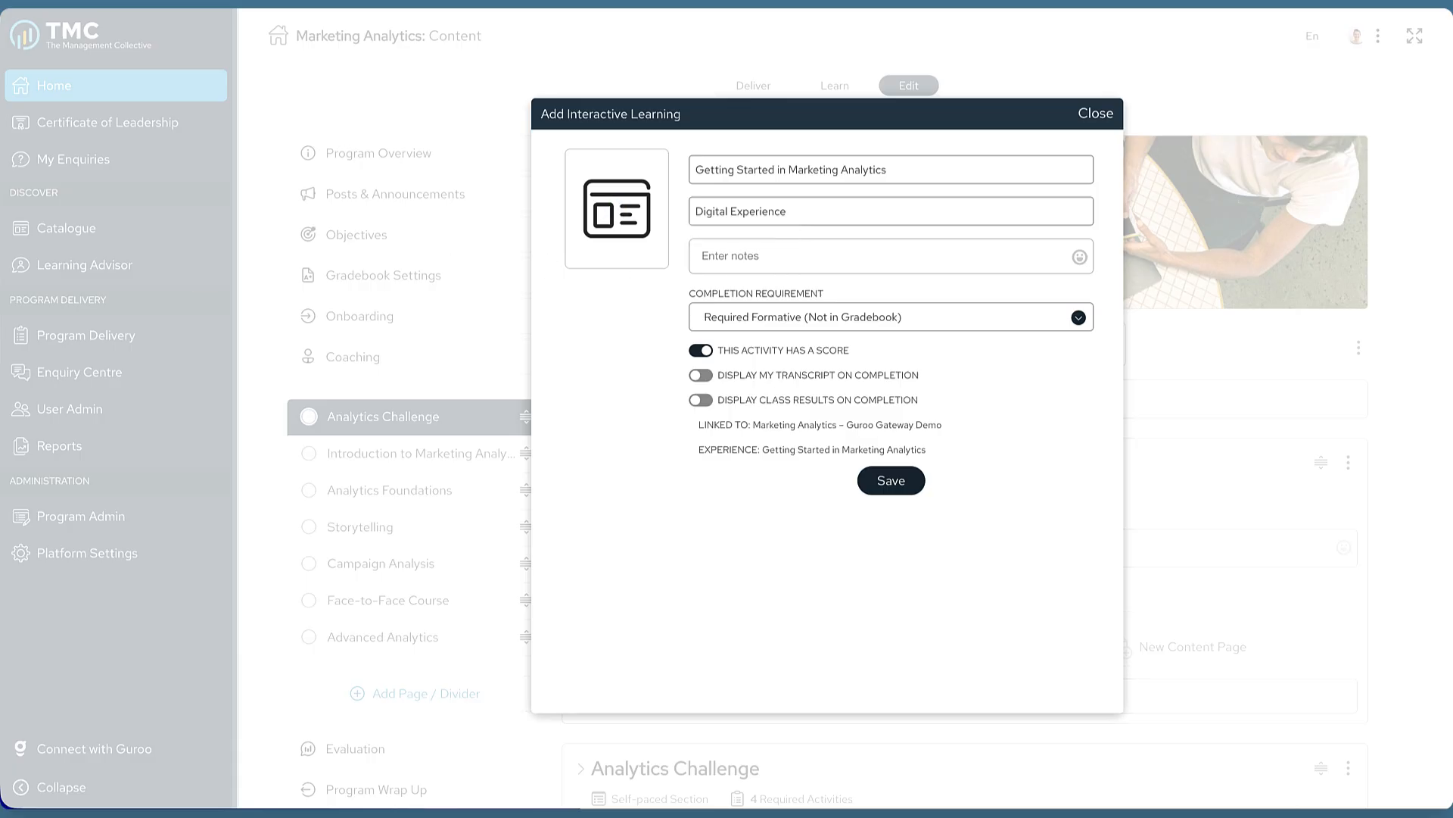
click(779, 254)
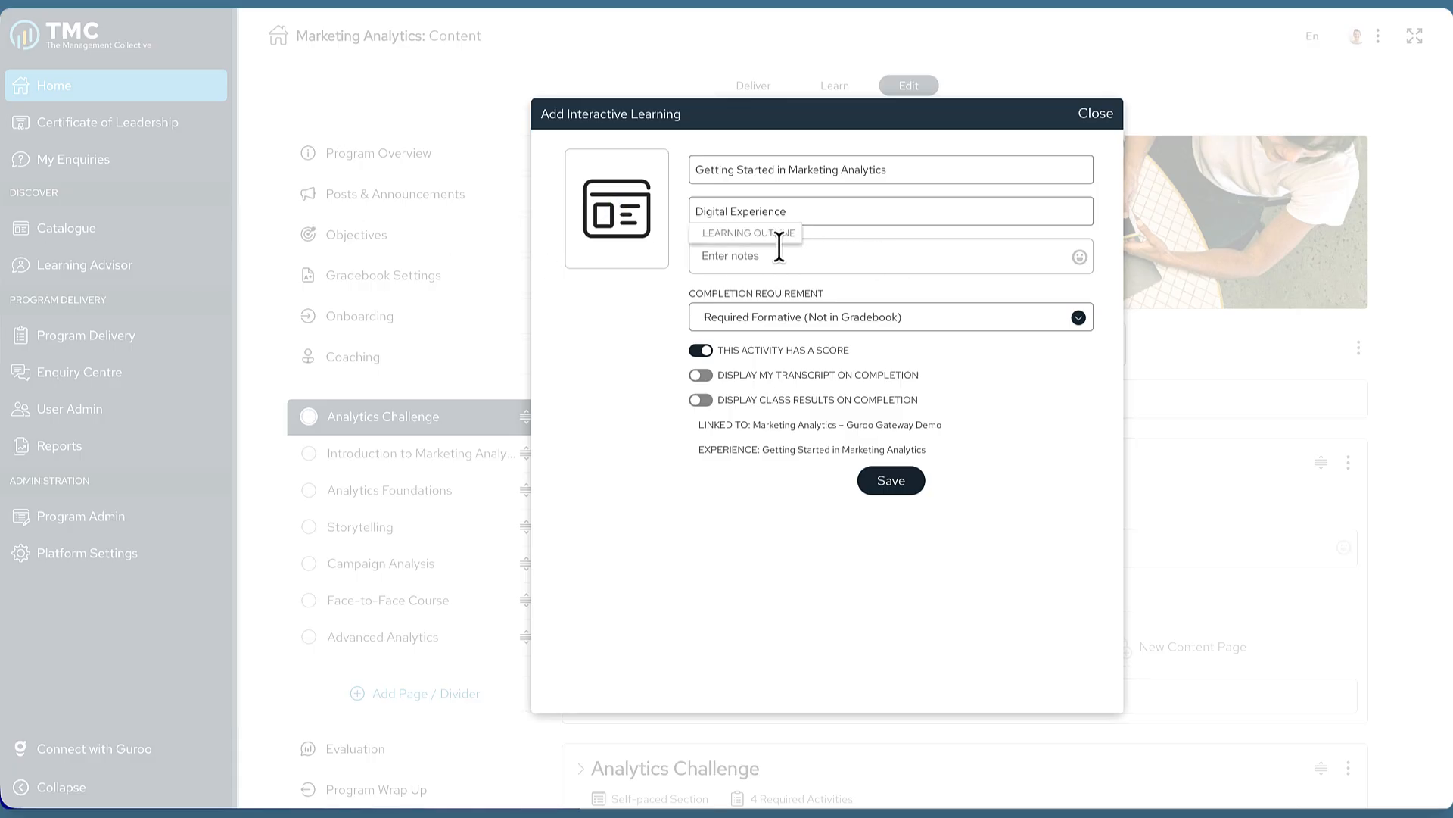
text(This introductory module explores the role of data in modern marketing decision-making, covering key metrics like conversion rates, customer acquisition cost, and return on ad spend. Learners will understand how to identify relevant data sources, interpret basic marketing performance indicators, and use analytics to improve campaign effectiveness.)
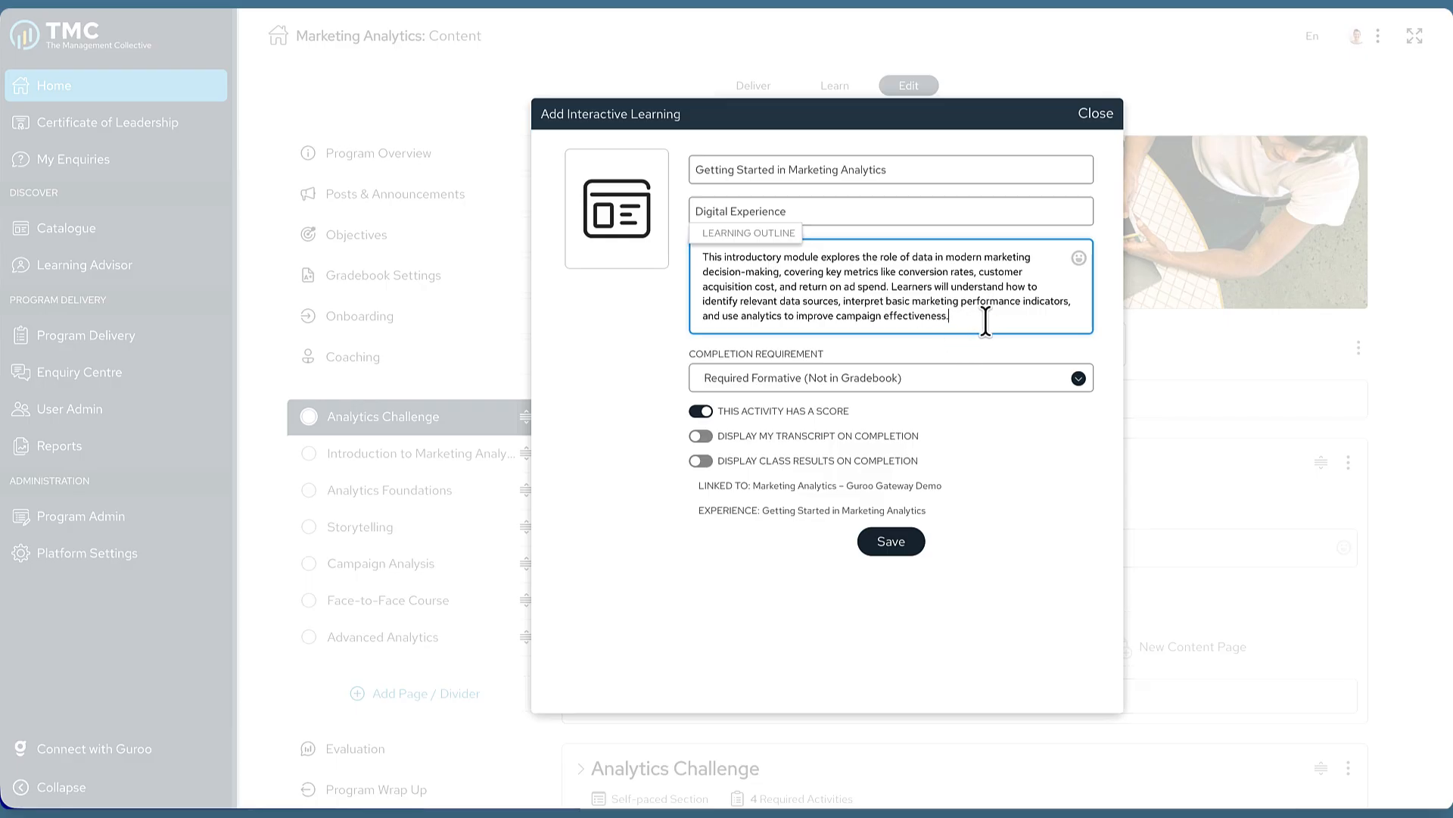
key(Return)
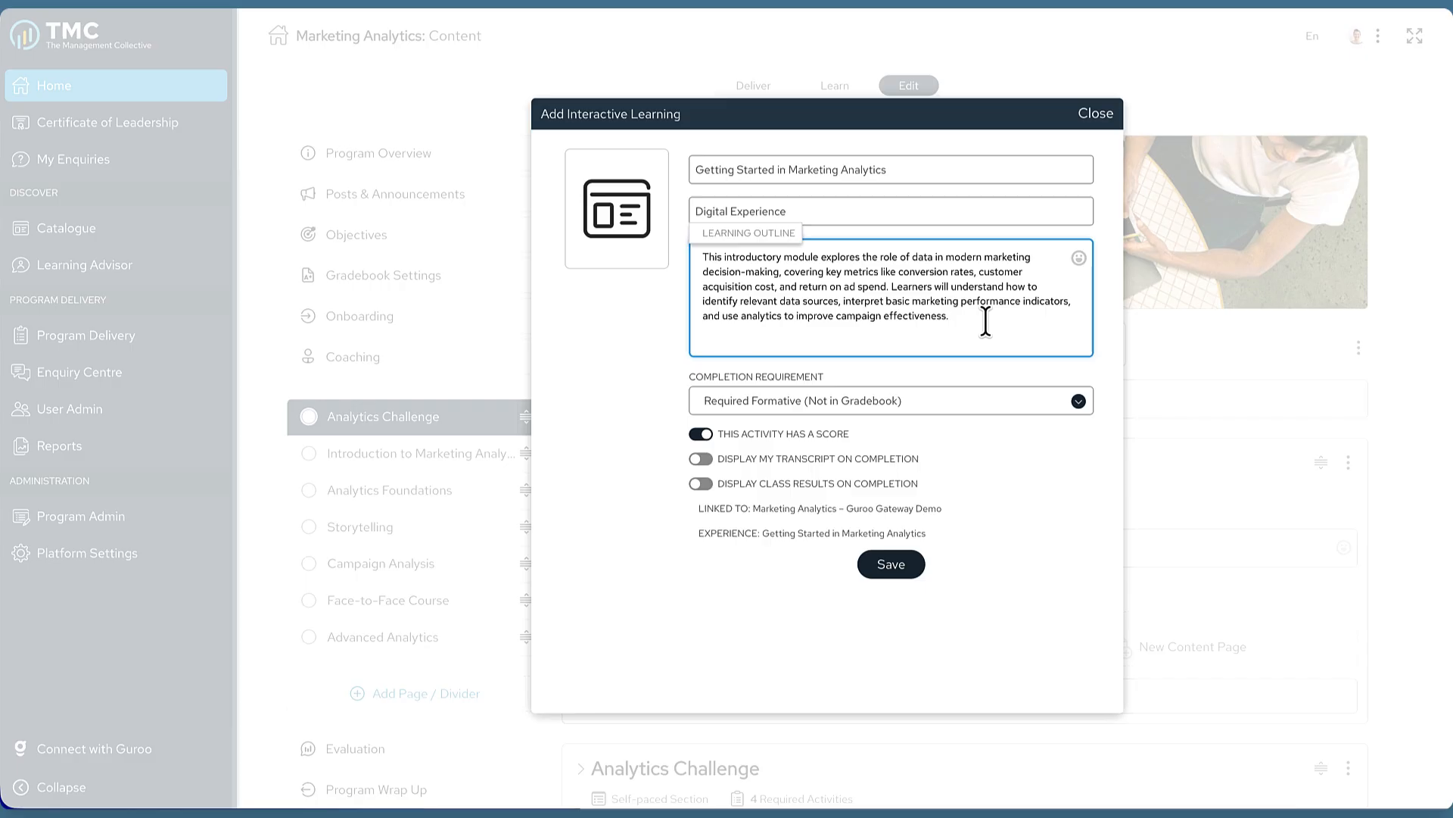
text(Time required - 10 minutes)
Upload Guroo Pro Module Thumbnail.JPG from Downloads as the activity's thumbnail, uncropped, and save the graphic.
click(621, 218)
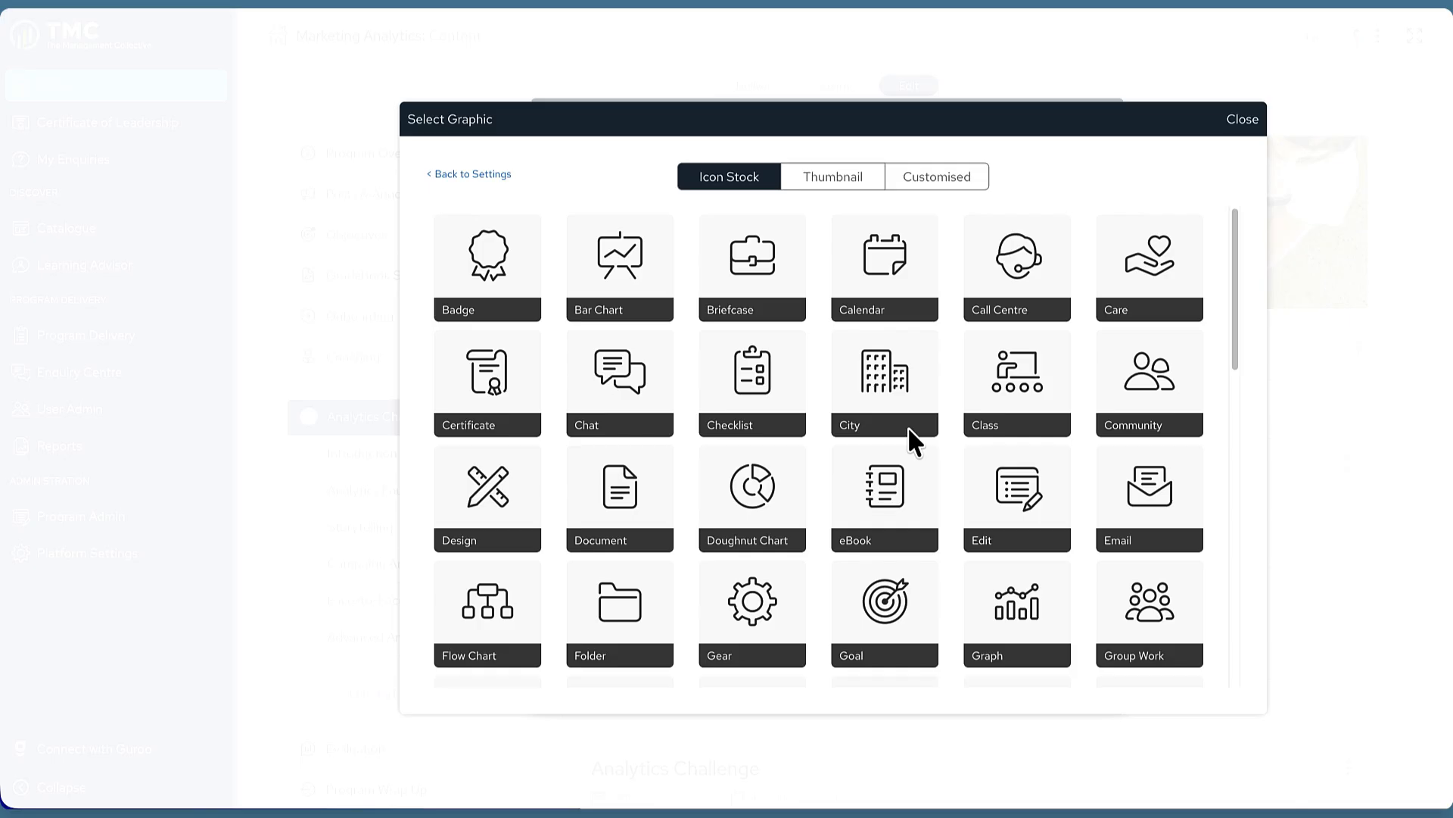
click(853, 182)
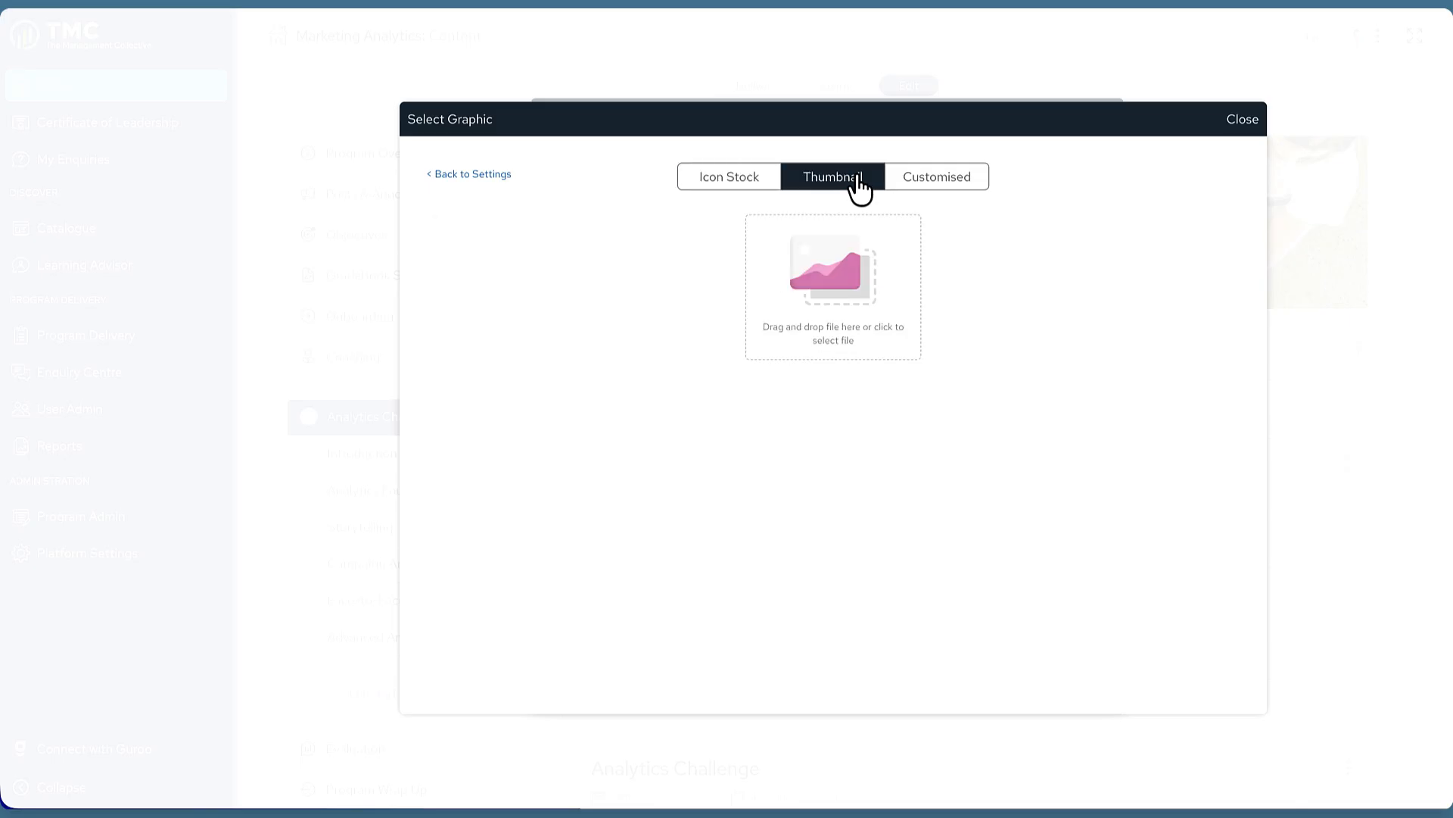
click(902, 182)
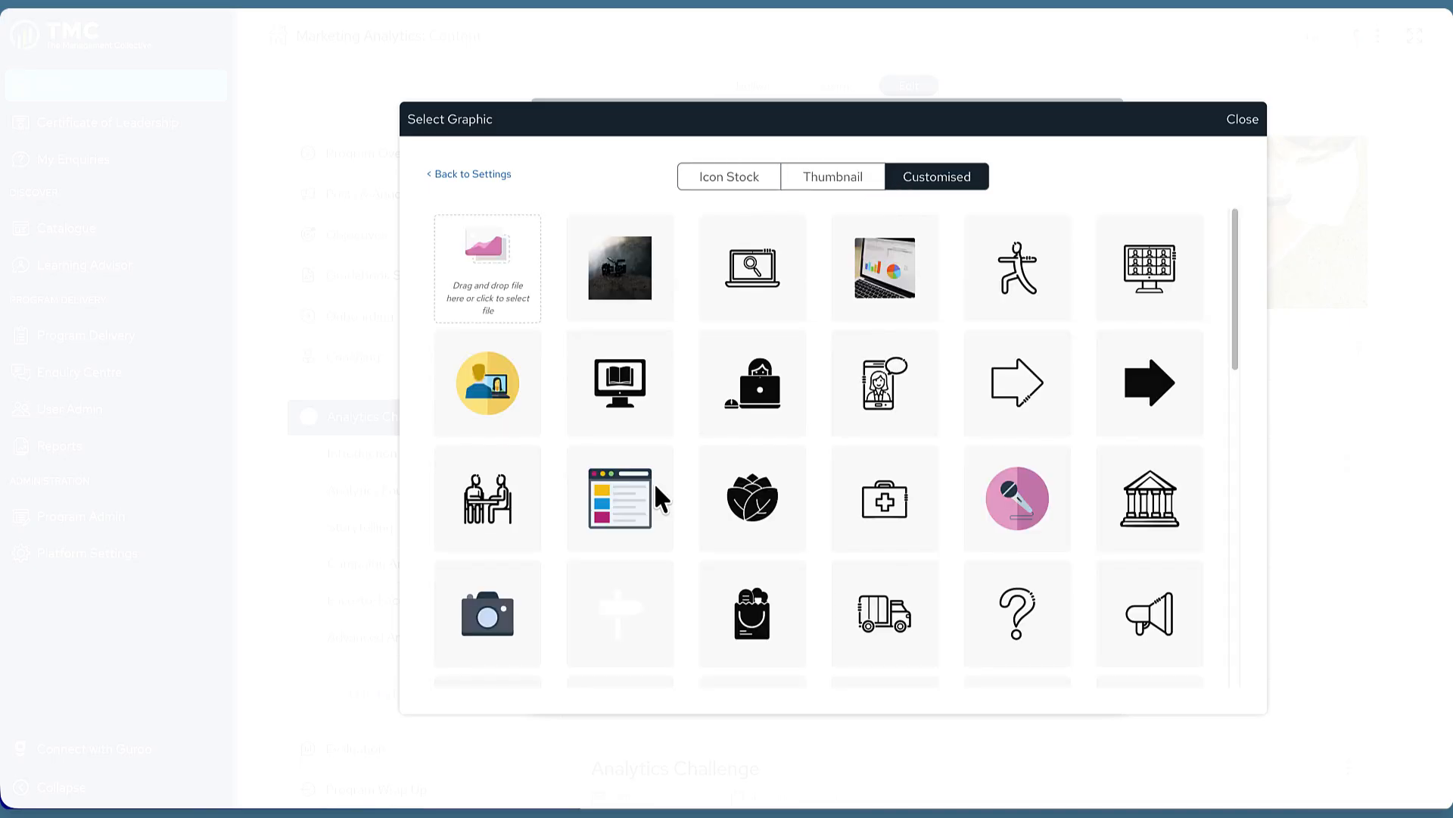
click(852, 186)
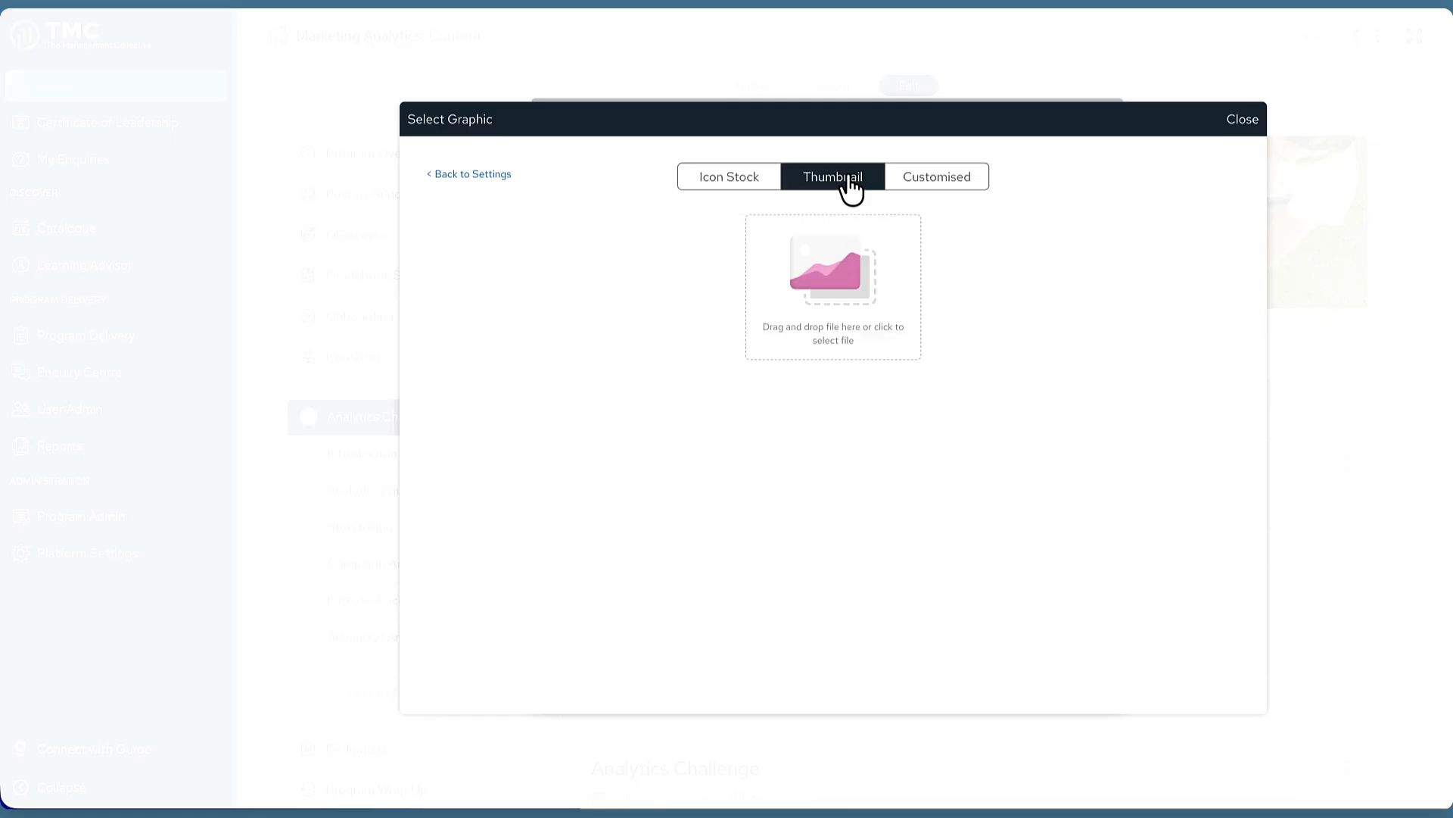
click(854, 275)
click(520, 324)
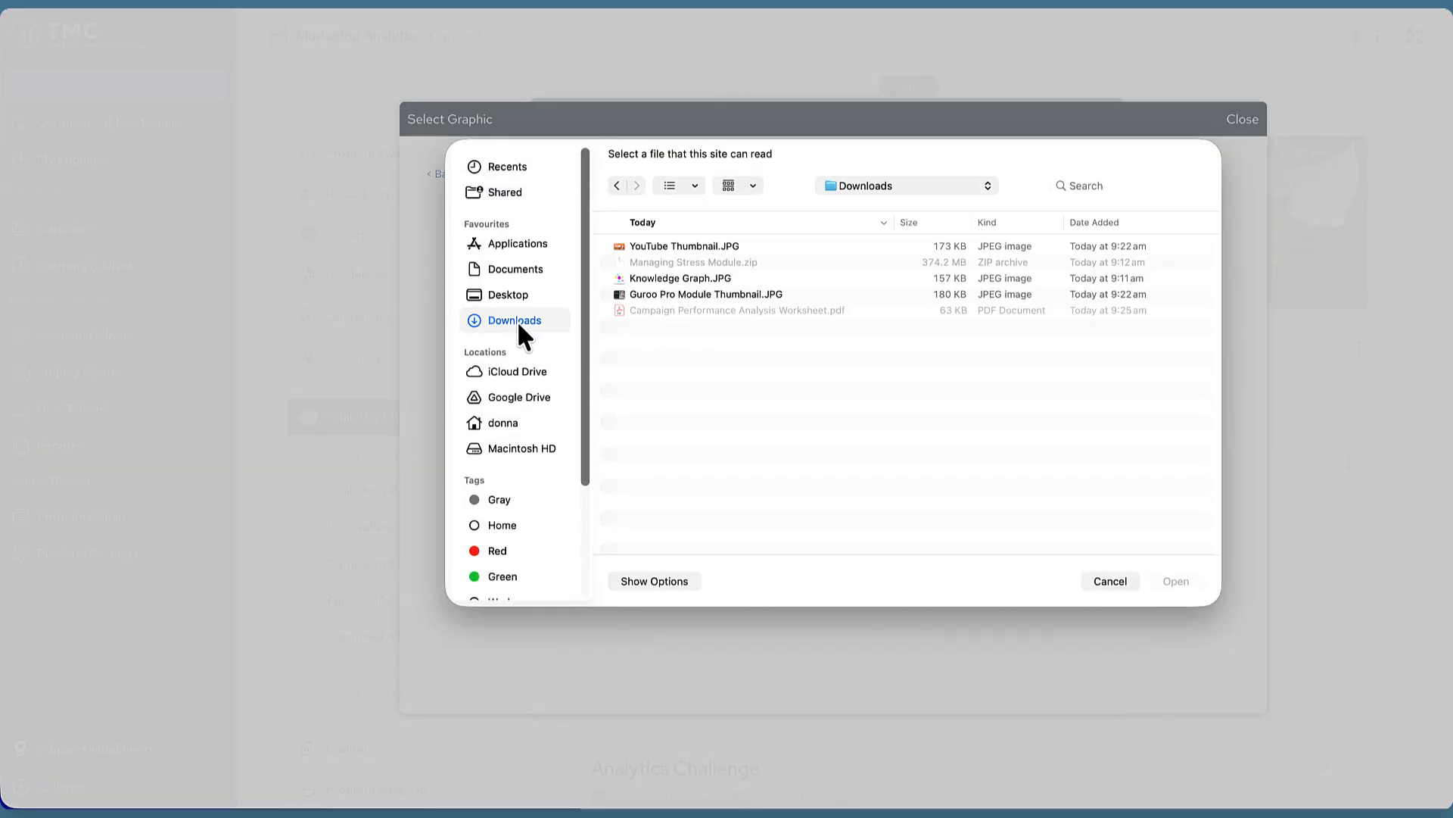
click(684, 293)
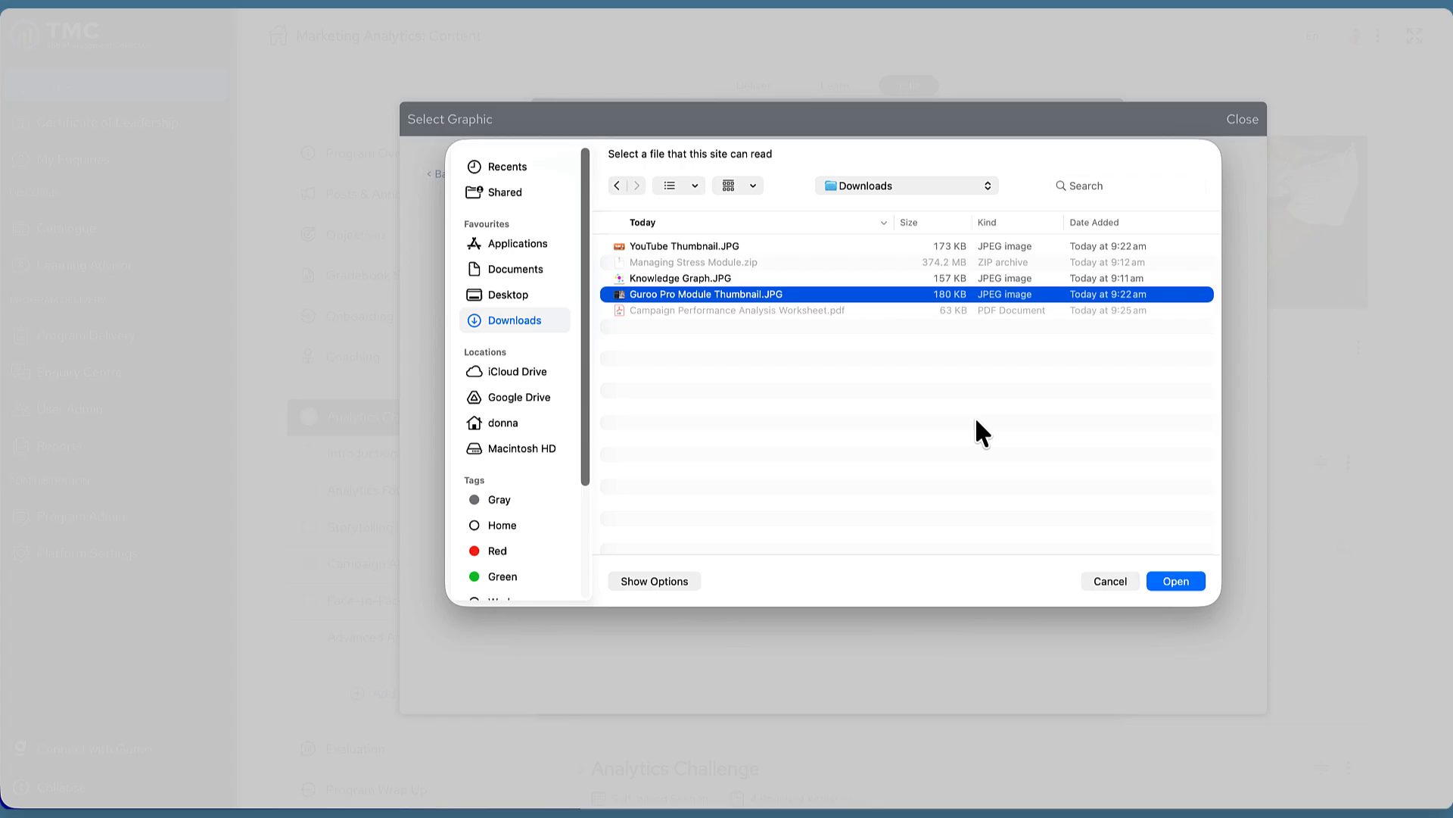
click(1152, 584)
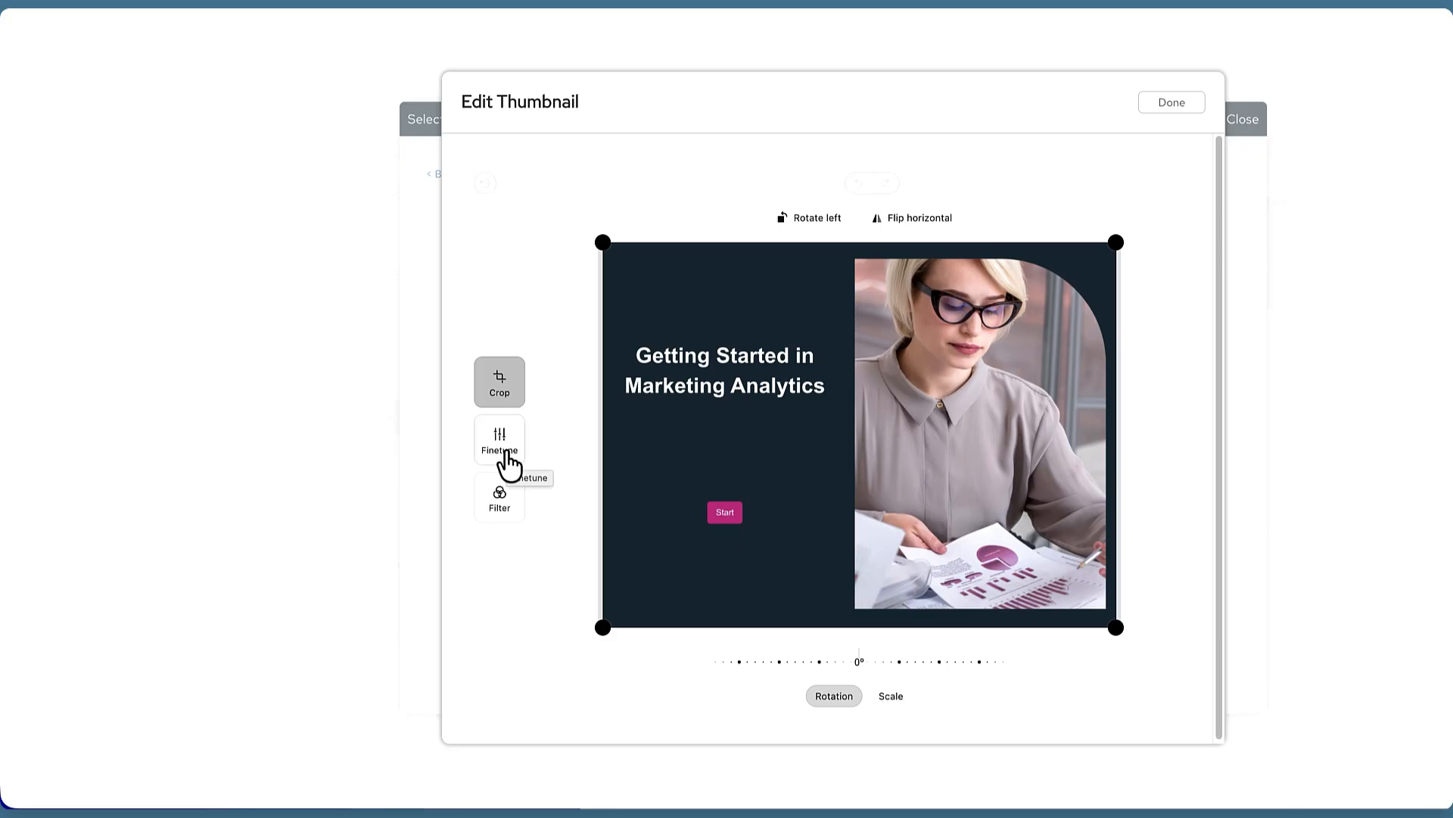
click(1173, 106)
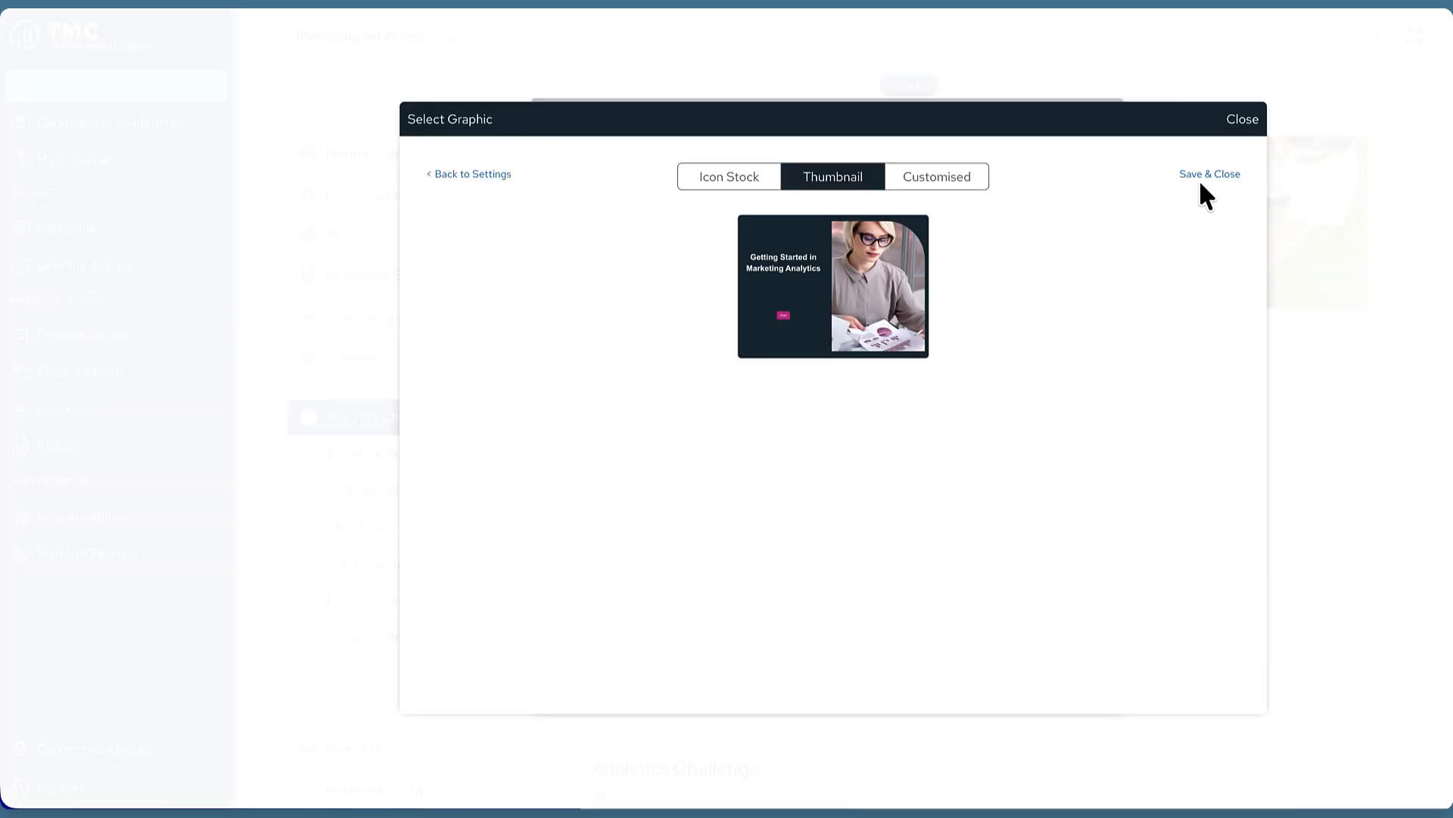
click(1211, 176)
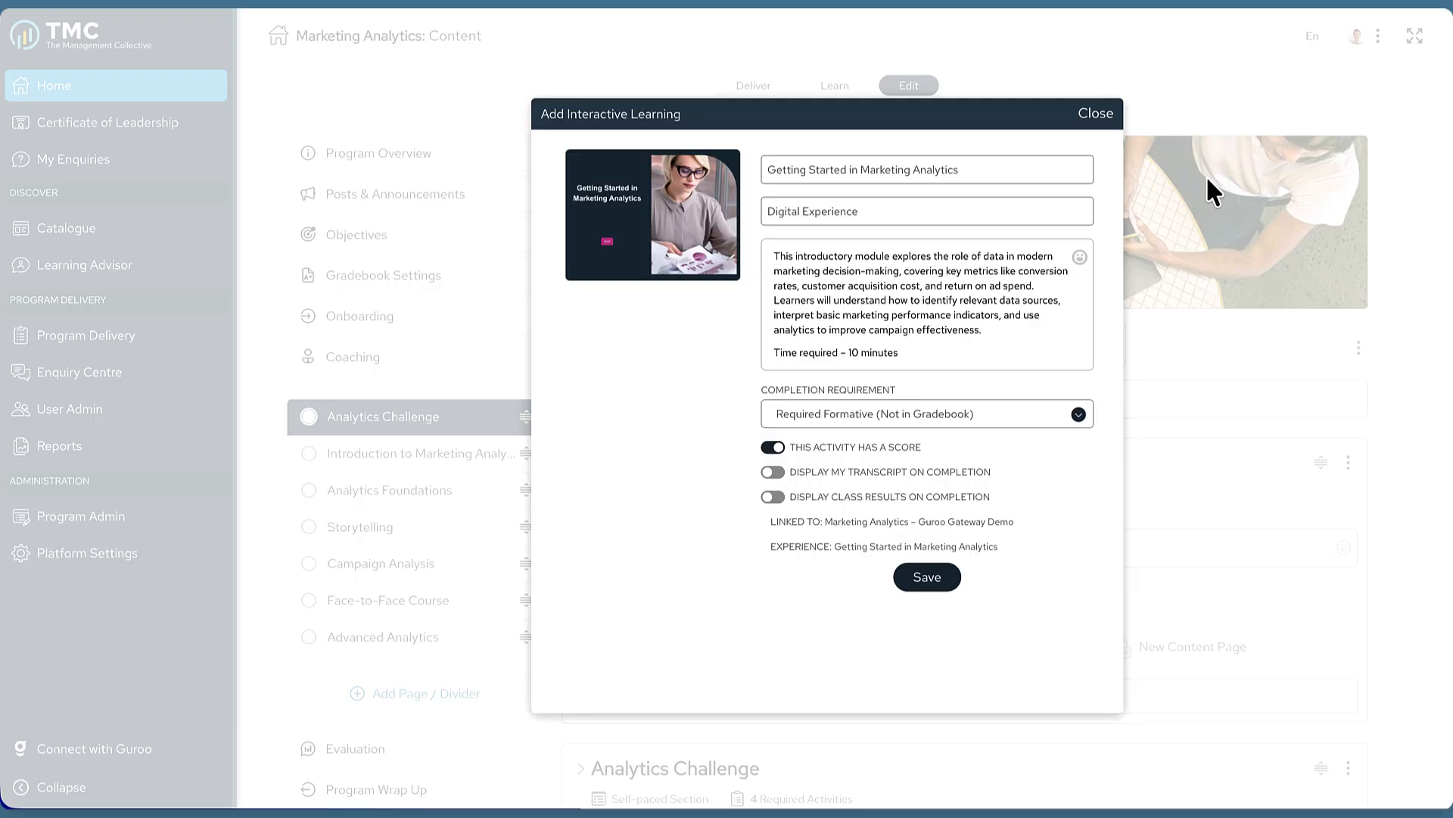
Choose Required Formative (Not in Gradebook) as the completion requirement and save the activity.
mouse_move(684, 239)
click(1012, 429)
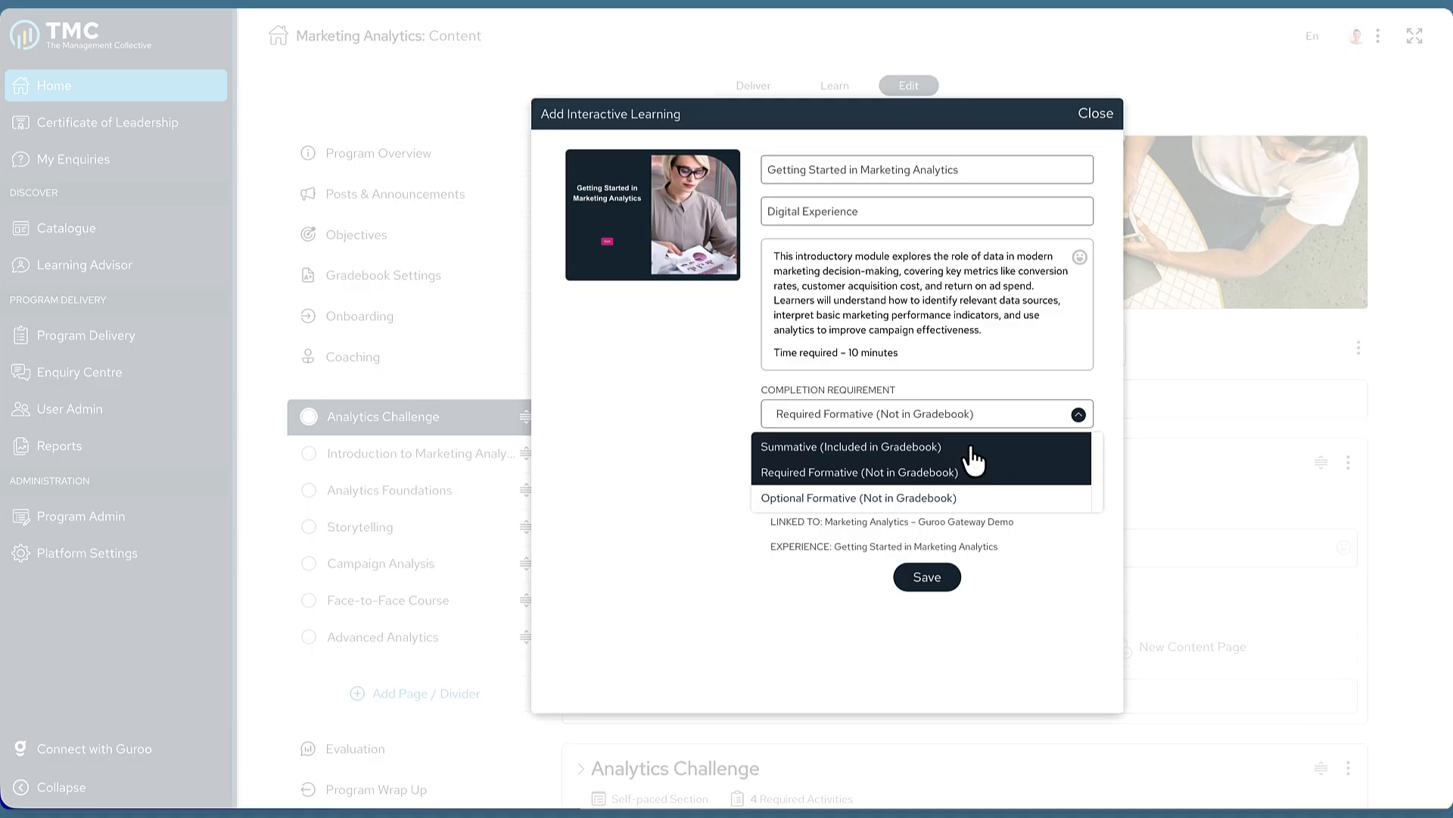
click(1037, 476)
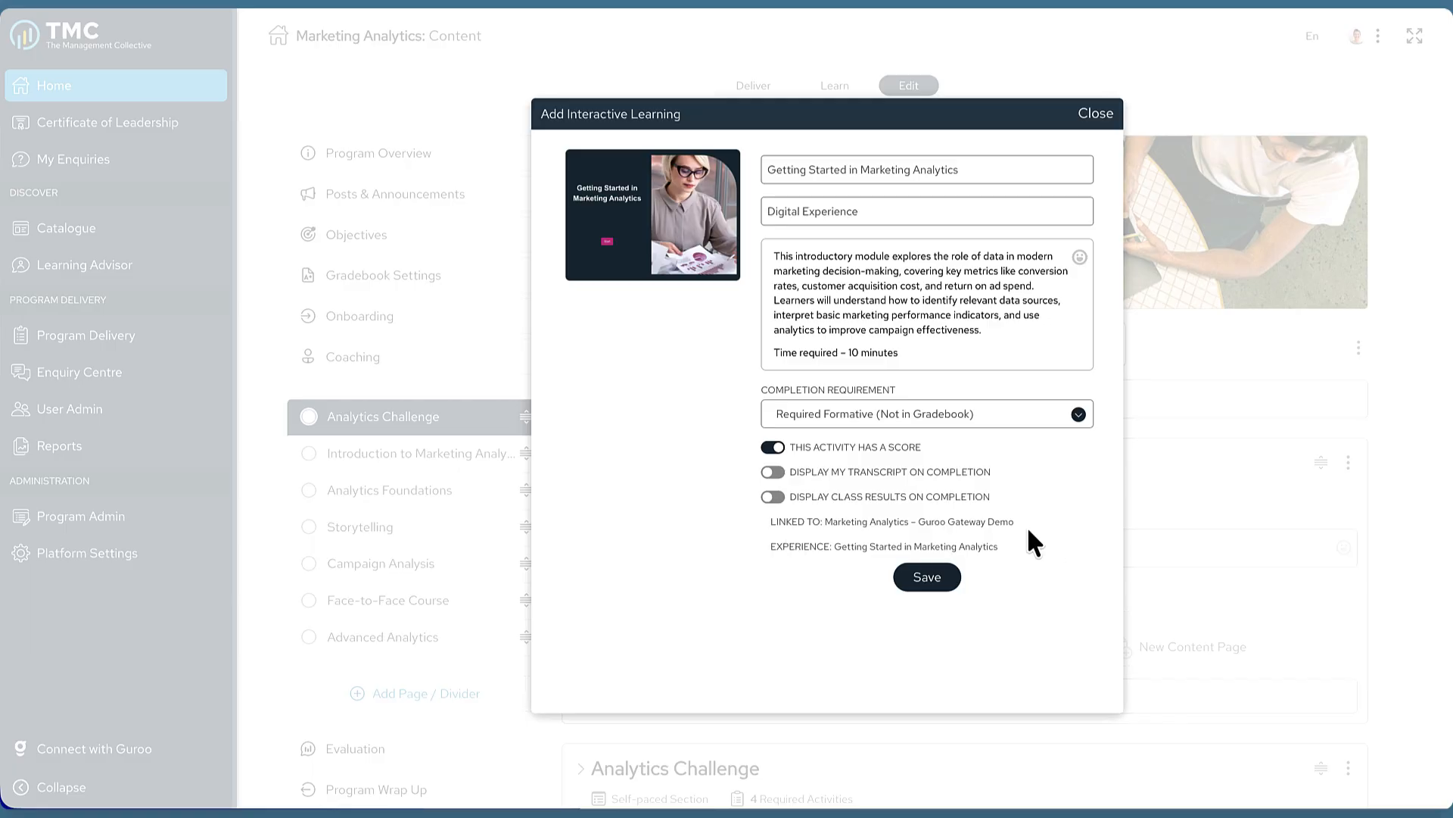
click(927, 577)
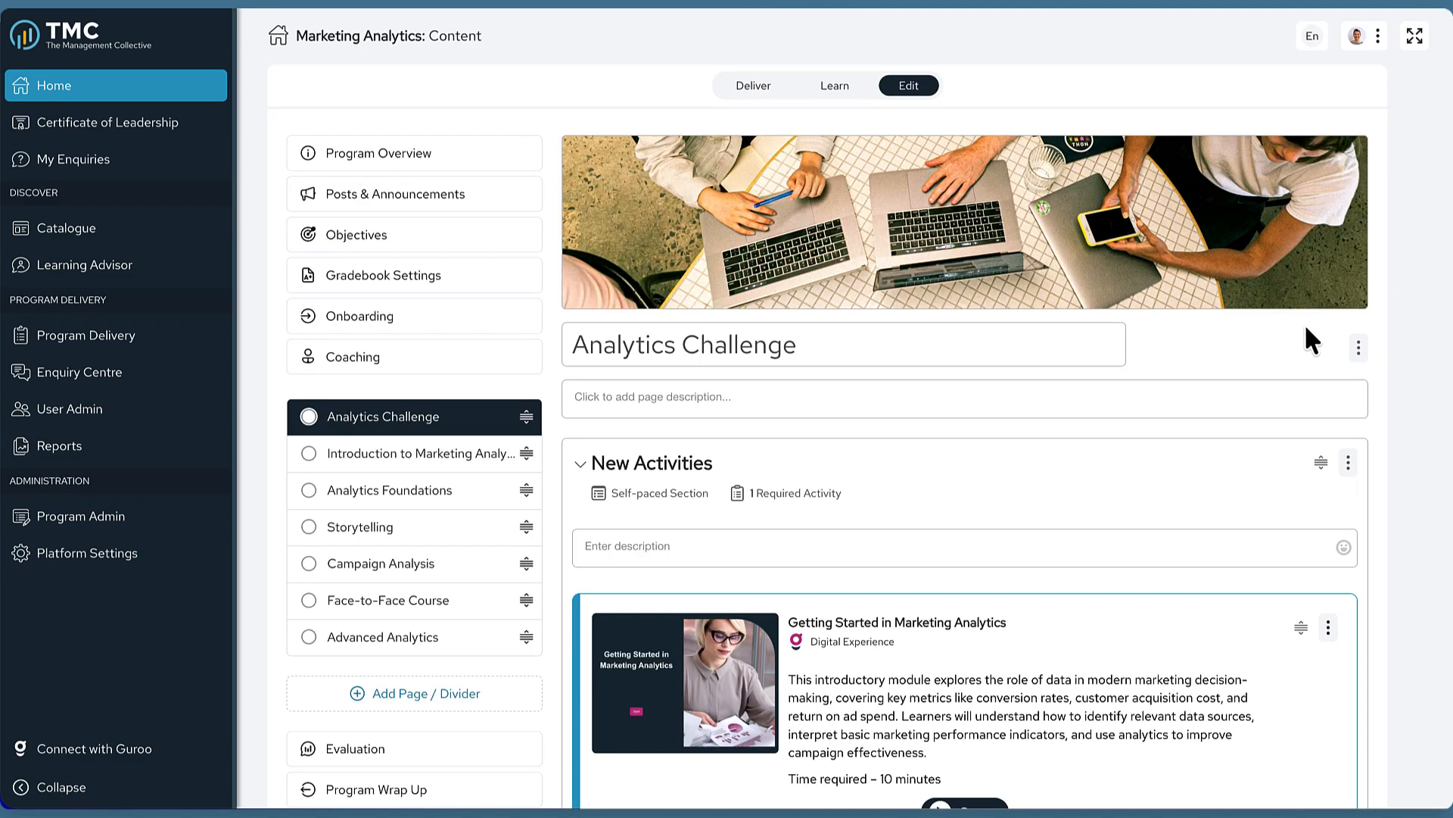
Preview the page in Learn mode and launch the Getting Started in Marketing Analytics module from the New Activities section.
click(855, 84)
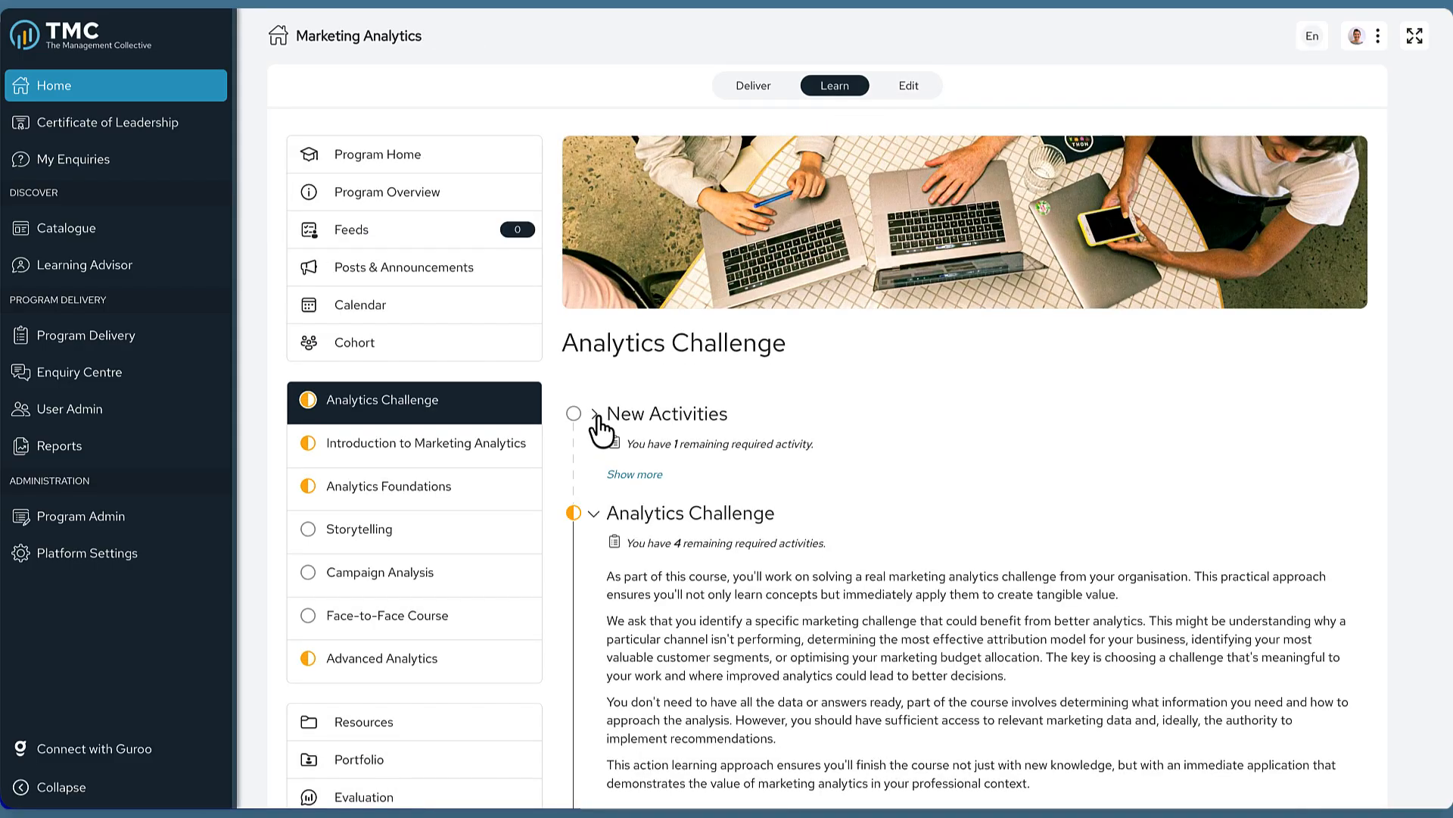
click(596, 414)
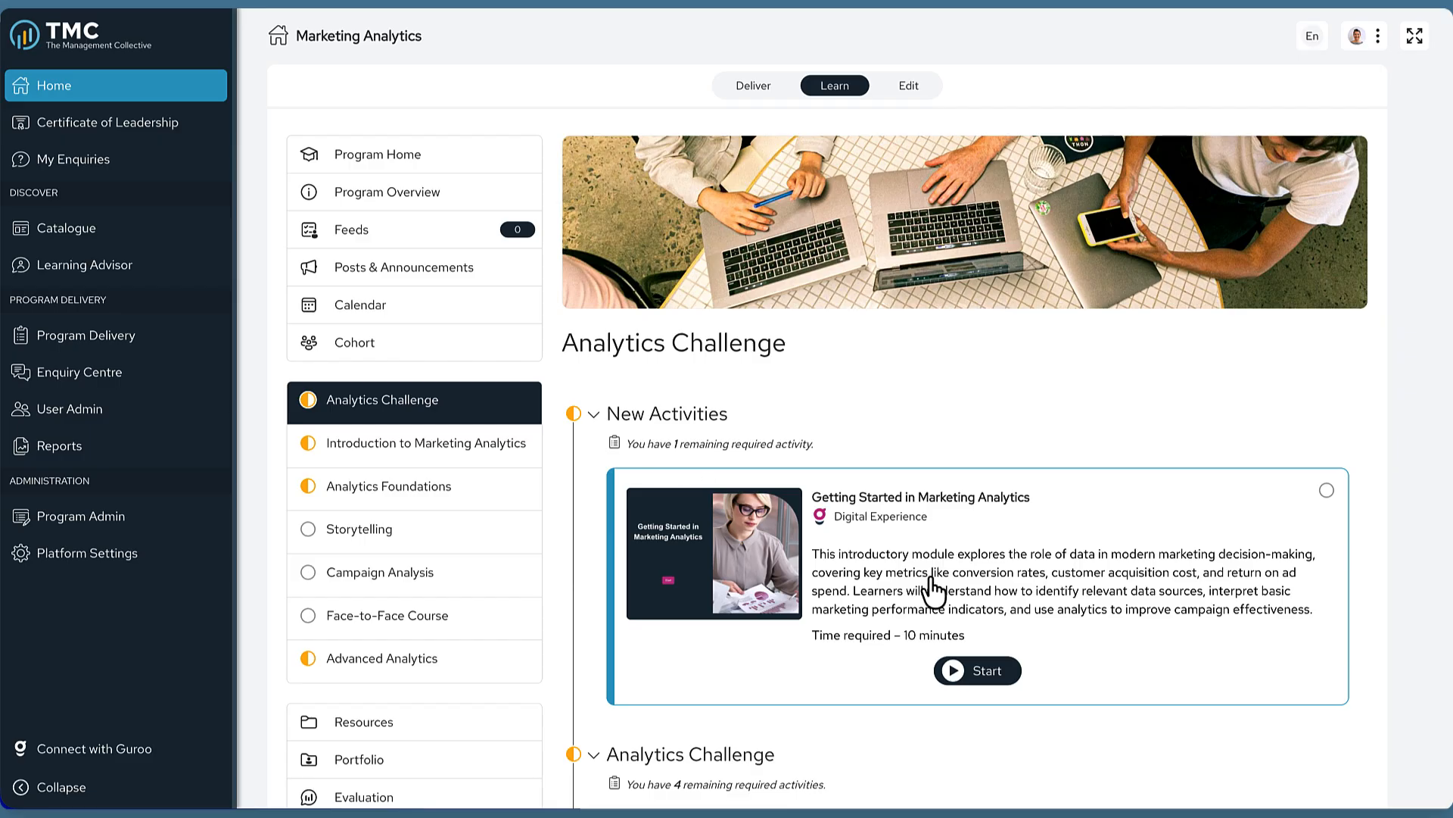
click(977, 669)
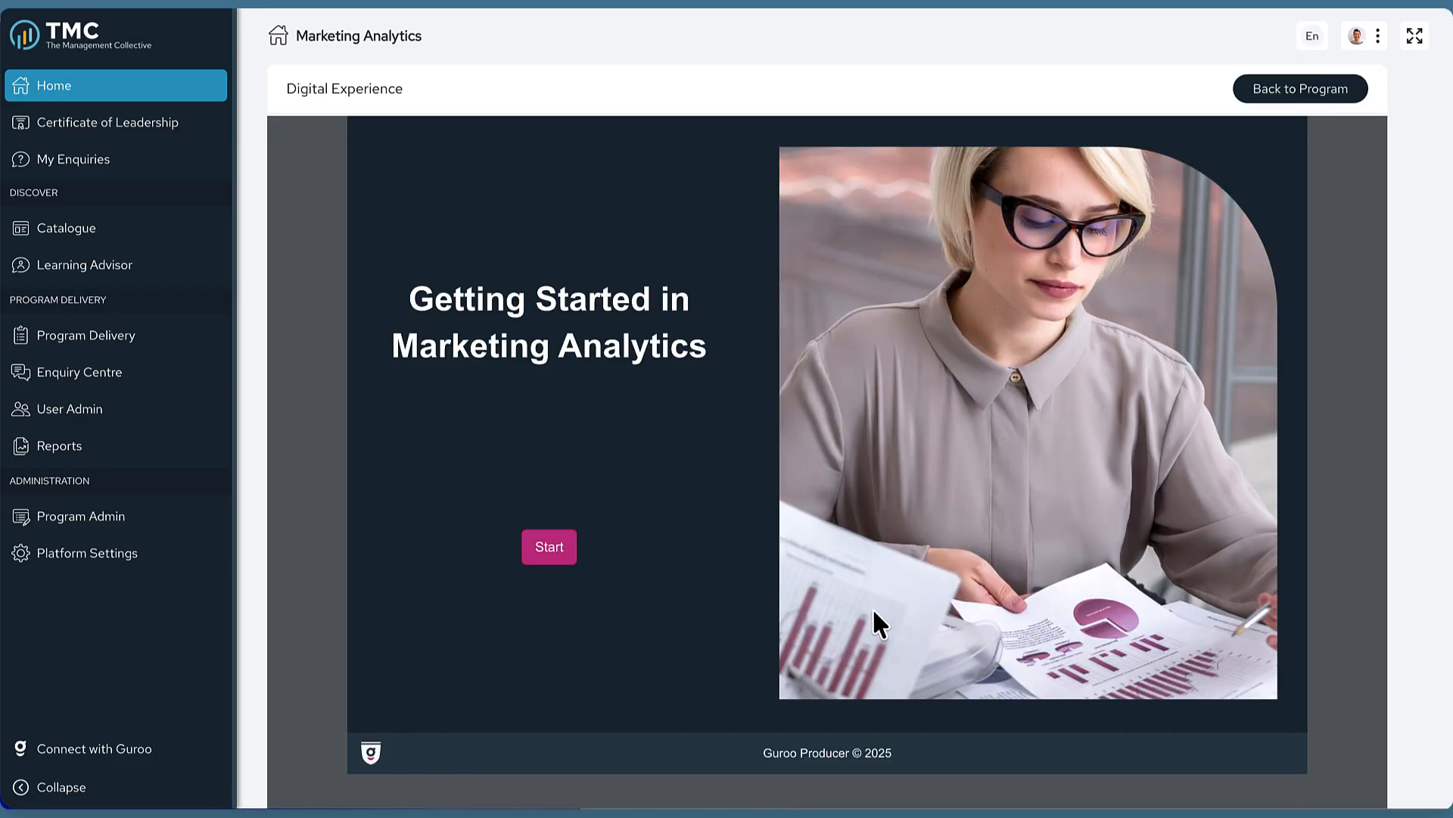
click(546, 554)
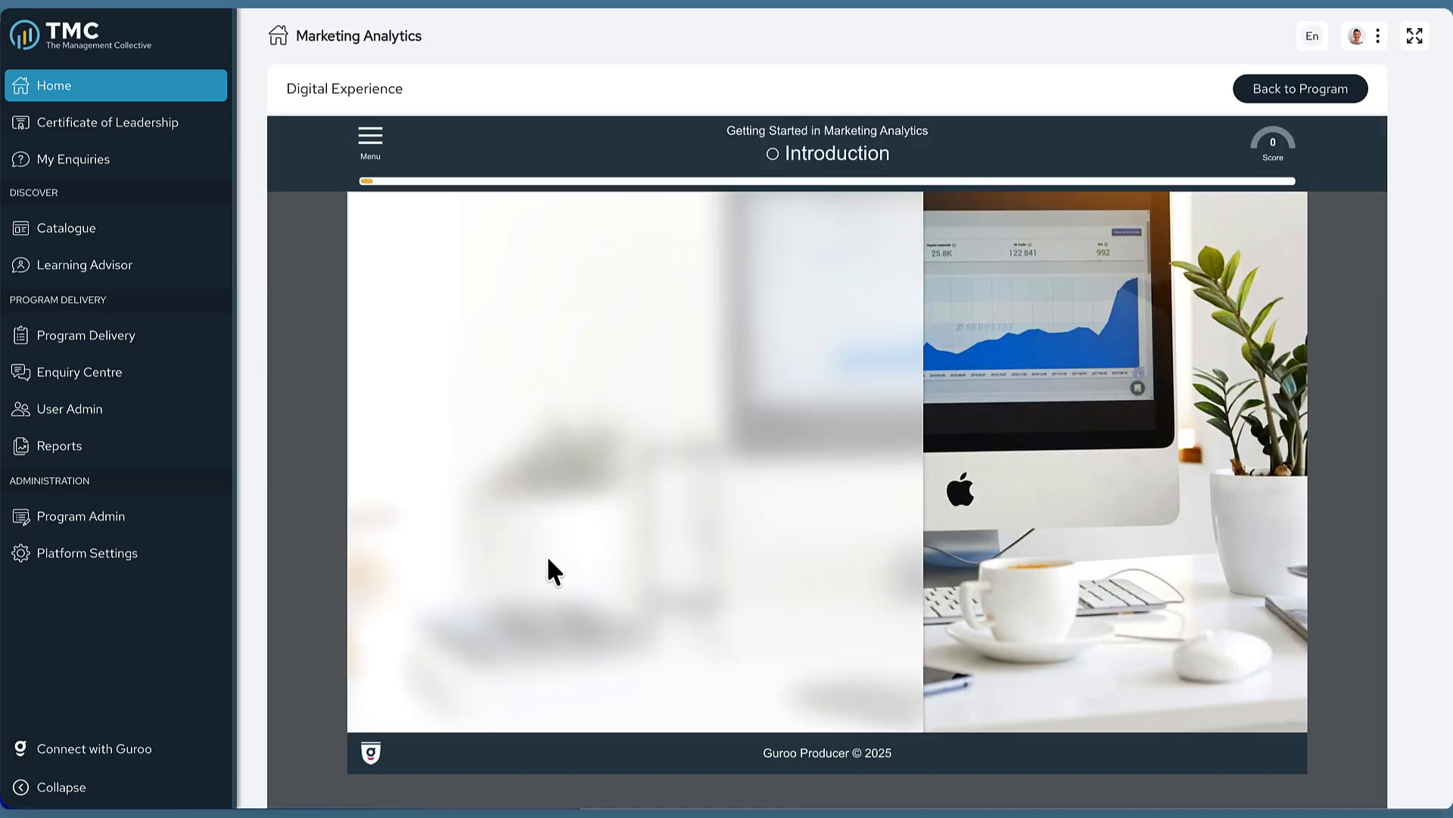
Page through the module from Introduction to the Evolution of Marketing Analytics cards, saving and exiting back to the program.
click(664, 477)
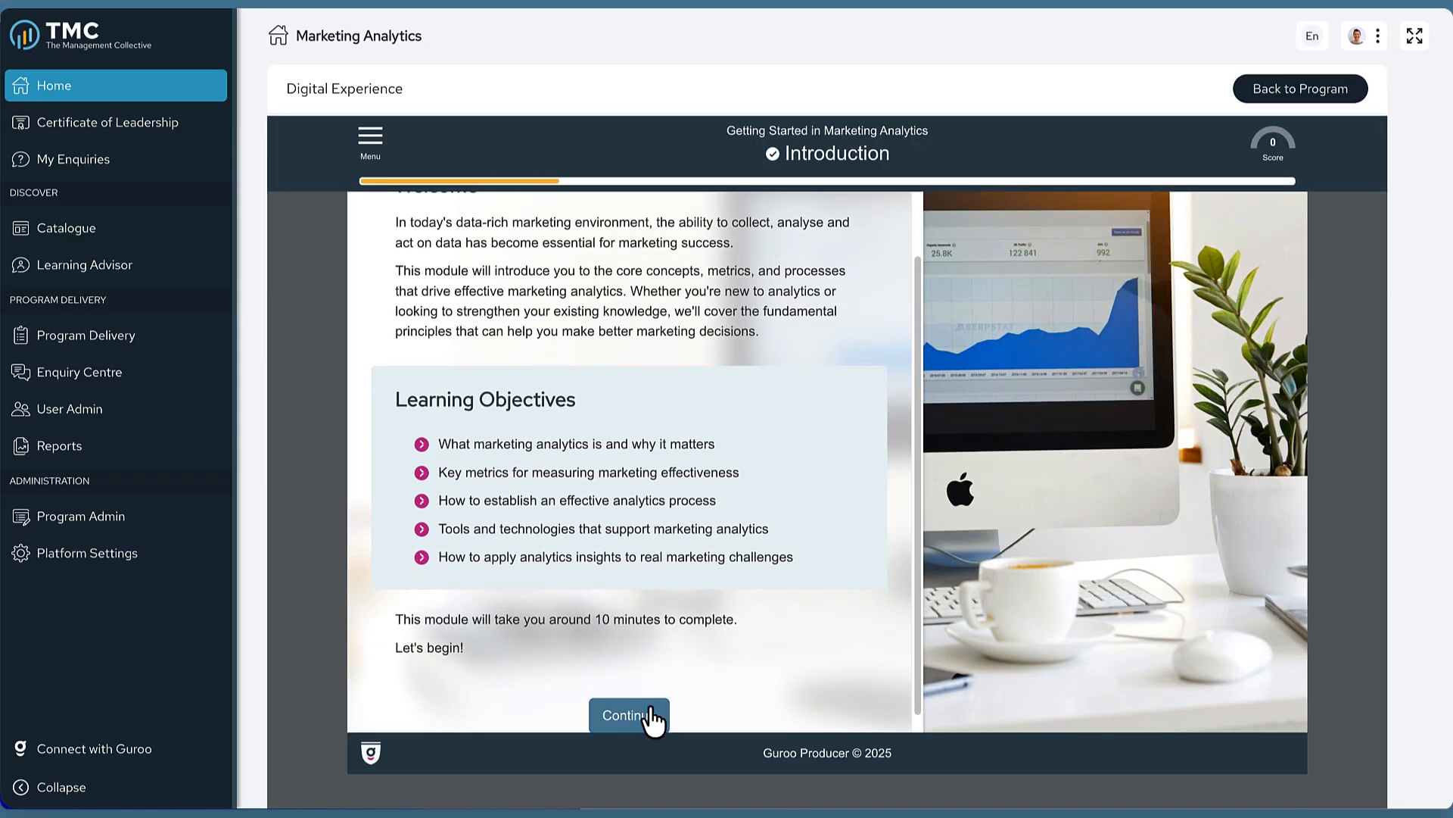
click(649, 716)
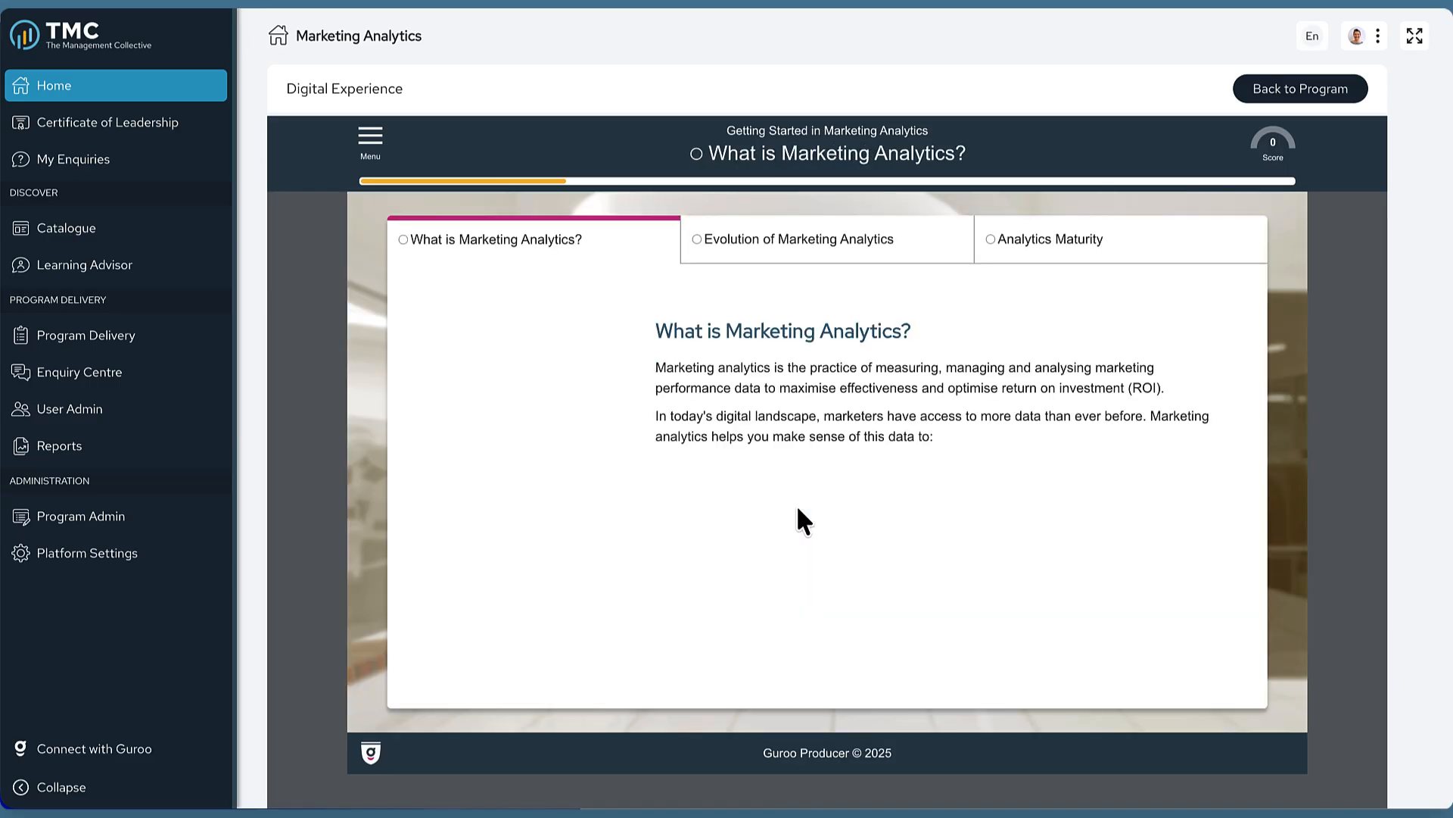
click(824, 657)
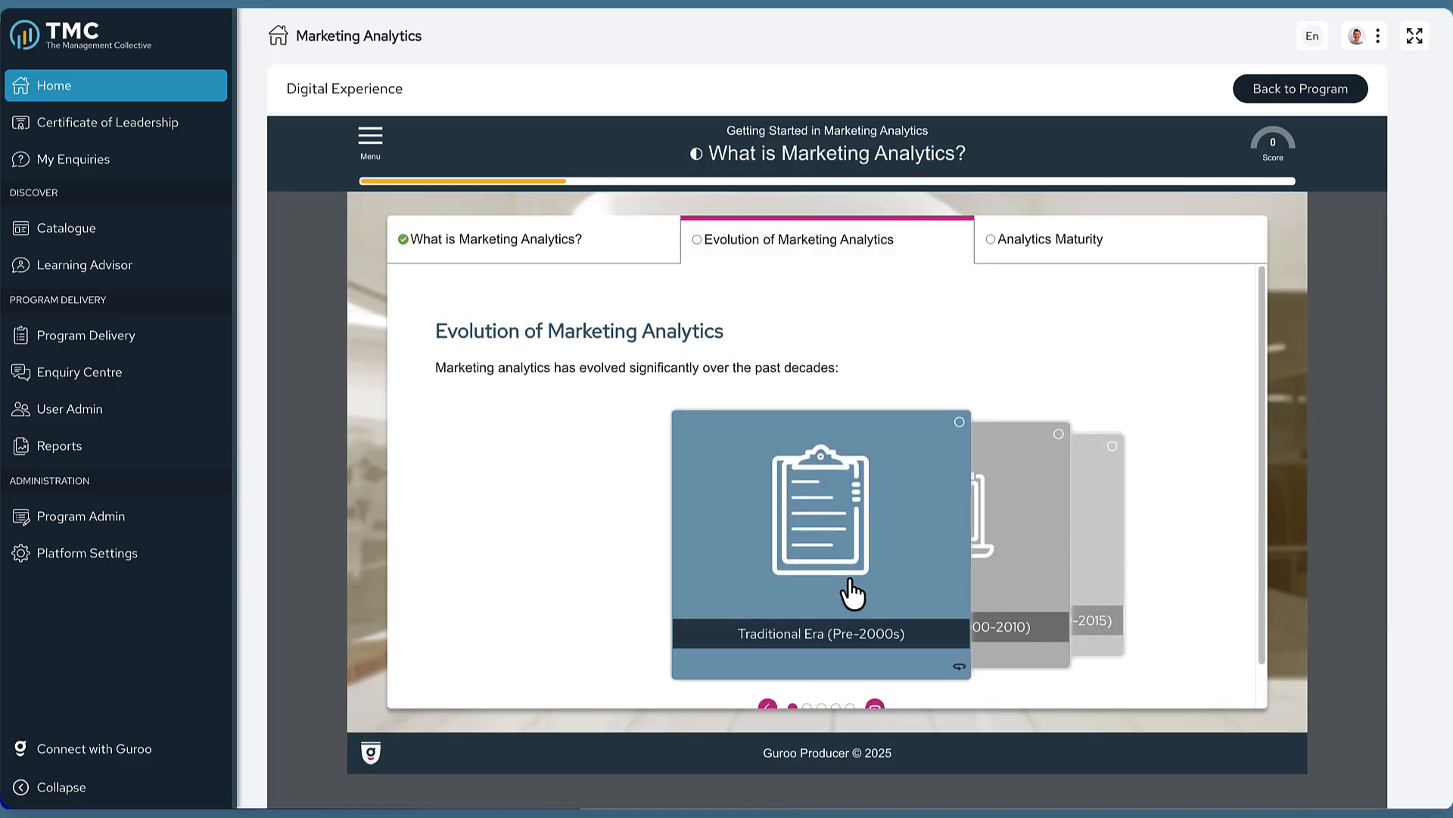
scroll(853, 581, down, 1)
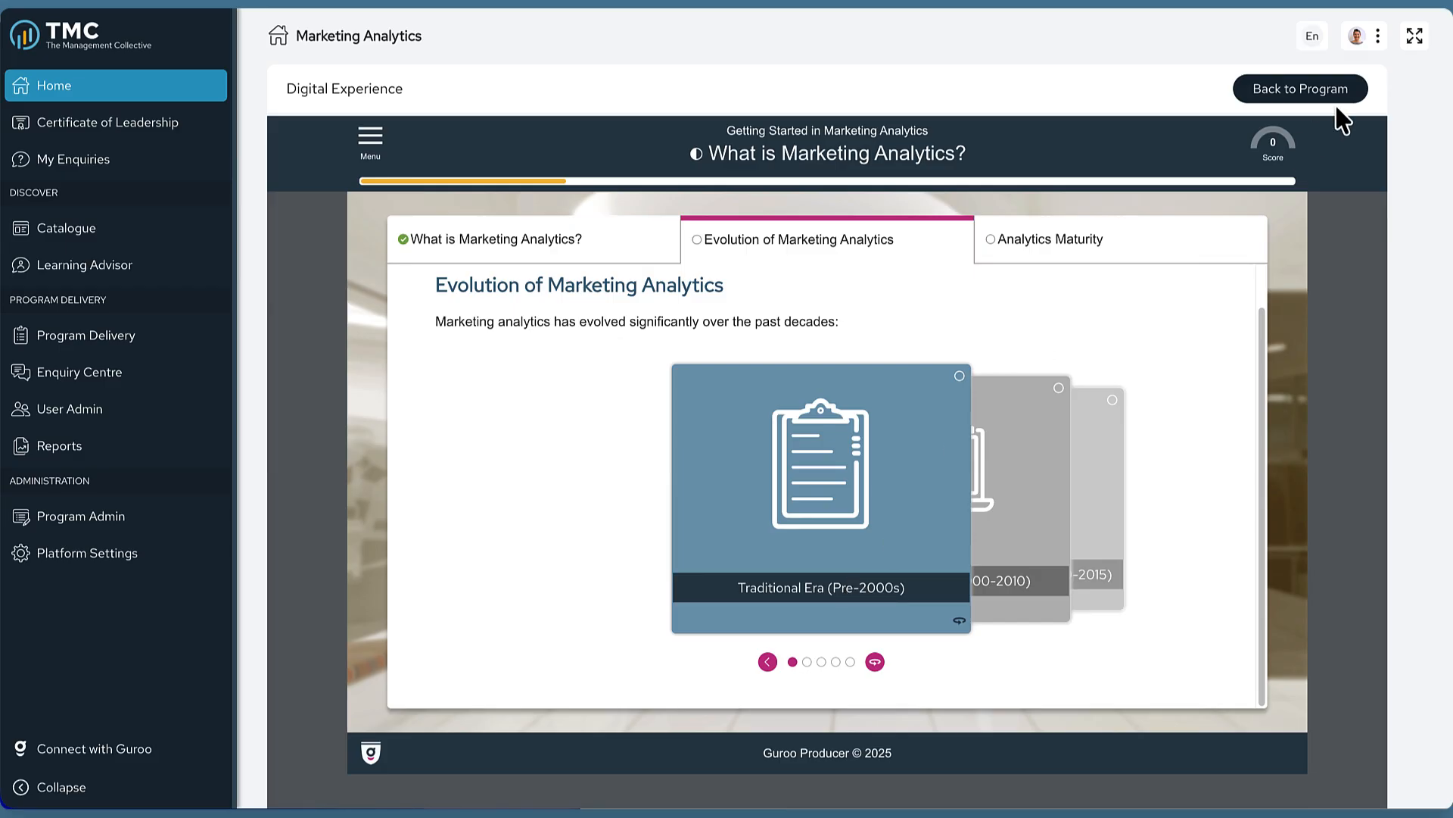
click(1346, 90)
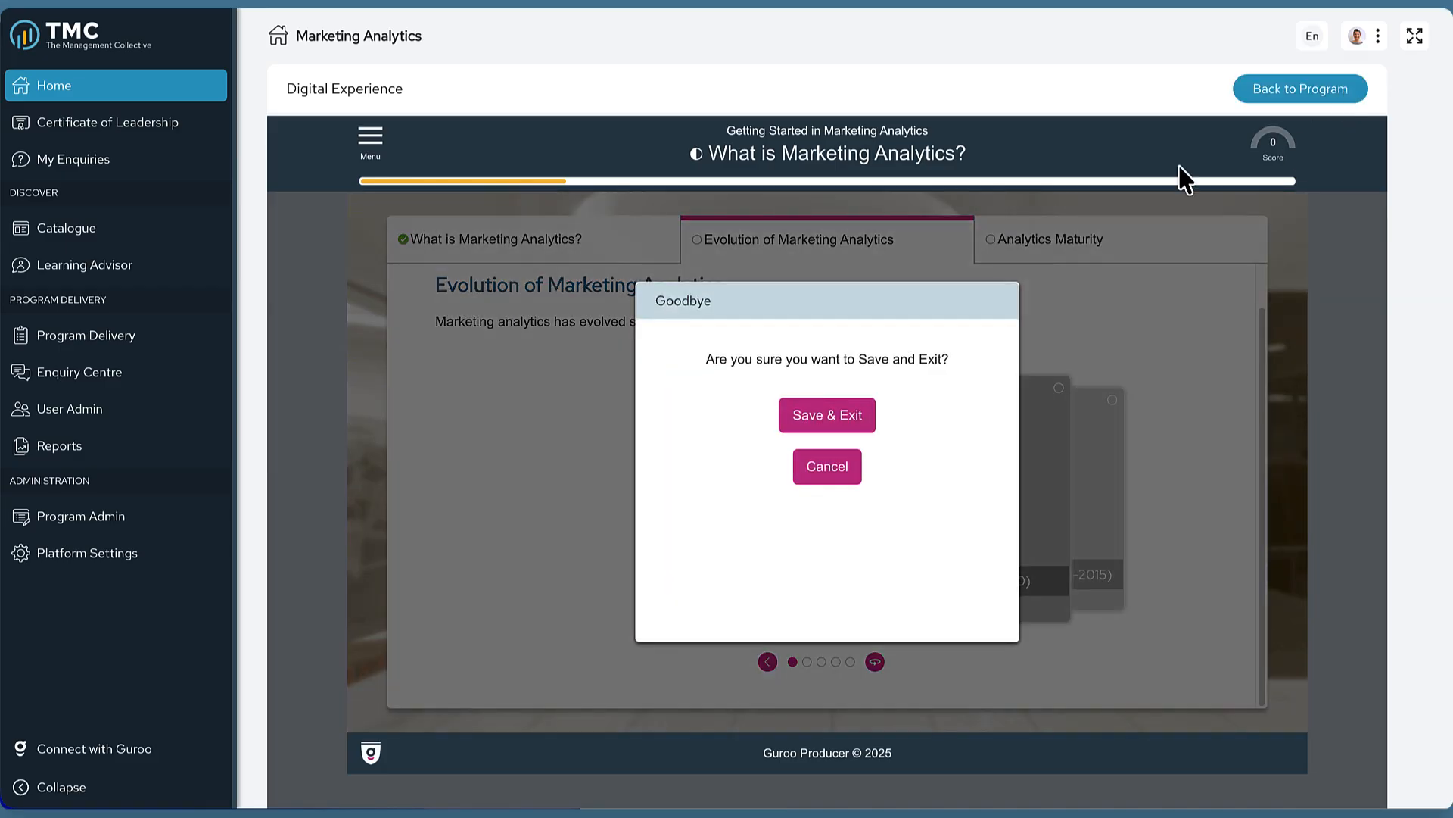
click(853, 416)
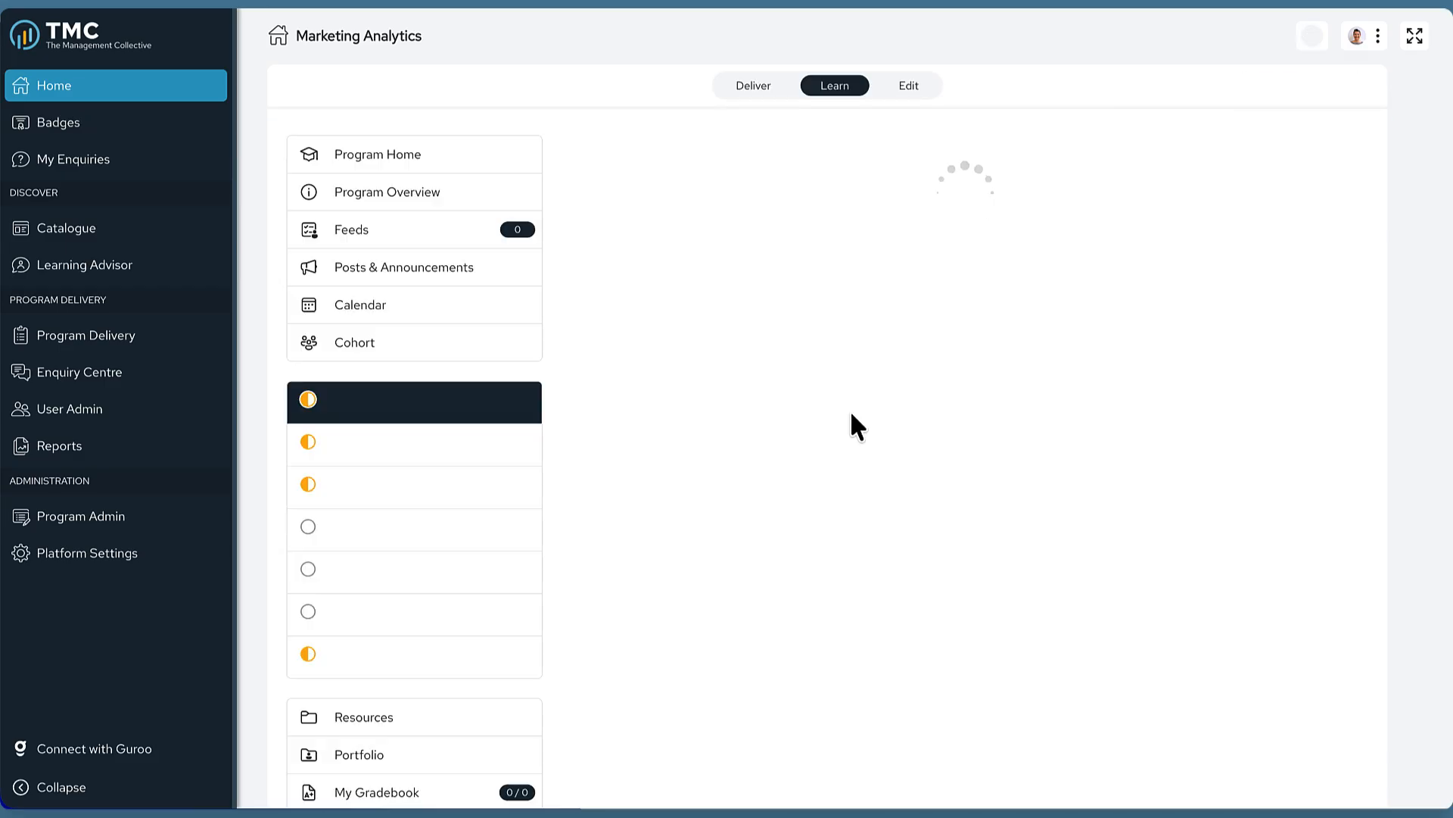
Return to Edit mode and start a new SCORM 1.2 activity in the New Activities section.
click(906, 87)
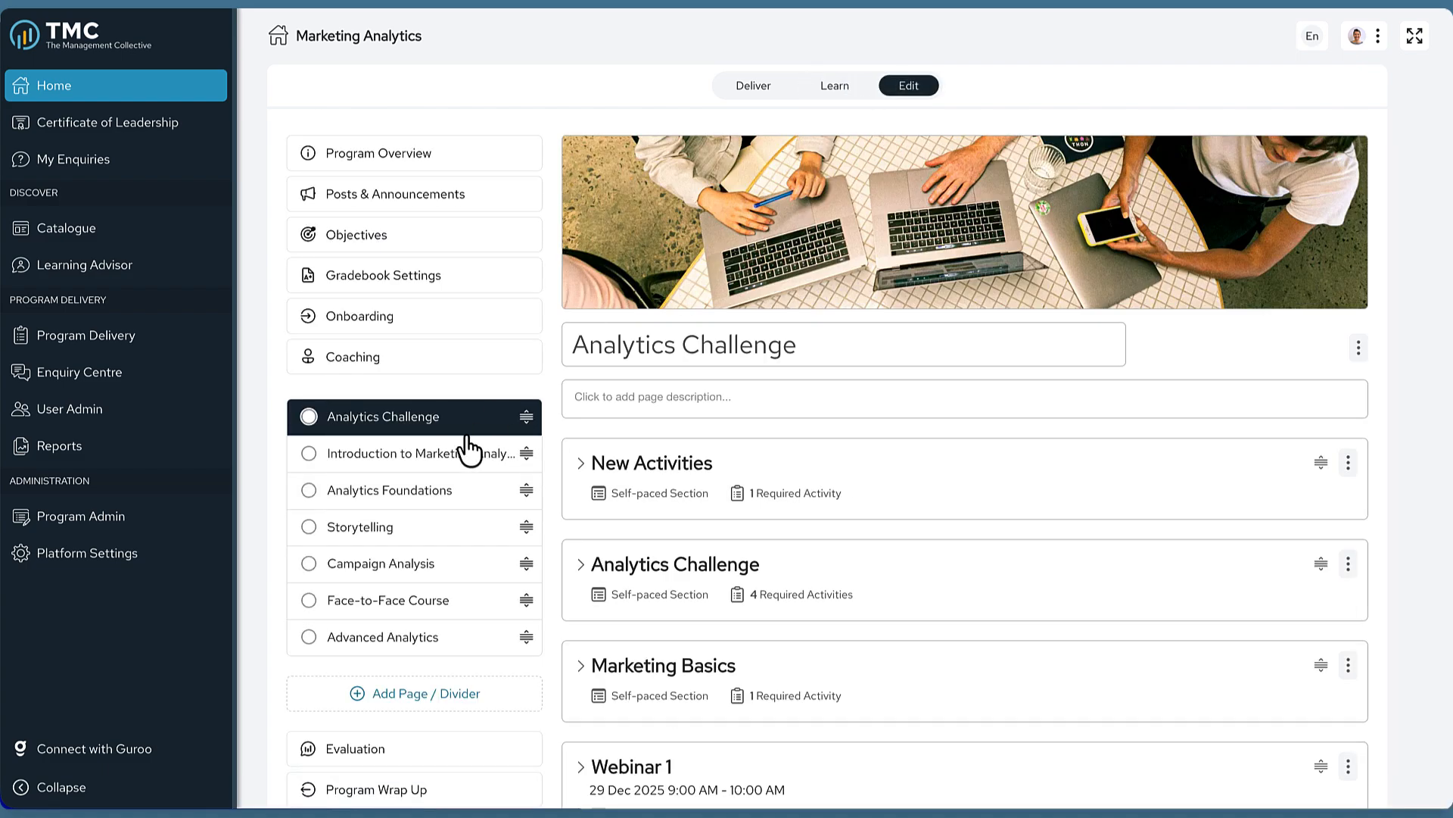
click(593, 465)
scroll(883, 501, down, 8)
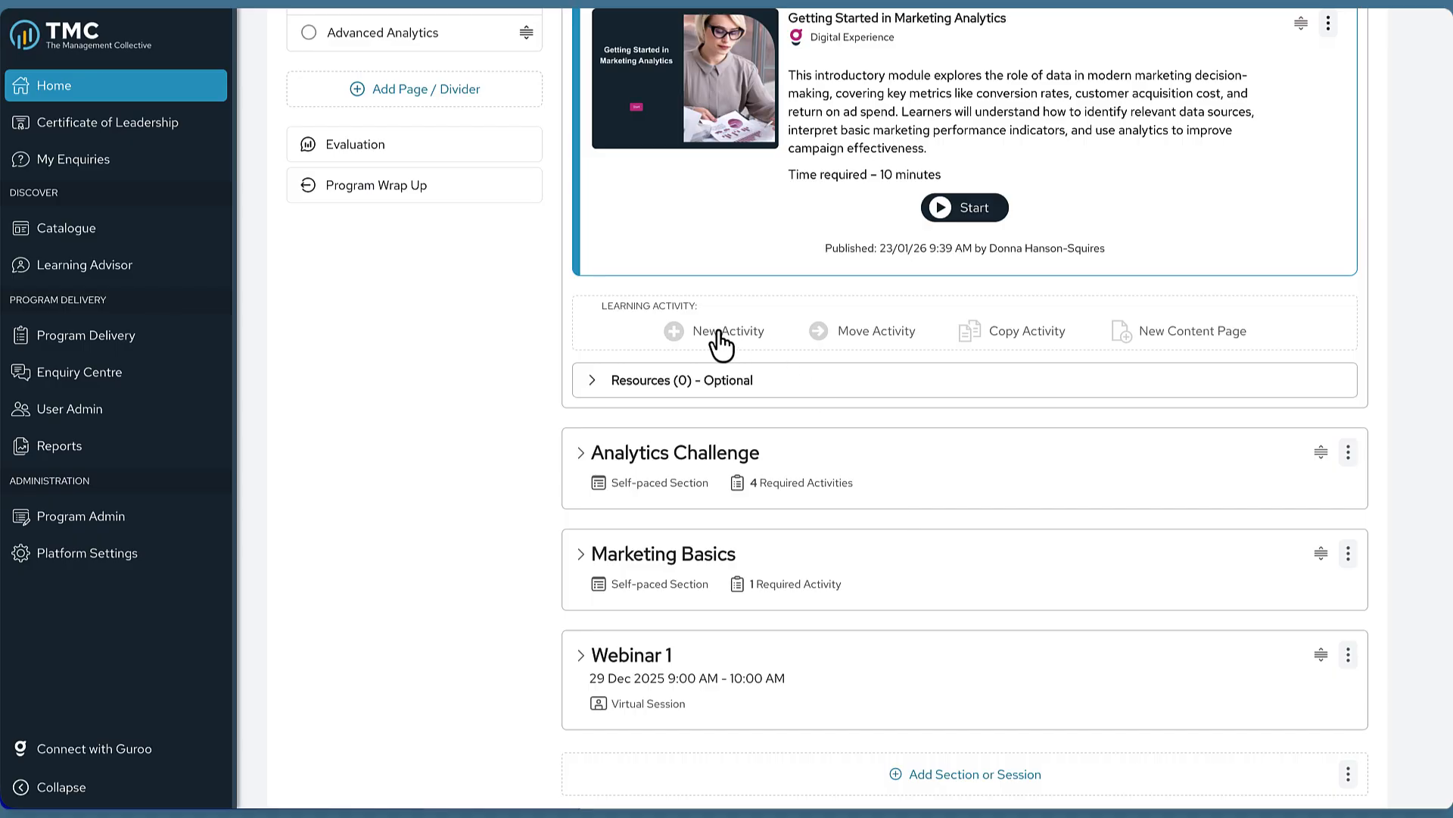
click(719, 333)
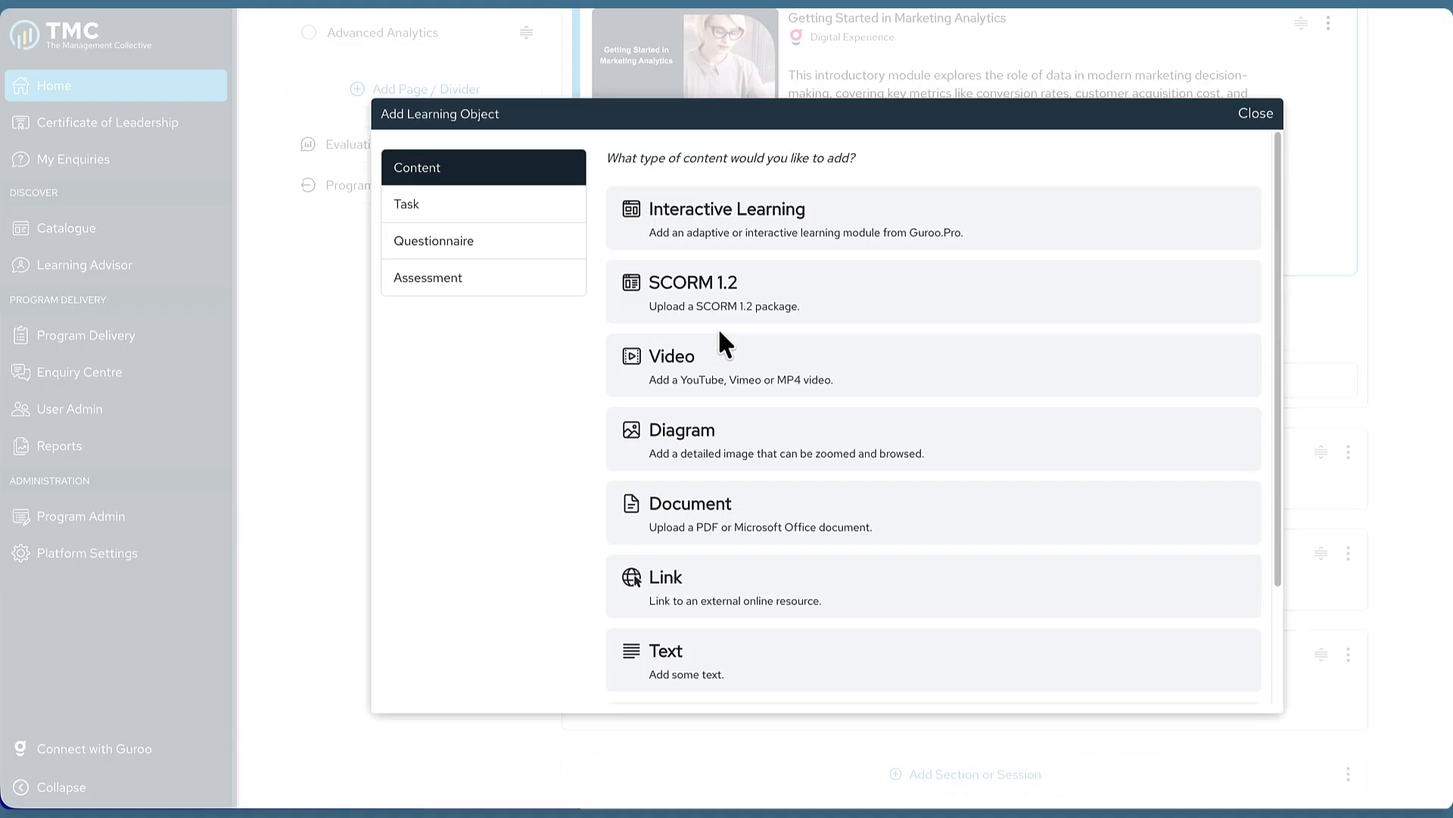
click(801, 299)
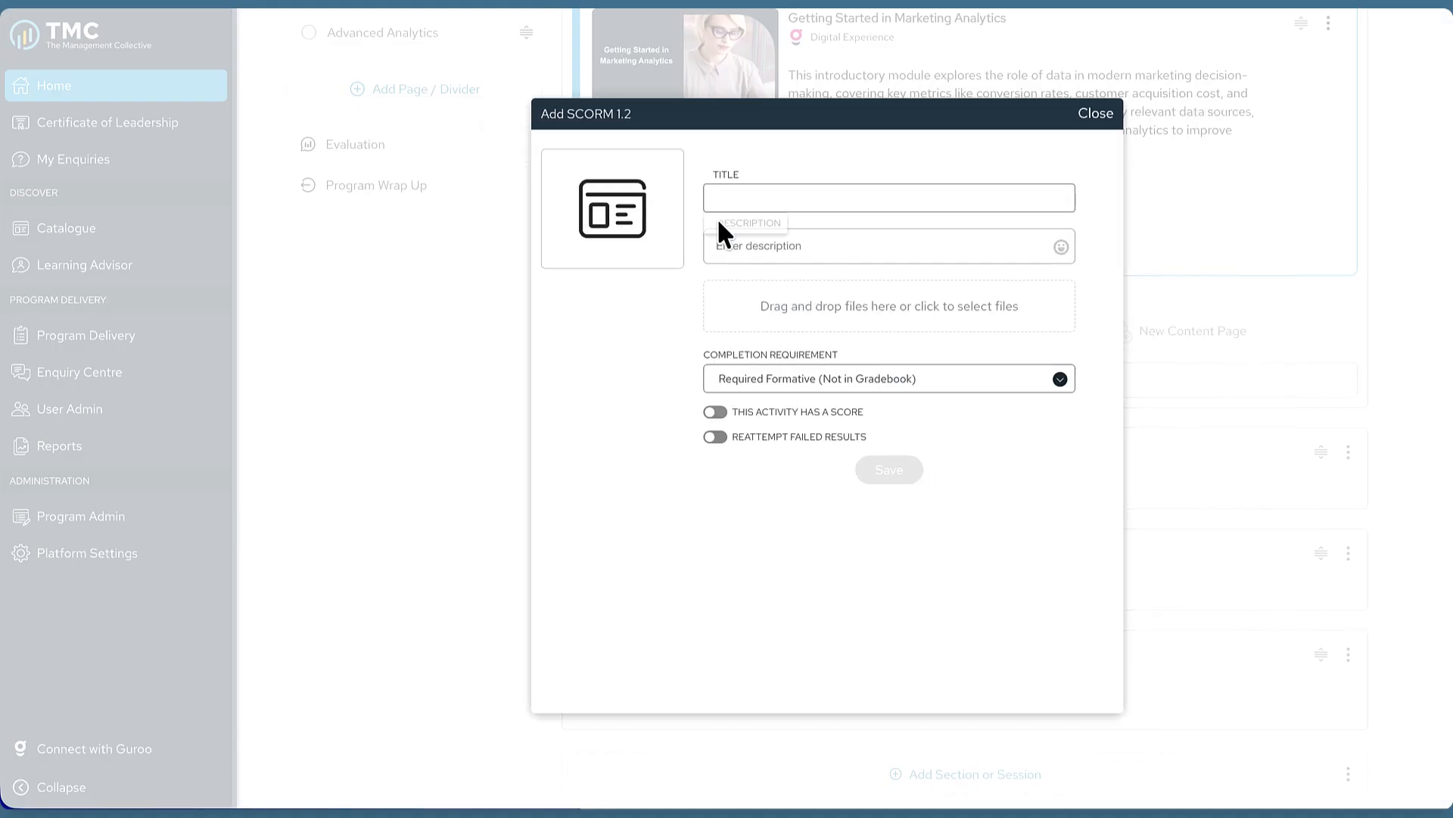
Title the activity "Managing Stress" and add a description on common workplace stressors, practical techniques for managing pressure and maintaining wellbeing in professional settings.
click(739, 196)
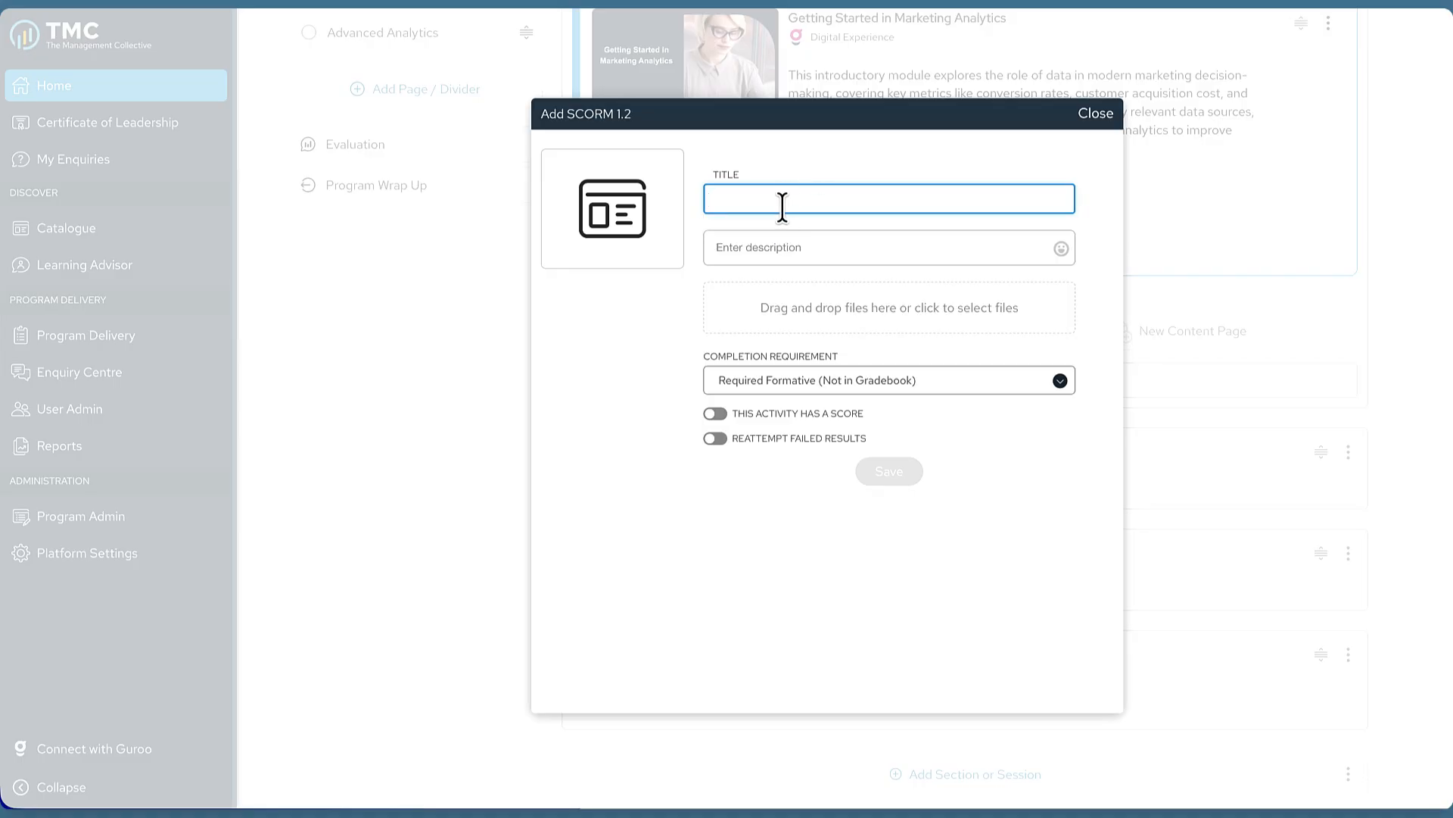
text(Managing Stress)
click(795, 239)
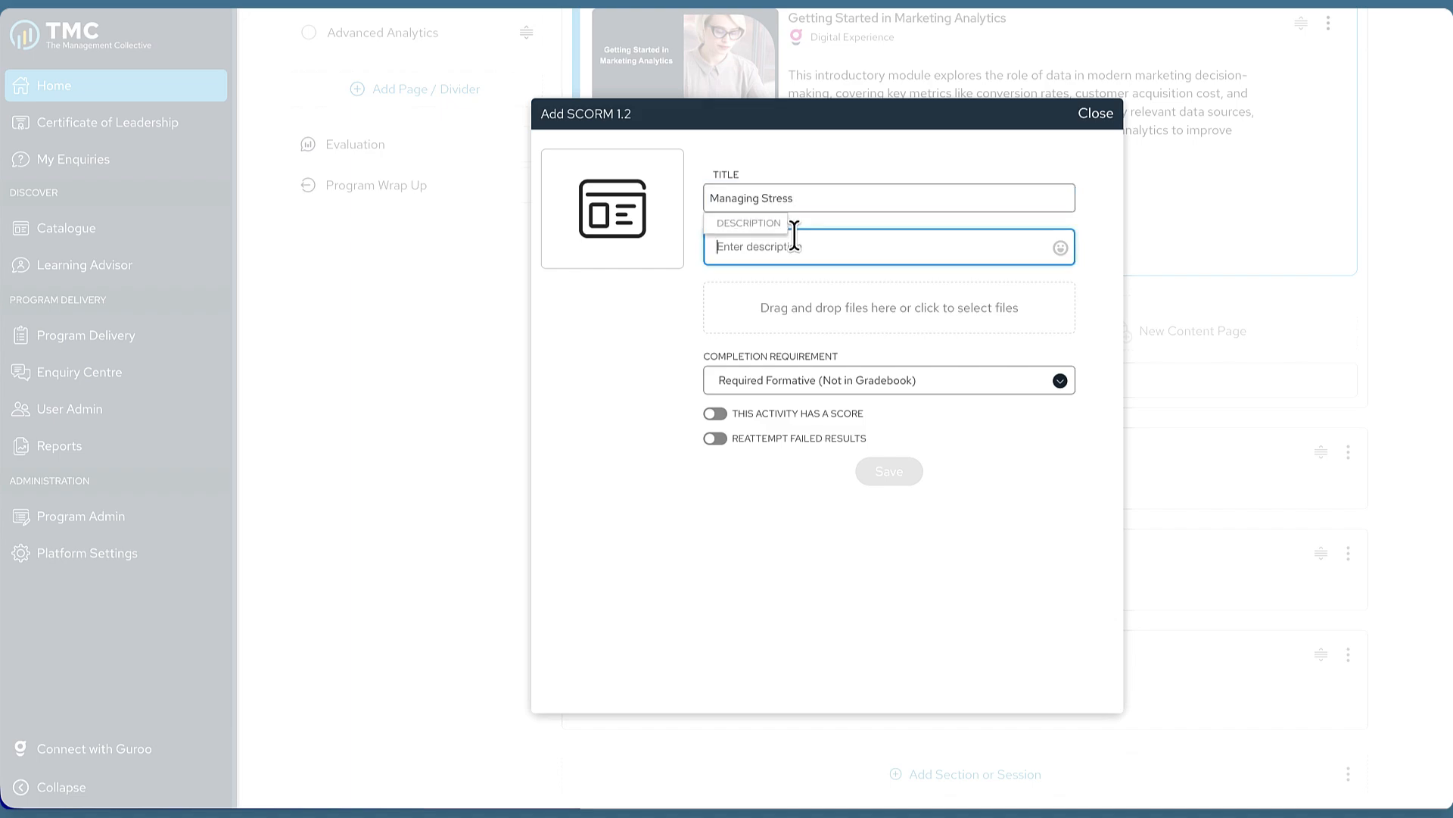
click(856, 243)
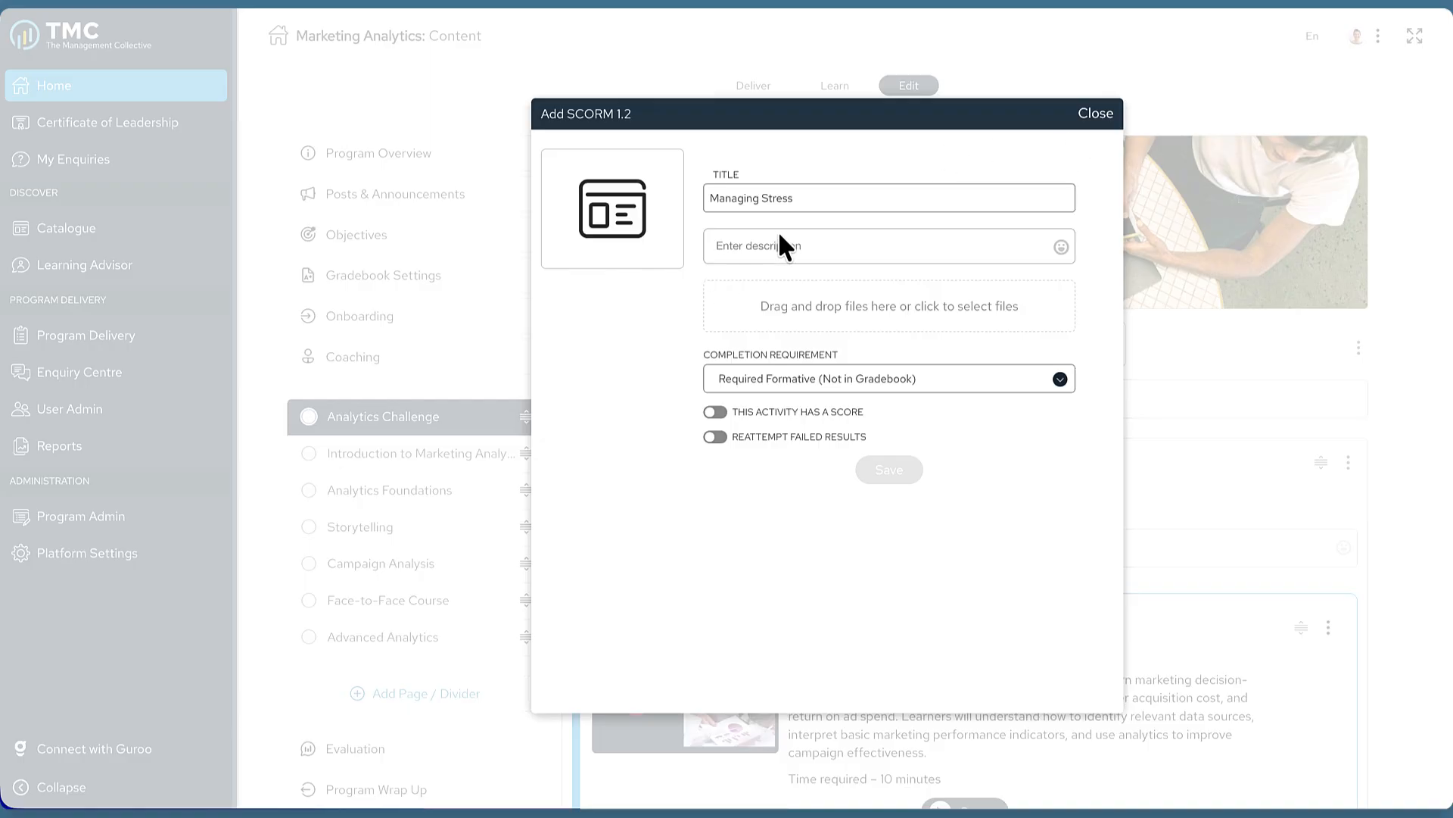
click(723, 244)
text(This module examines common workplace stressors and introduces practical techniques for managing pressure and maintaining wellbeing in professional settings. Learners will explore strategies including prioritisation methods, boundary-setting practices, and evidence-based stress reduction approaches that can be applied immediately in their daily work.)
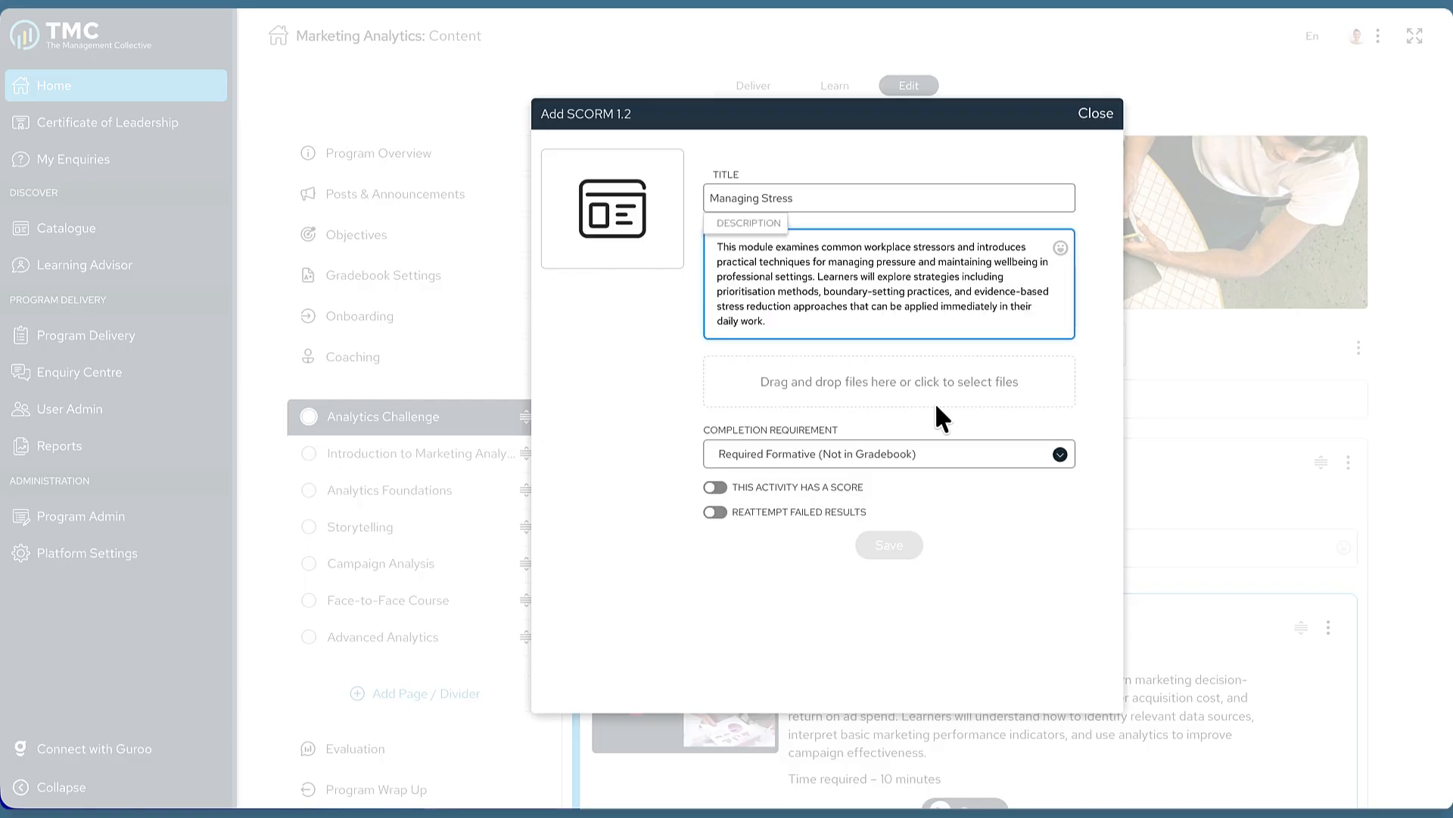
Upload Managing Stress Module.zip from Downloads, keep the completion requirement as Required Formative (Not in Gradebook), and save the activity.
click(919, 388)
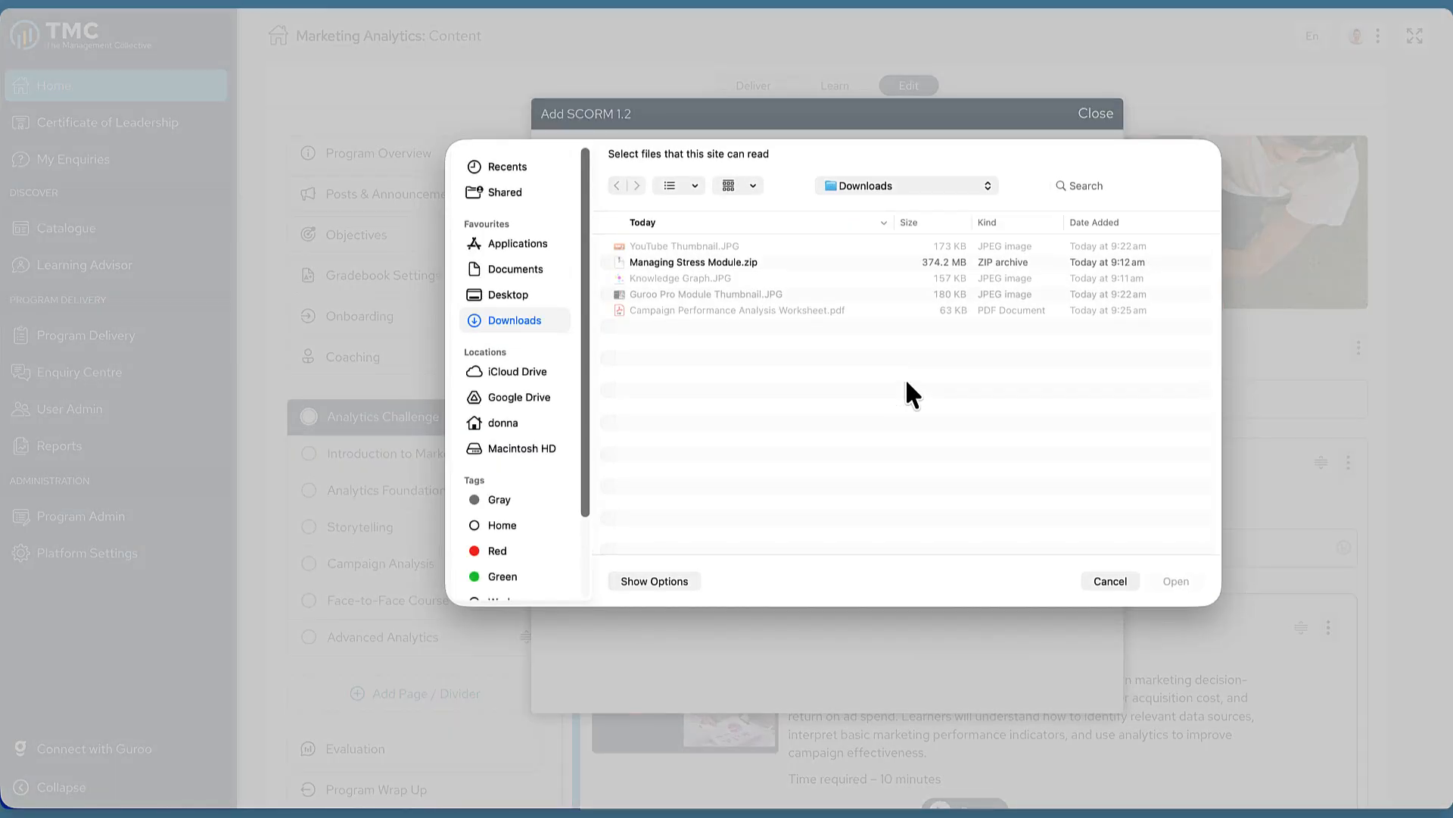
click(664, 264)
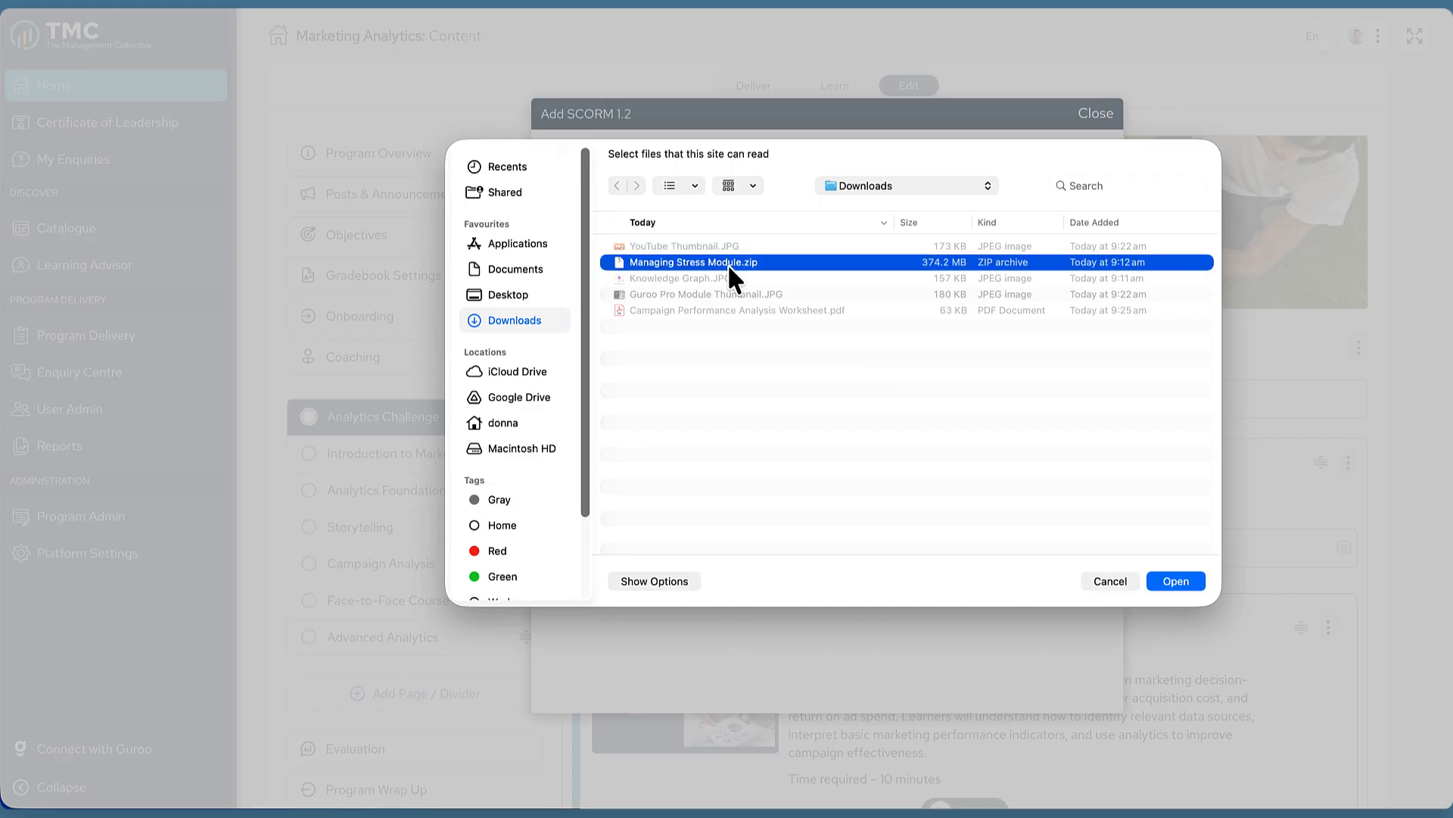
click(1177, 580)
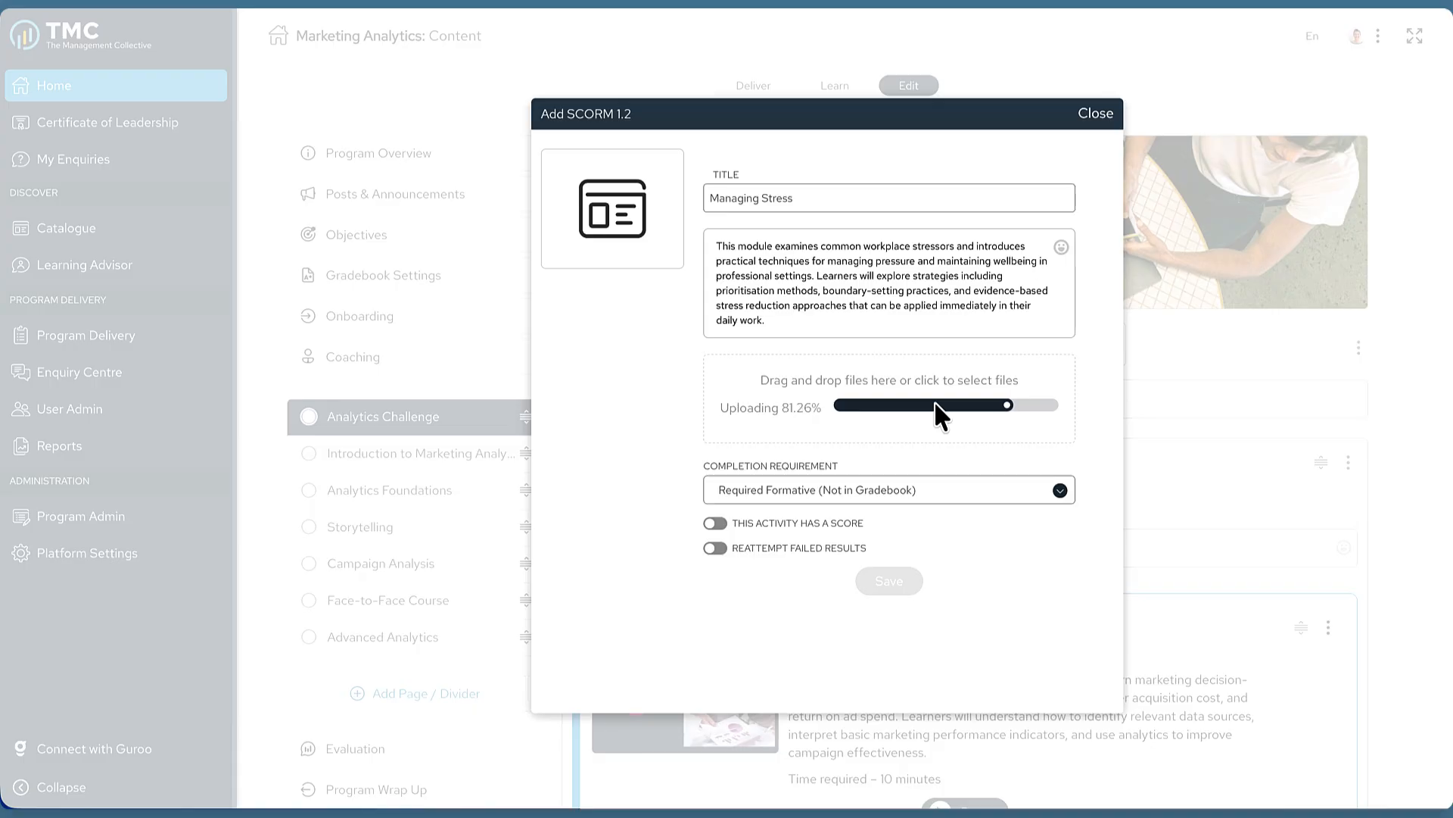
click(948, 498)
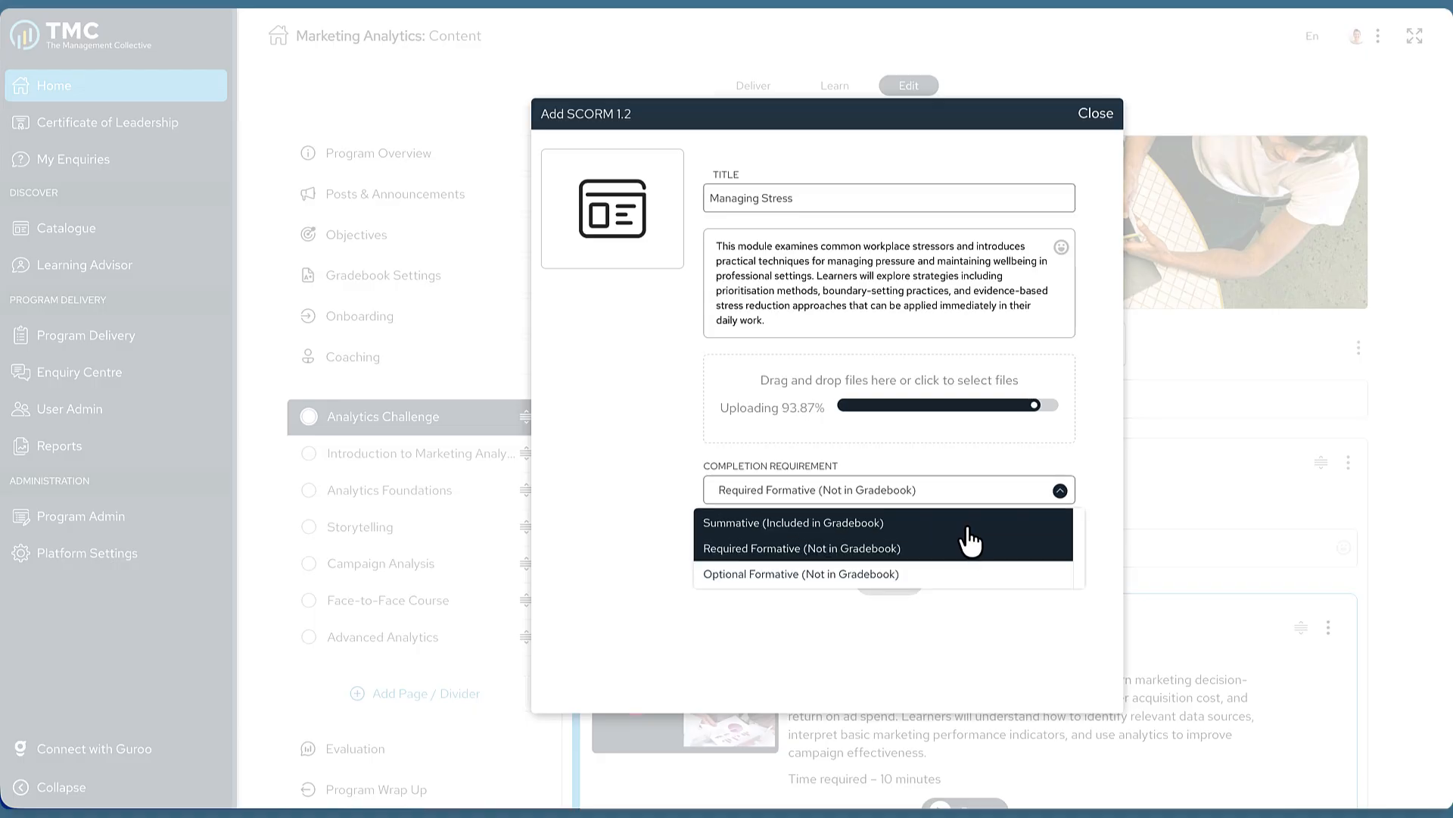
click(981, 473)
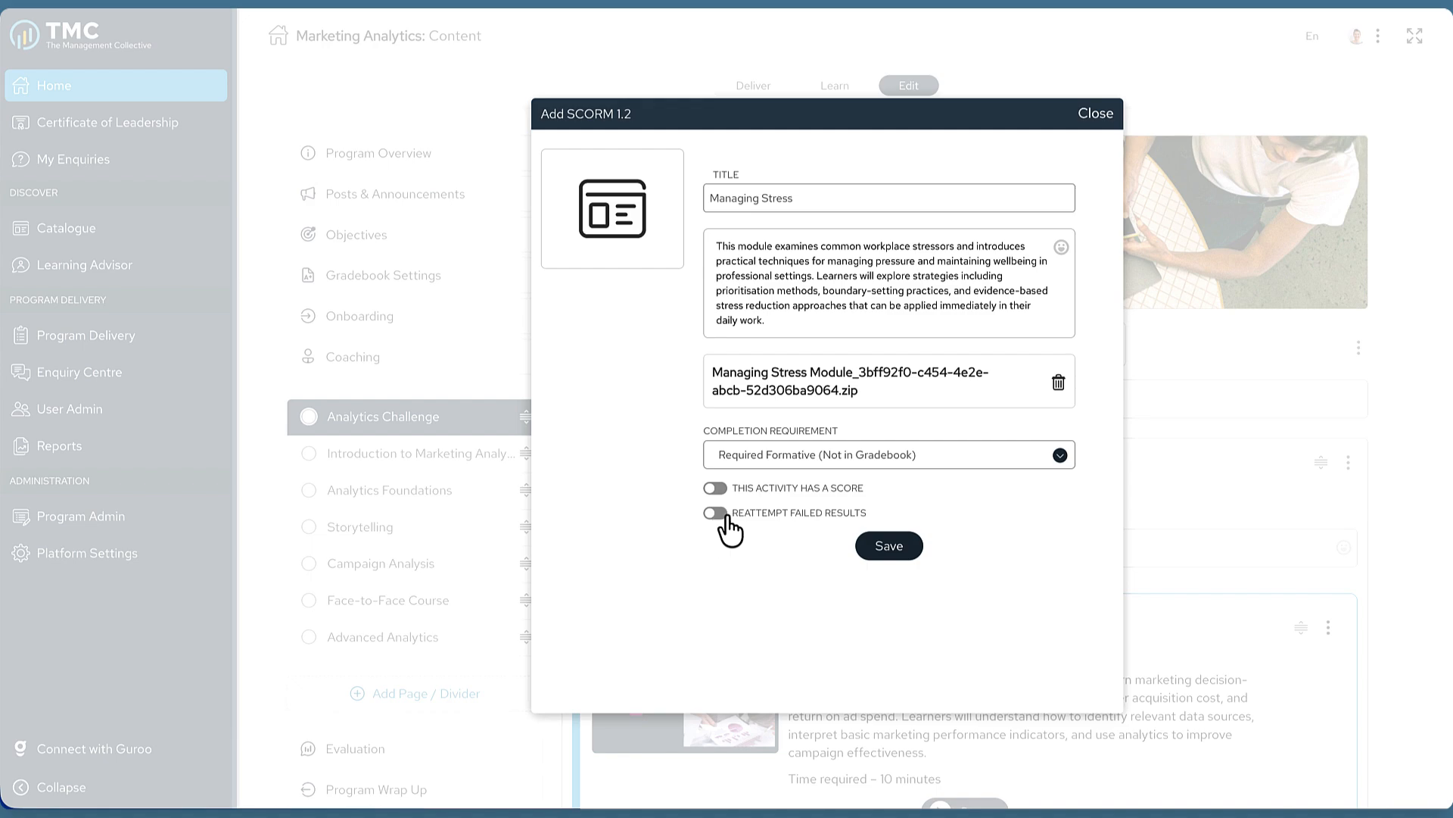
click(901, 555)
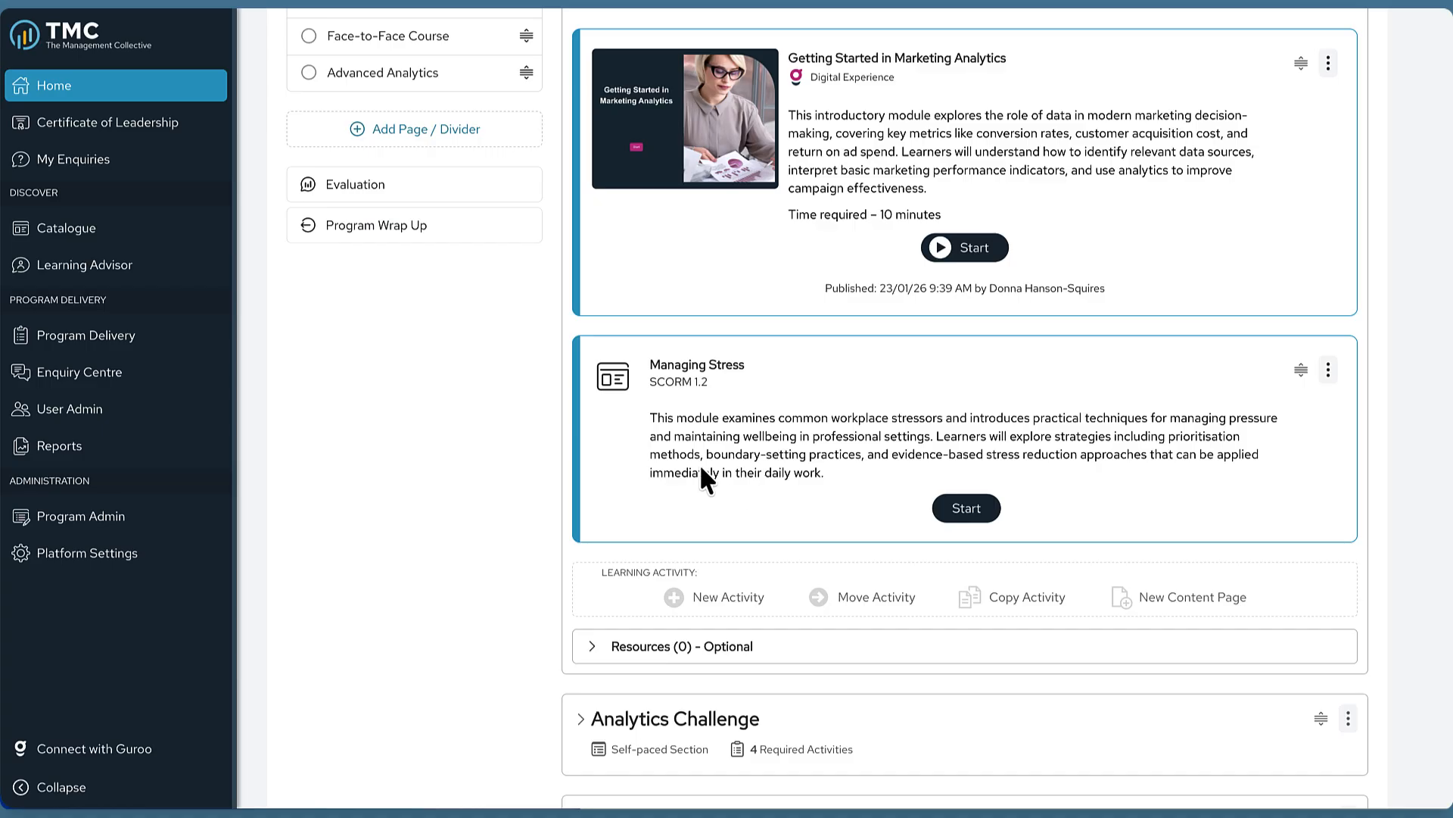
Preview the page in Learn mode and launch the Managing Stress module from the New Activities section.
scroll(699, 463, up, 7)
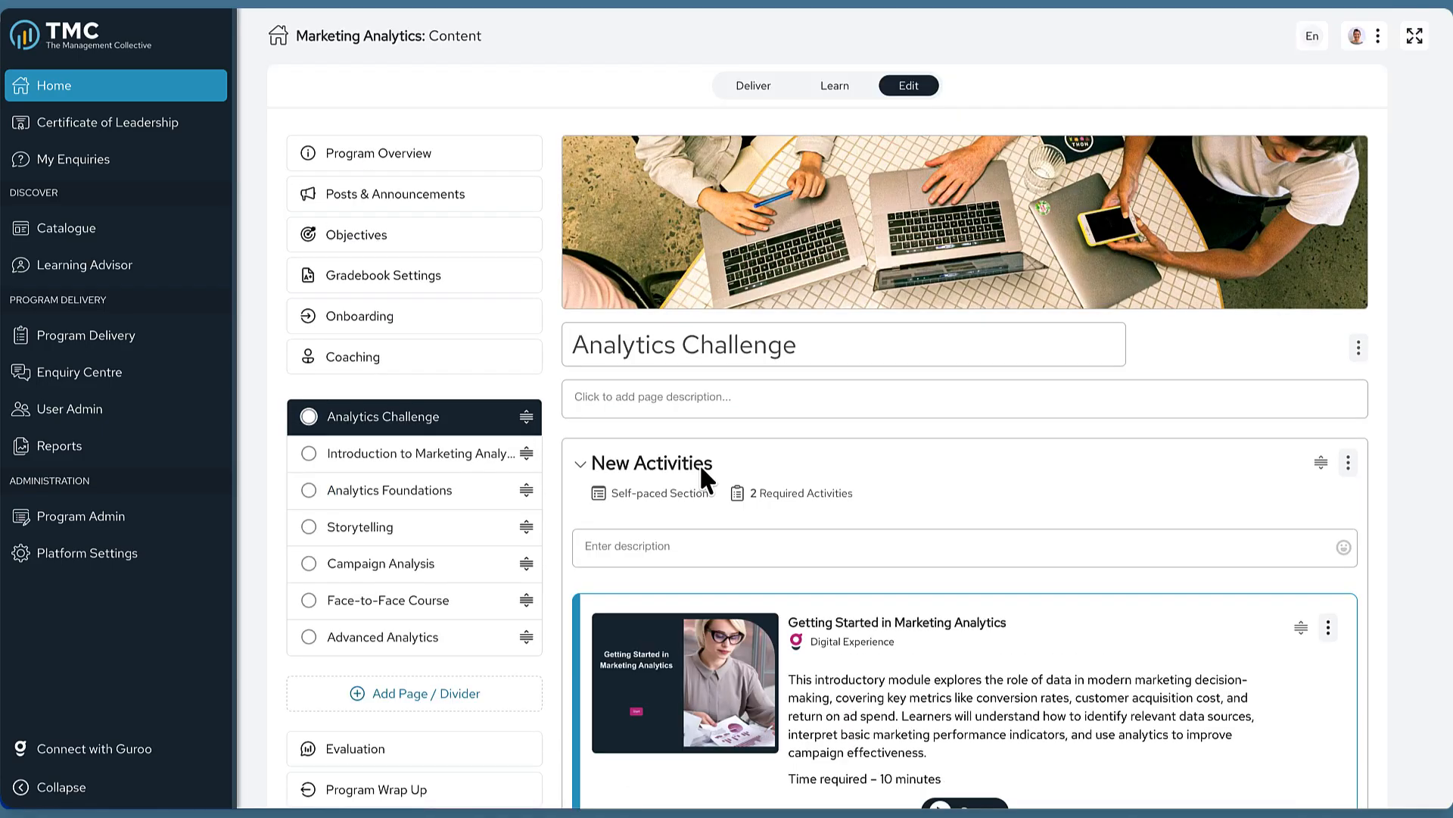
click(833, 87)
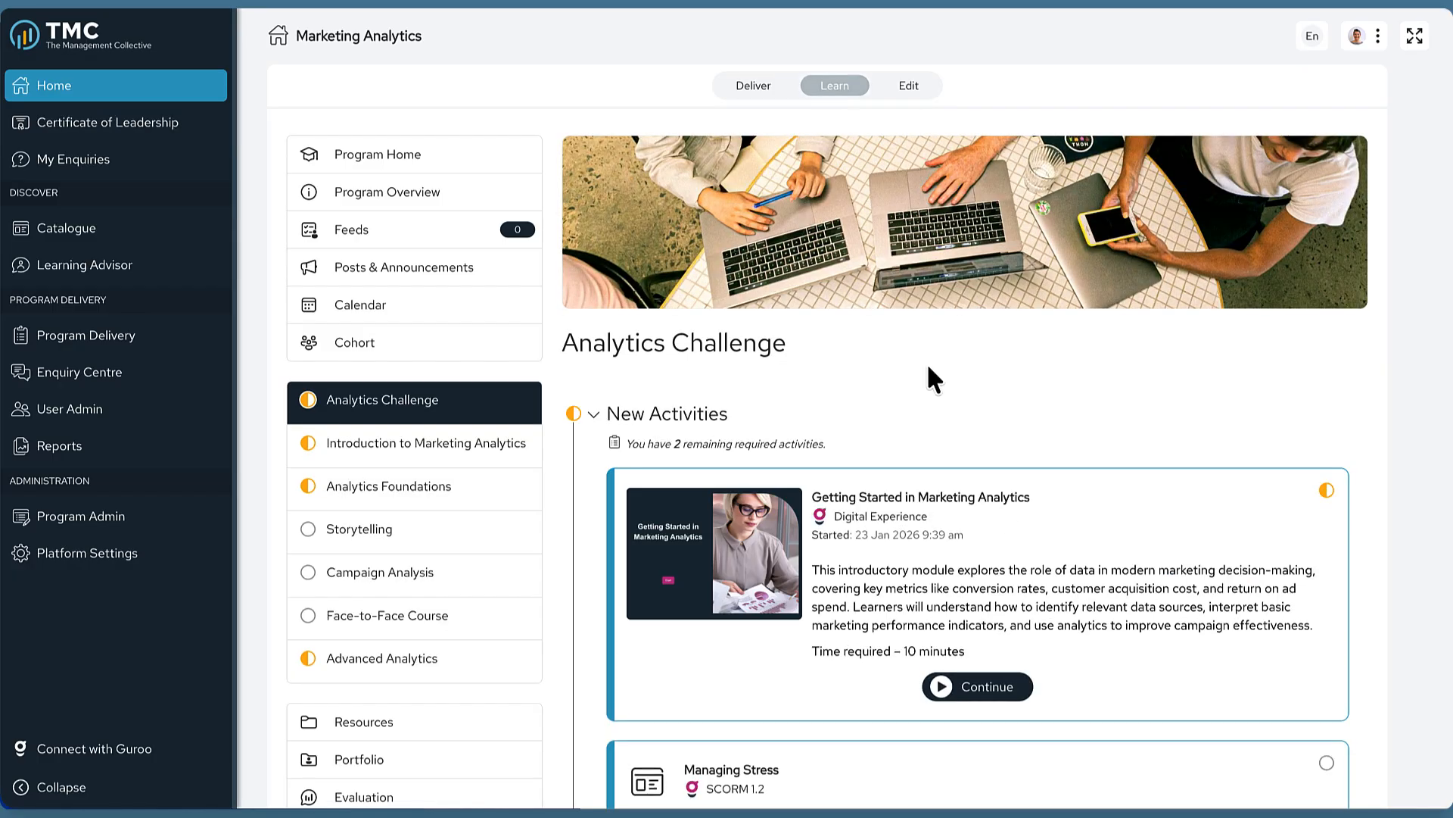
scroll(1015, 546, down, 4)
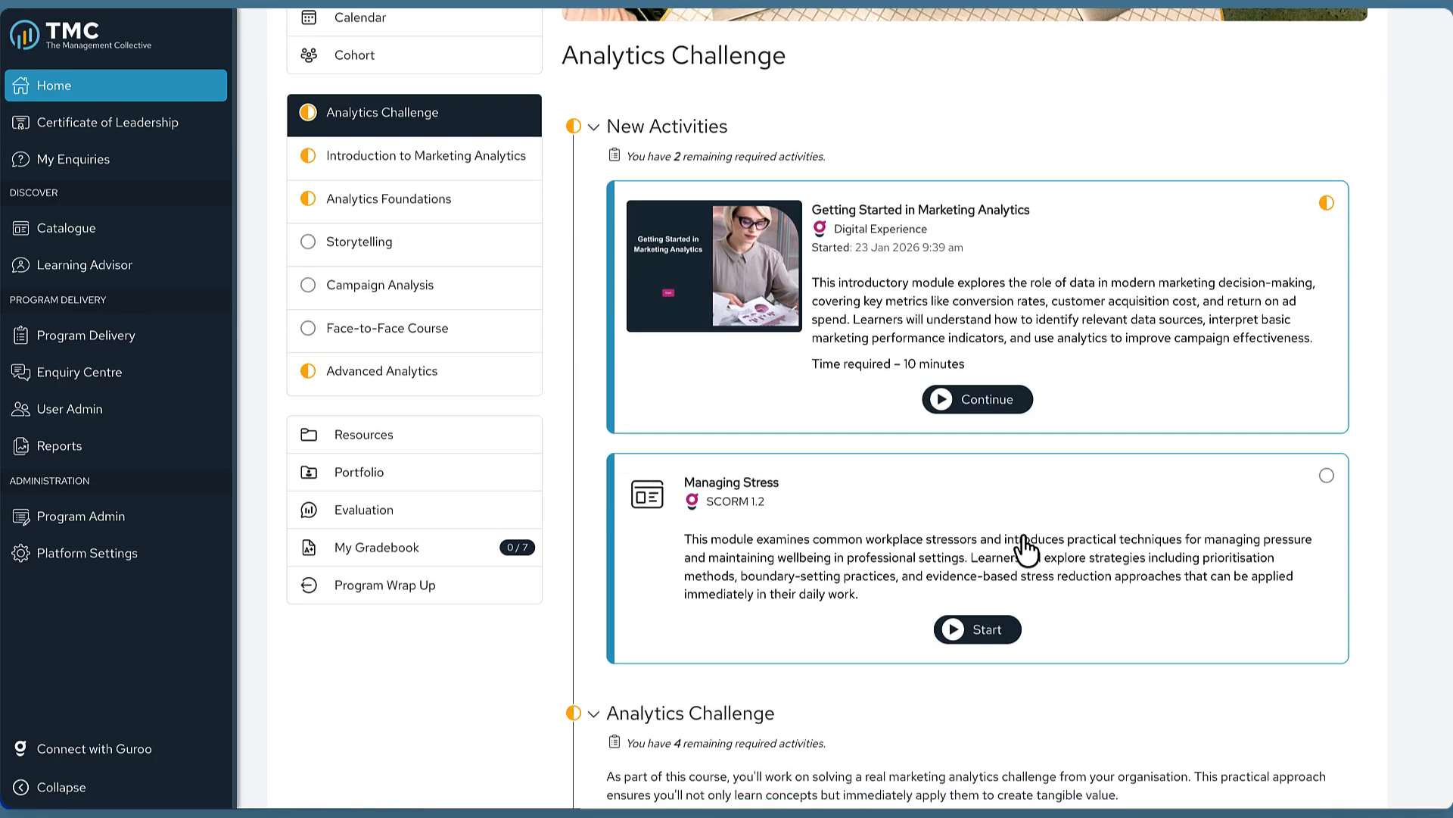
click(988, 632)
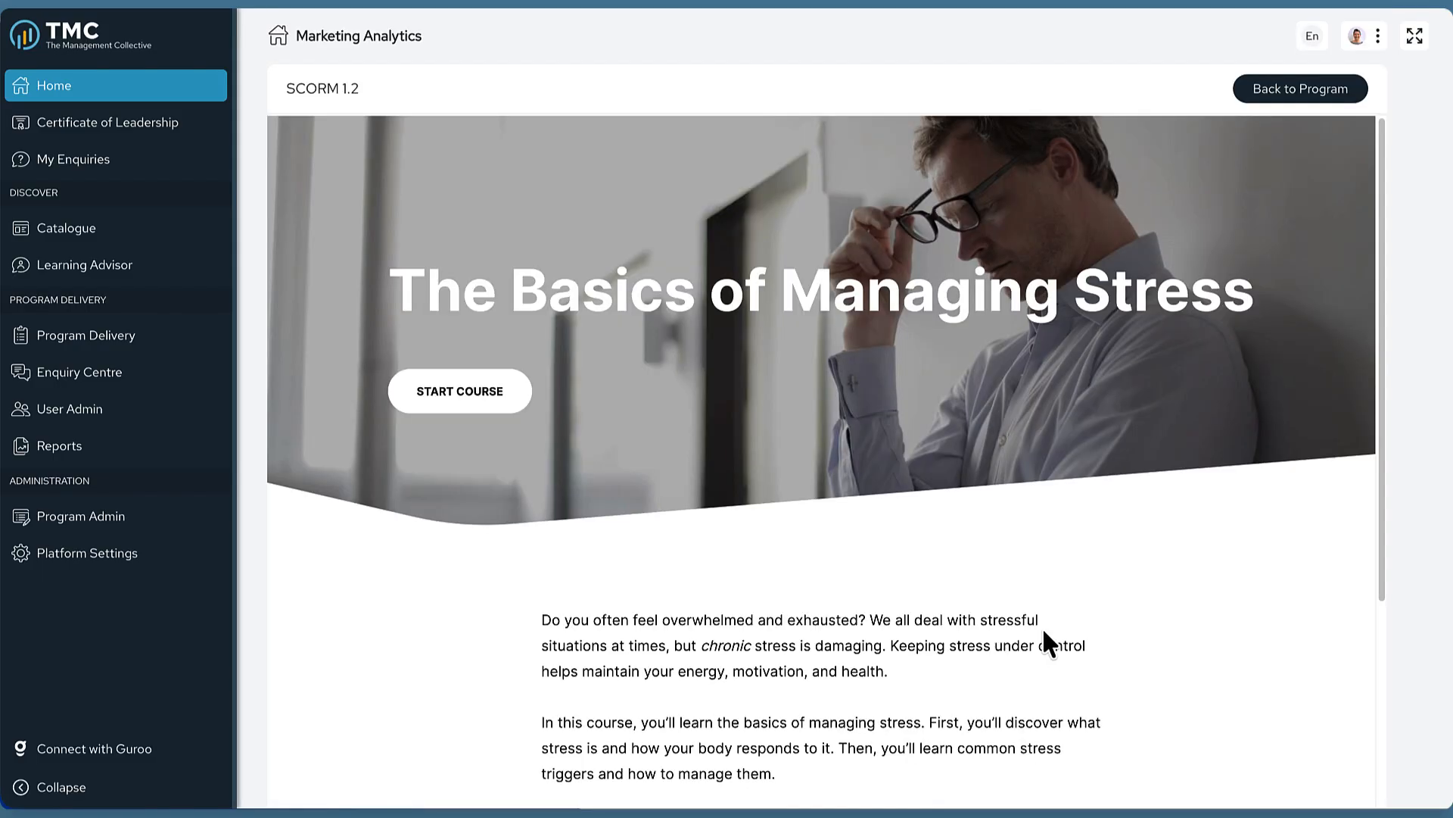
Start the Basics of Managing Stress course, look through the What Is Stress? lesson up to its flashcards, and exit to the program.
scroll(1238, 560, down, 4)
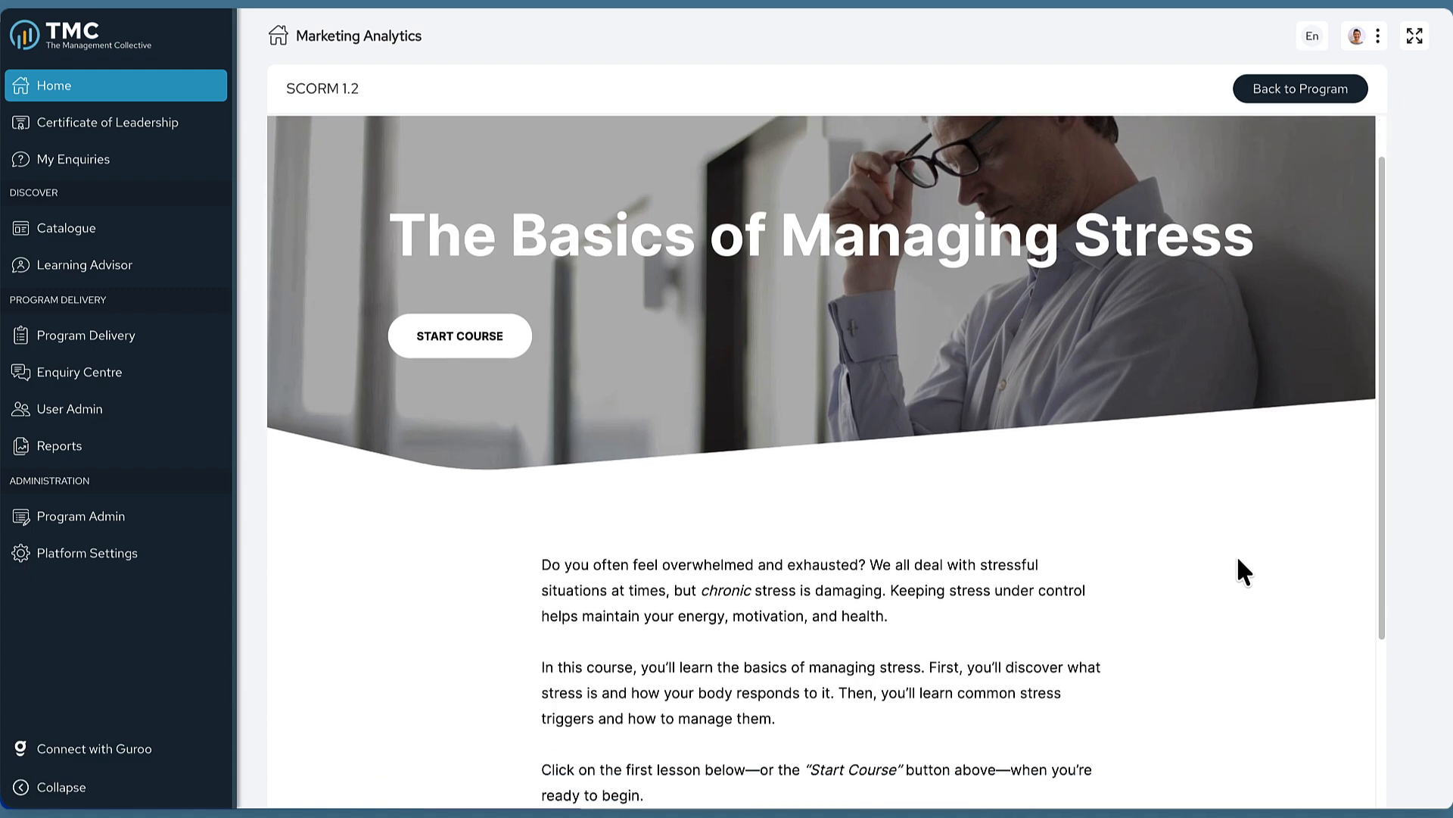
scroll(1244, 573, up, 4)
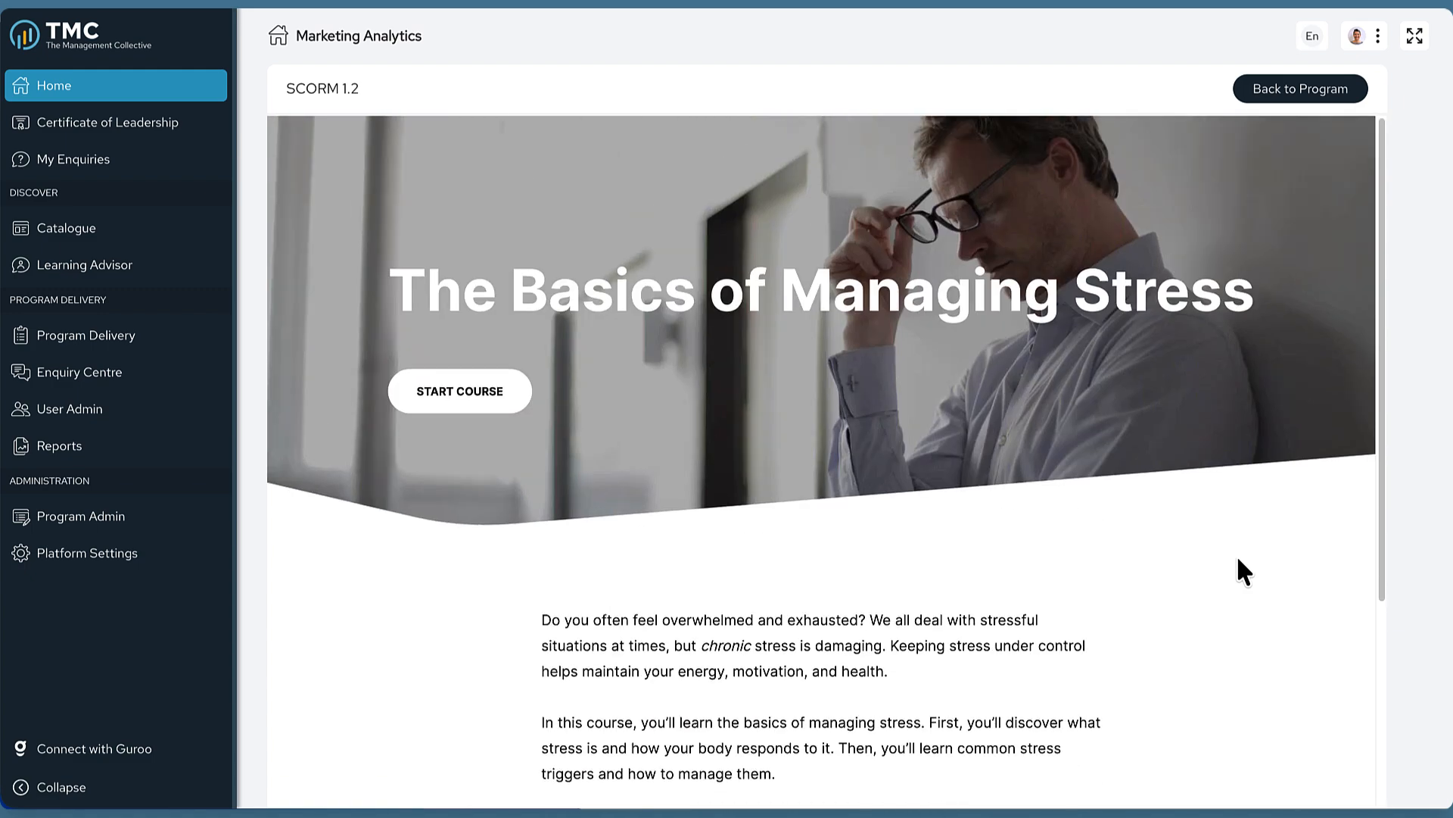
click(493, 392)
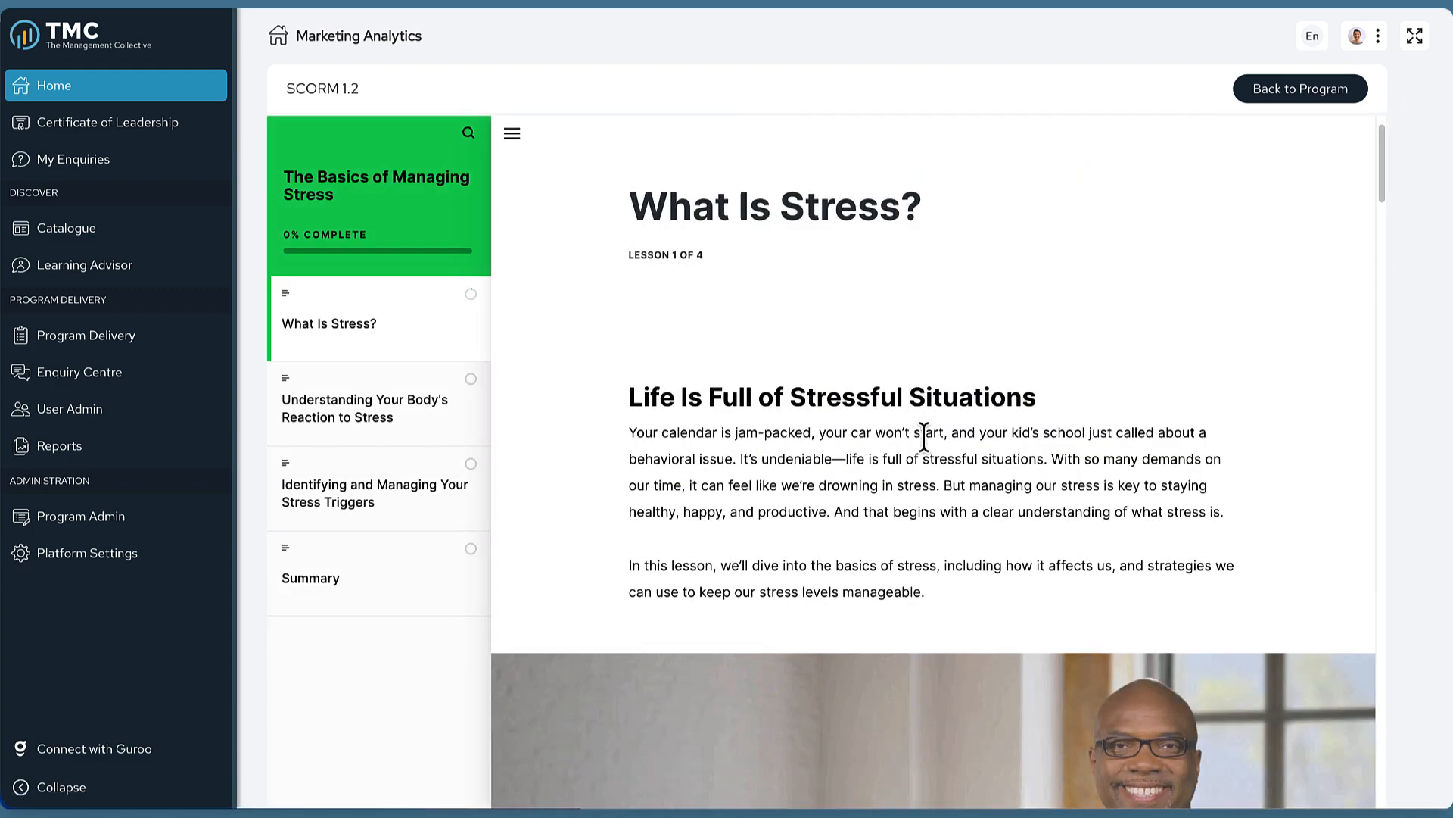
scroll(1228, 462, down, 8)
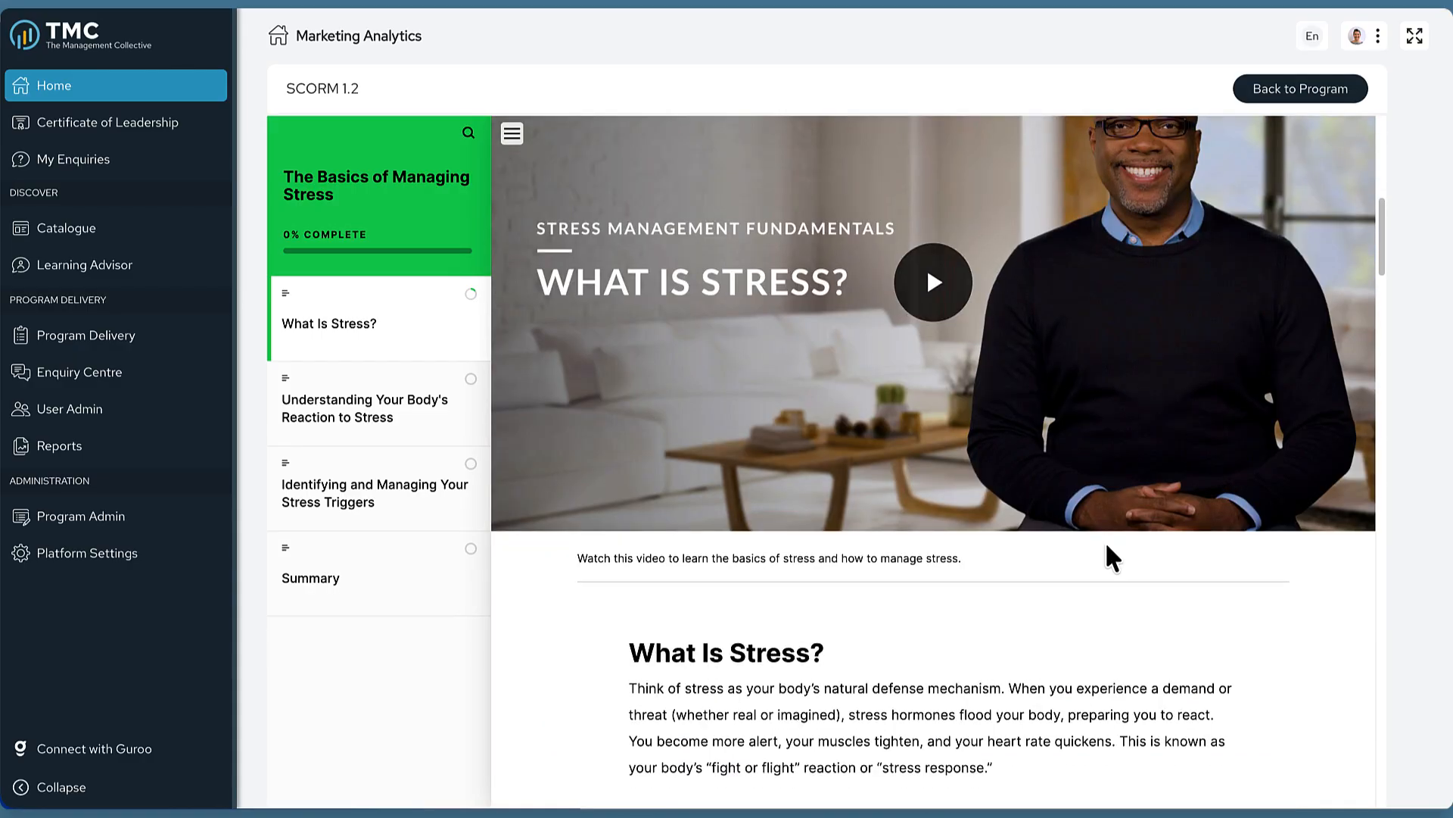
scroll(1109, 556, down, 6)
scroll(1106, 542, down, 4)
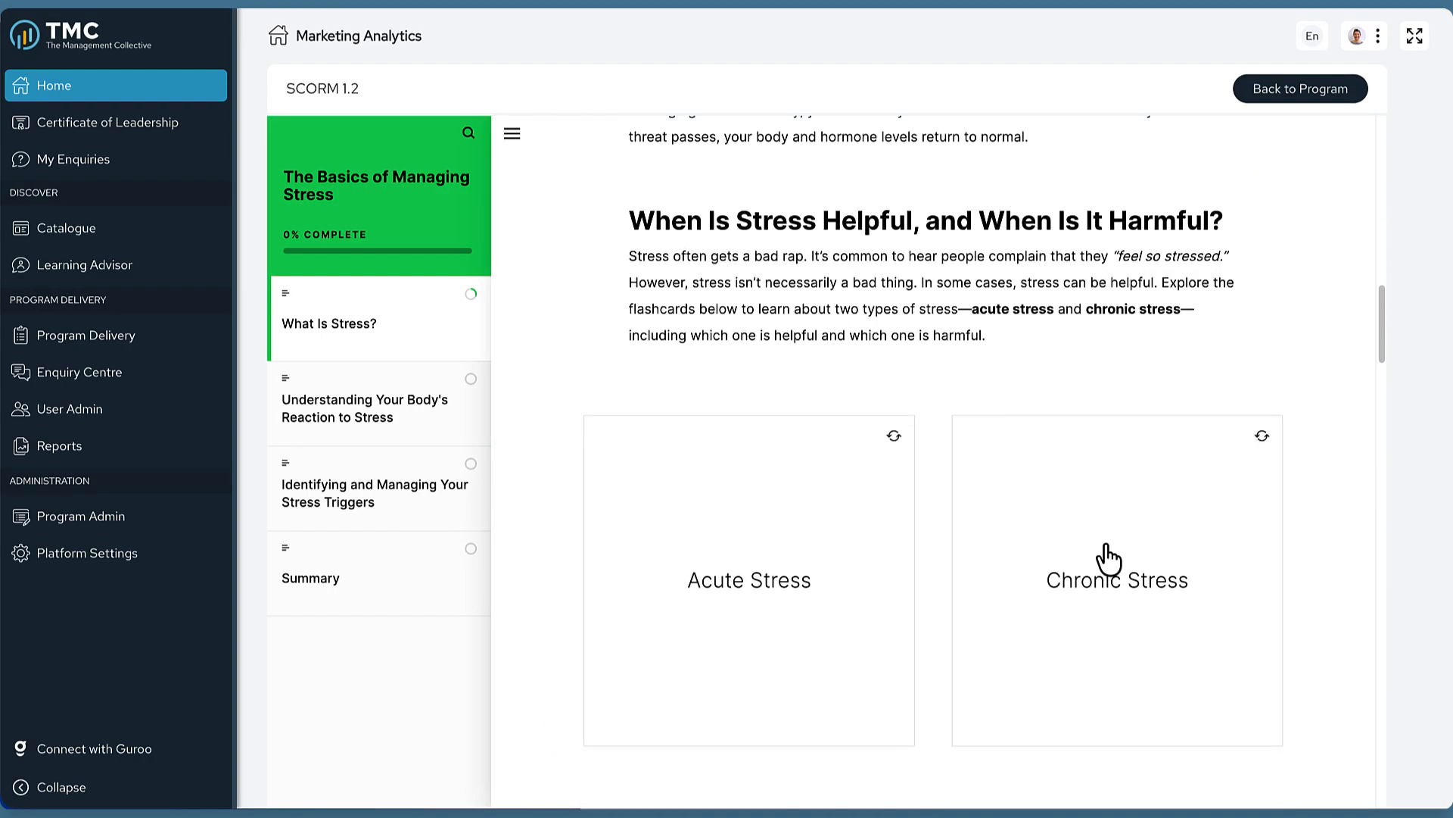
click(1309, 100)
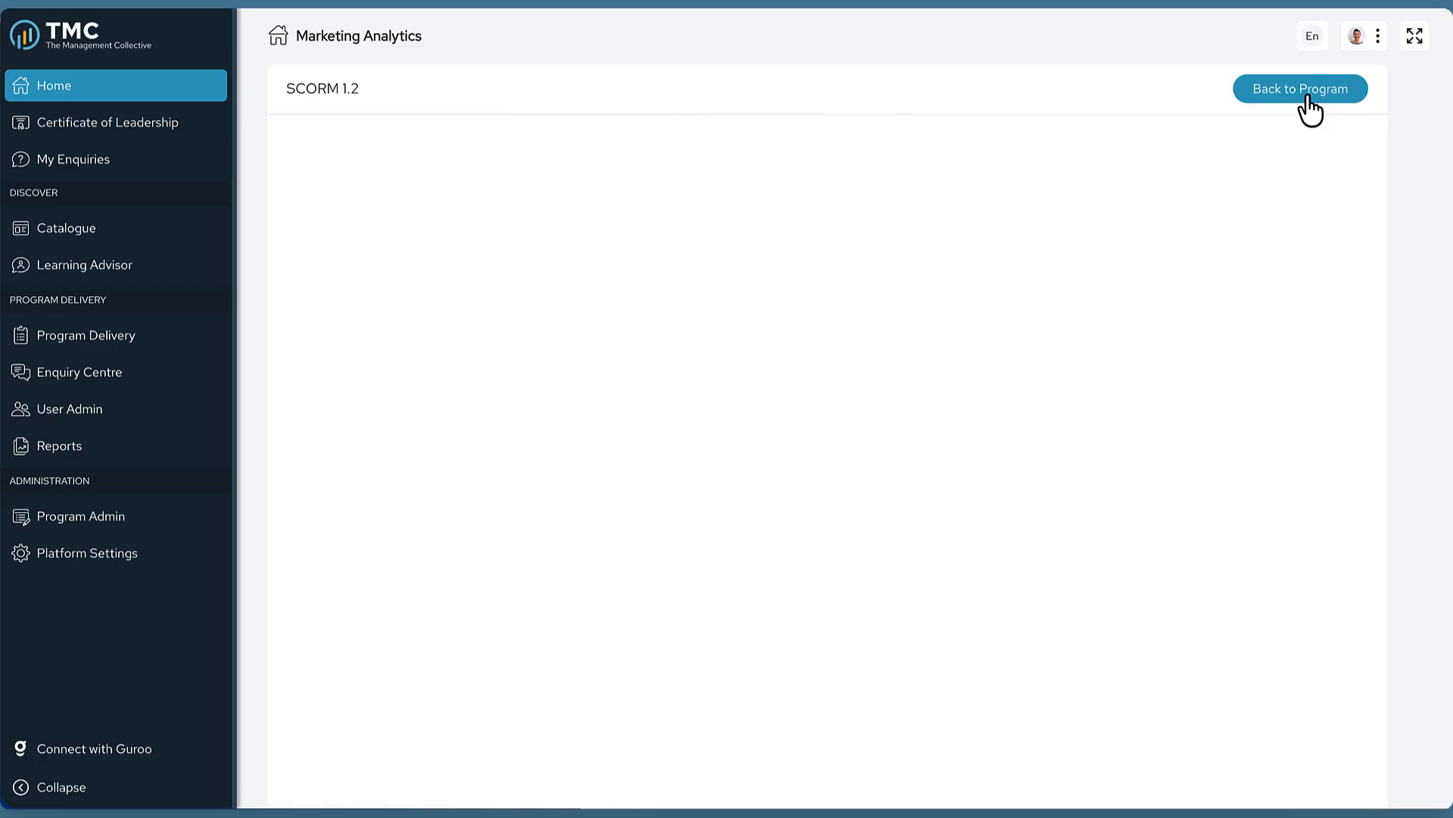
Switch back to Edit mode and start a new Video activity in the New Activities section.
click(908, 86)
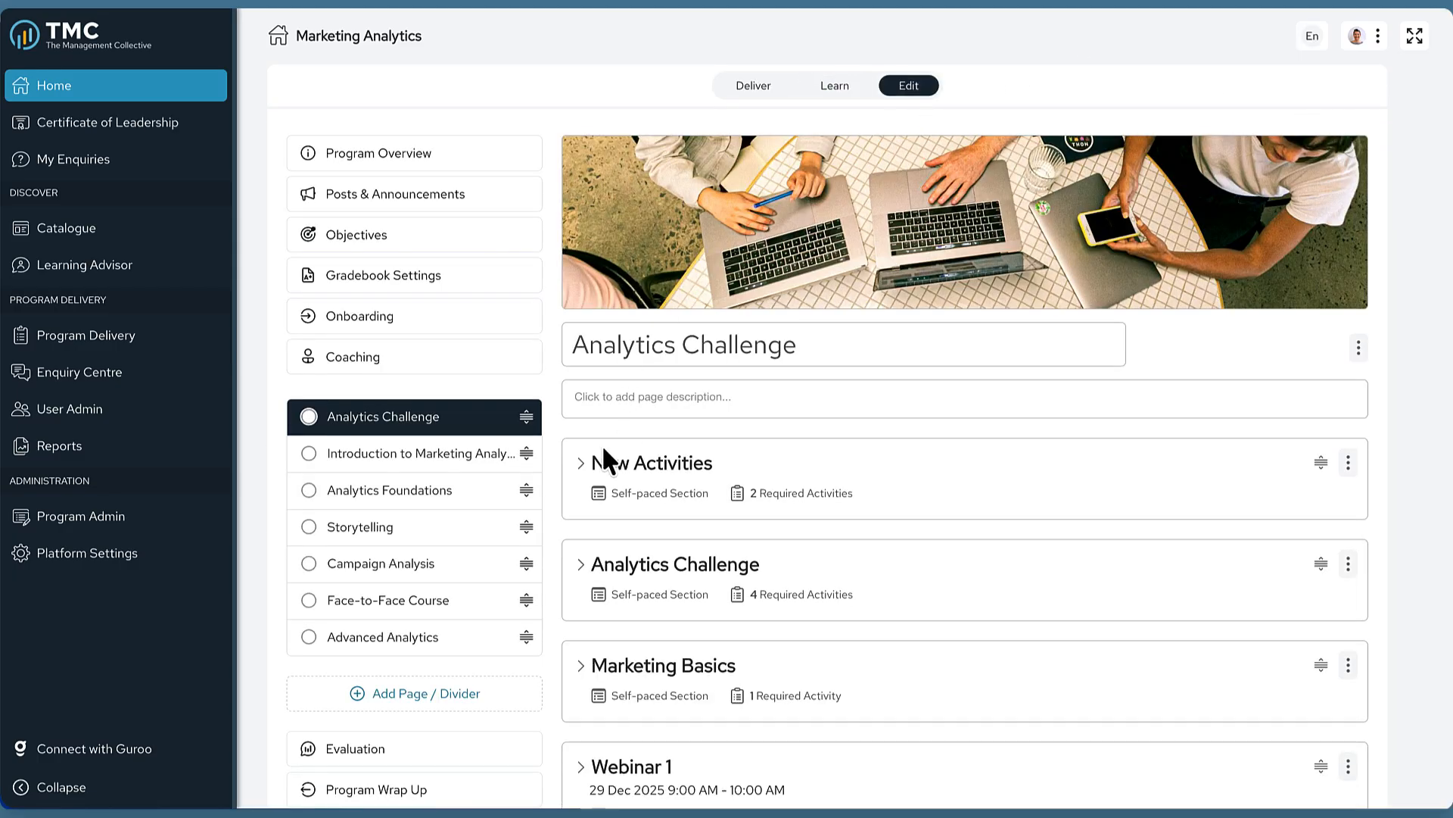
click(583, 463)
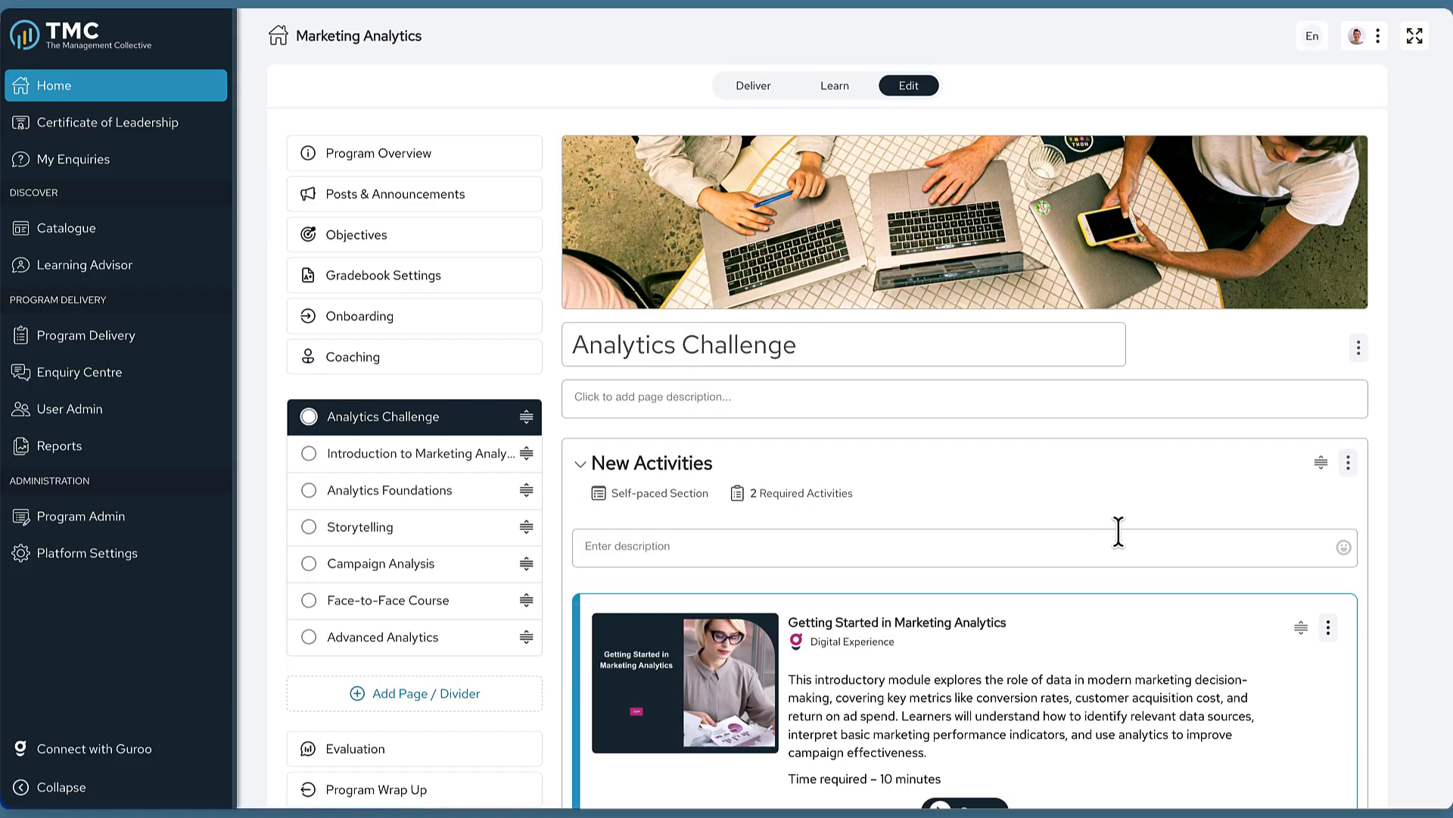
scroll(1118, 532, down, 9)
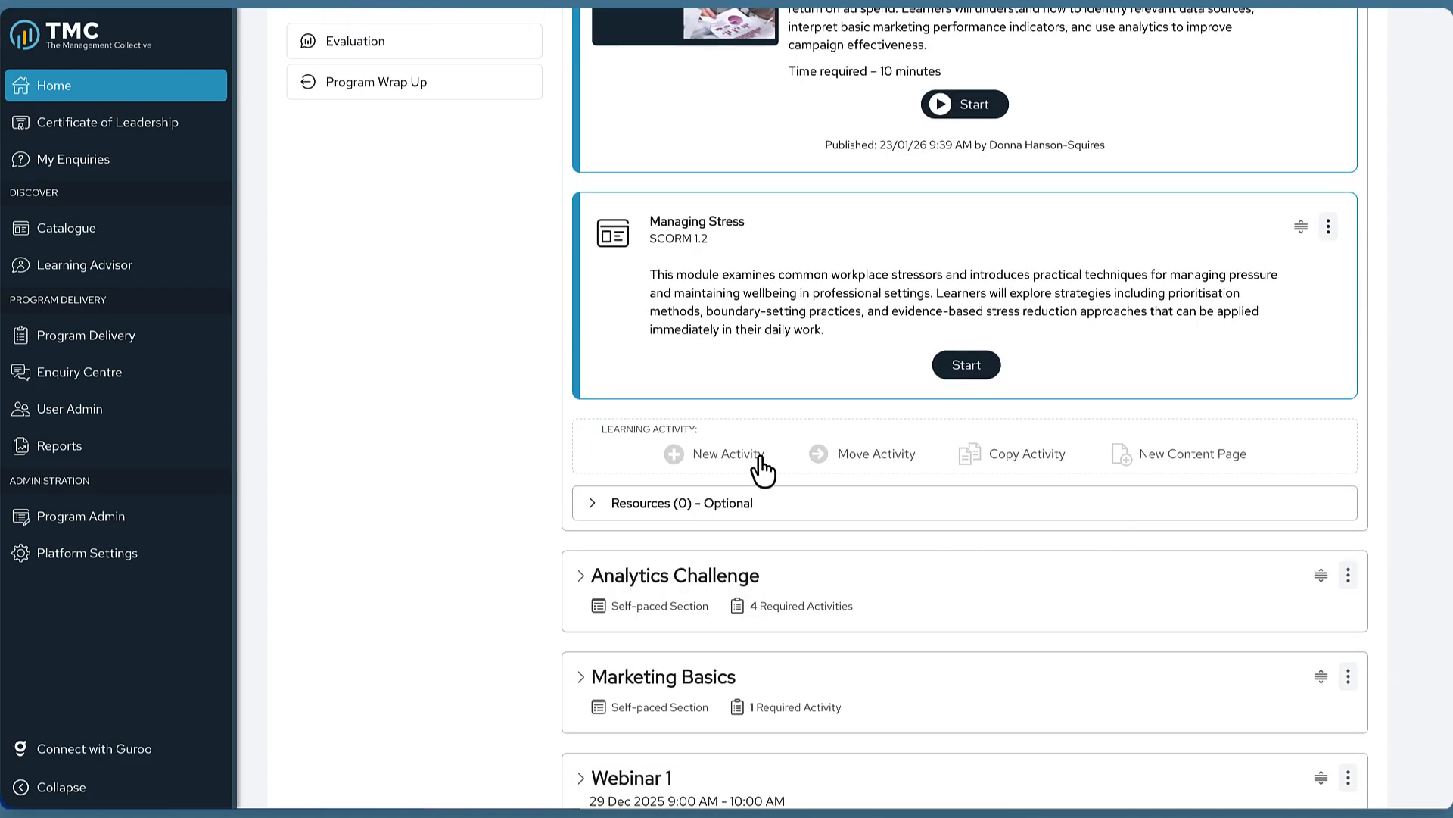
click(728, 453)
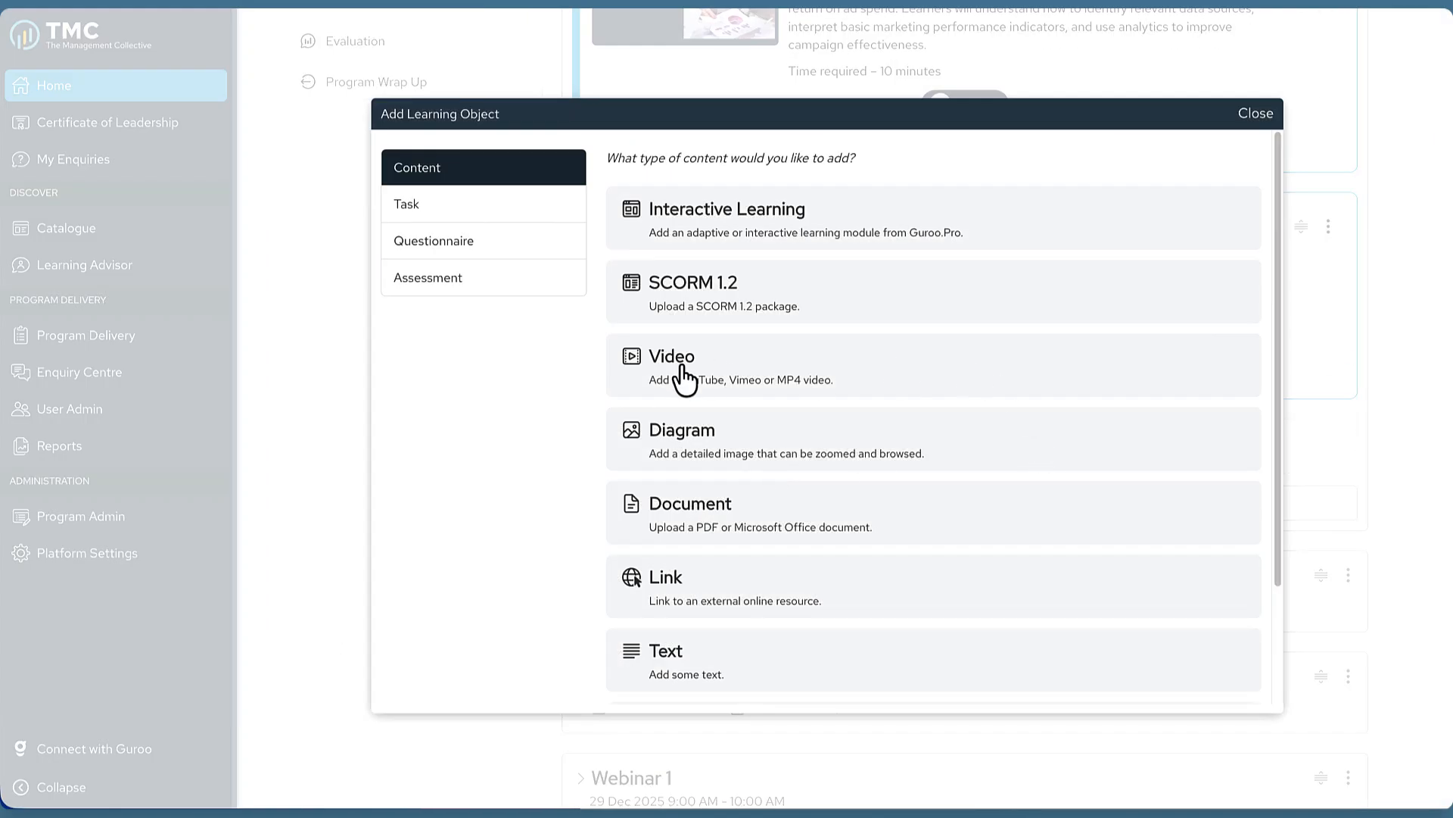
click(707, 362)
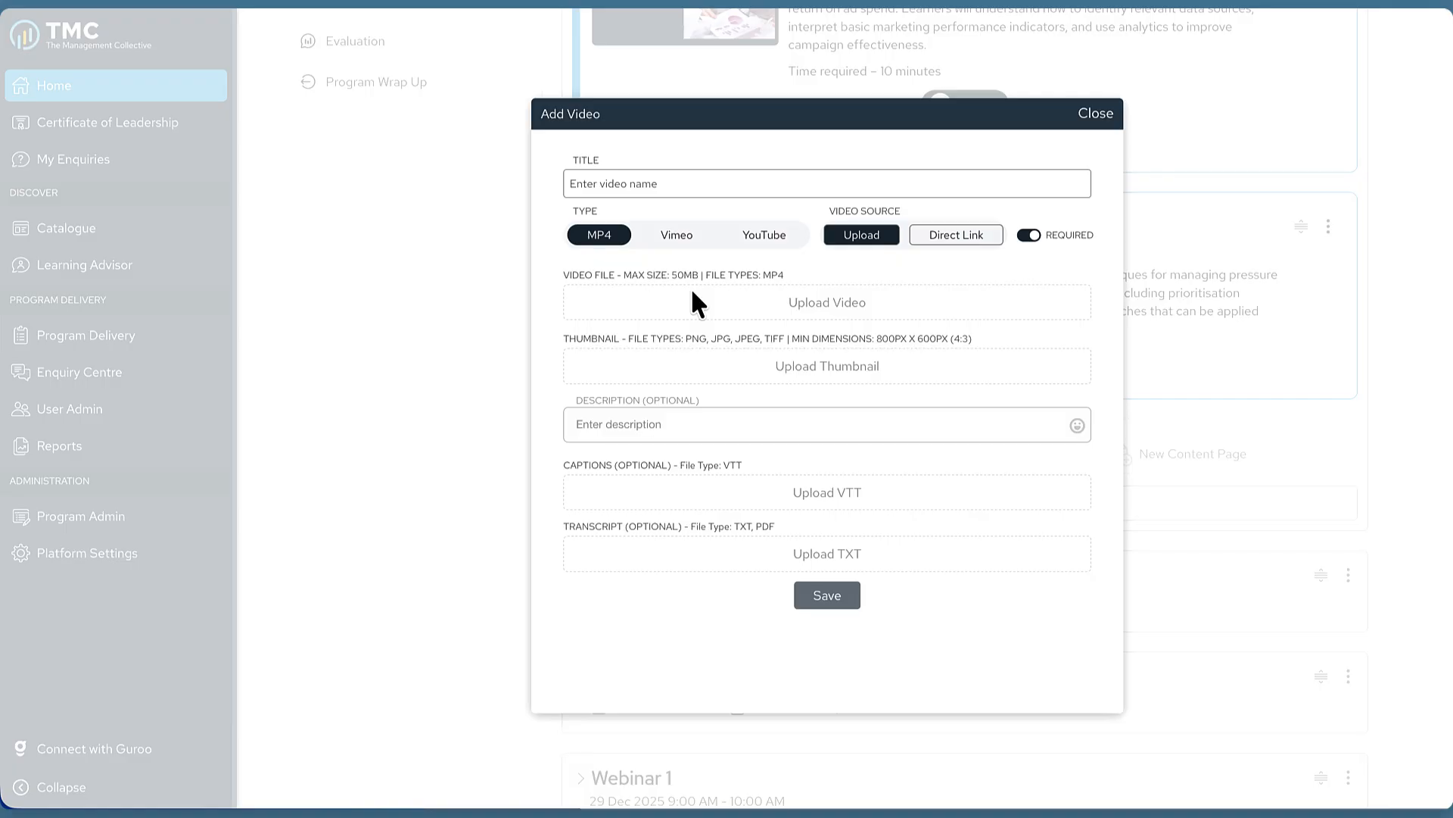
click(687, 246)
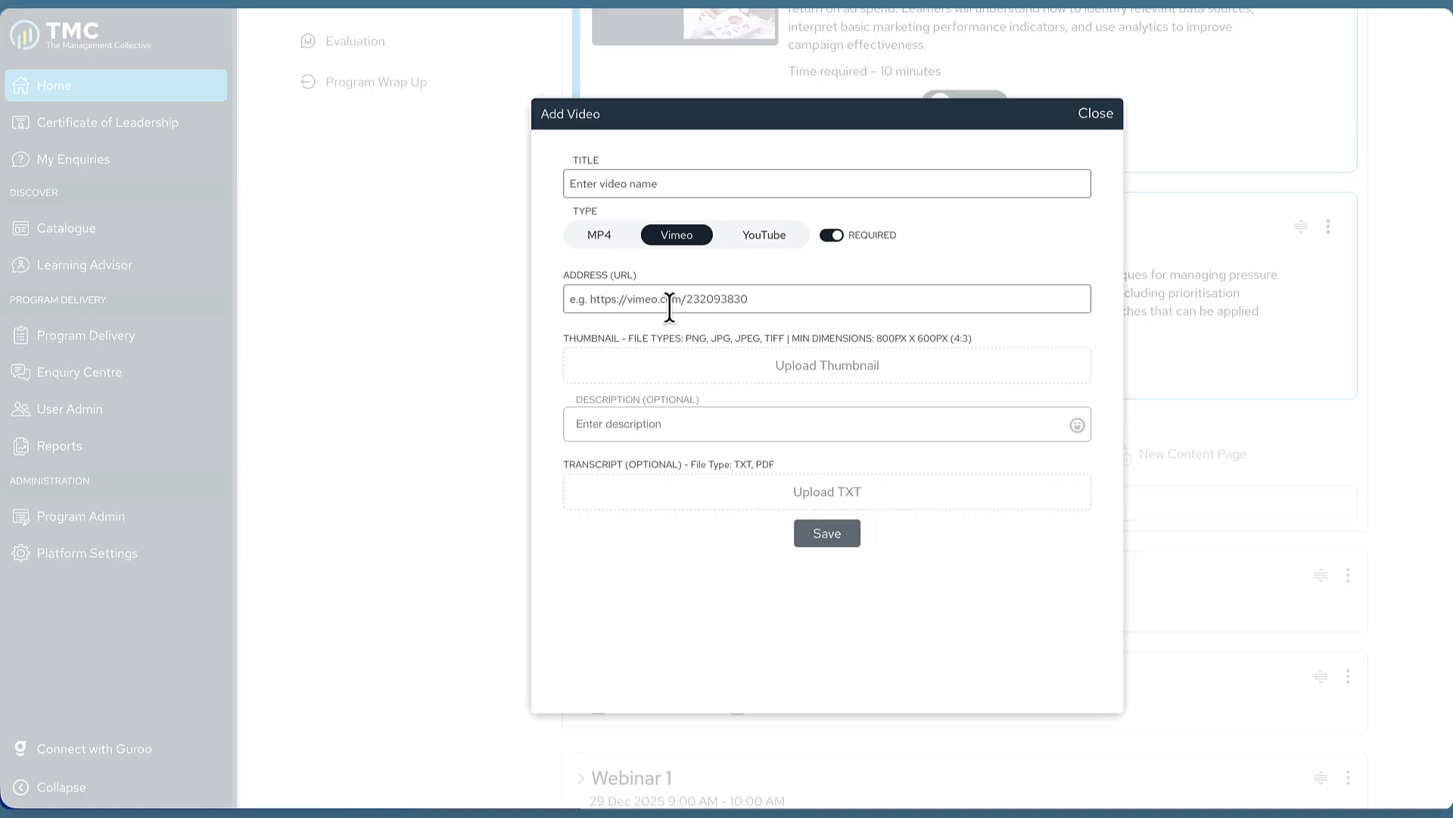
click(736, 244)
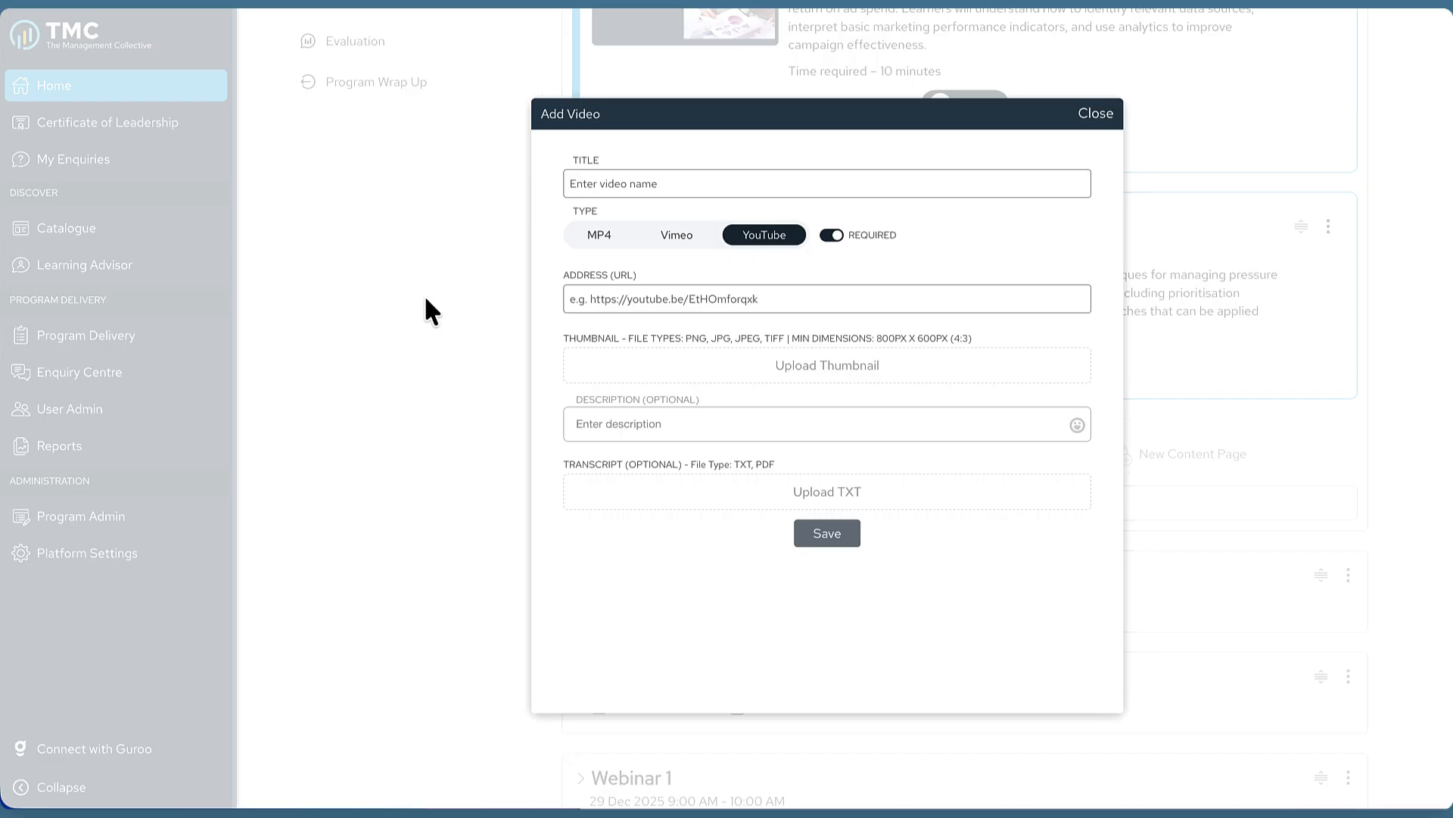
click(629, 301)
text(https://youtu.be/k2_pQTzDsTs?si=JiJX_zd-e-oXvLKx)
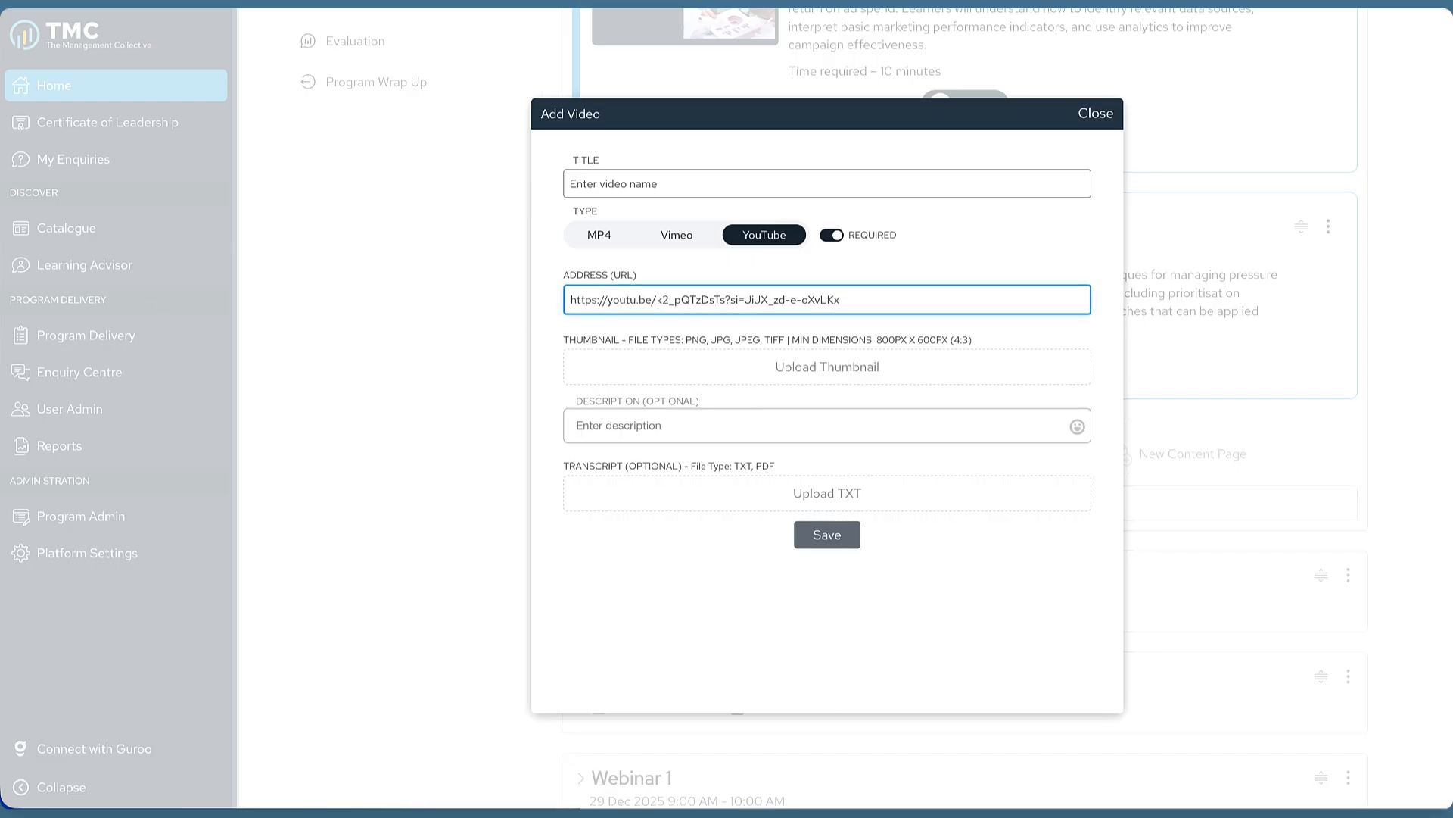
key(Tab)
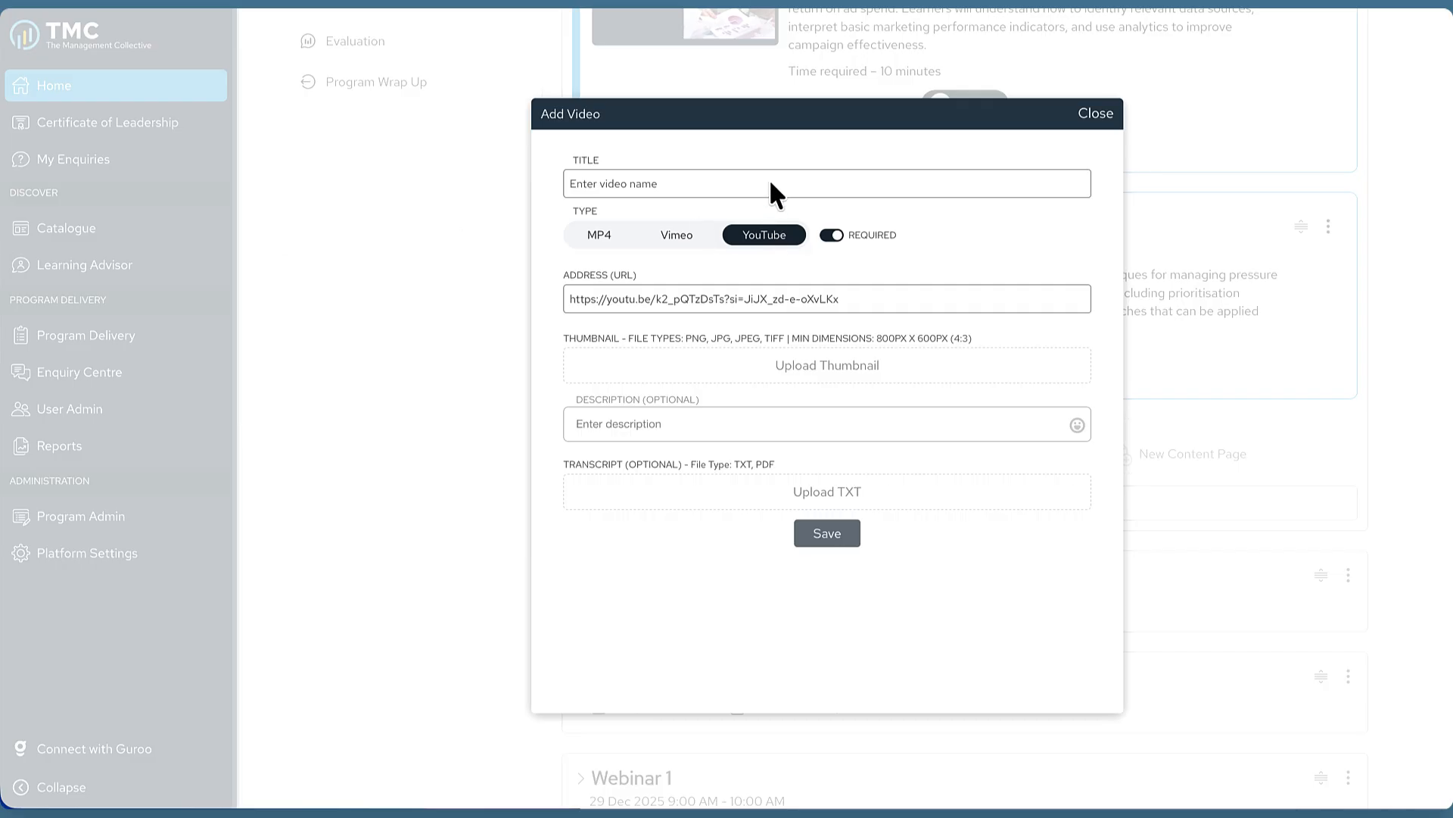
Title the video "HubSpot Marketing Hub's analytics tools" and add a description covering its reports, dashboards, A/B testing, attribution models and common mistakes.
click(696, 180)
text(HubSpot Marketing Hub's analytics tools)
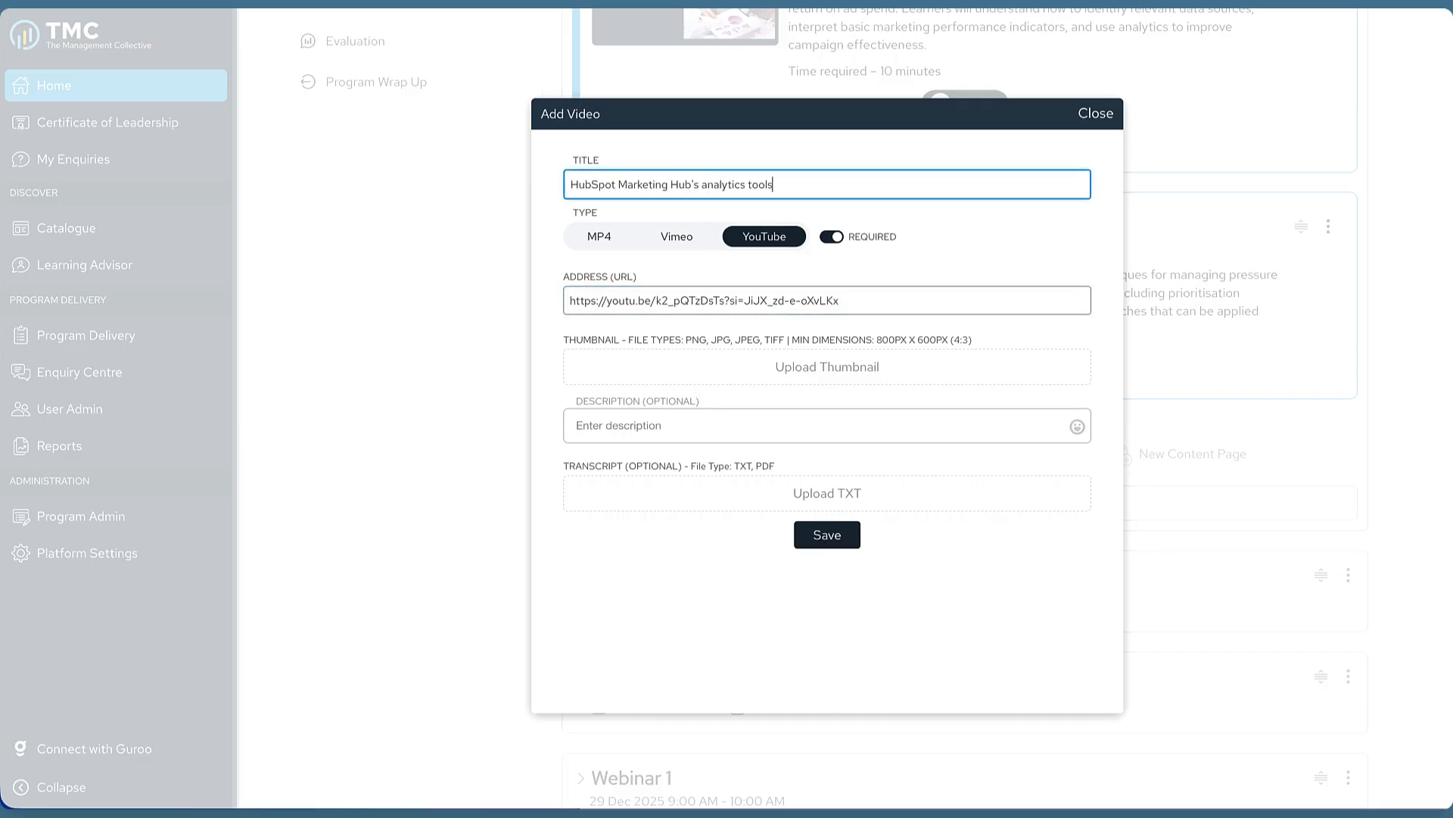
key(Tab)
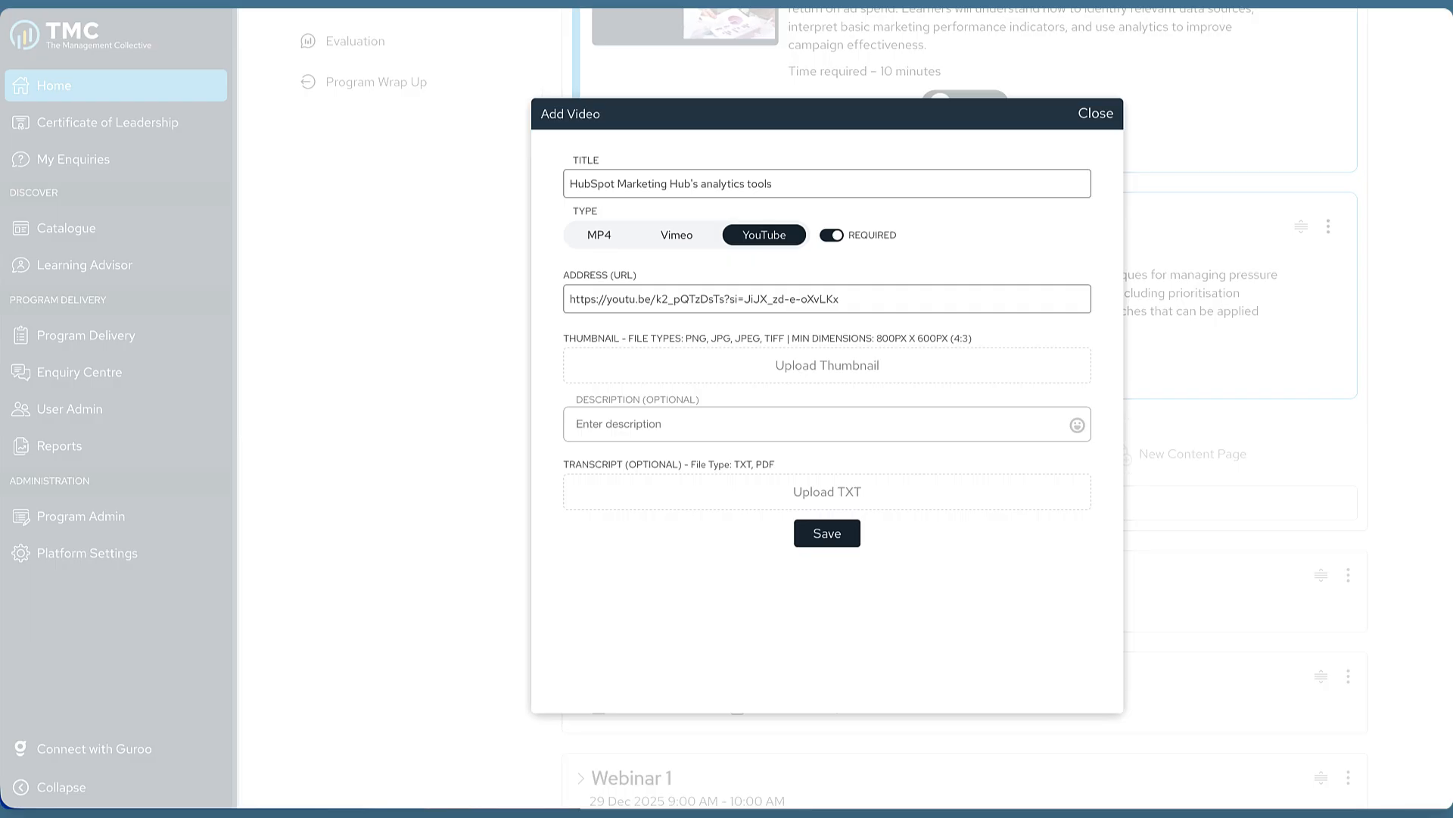
click(644, 424)
text(This video demonstrates how to use HubSpot Marketing Hub's analytics capabilities including reports, dashboards, A/B testing, and attribution models to gather actionable marketing insights. It covers practical applications of AI tools, standard reporting features, testing methodologies, revenue attribution techniques, and common mistakes to avoid when using HubSpot's analytics platform.)
key(BackSpace)
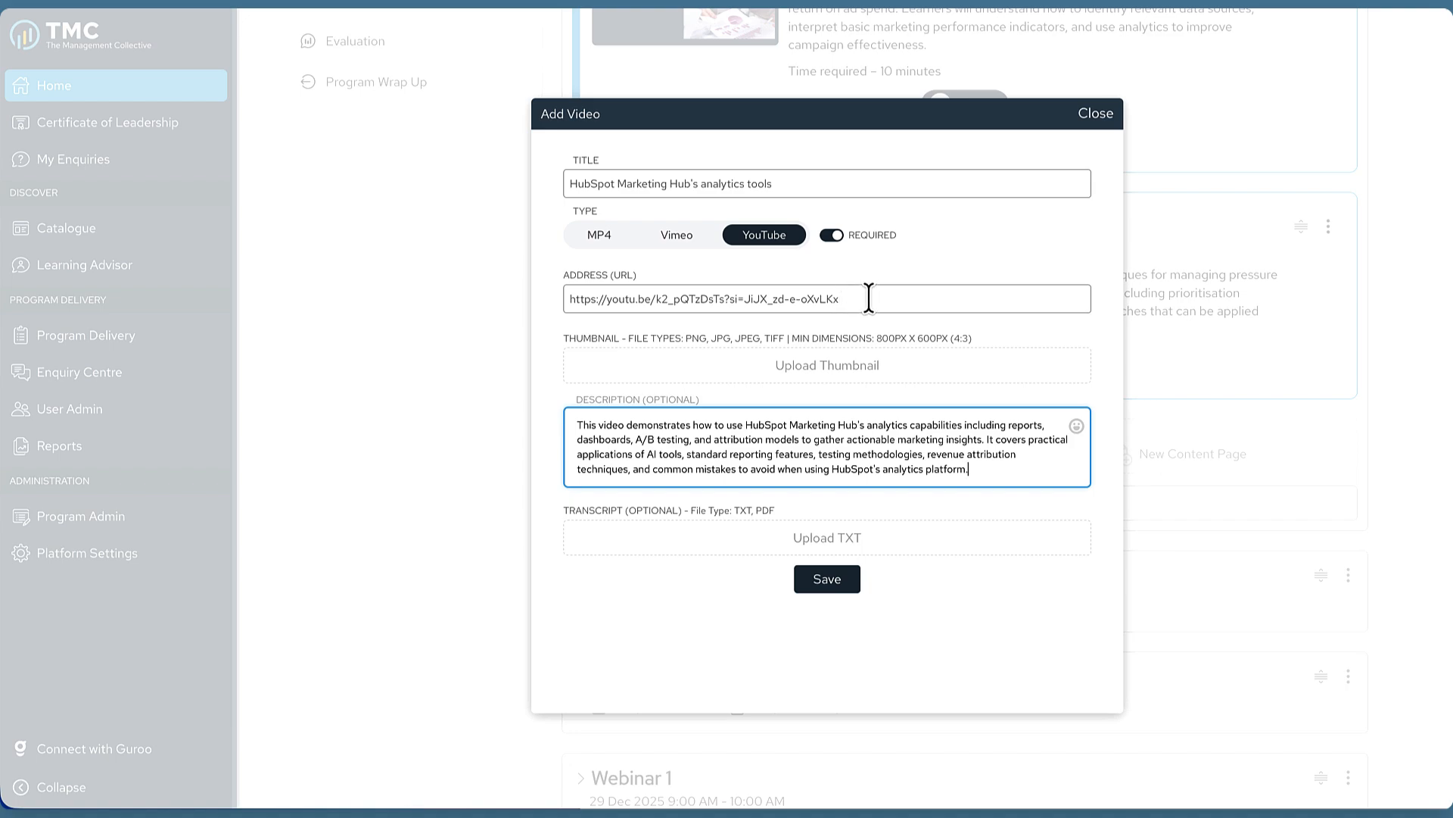
Upload YouTube Thumbnail.JPG from Downloads as the video's thumbnail and save the activity.
click(804, 377)
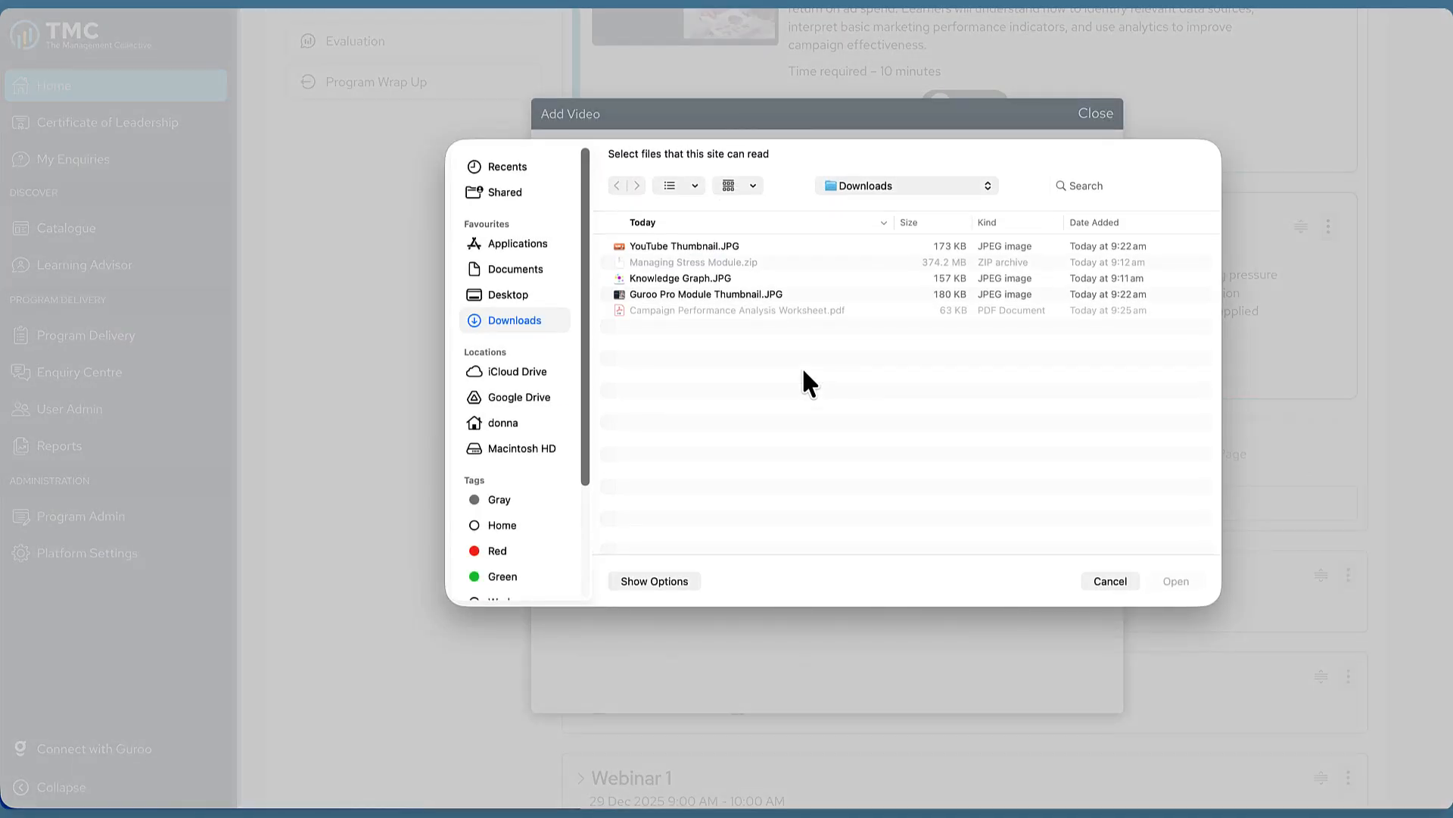
click(648, 246)
click(1176, 581)
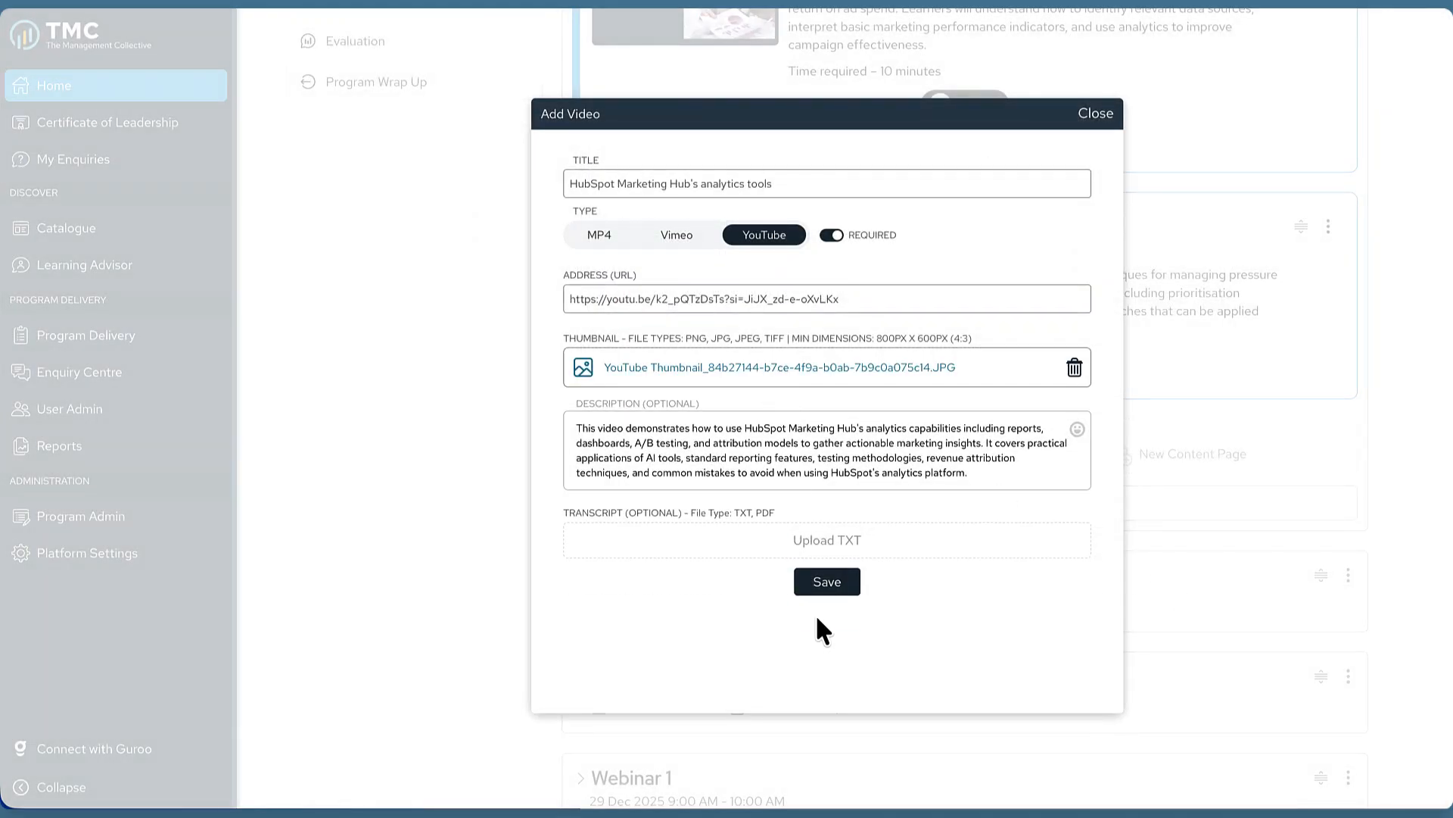
click(831, 587)
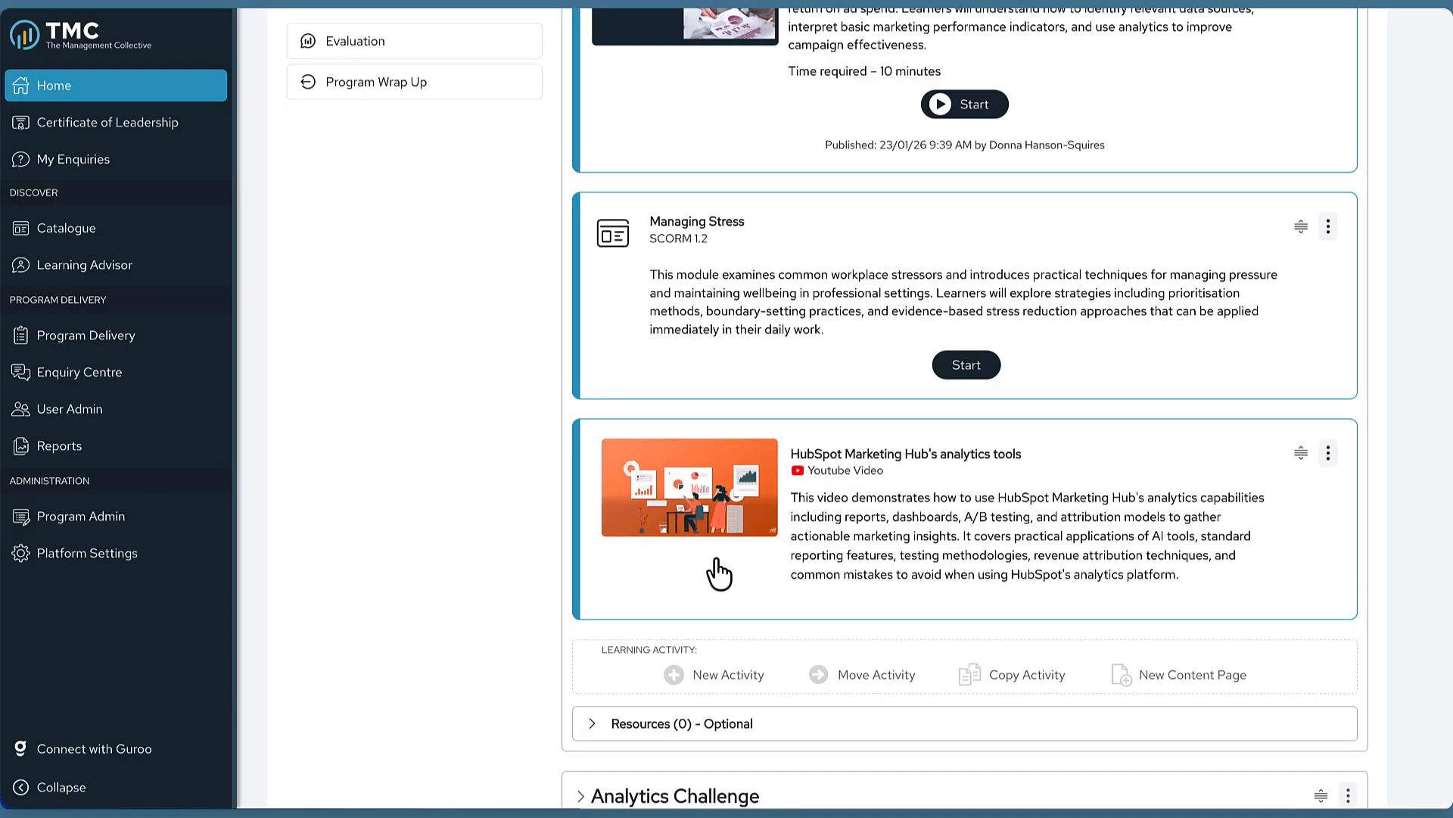
Preview the page in Learn mode and open the HubSpot Marketing Hub's analytics tools video from New Activities.
scroll(718, 573, up, 10)
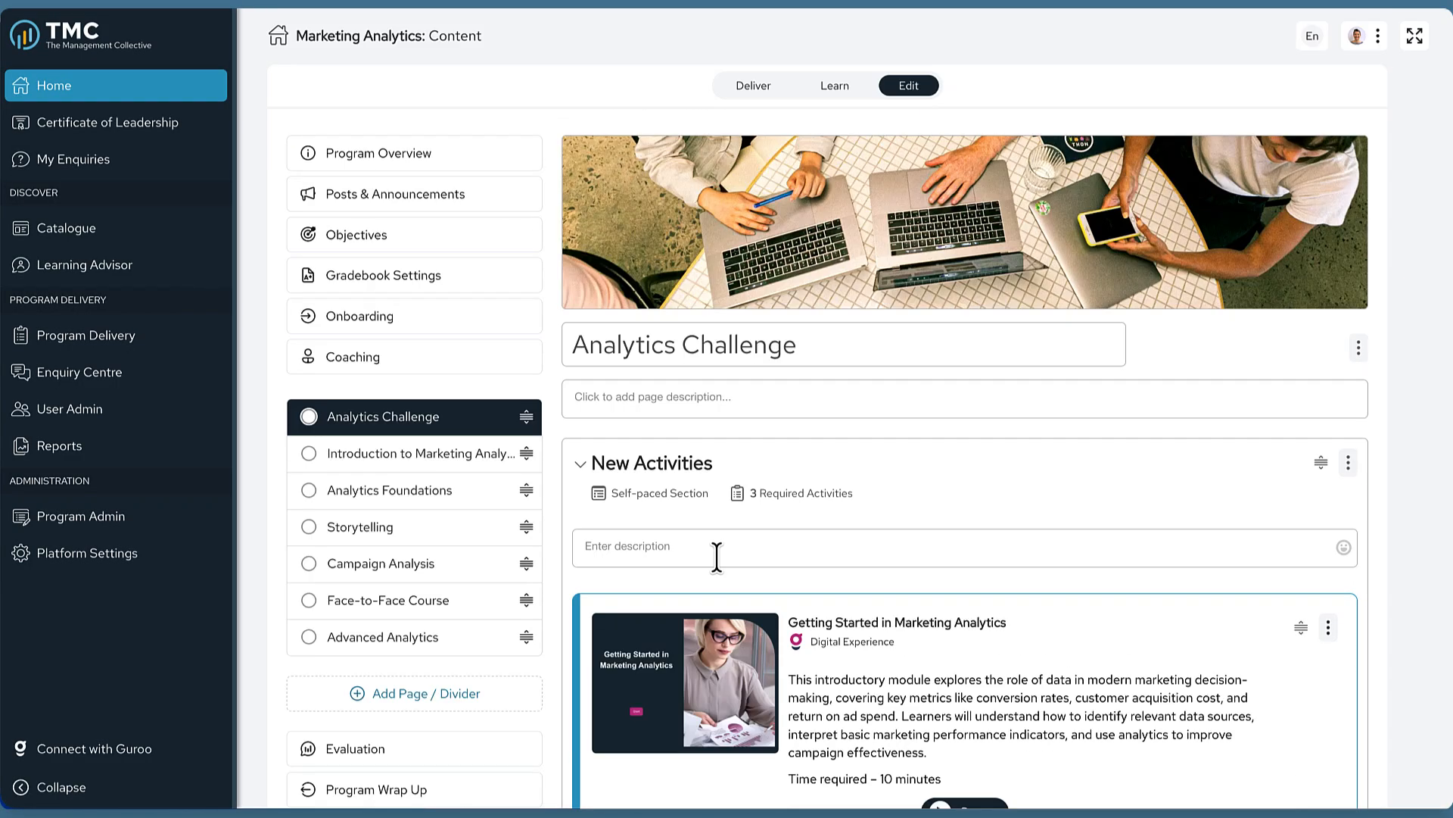
click(847, 91)
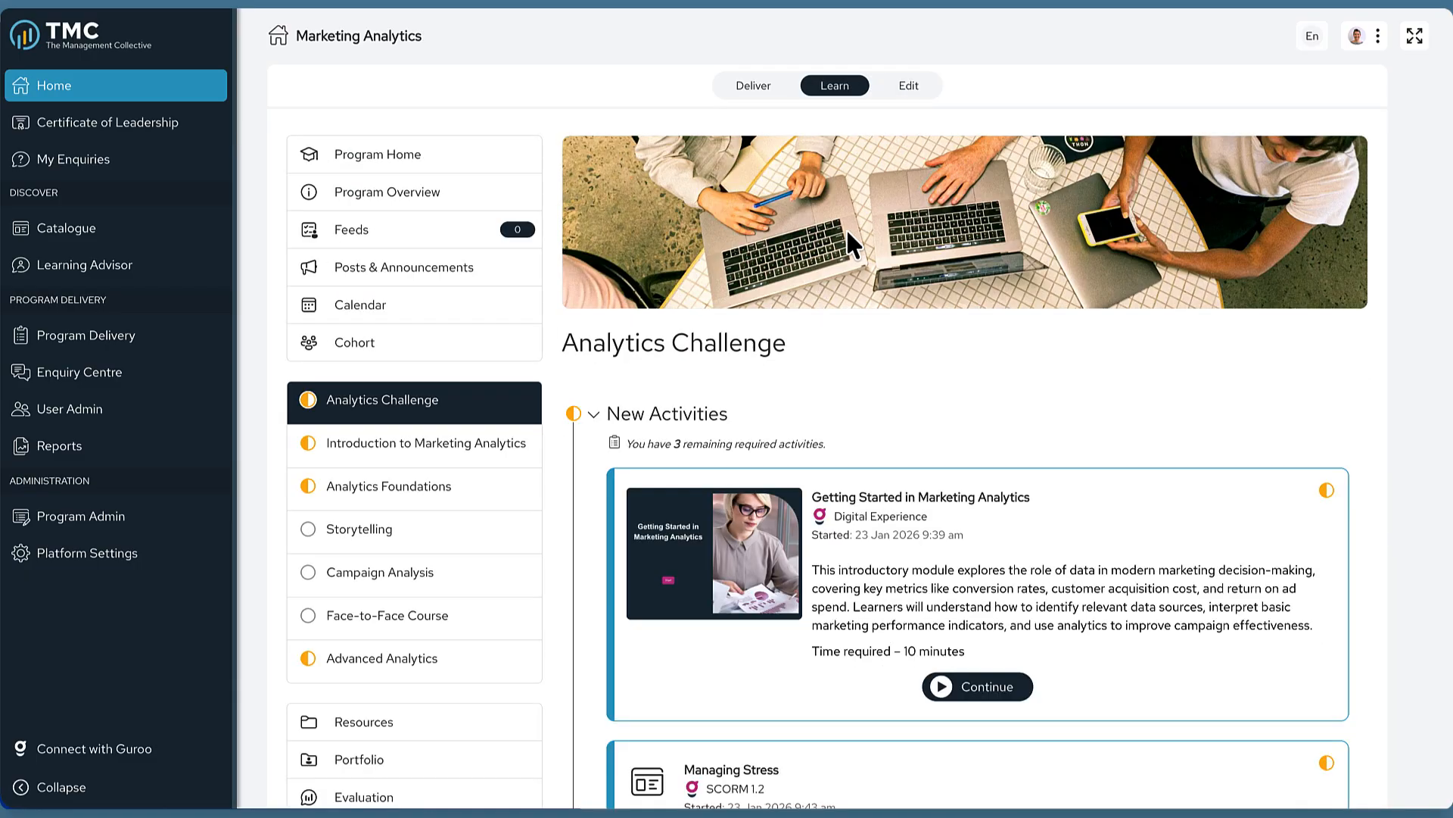
scroll(845, 243, down, 8)
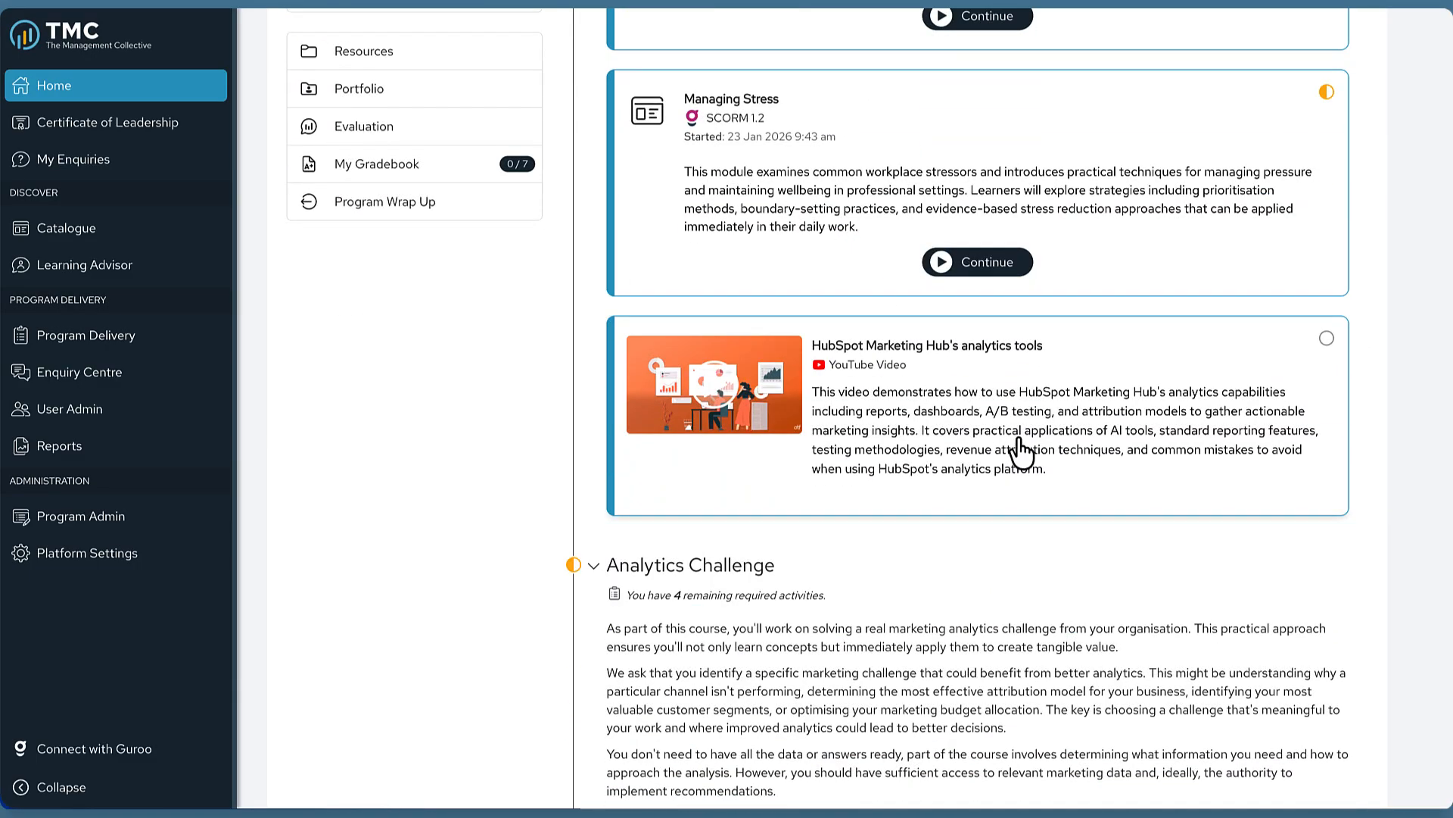
click(717, 373)
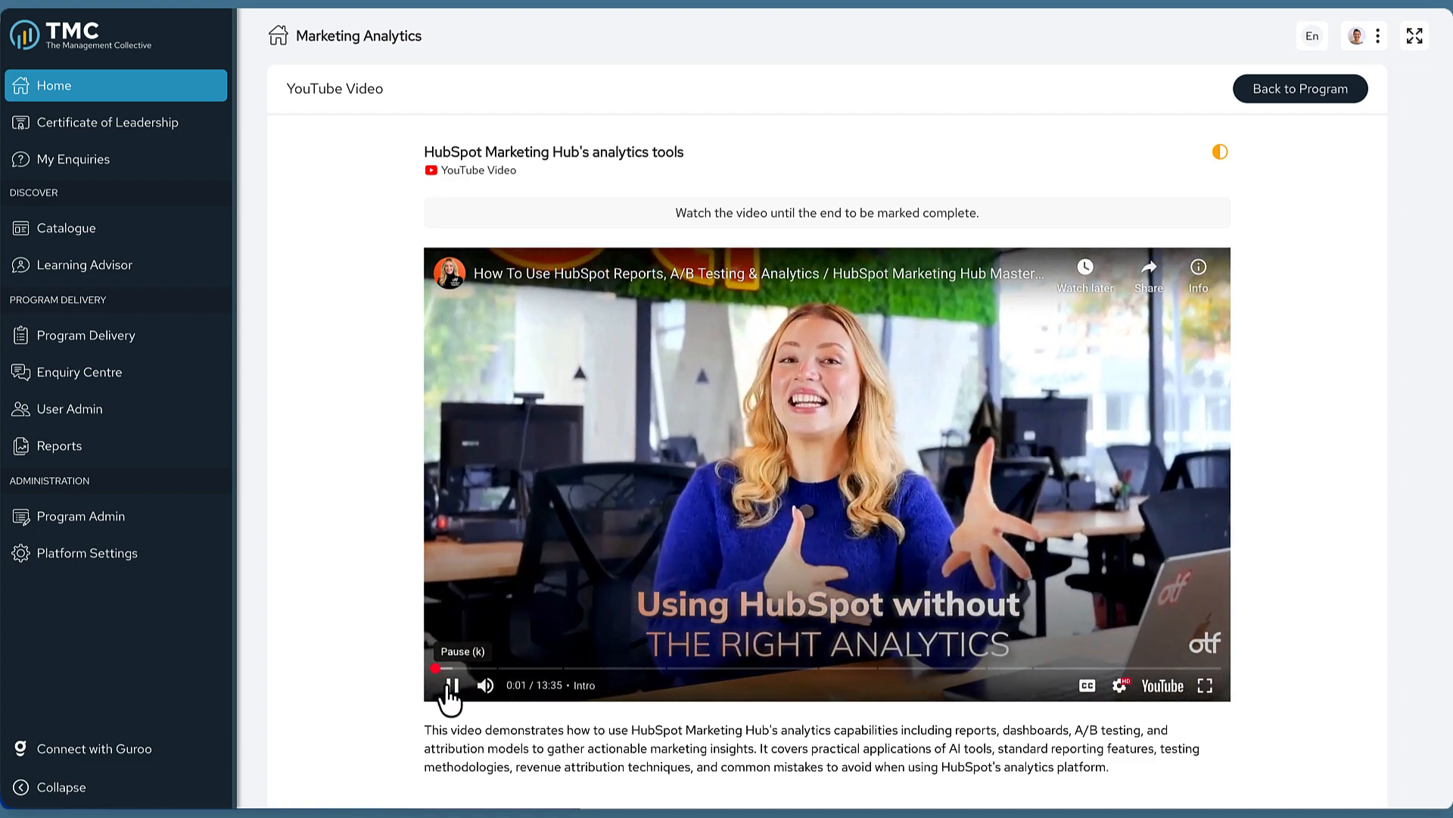
Pause the video, look over its page, return to the program, and review the activities' progress in New Activities.
click(447, 686)
scroll(988, 458, down, 1)
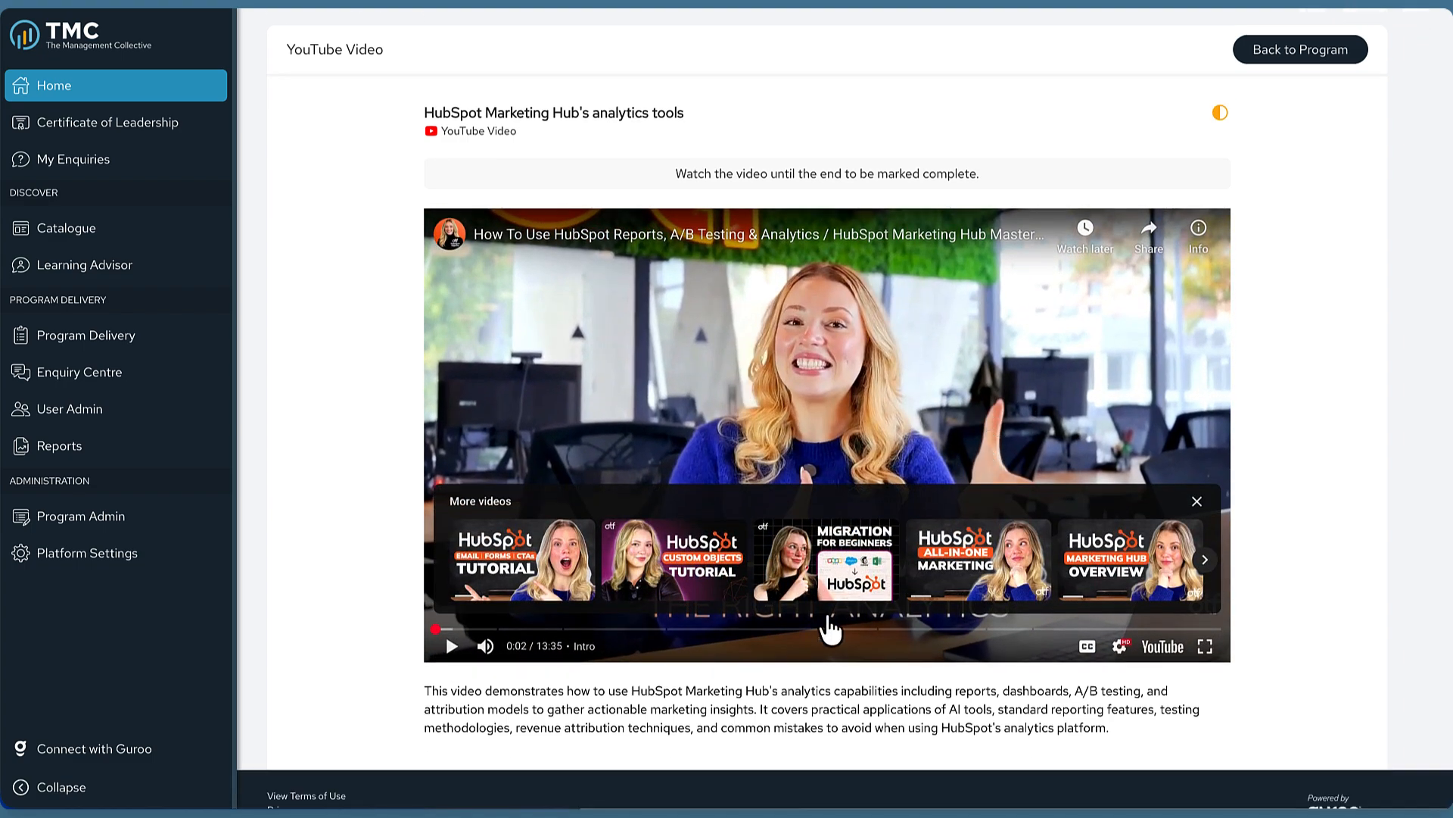
scroll(758, 708, up, 1)
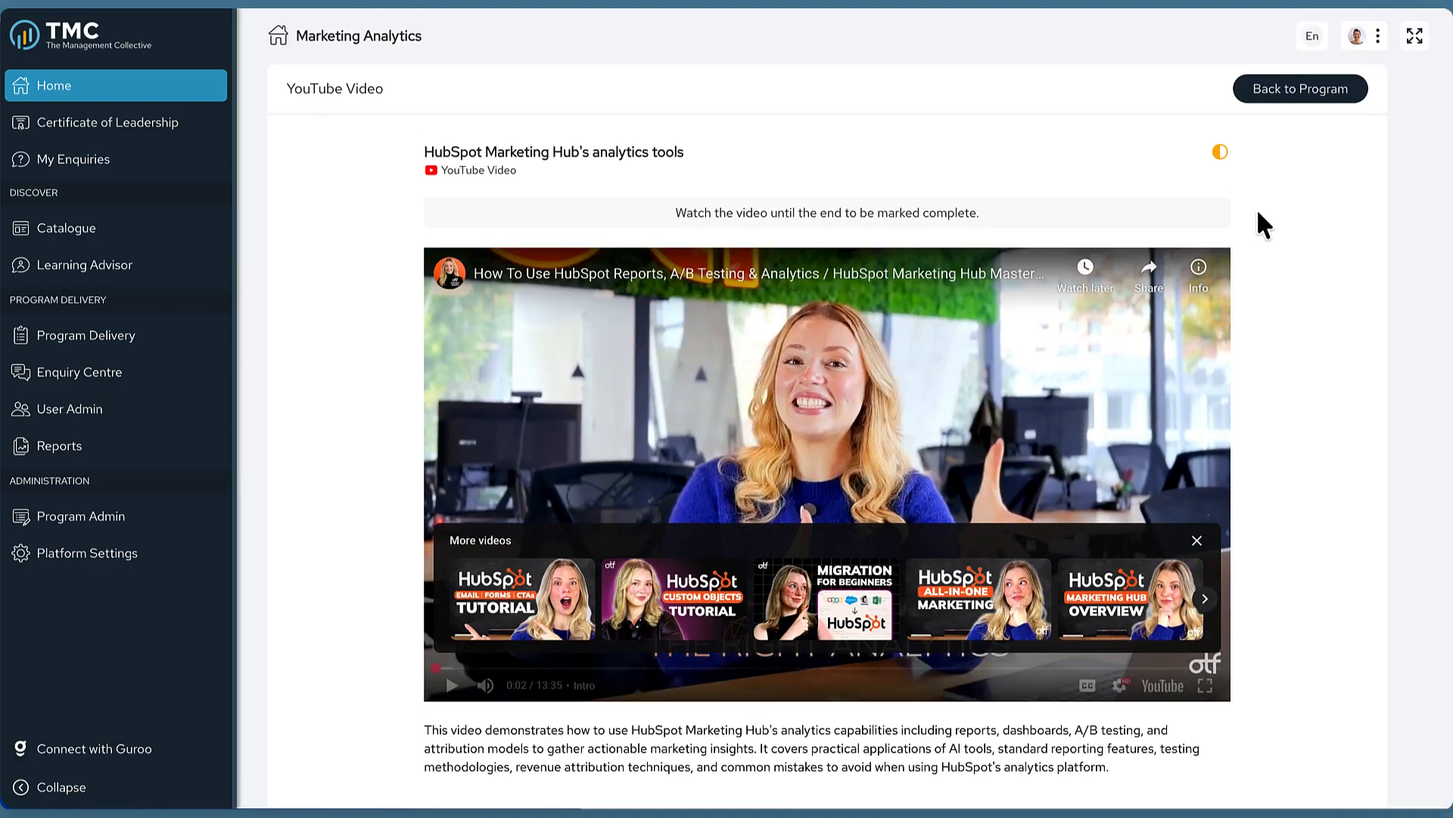
click(1320, 103)
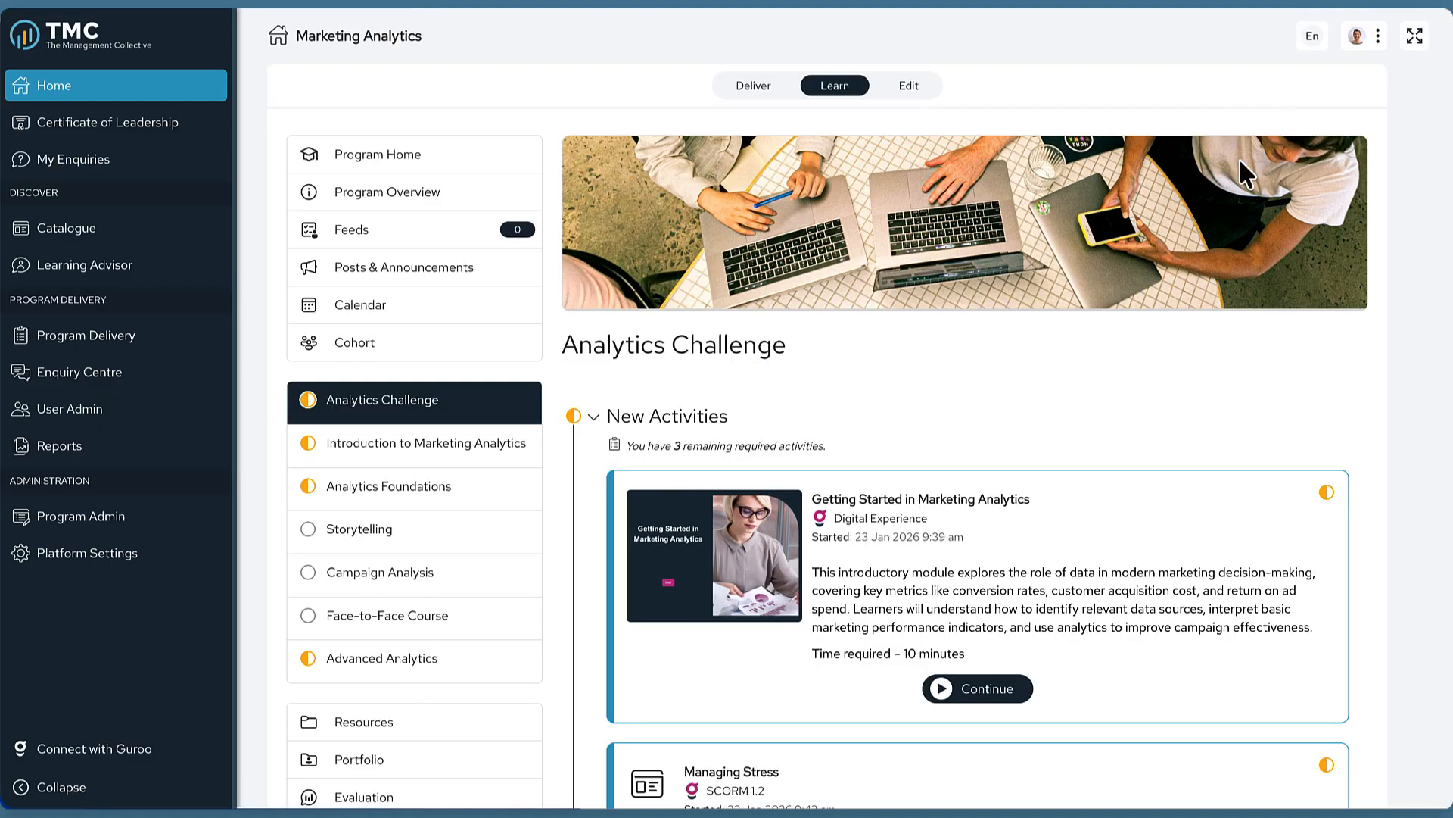
scroll(980, 432, down, 8)
scroll(981, 431, up, 2)
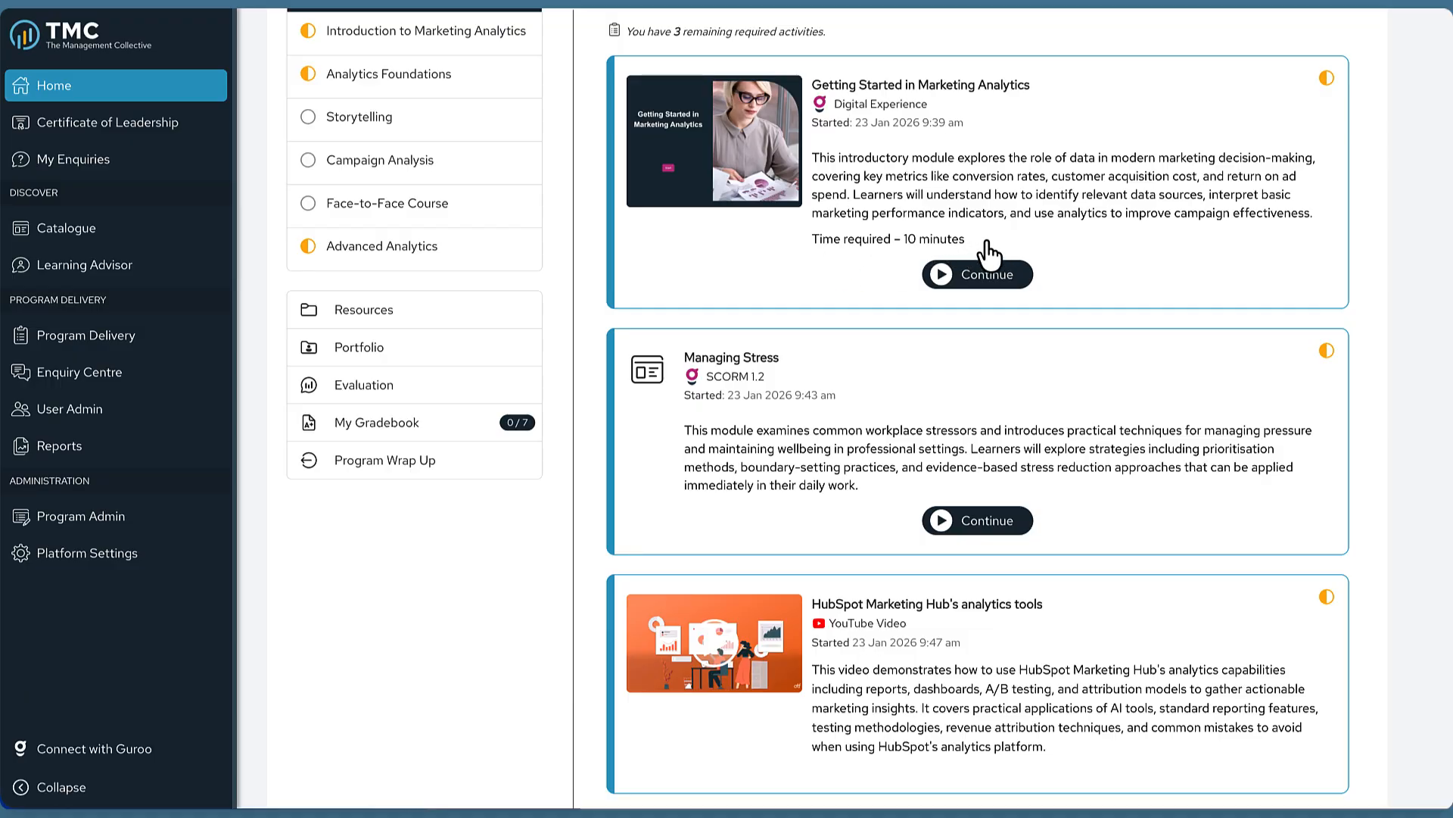
scroll(988, 254, up, 1)
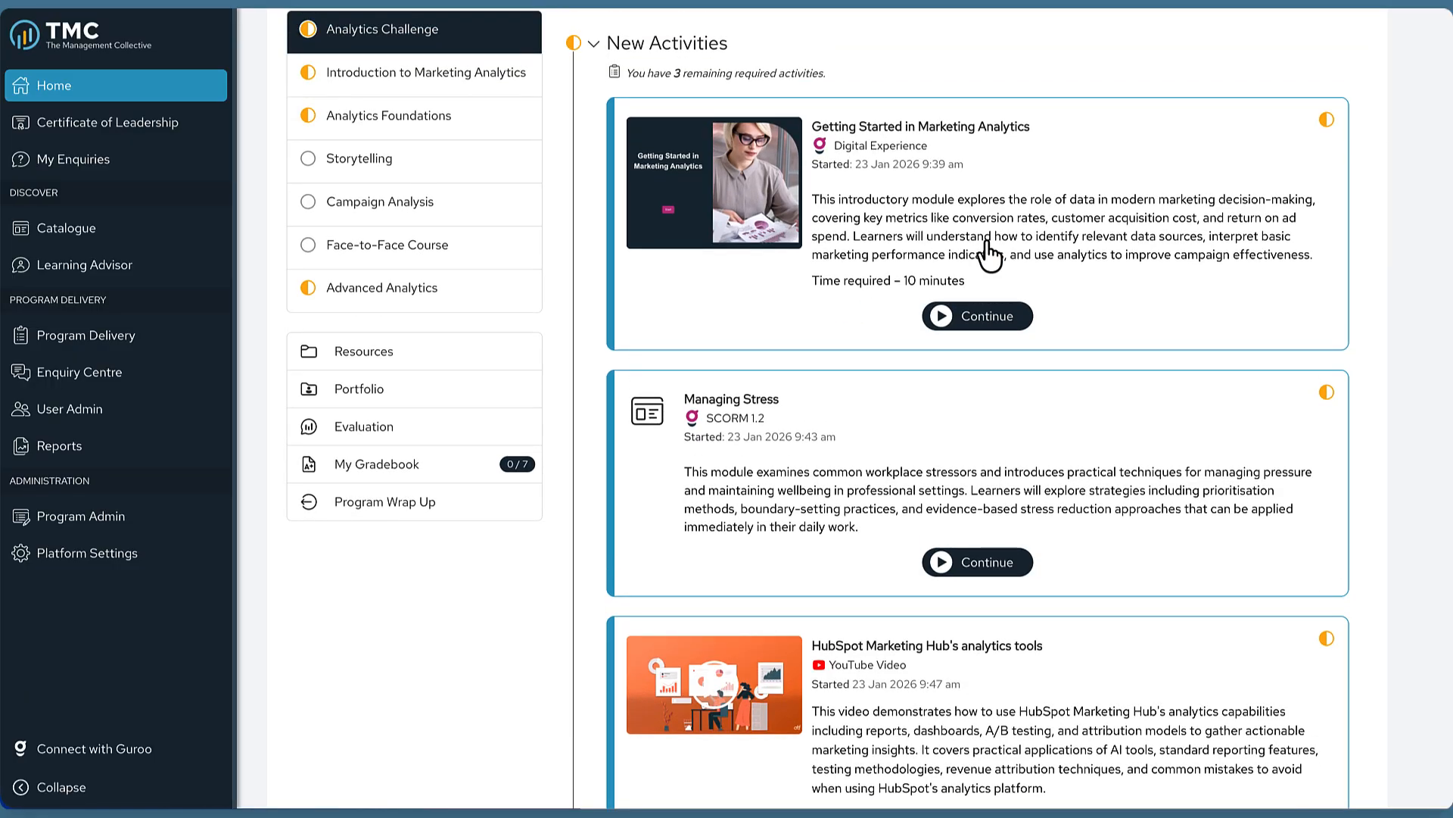
Switch back to Edit mode, expand the New Activities section, and start a new Diagram activity in it.
scroll(988, 253, up, 5)
click(911, 87)
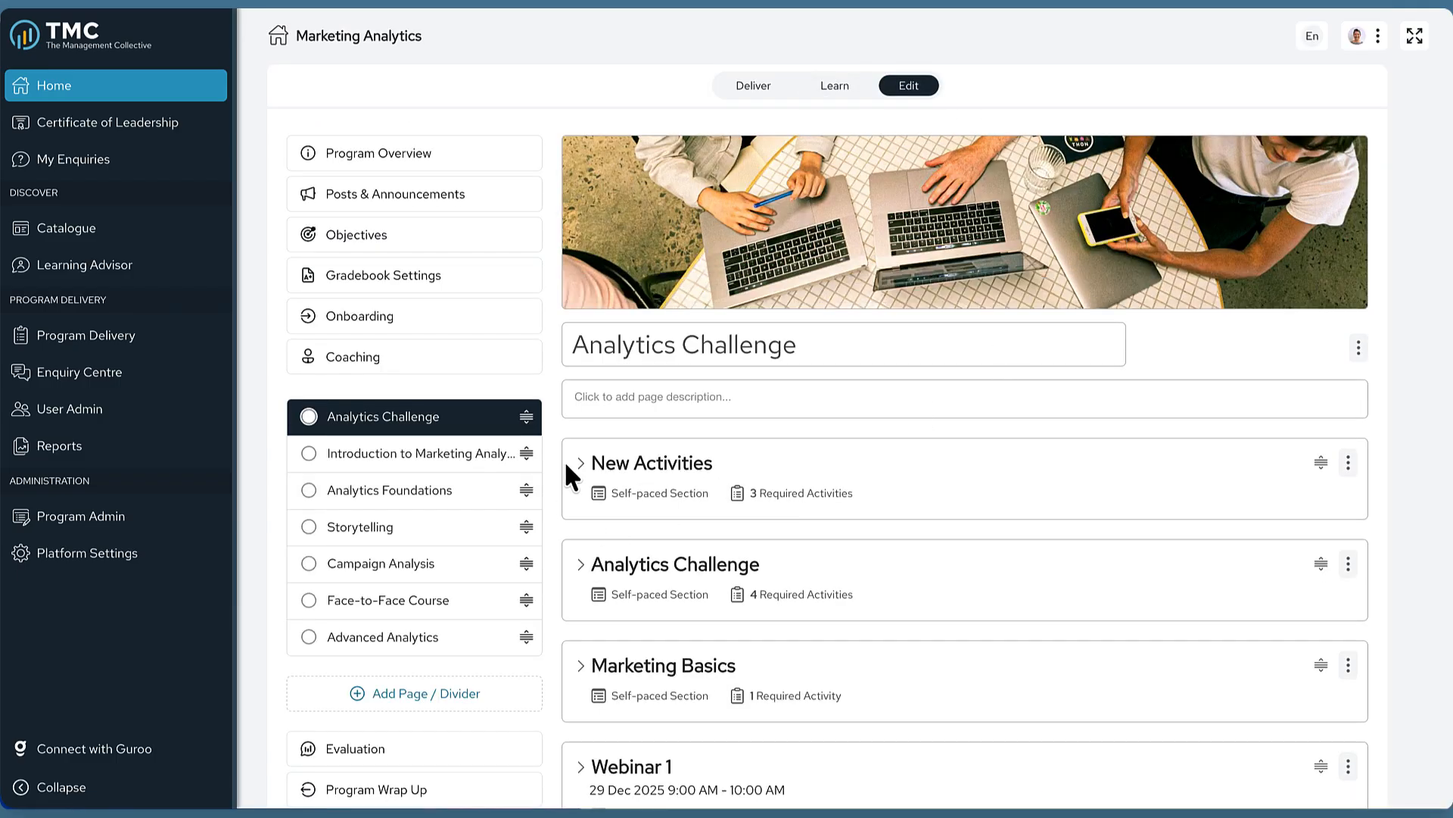
click(577, 463)
scroll(795, 454, down, 10)
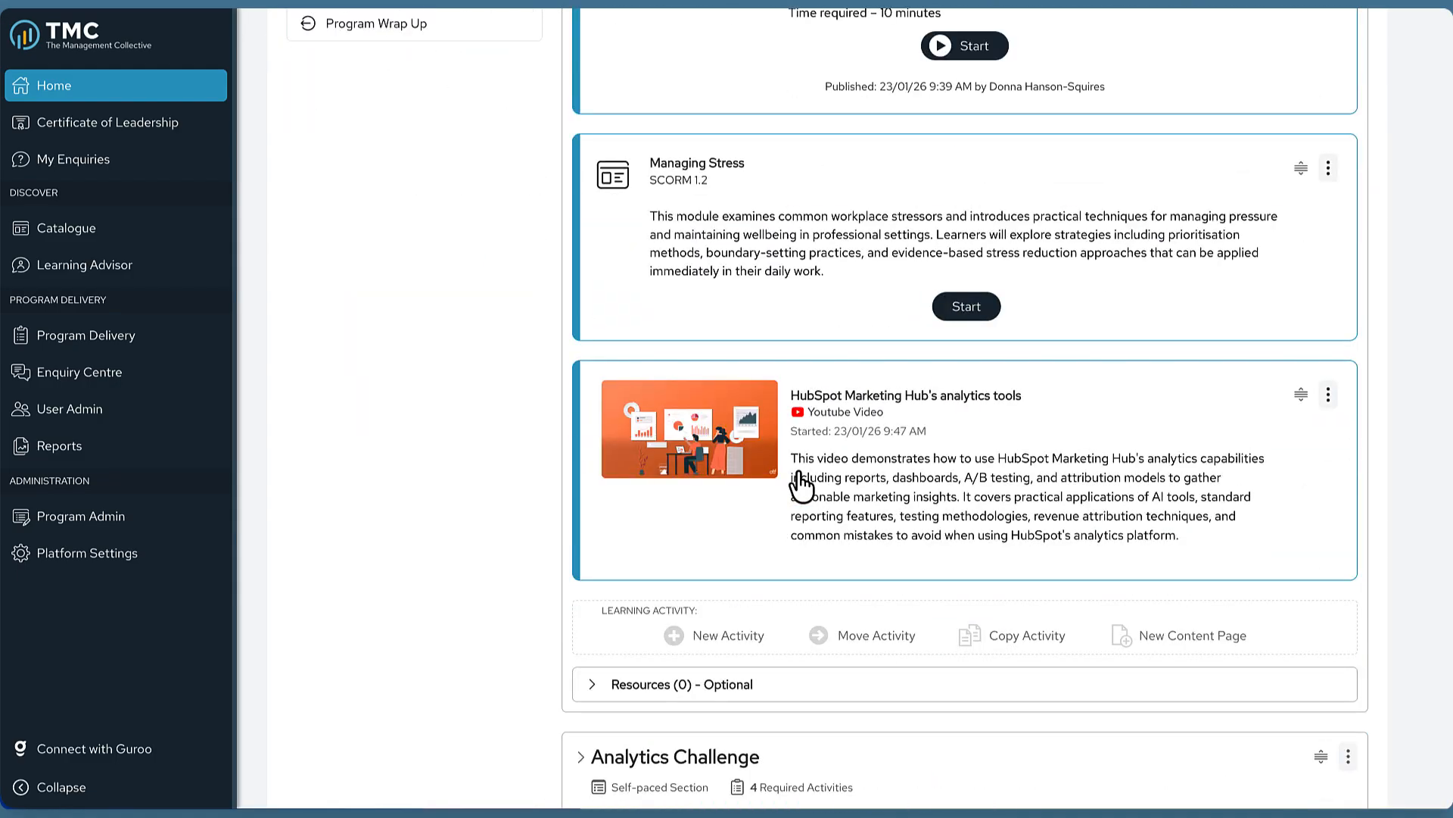
click(731, 639)
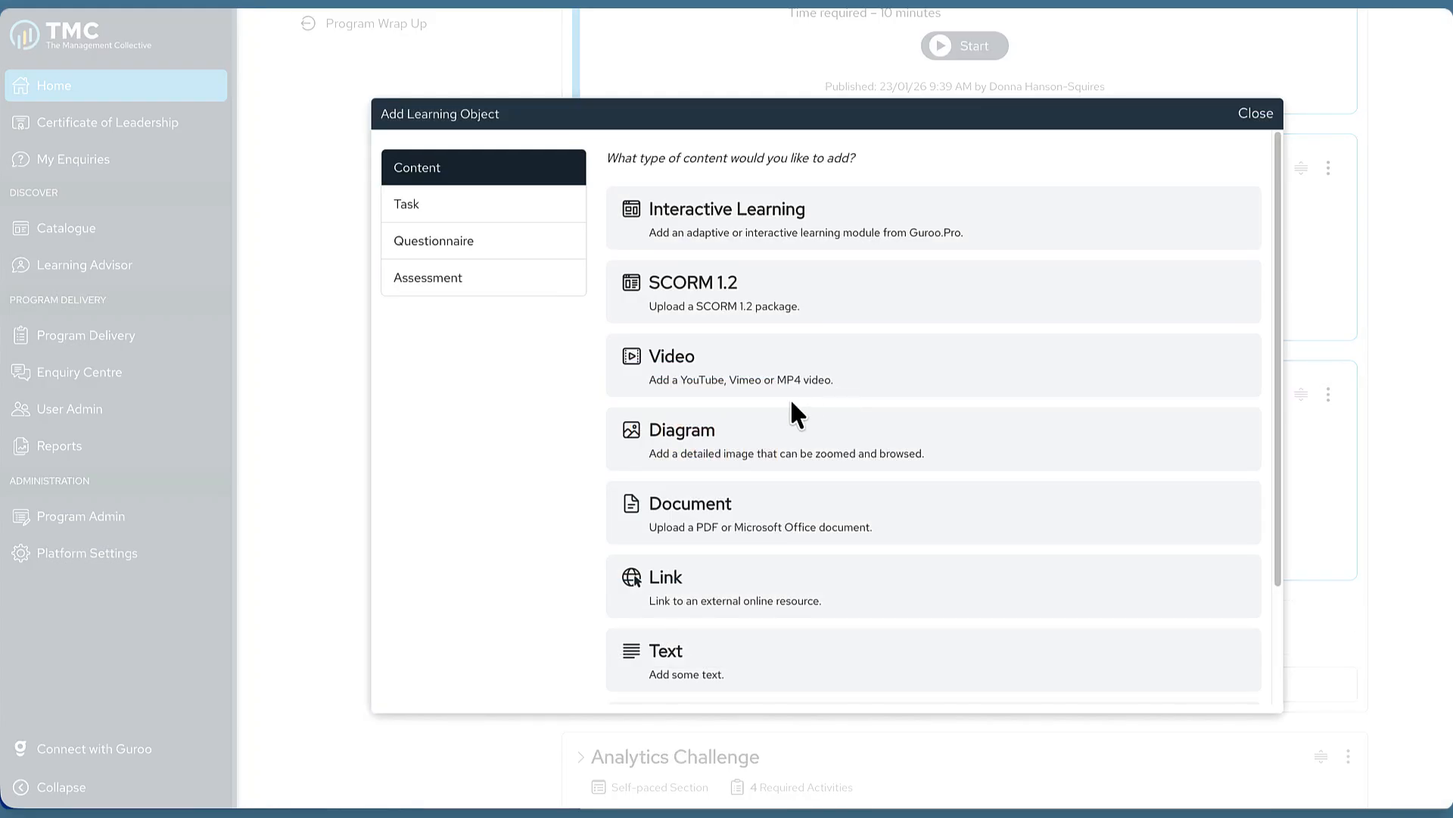
click(721, 442)
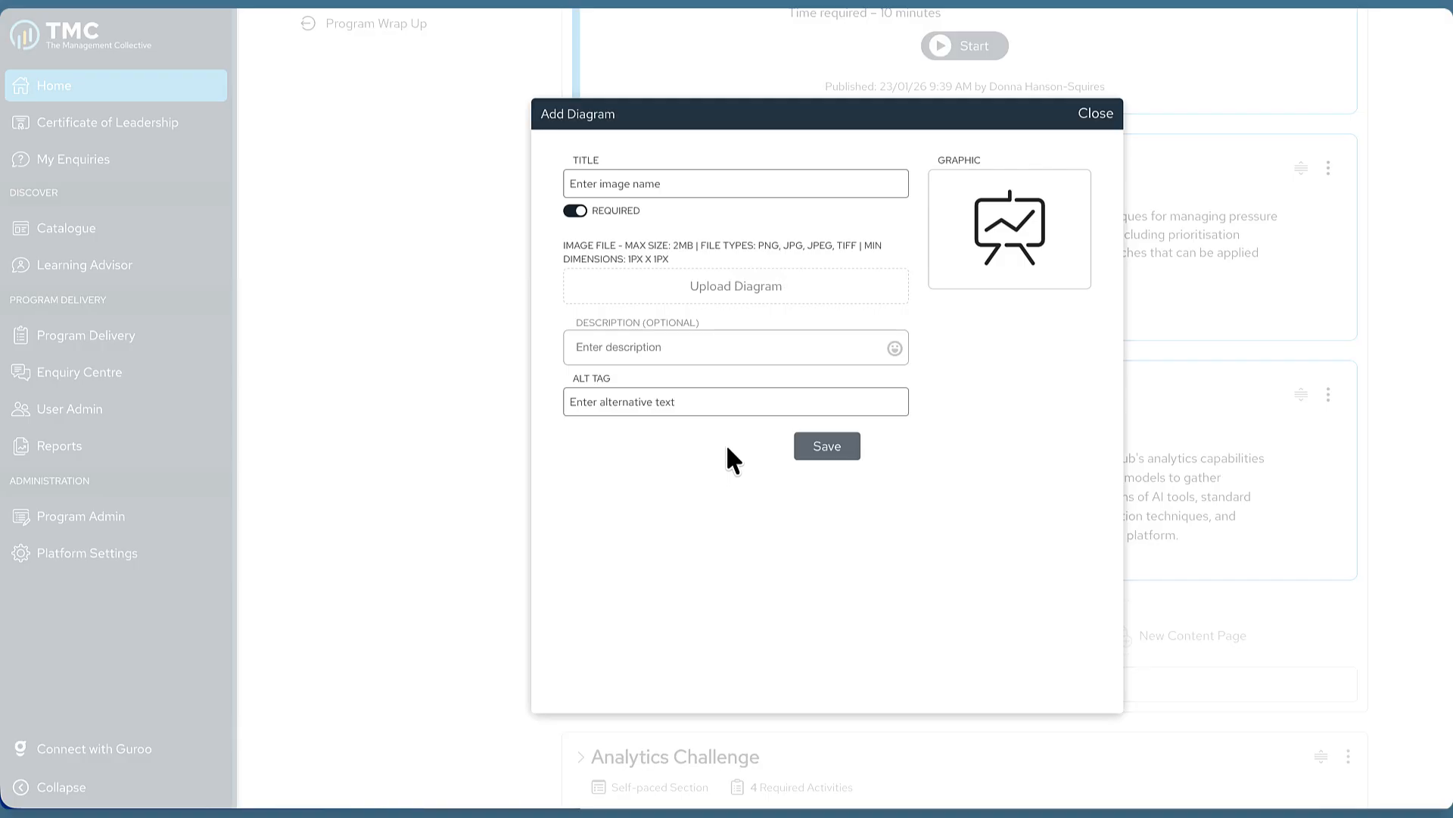
Upload Knowledge Graph.JPG from Downloads as the diagram image and title the activity "Knowledge Graph".
click(747, 288)
click(671, 278)
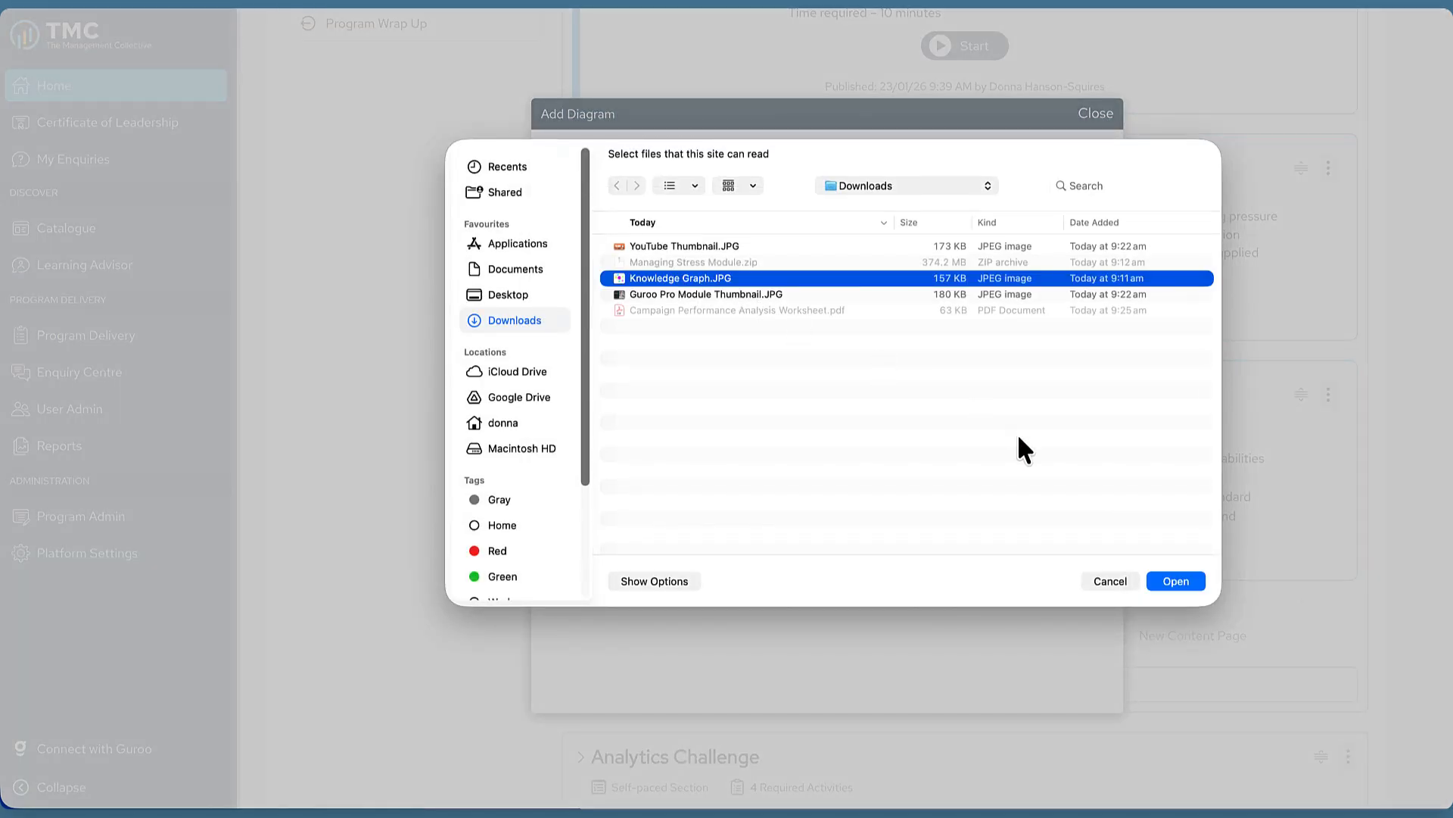
click(1201, 583)
click(642, 187)
text(Knowledge Graph)
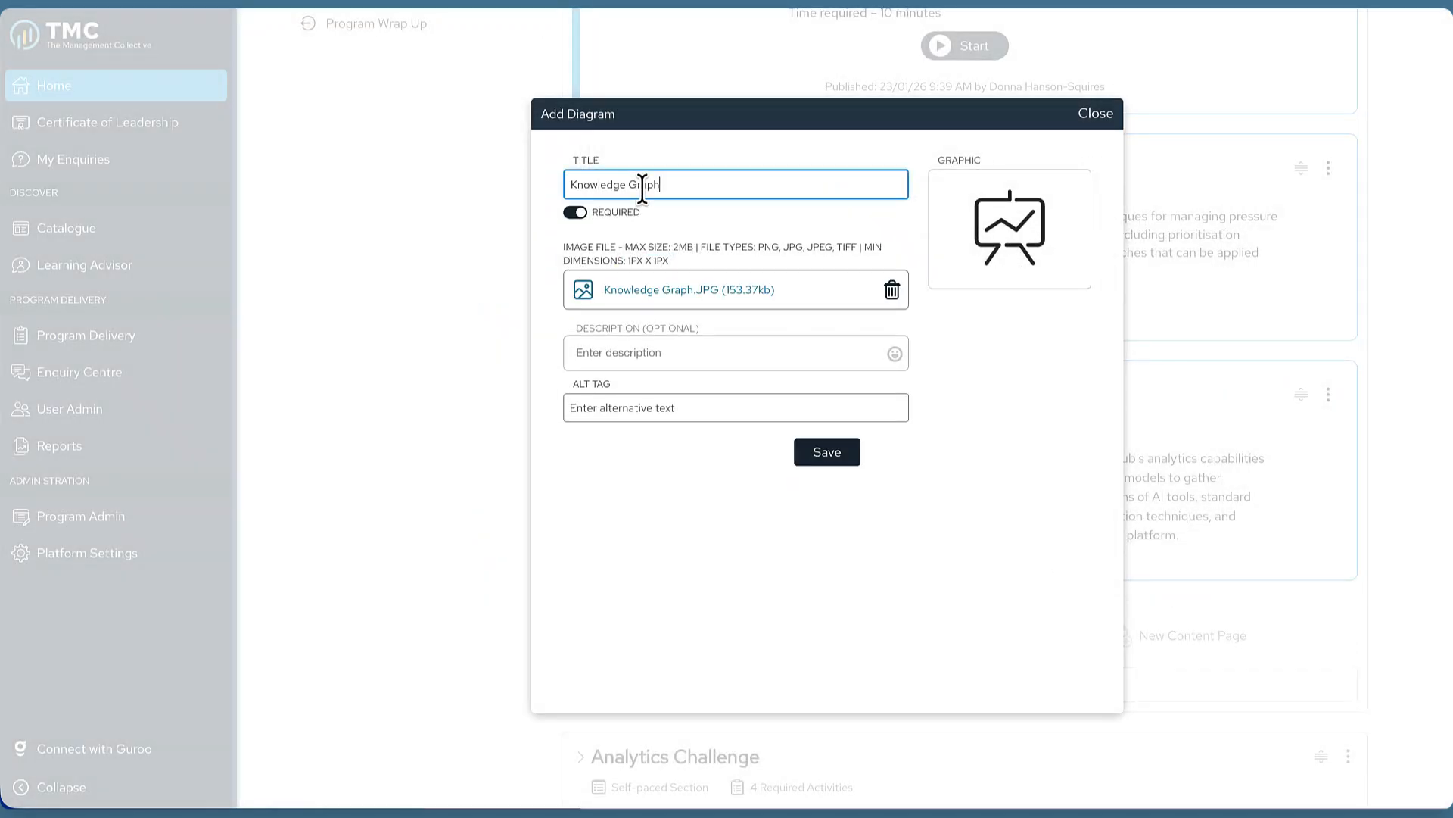
Paste the alt text for the Steve Jobs knowledge graph, enter the description "Knowledge graph for Apple Inc.", and save the diagram.
click(597, 350)
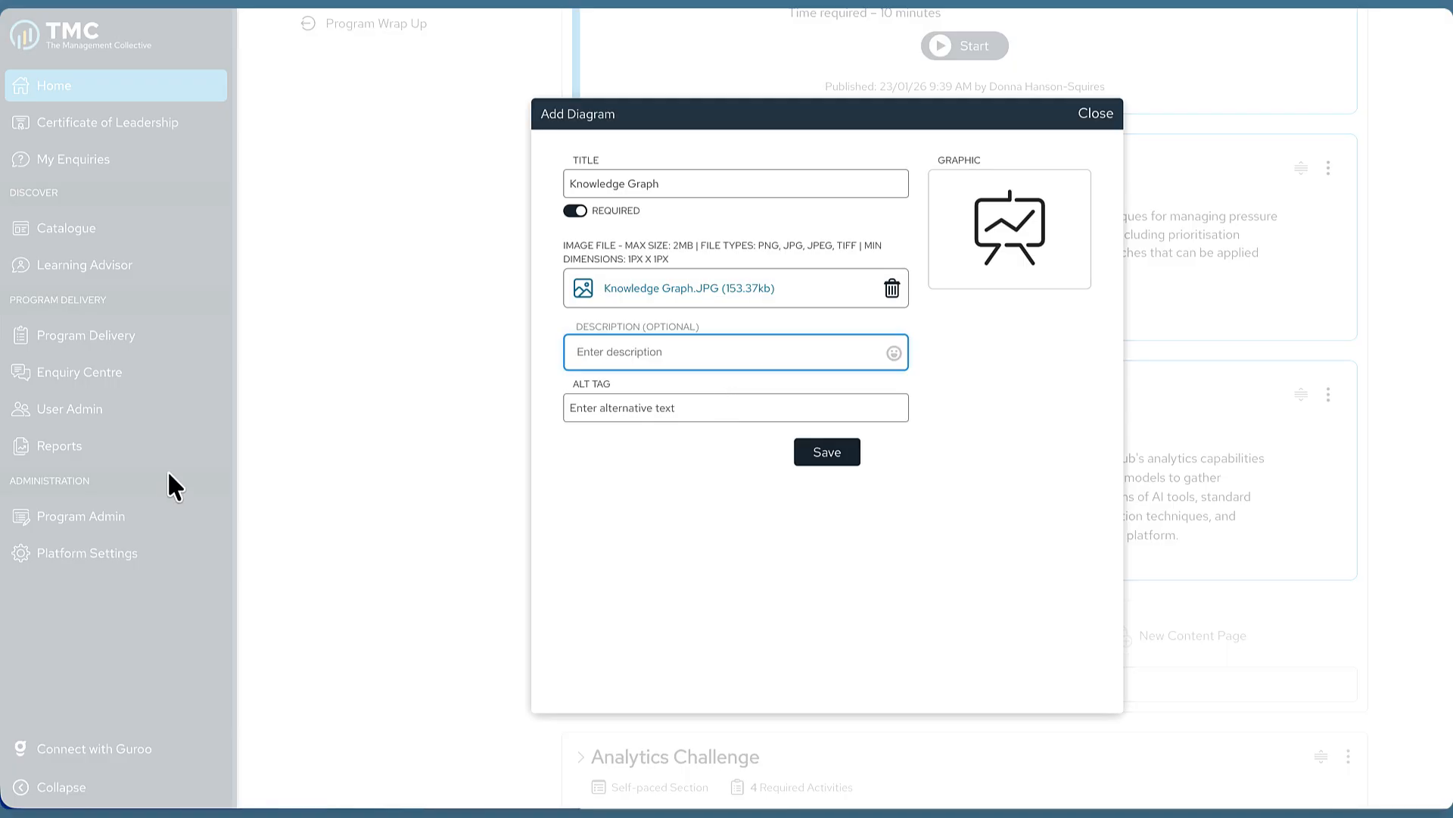
click(654, 409)
key(ctrl+v)
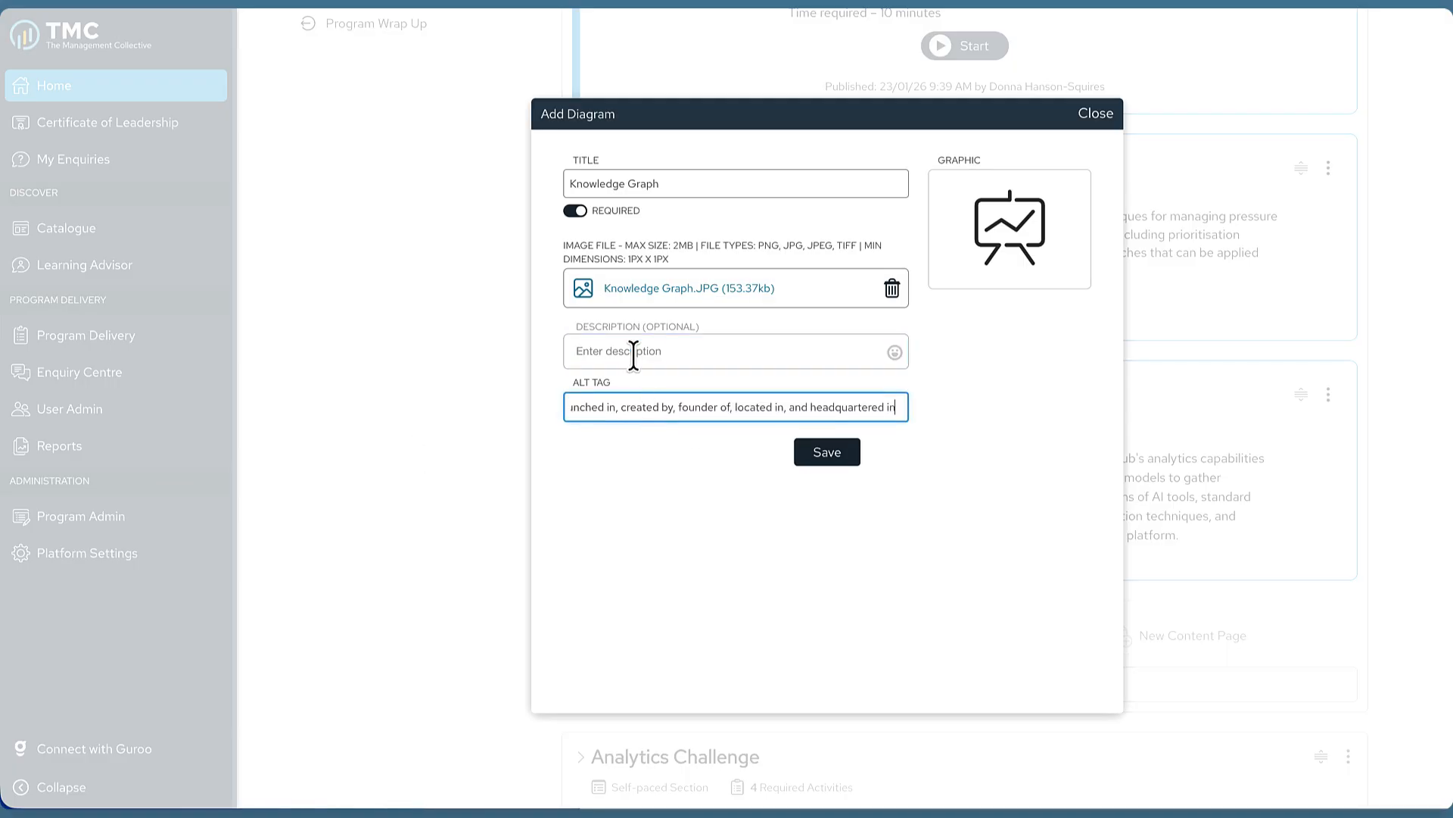
click(633, 352)
text(Knowledge graph for Apple Inc.)
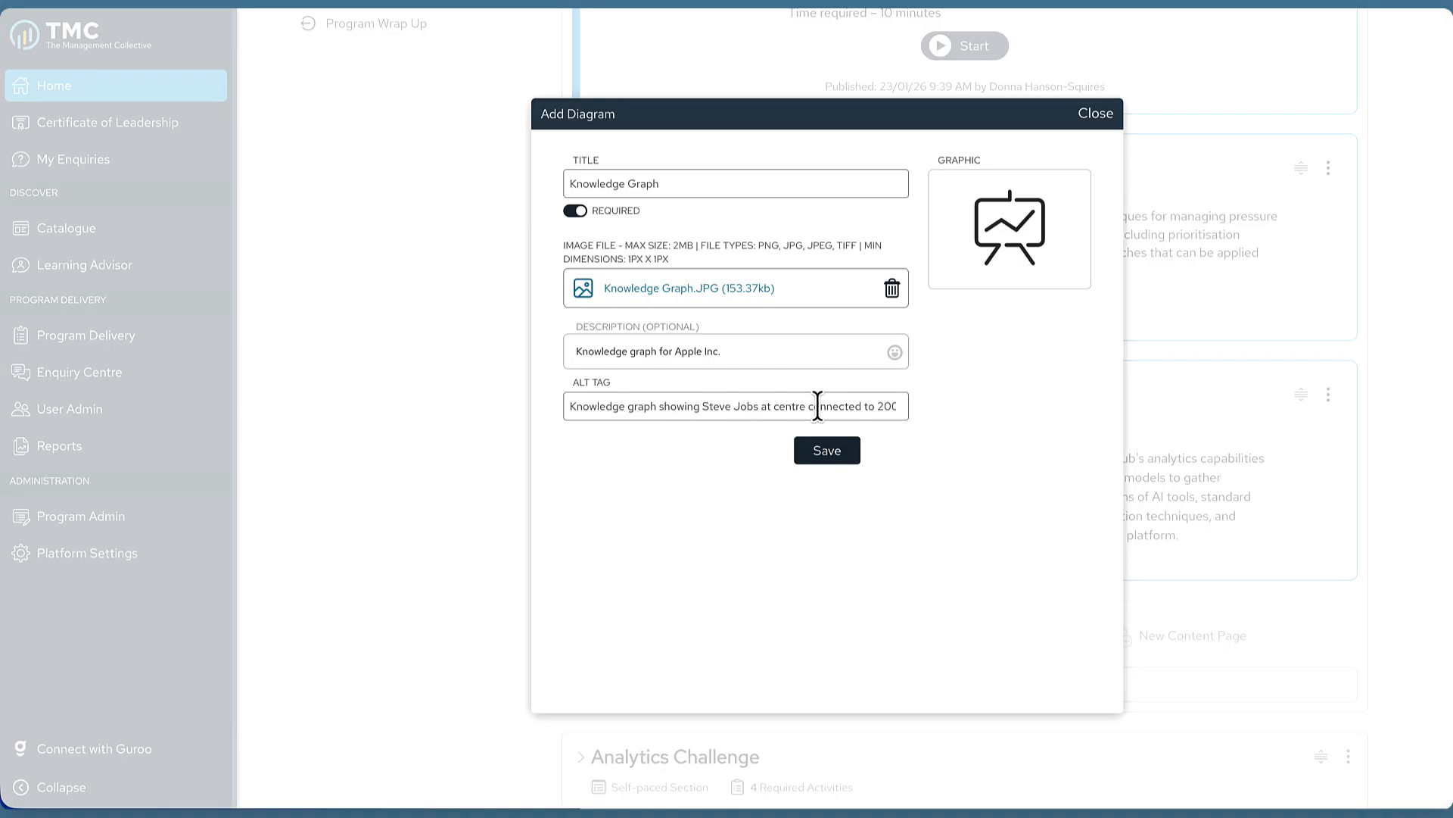
click(833, 453)
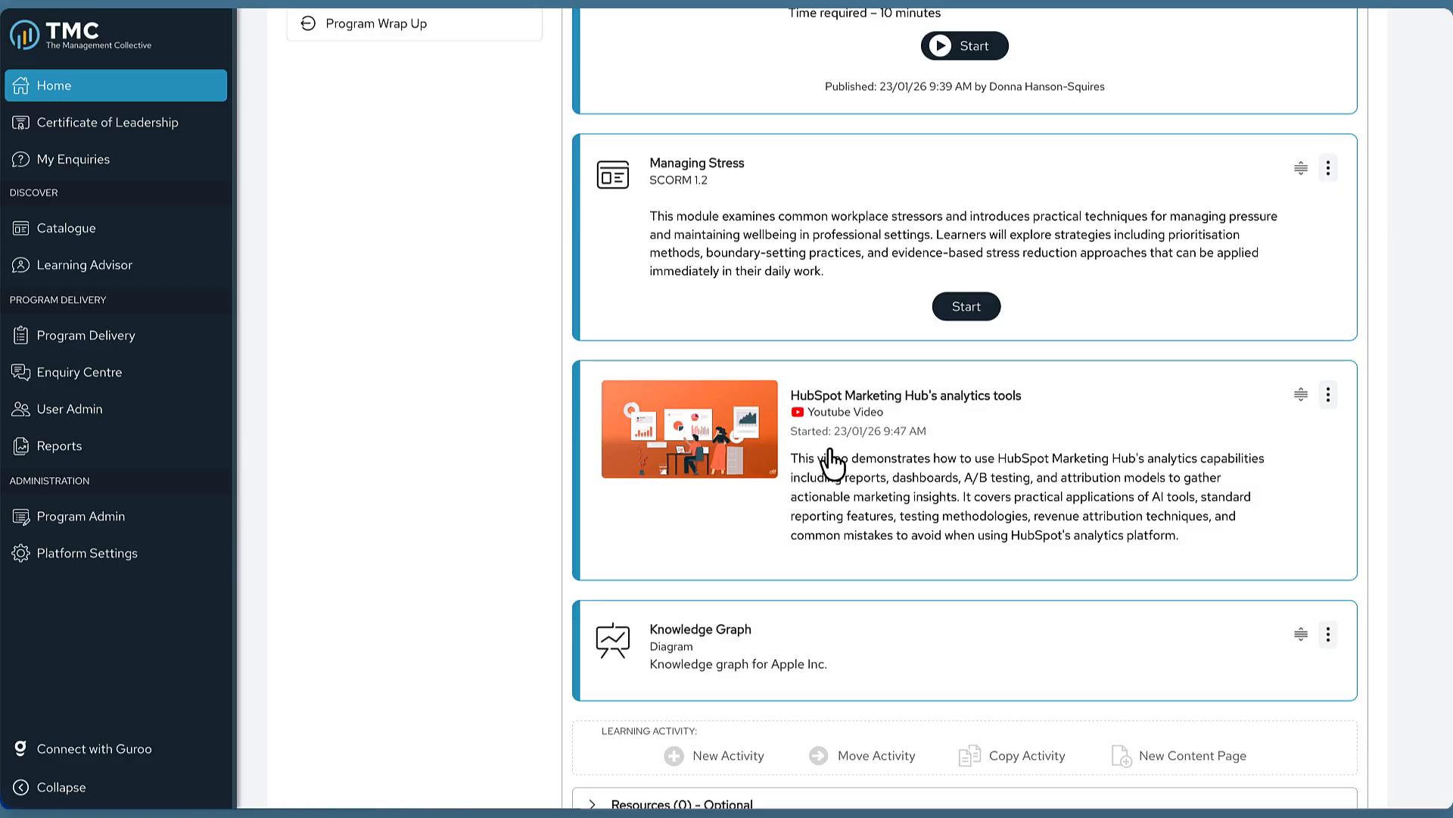
Preview the page in Learn mode and open the Knowledge Graph diagram from the New Activities section.
scroll(833, 462, up, 10)
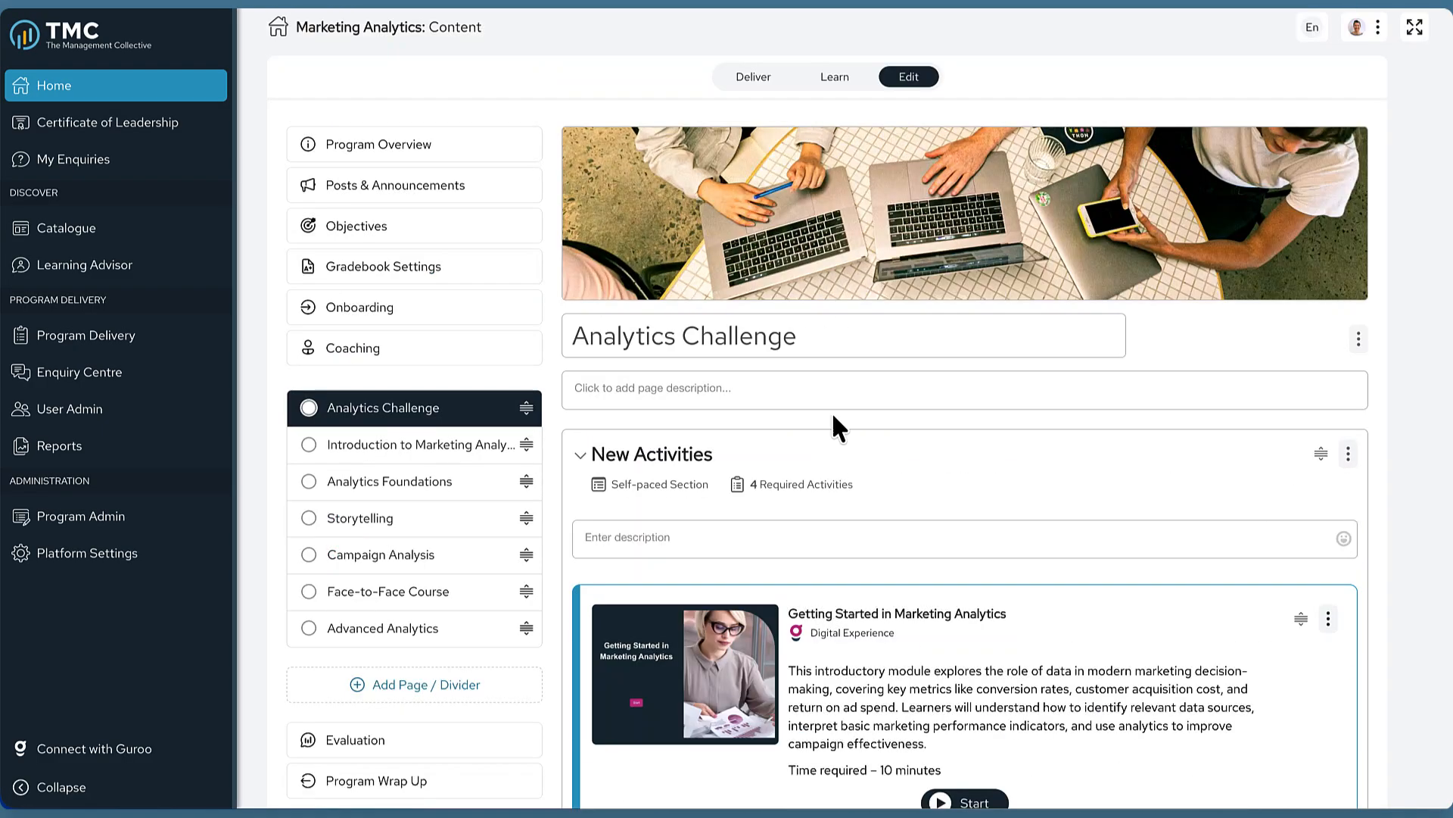
click(827, 78)
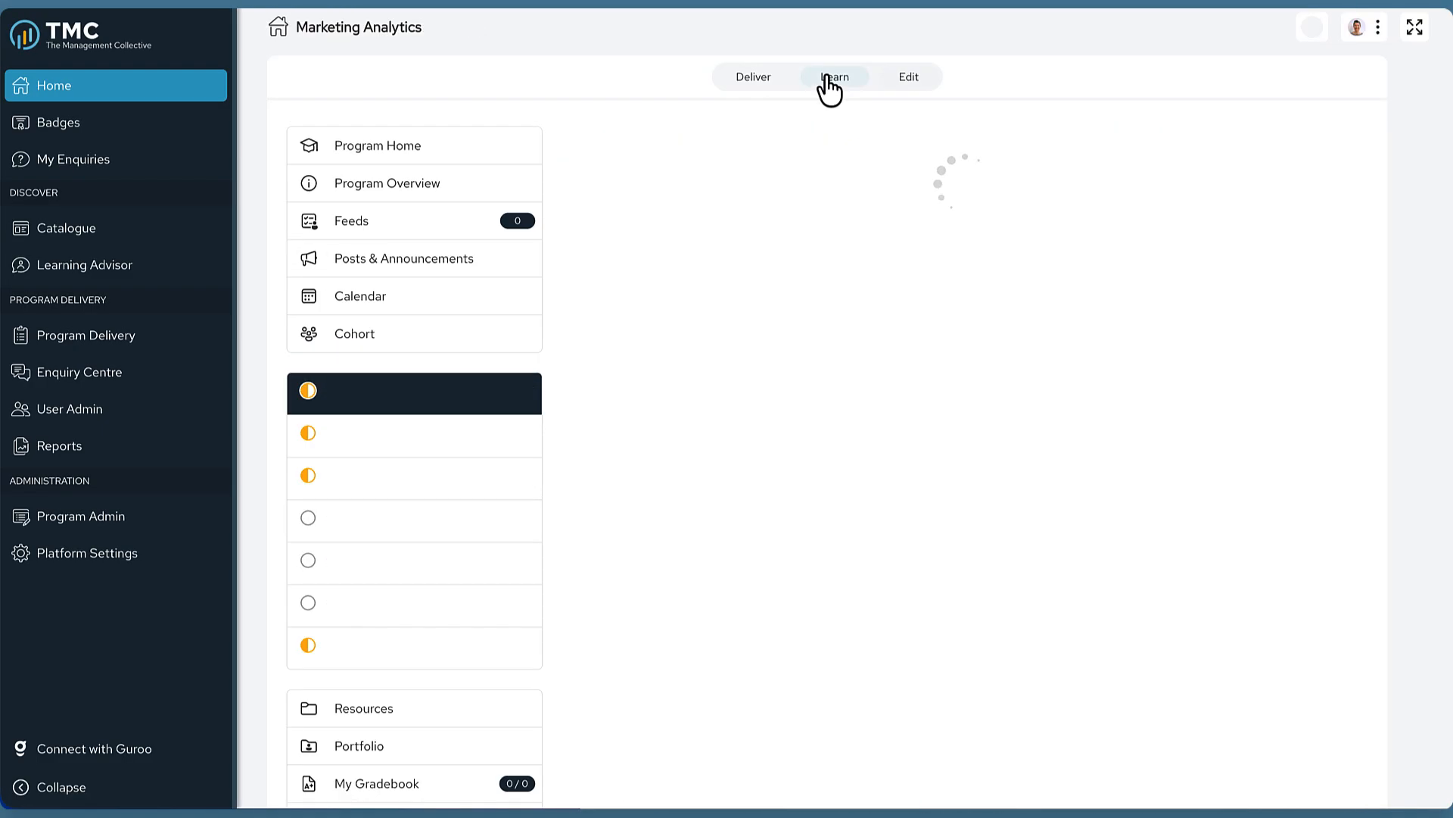
scroll(1168, 373, down, 12)
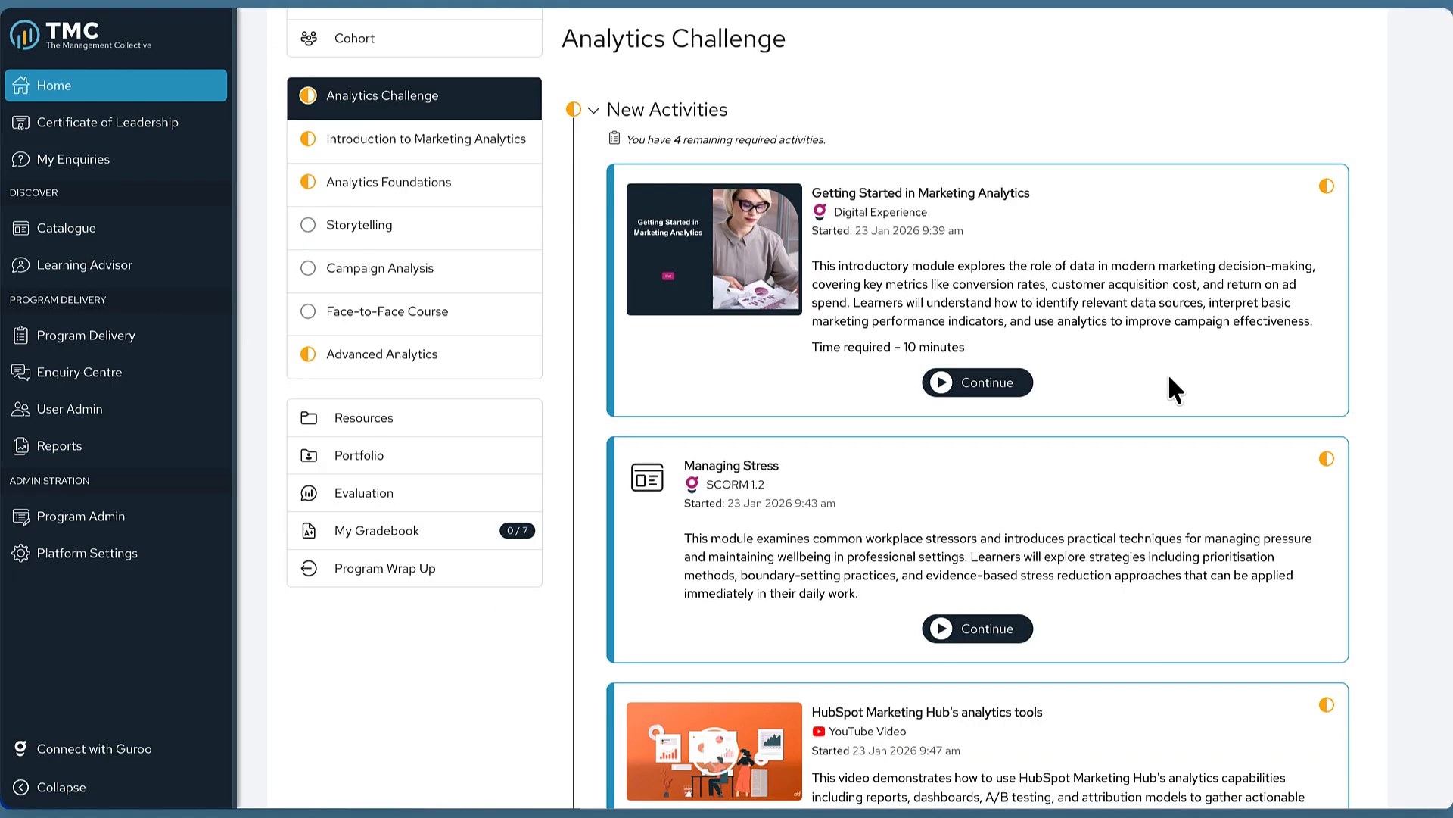
click(817, 399)
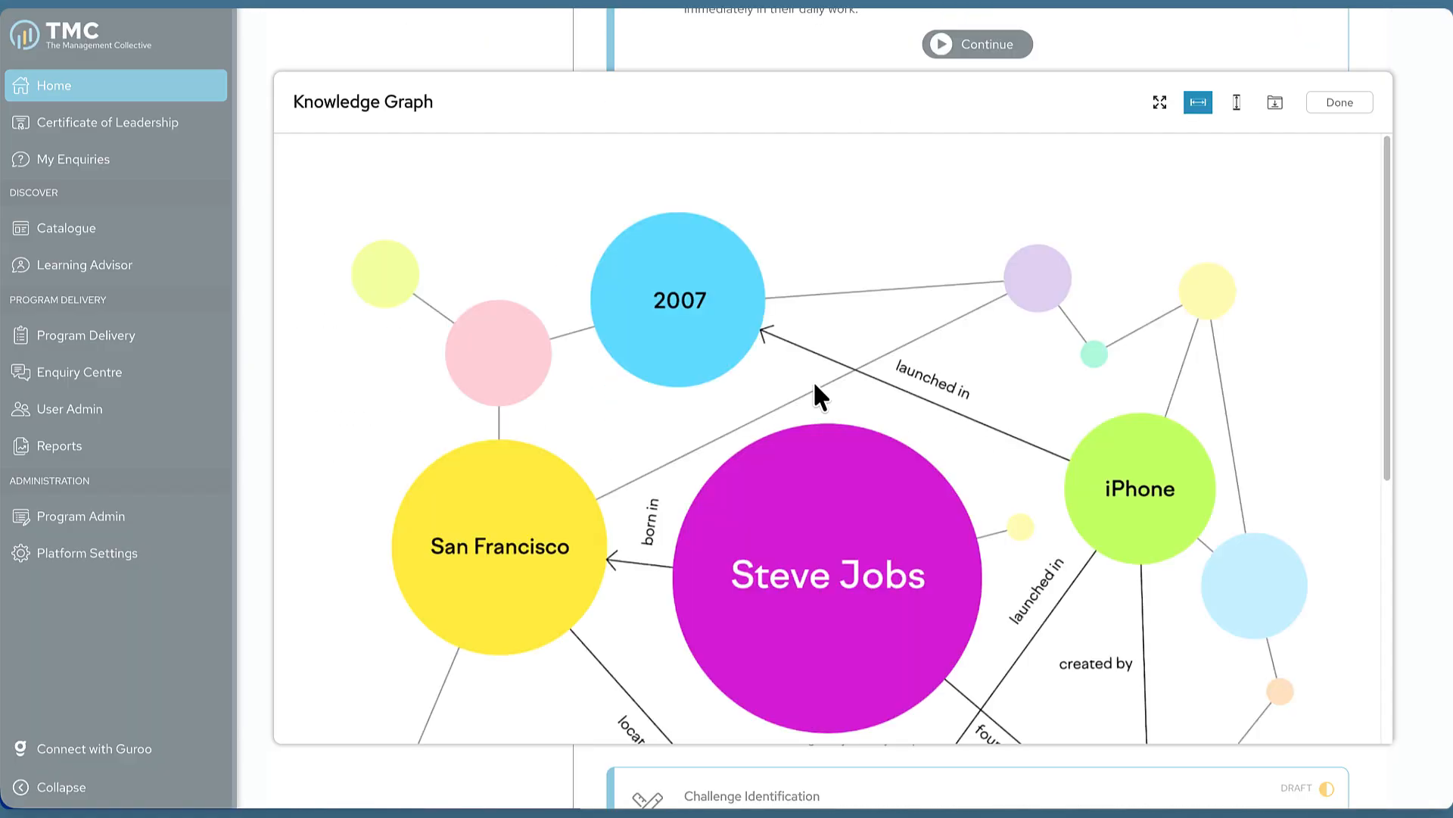
View the Knowledge Graph diagram at full size, fitted to width, and fitted to height.
click(1158, 104)
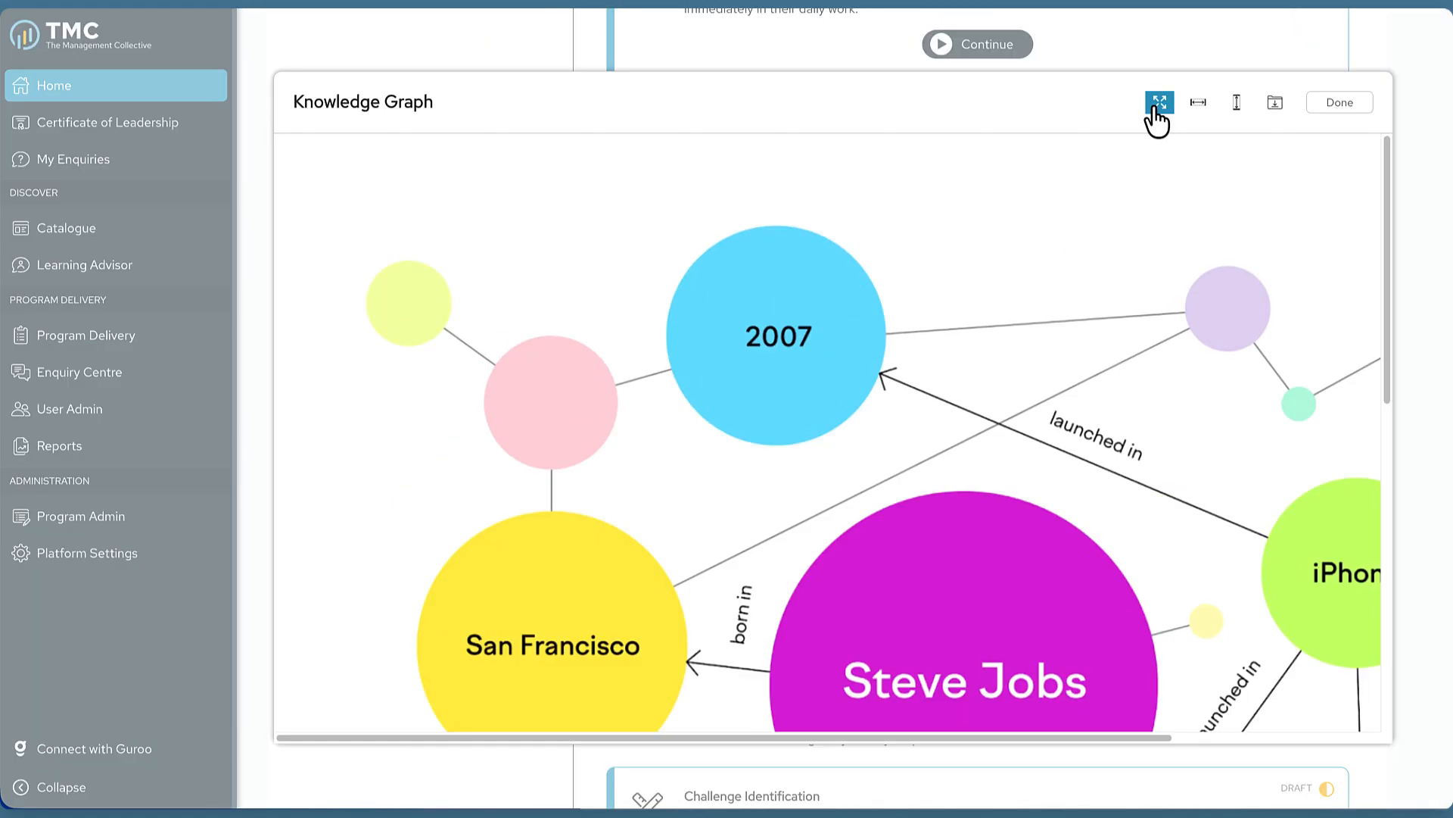
click(1197, 104)
click(1232, 104)
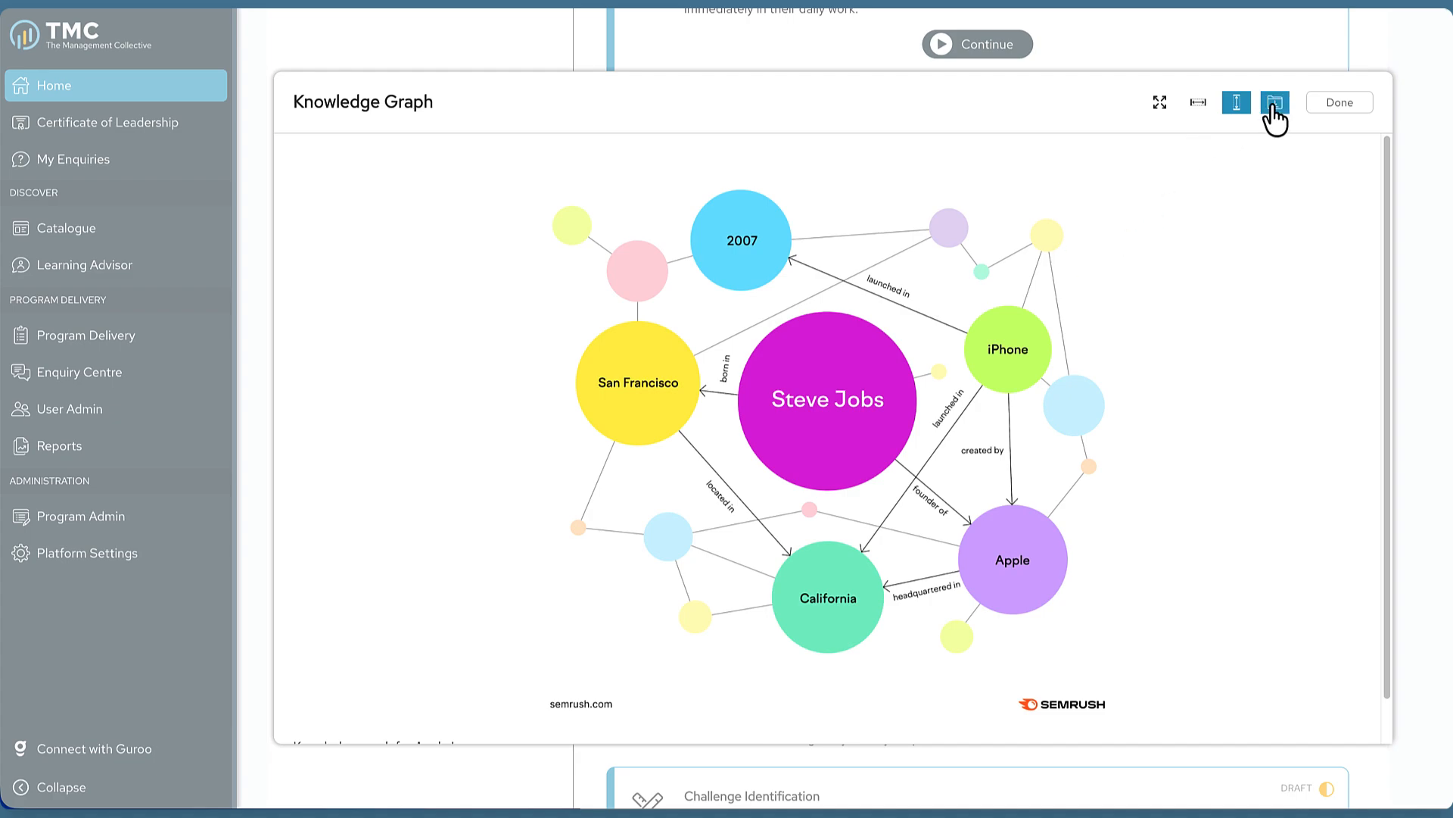
Check the description beneath the Knowledge Graph diagram and close the diagram viewer.
scroll(1316, 185, down, 1)
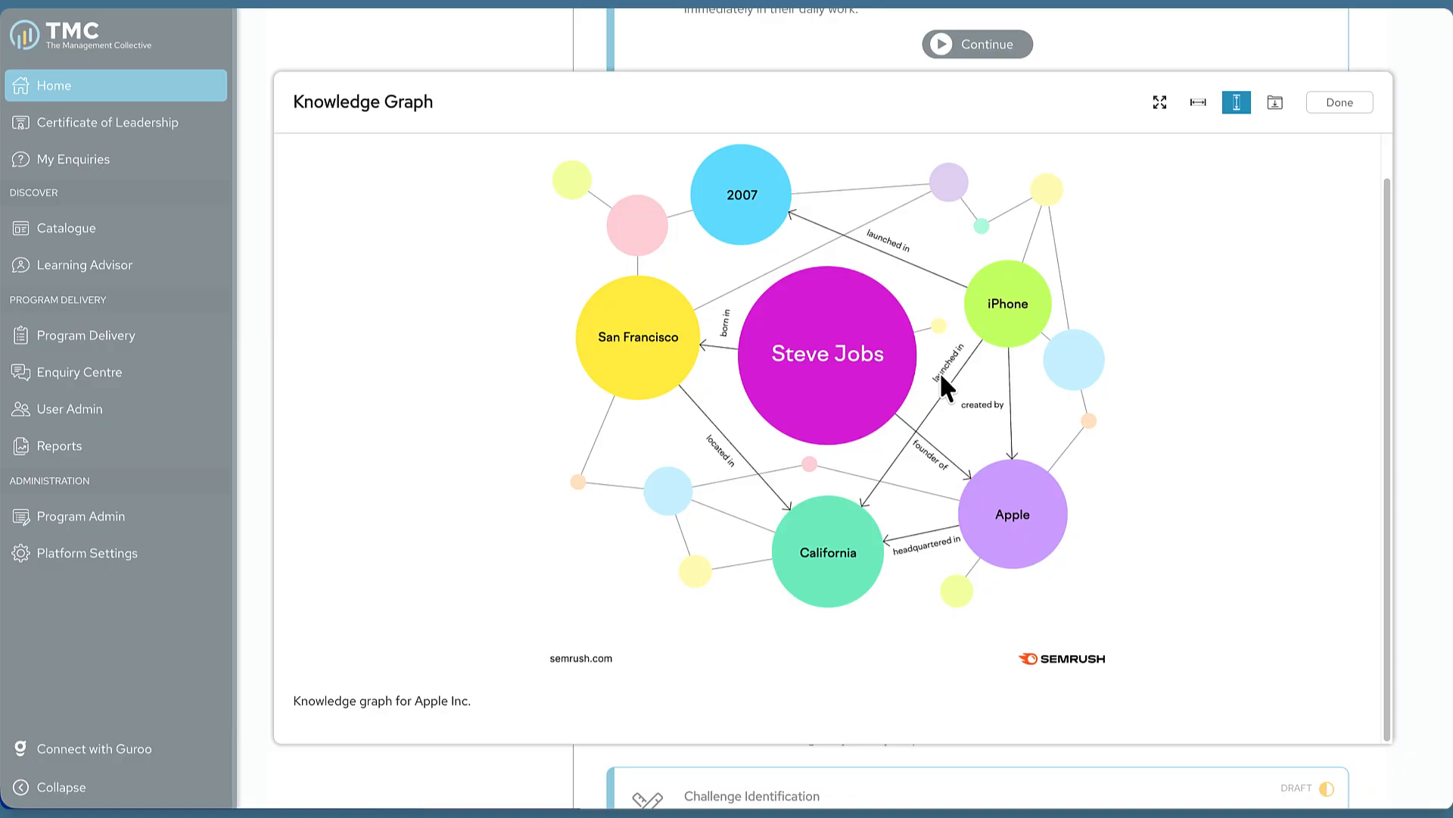
scroll(941, 376, up, 1)
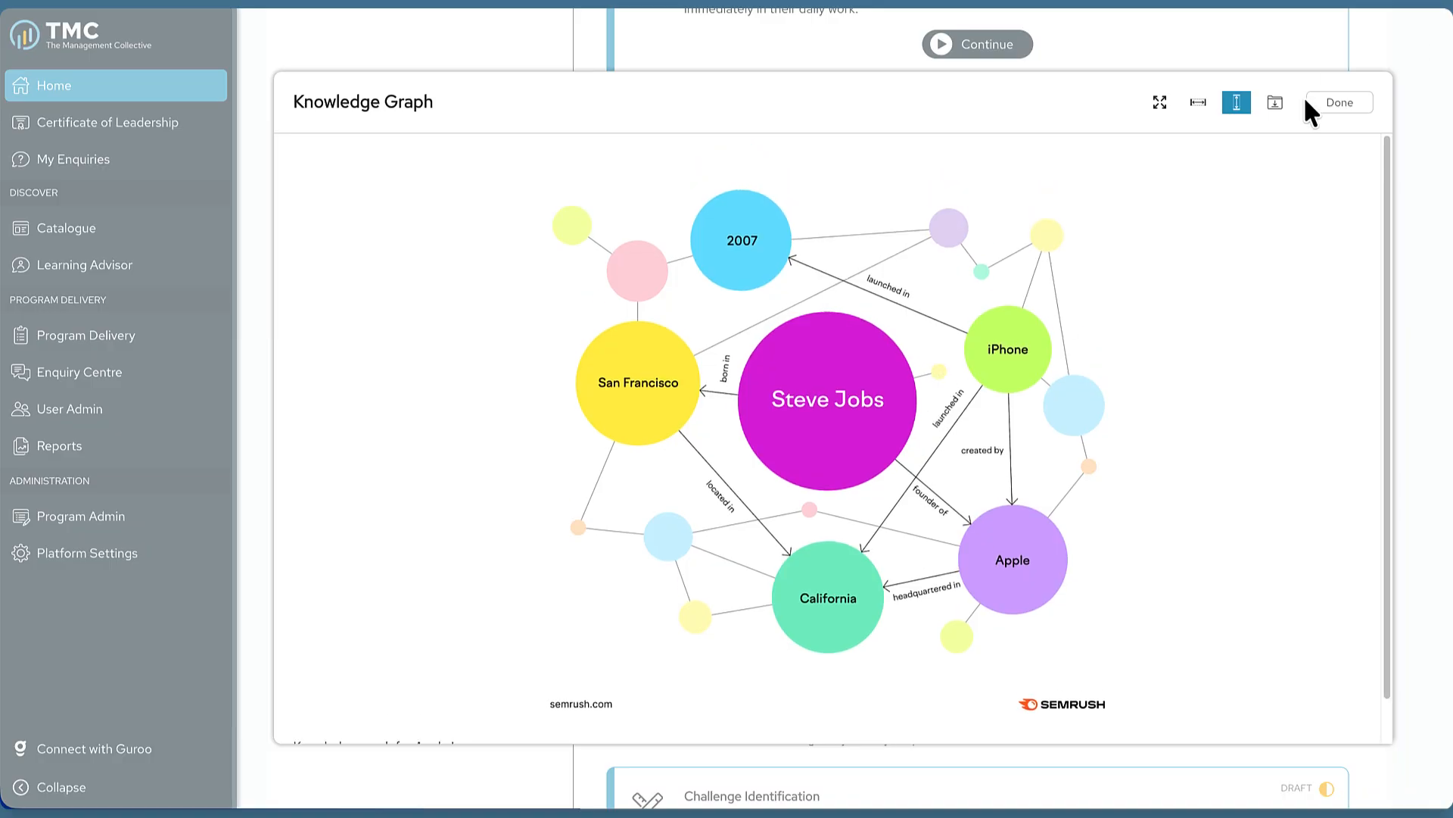
click(1323, 104)
Return the page to Edit mode and start a new Document activity in the New Activities section.
scroll(1082, 186, up, 10)
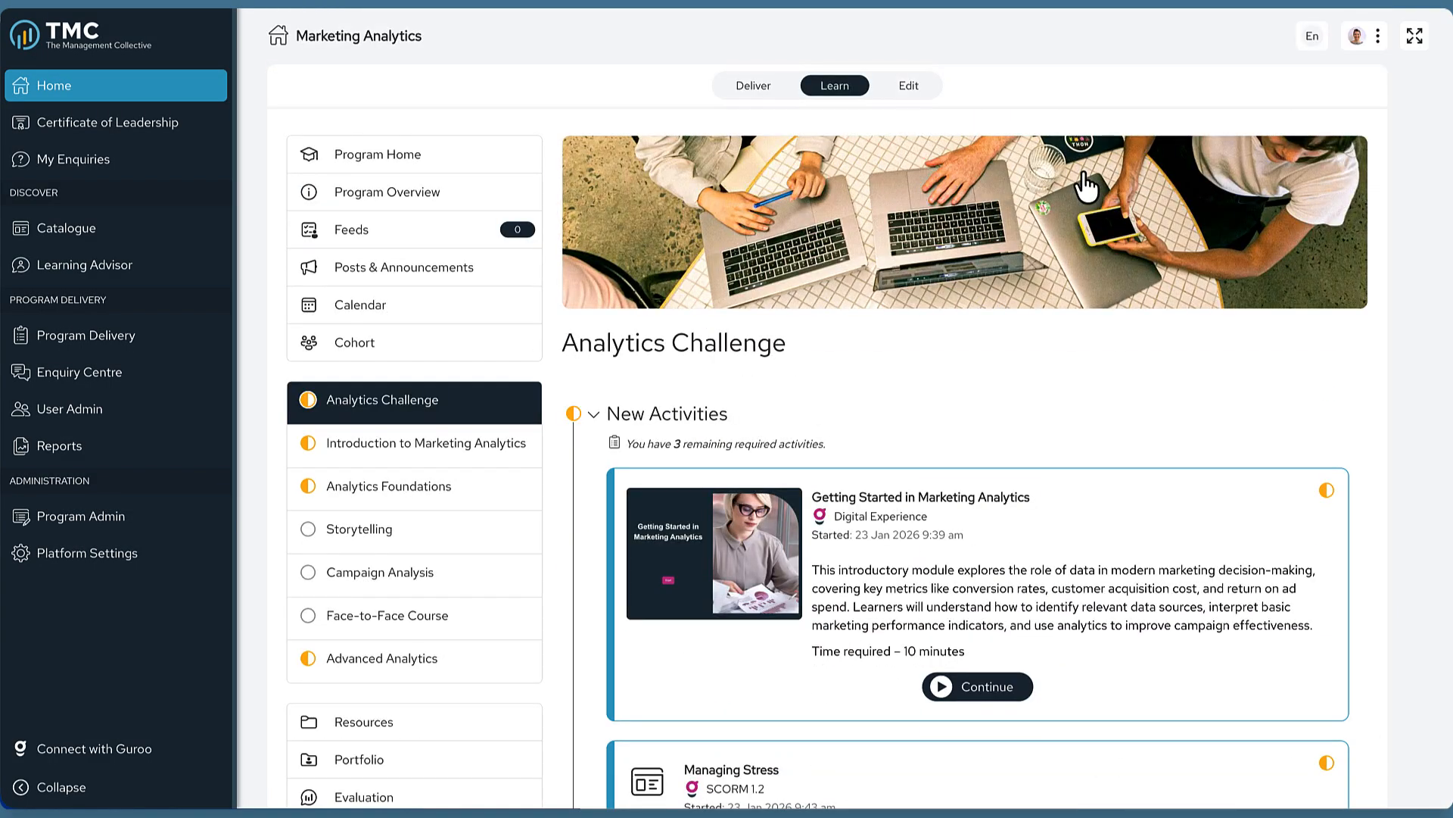
click(910, 90)
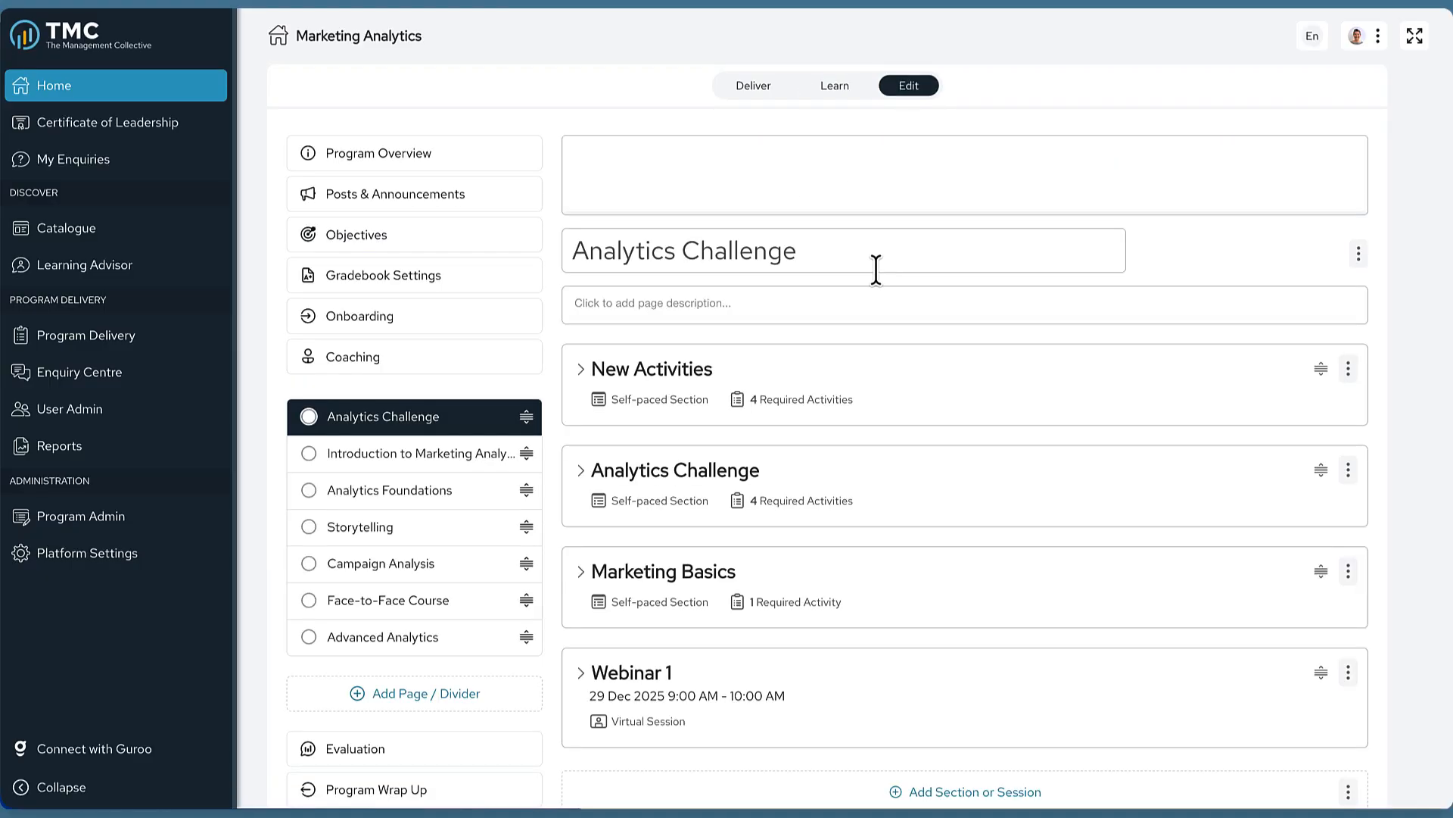
click(587, 463)
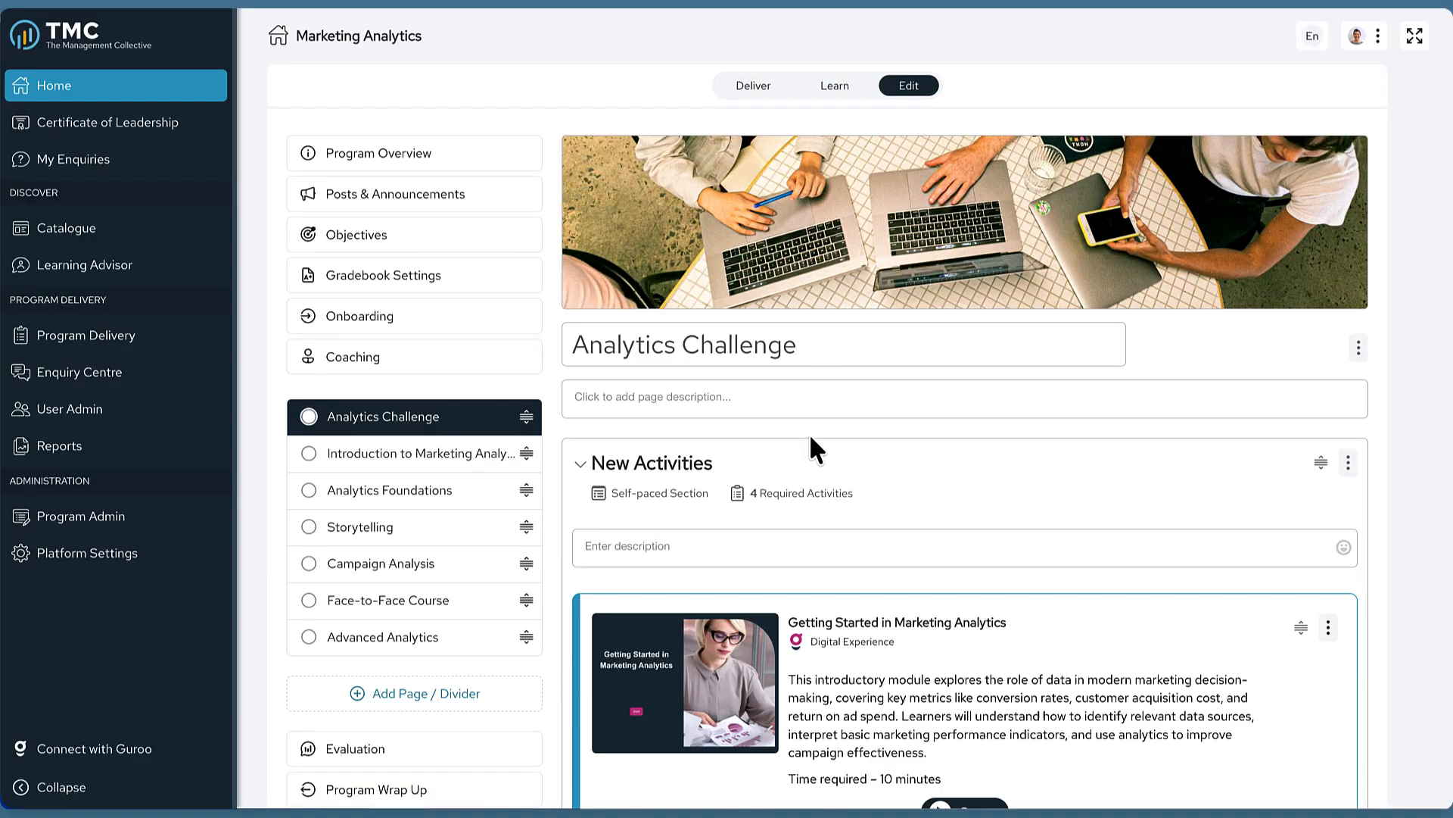
scroll(871, 424, down, 10)
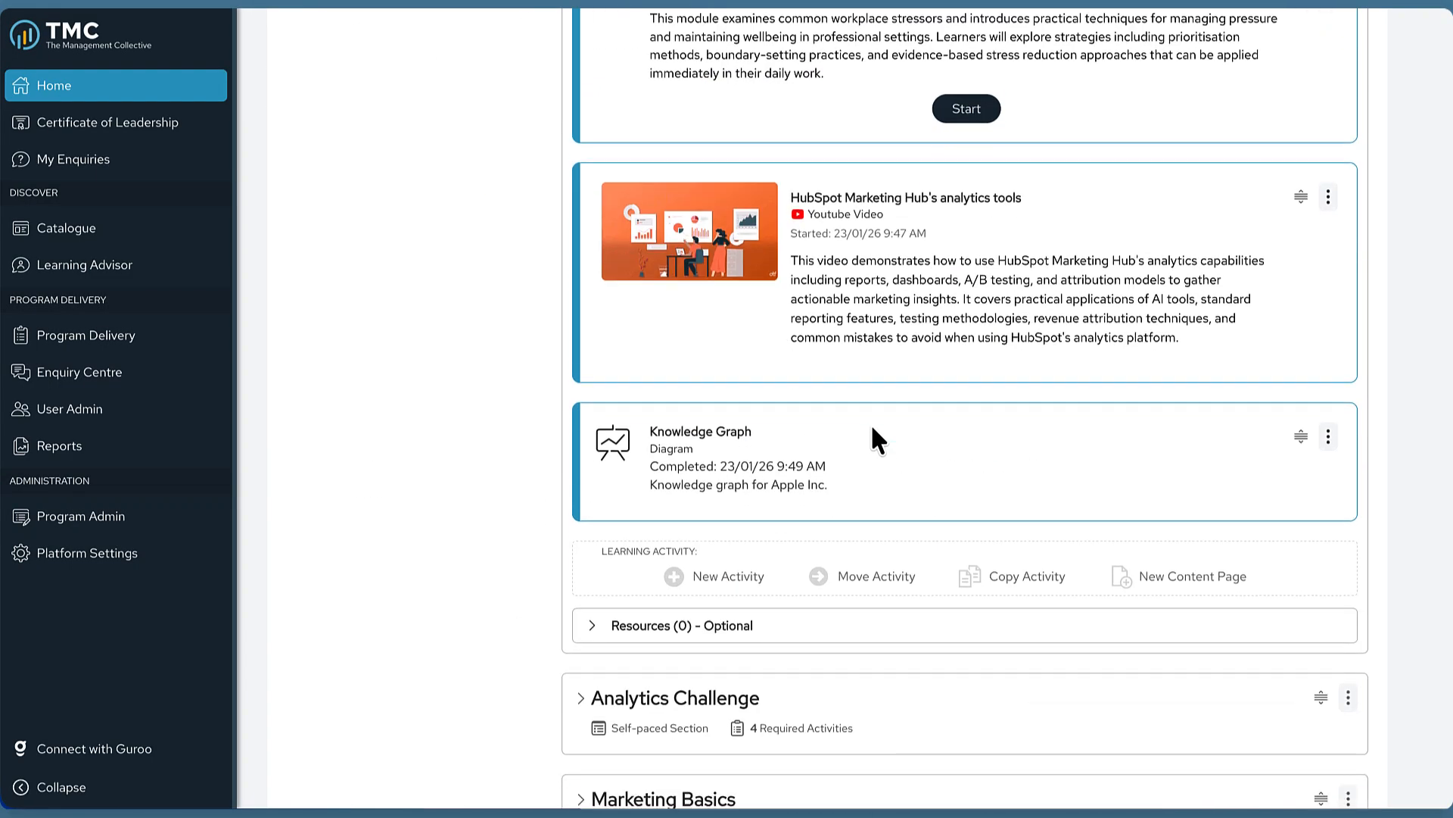
click(709, 577)
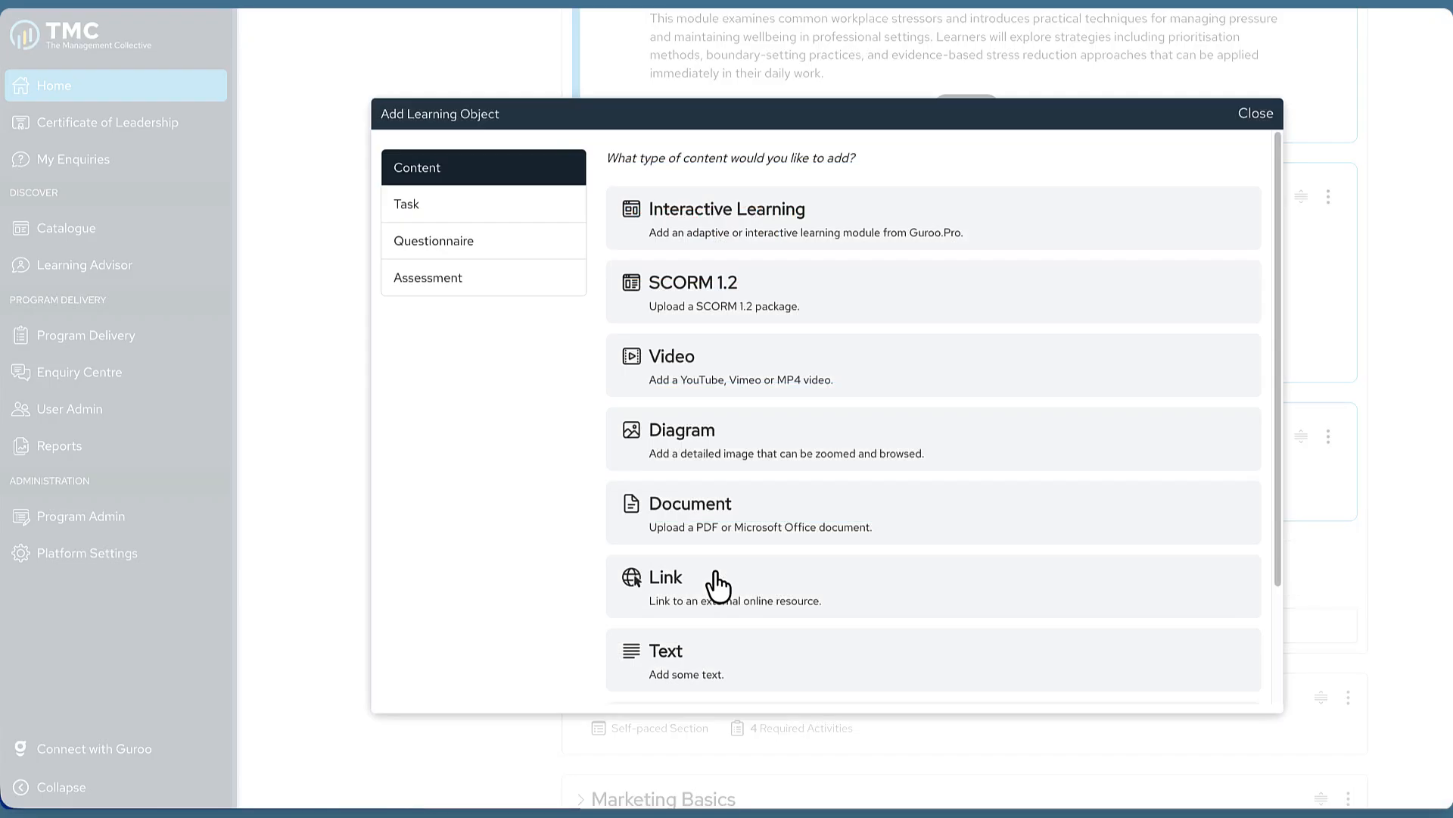
click(749, 506)
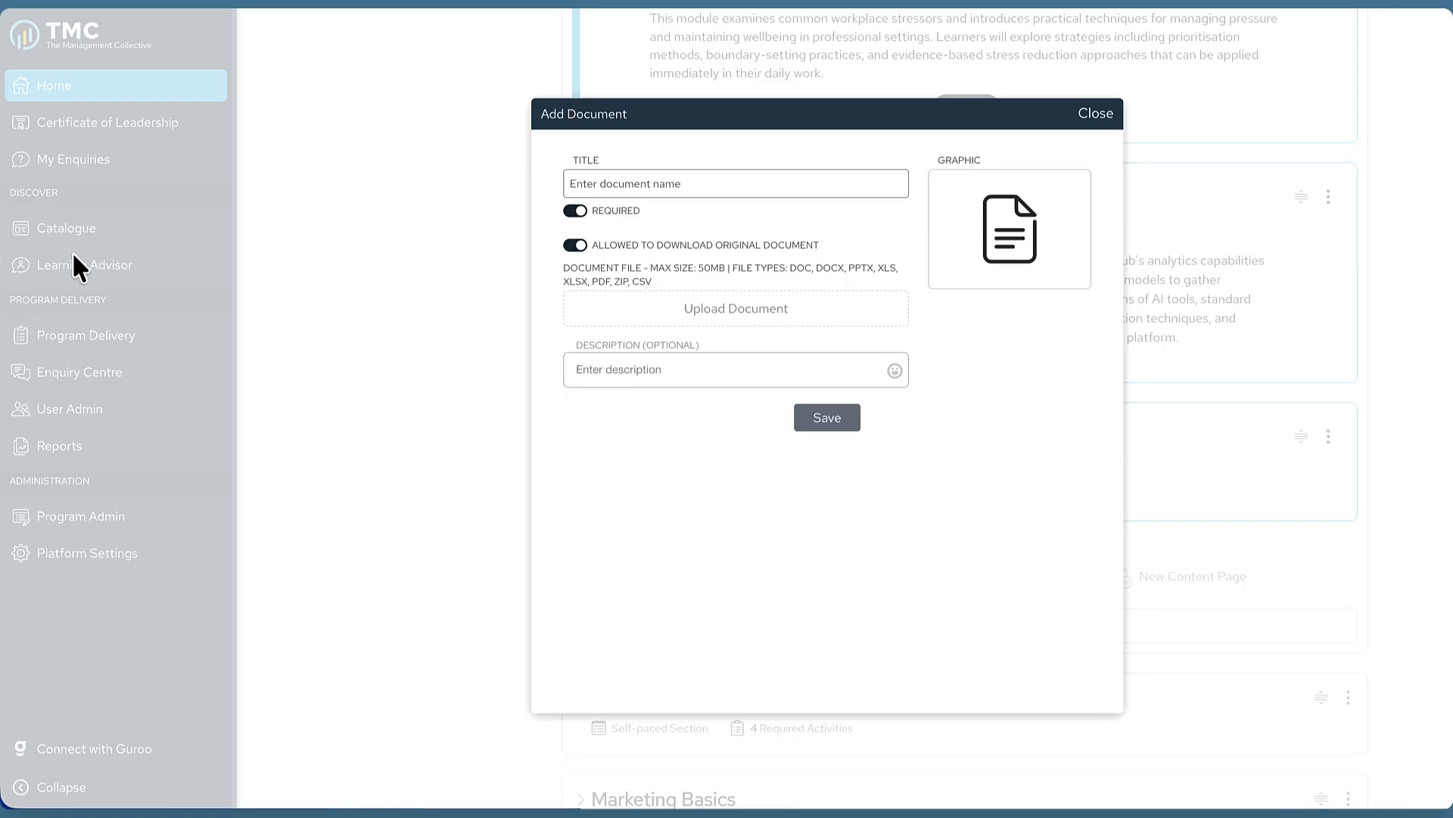
Upload Campaign Performance Analysis Worksheet.pdf from Downloads as the activity's document file.
click(732, 311)
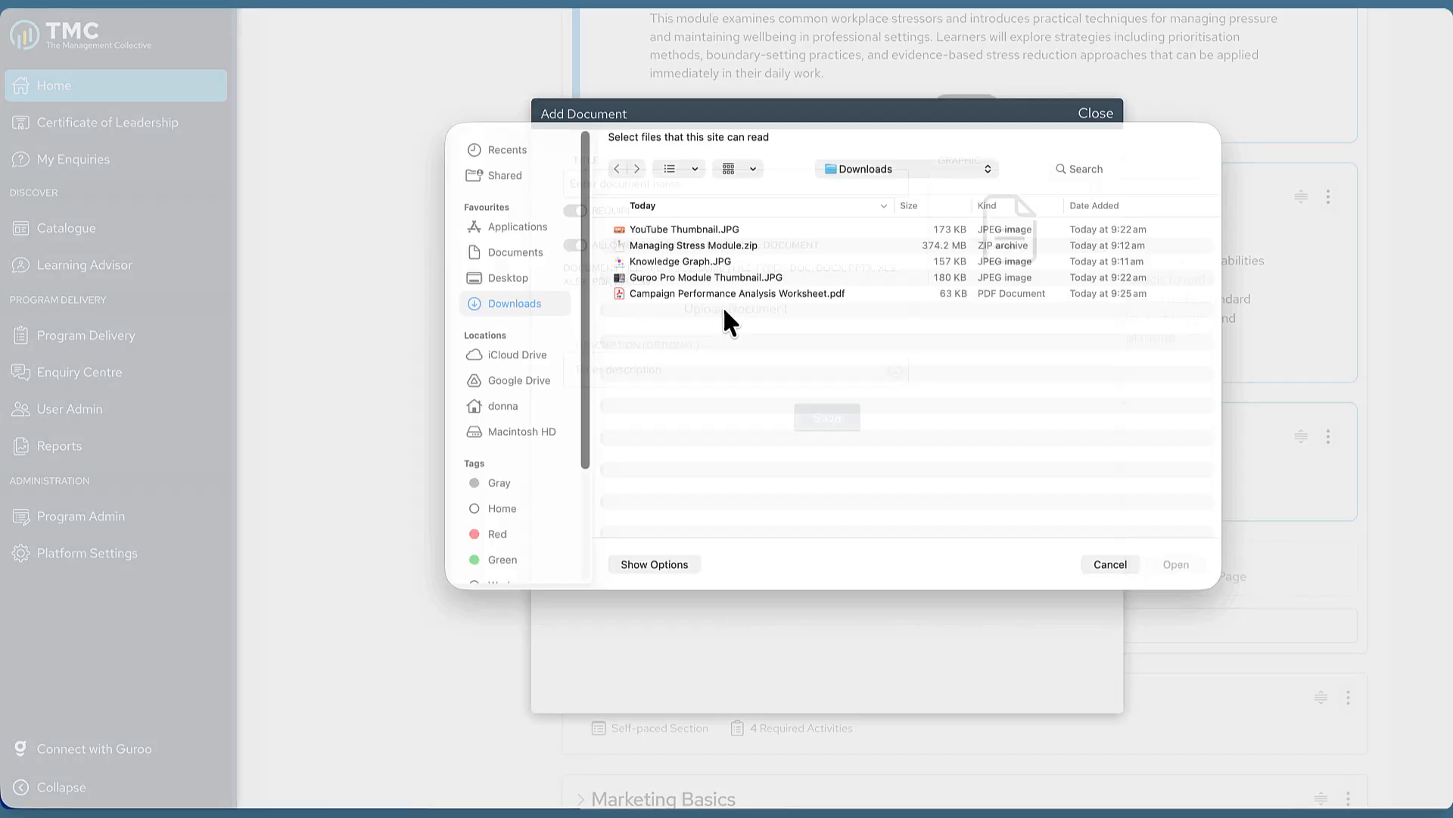
click(750, 311)
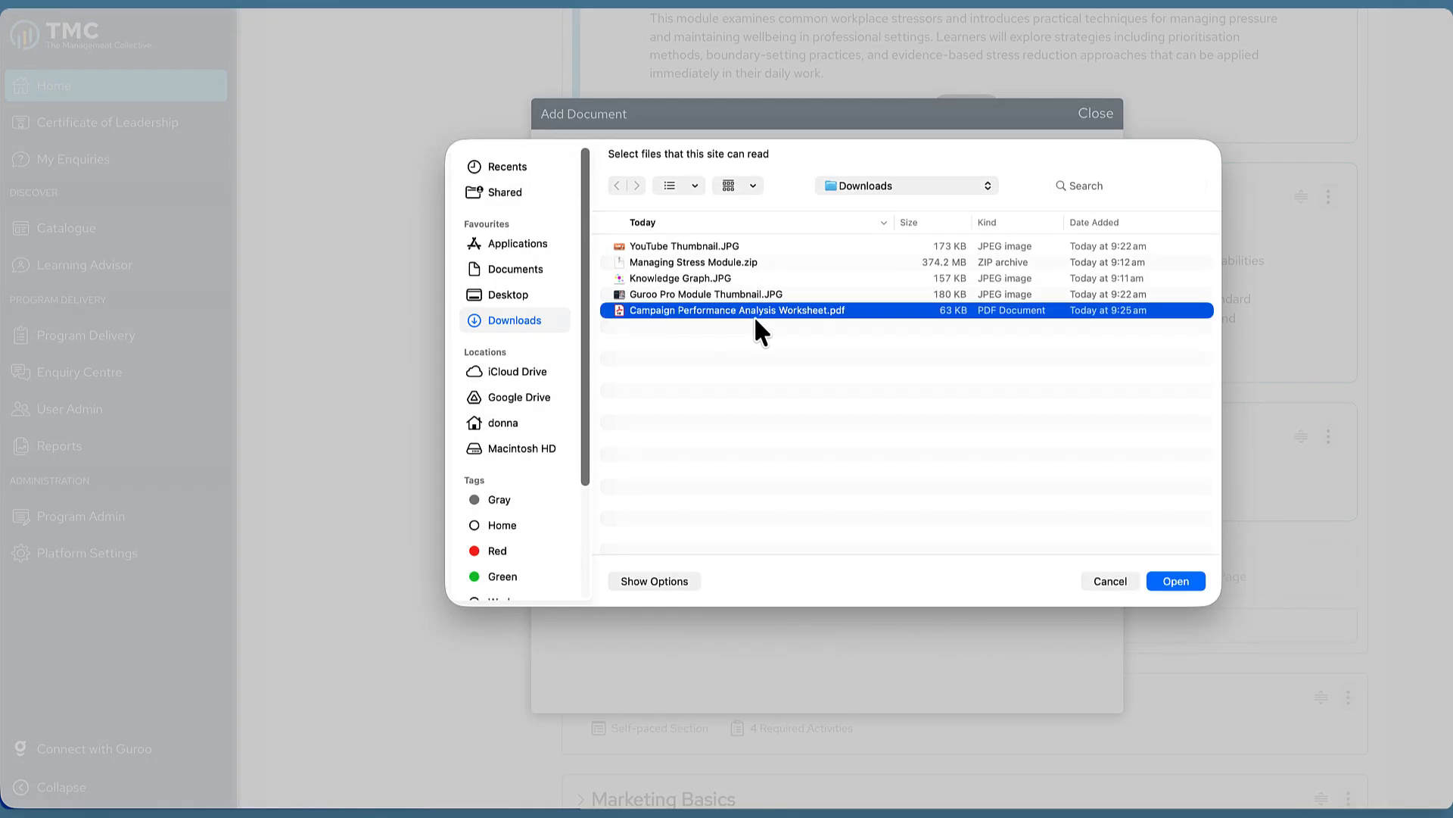
click(1176, 580)
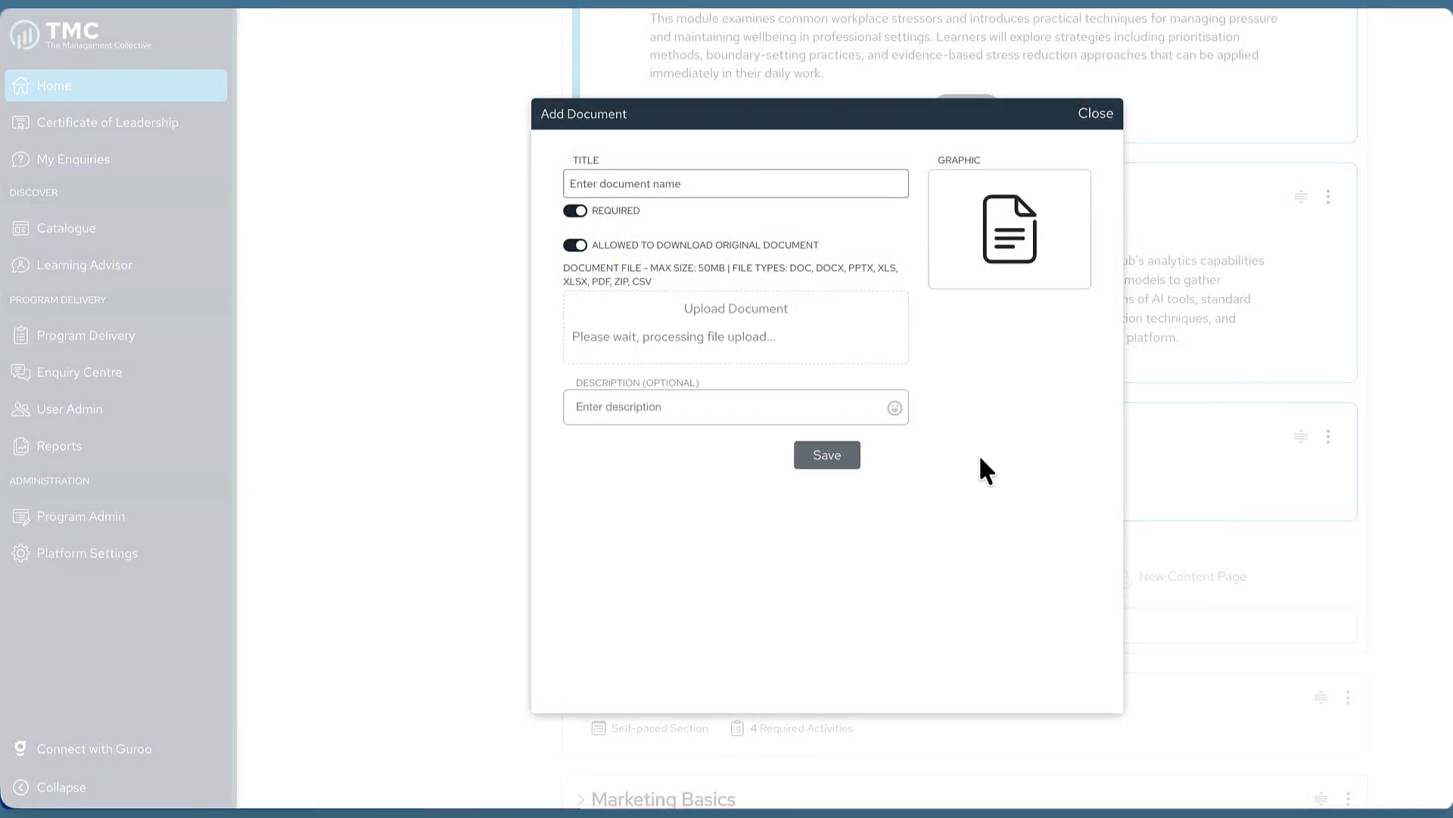
Title the document "Campaign Performance Analysis Worksheet", enter the description about calculating key marketing metrics from campaign data, and save it.
click(677, 187)
text(Campaign Performance Analysis Worksheet)
click(610, 394)
text(This worksheet will help you analysing campaign performance data by calculating key marketing metrics including click-through rate, conversion rate, cost per conversion, and return on ad spend.)
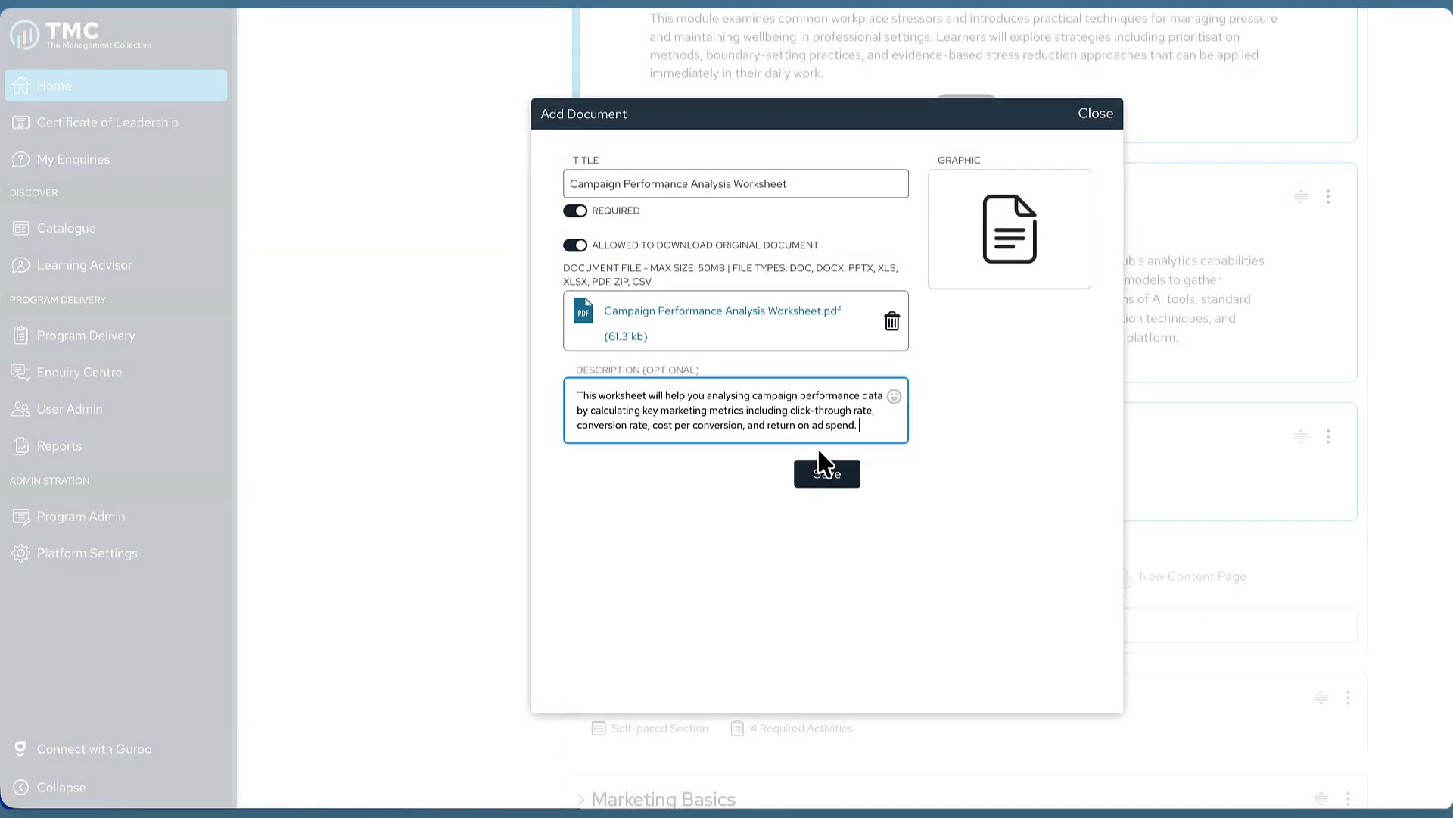
click(828, 474)
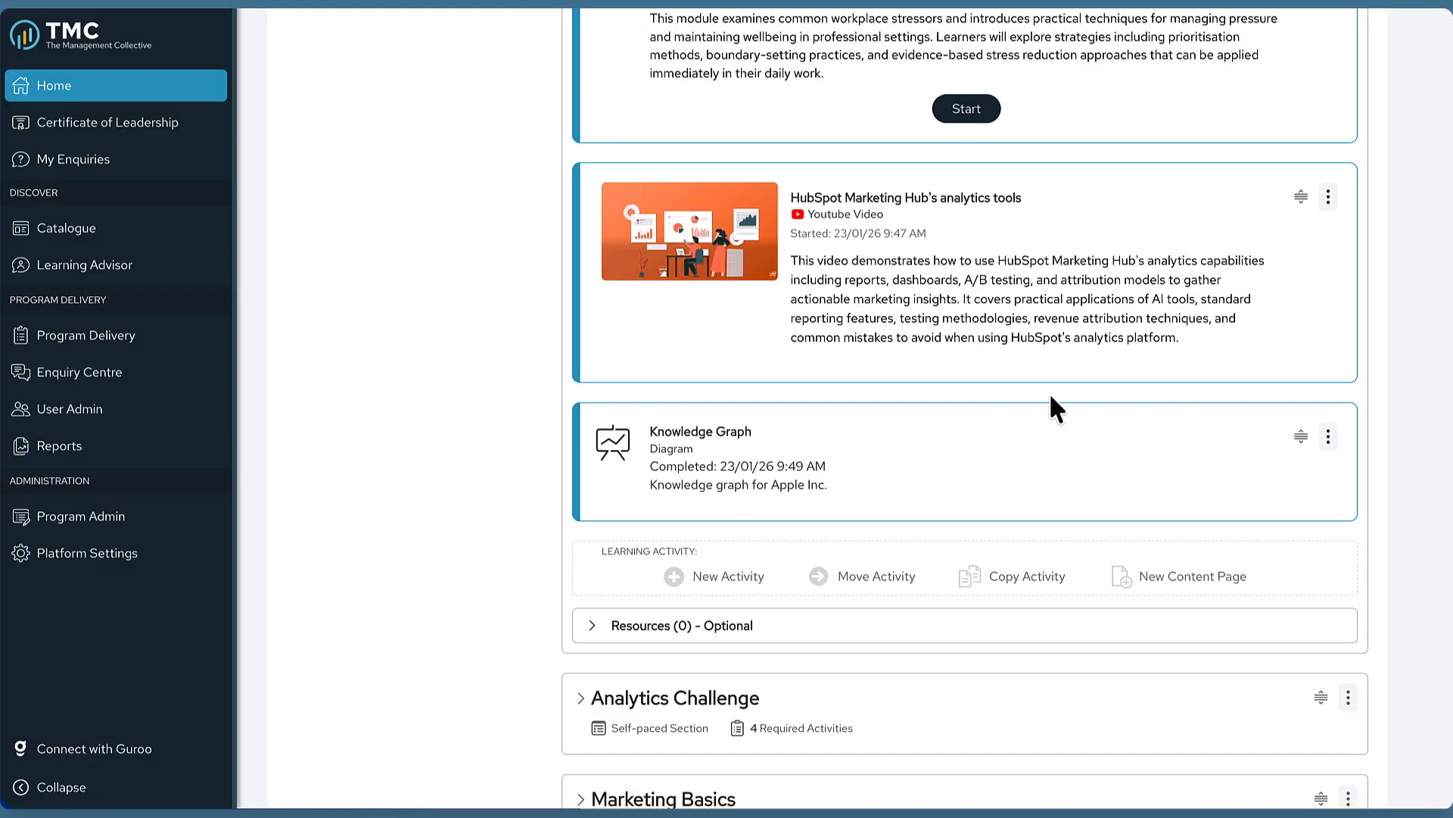
Preview the Campaign Performance Analysis Worksheet document in Learn mode and return to the program page.
scroll(1049, 392, up, 12)
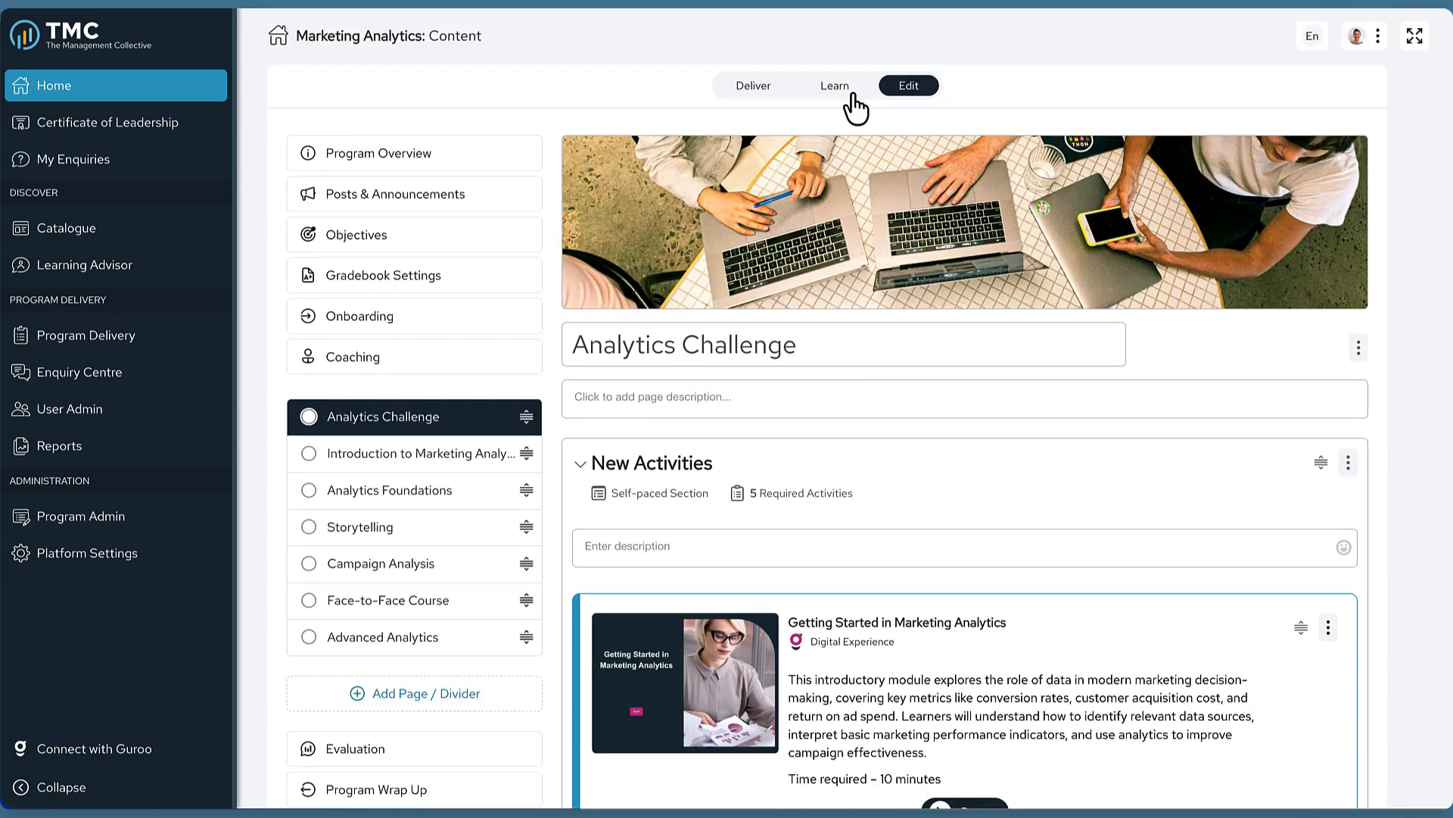
click(835, 85)
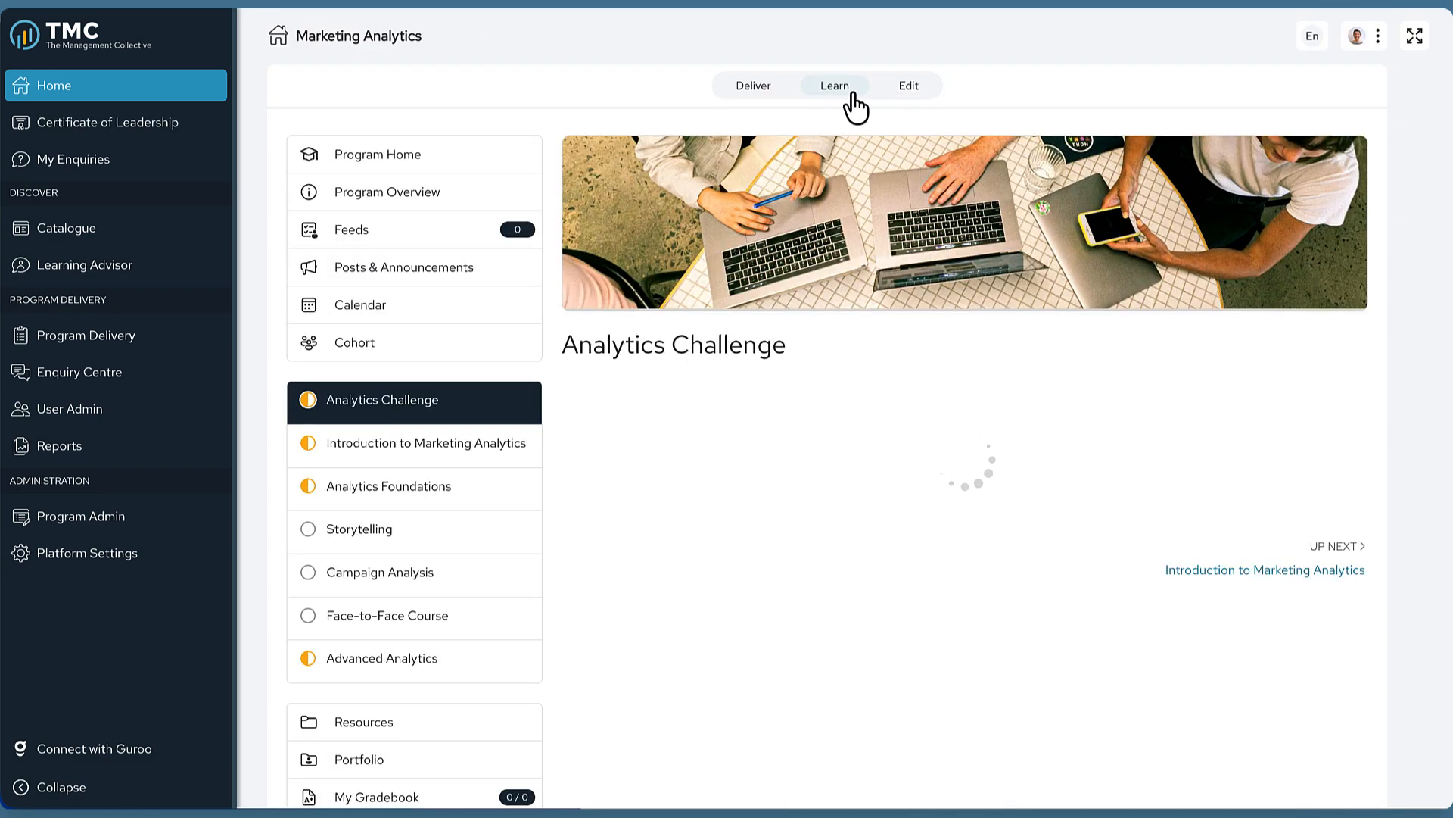
scroll(1122, 357, down, 5)
scroll(1124, 363, down, 8)
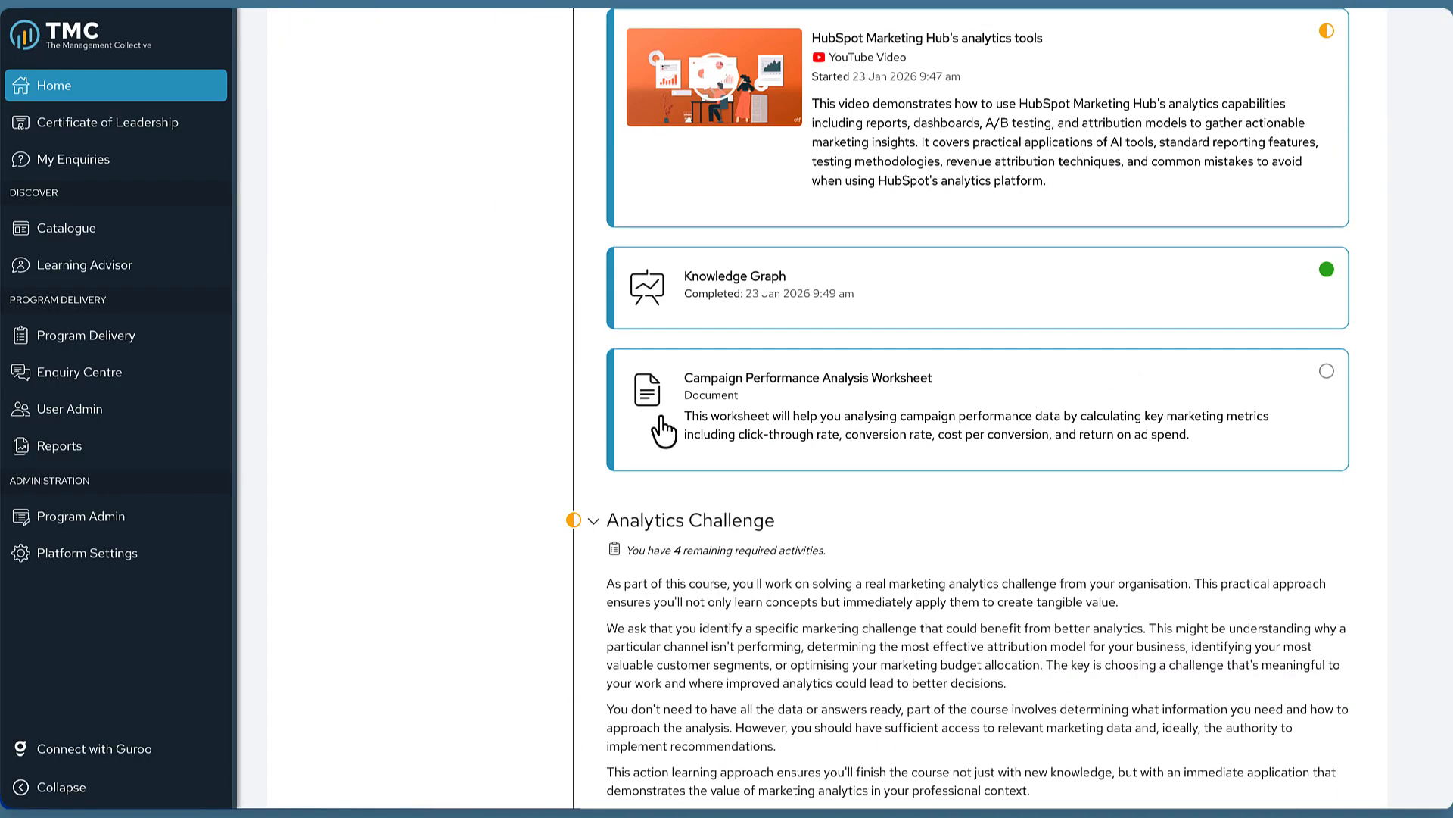
click(794, 407)
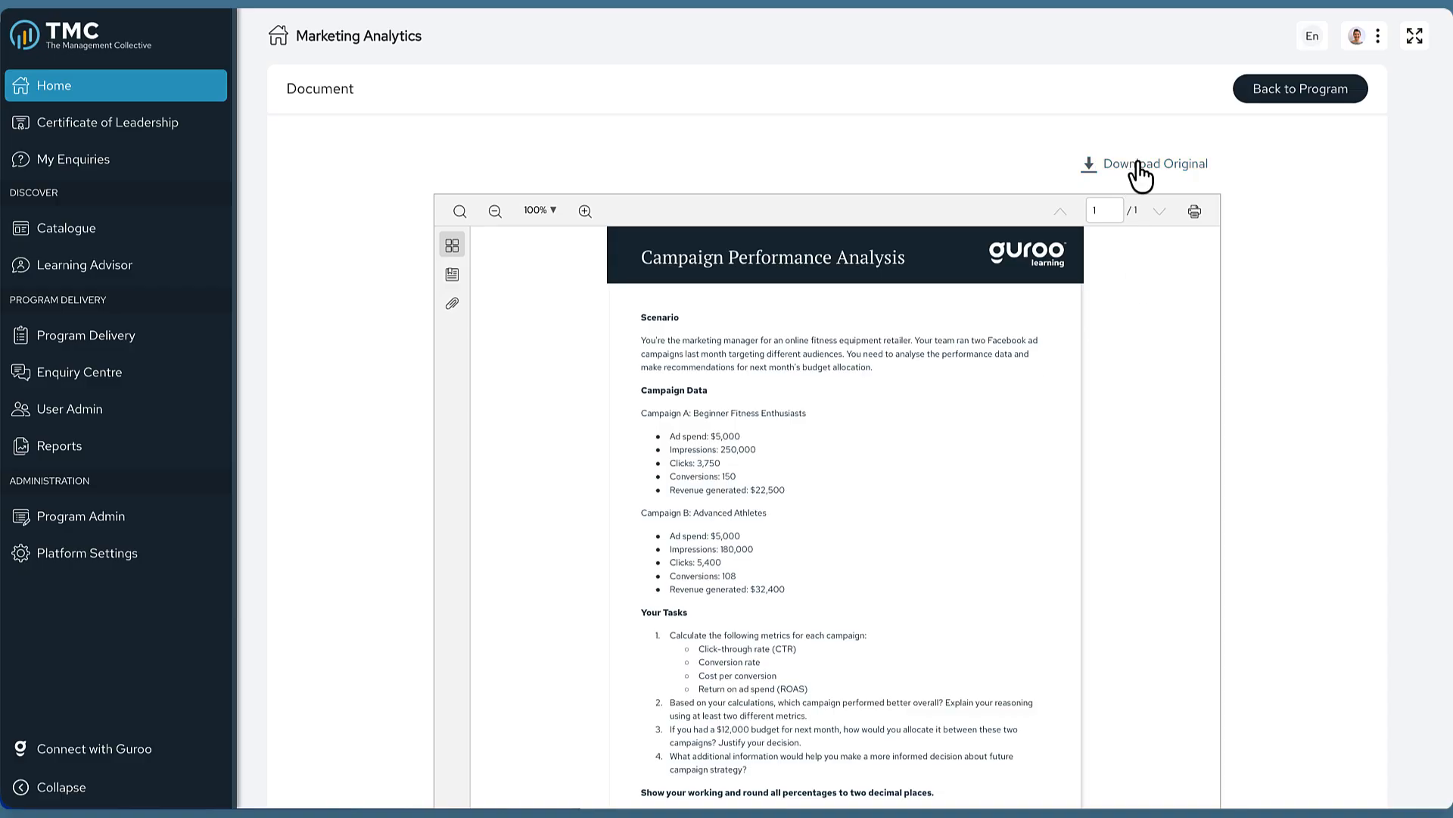
click(1281, 87)
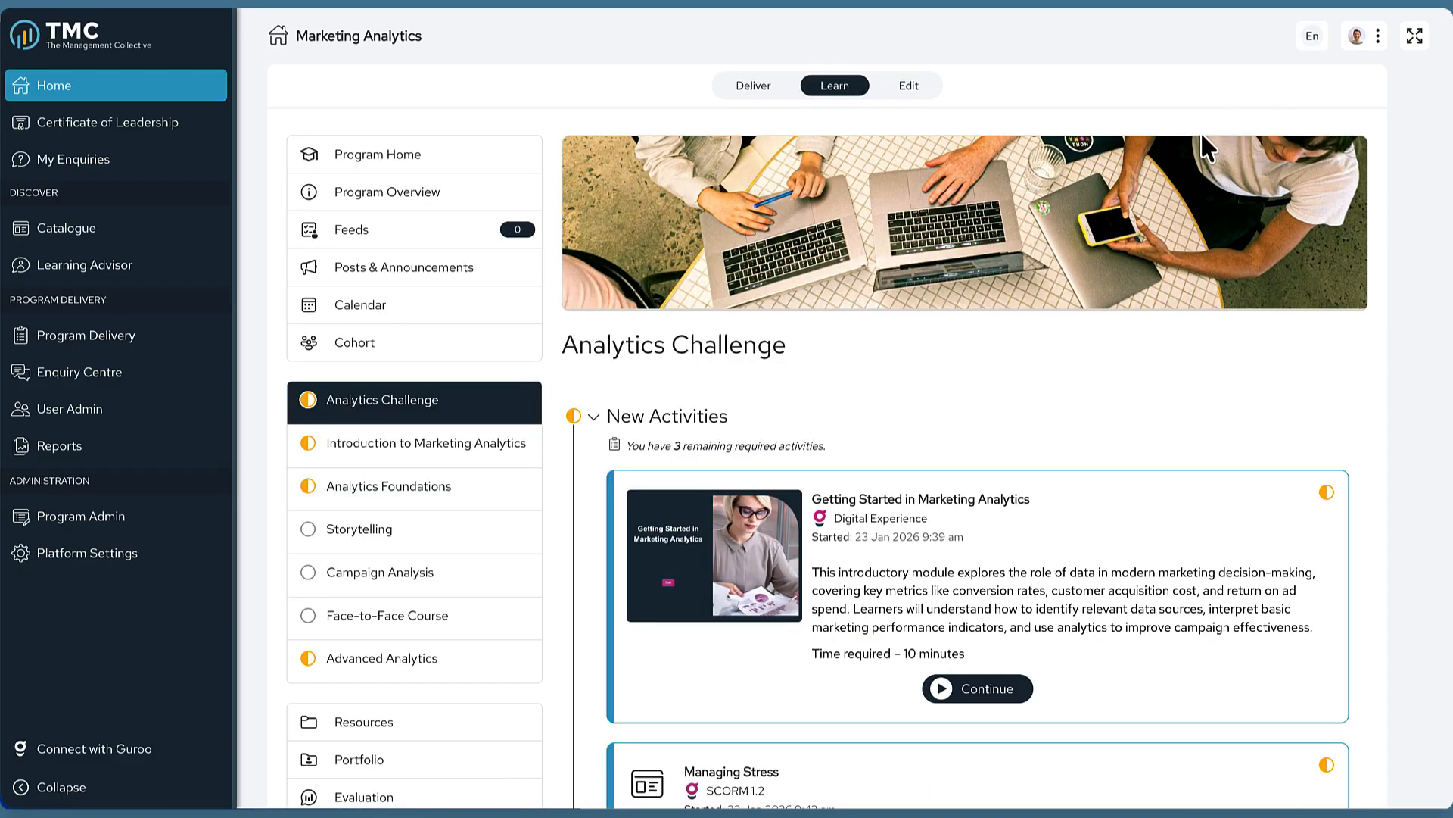
Switch back to Edit mode and start a new Link activity at the end of the New Activities section.
scroll(1032, 390, up, 15)
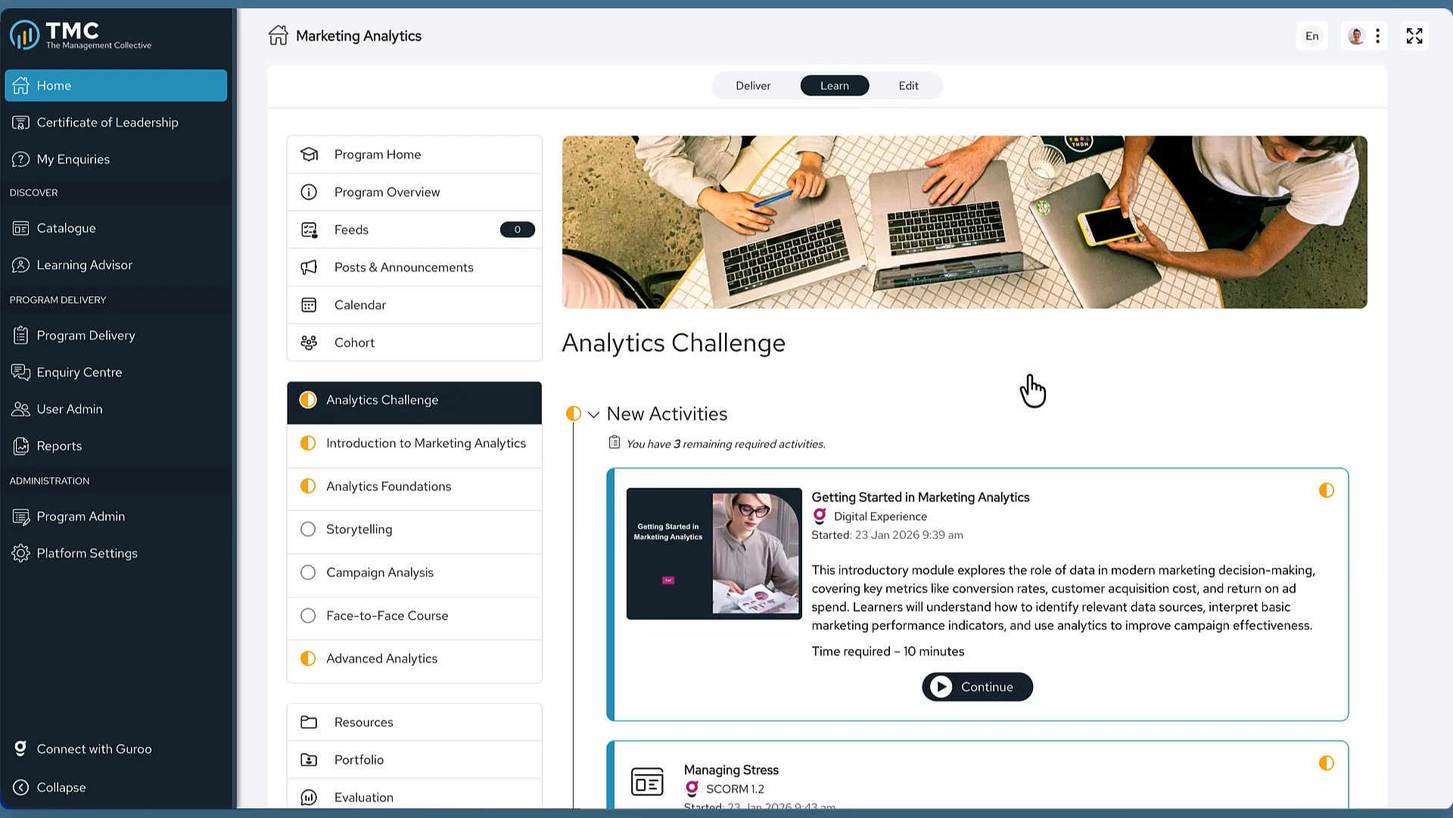
click(902, 88)
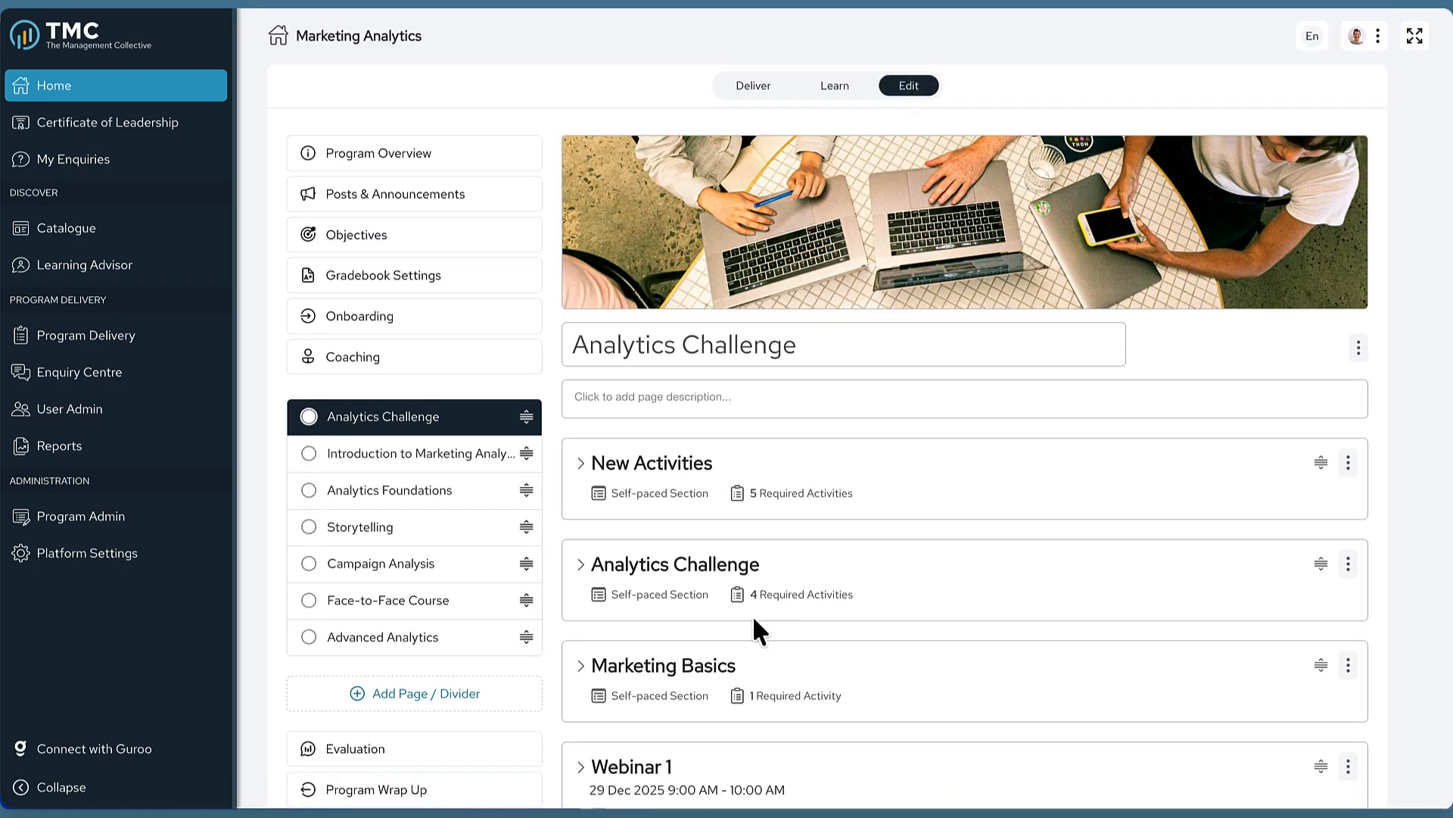
click(610, 468)
scroll(862, 551, down, 8)
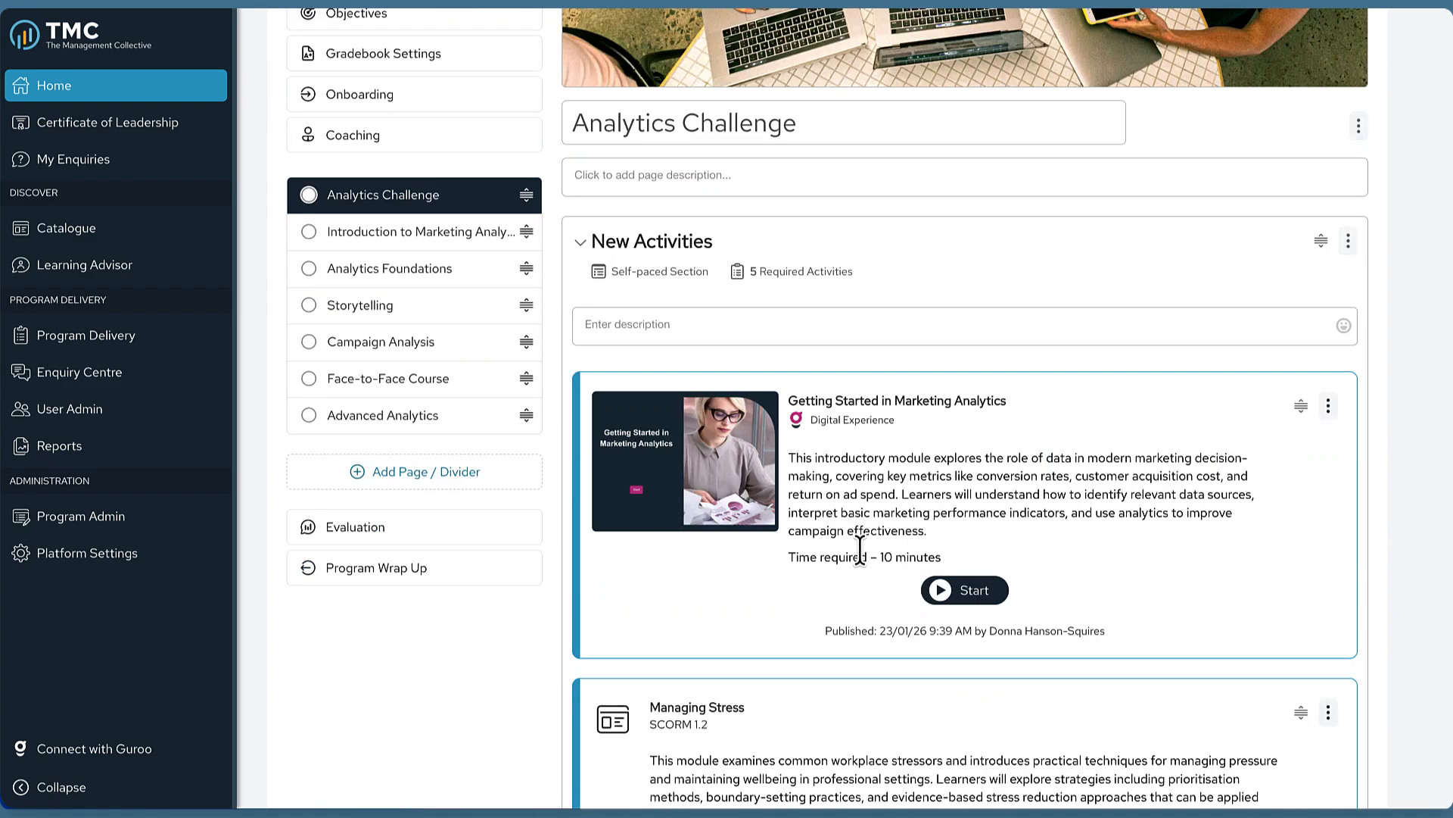
scroll(862, 551, down, 7)
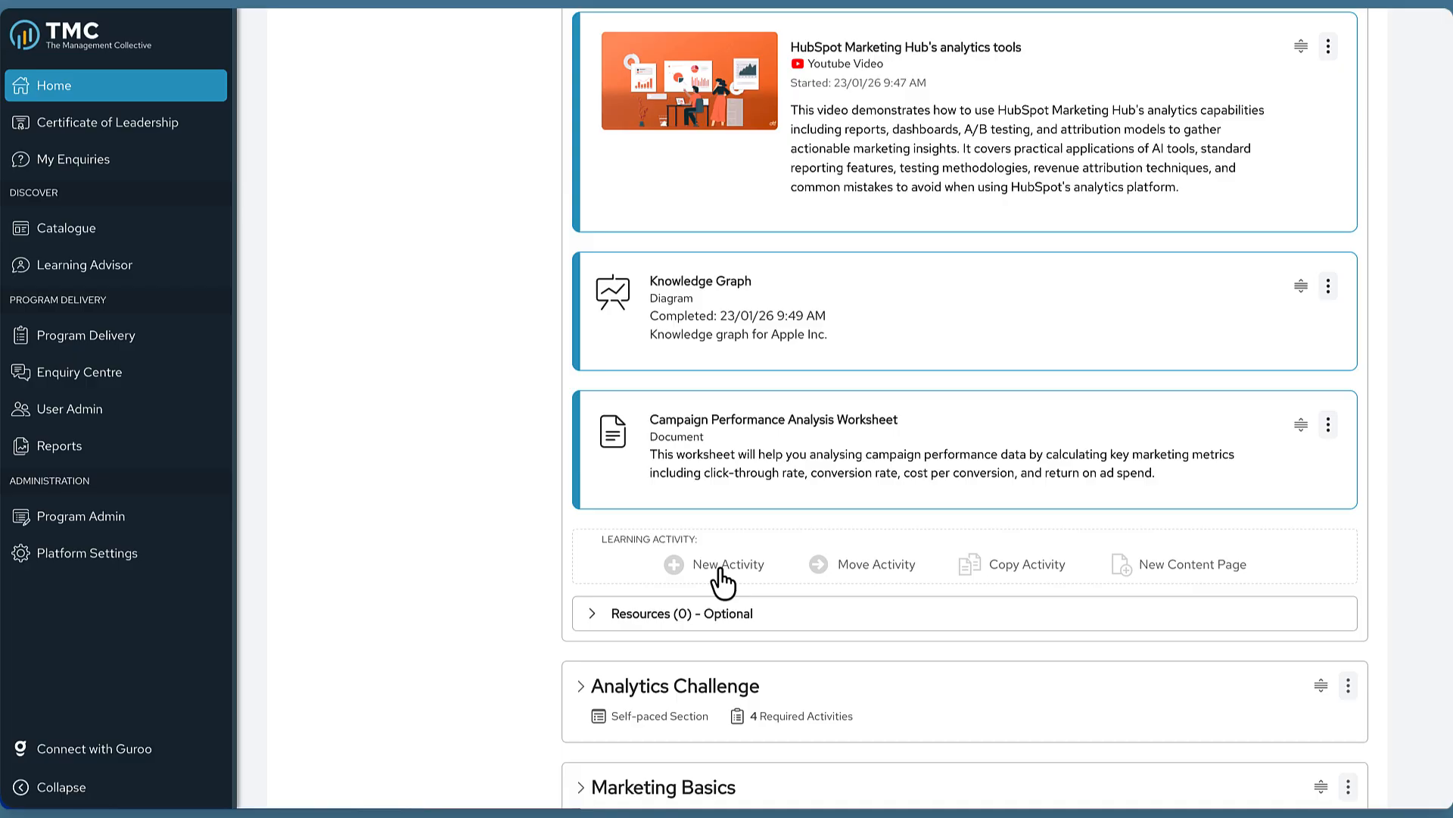
scroll(723, 582, down, 3)
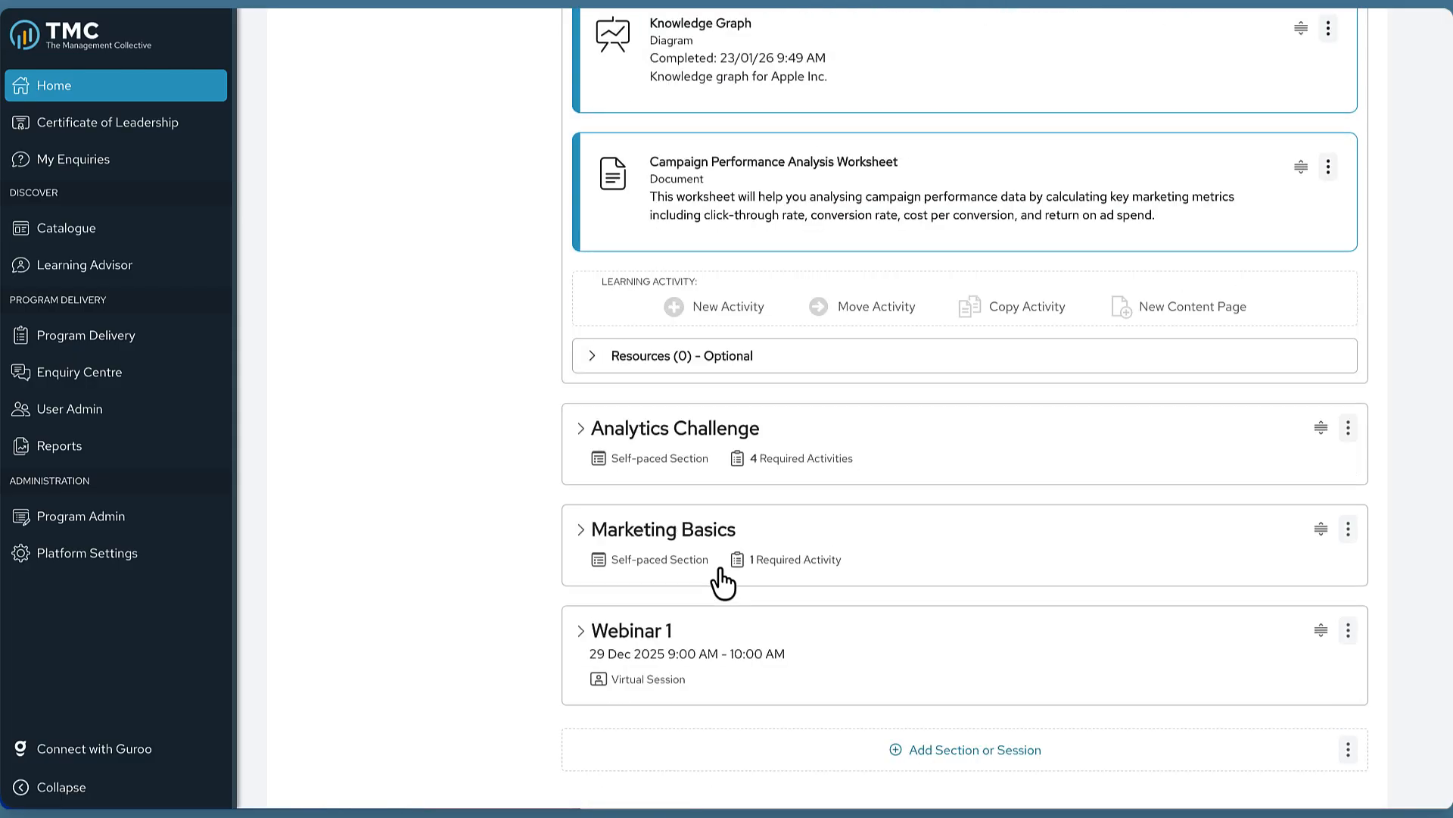
click(723, 322)
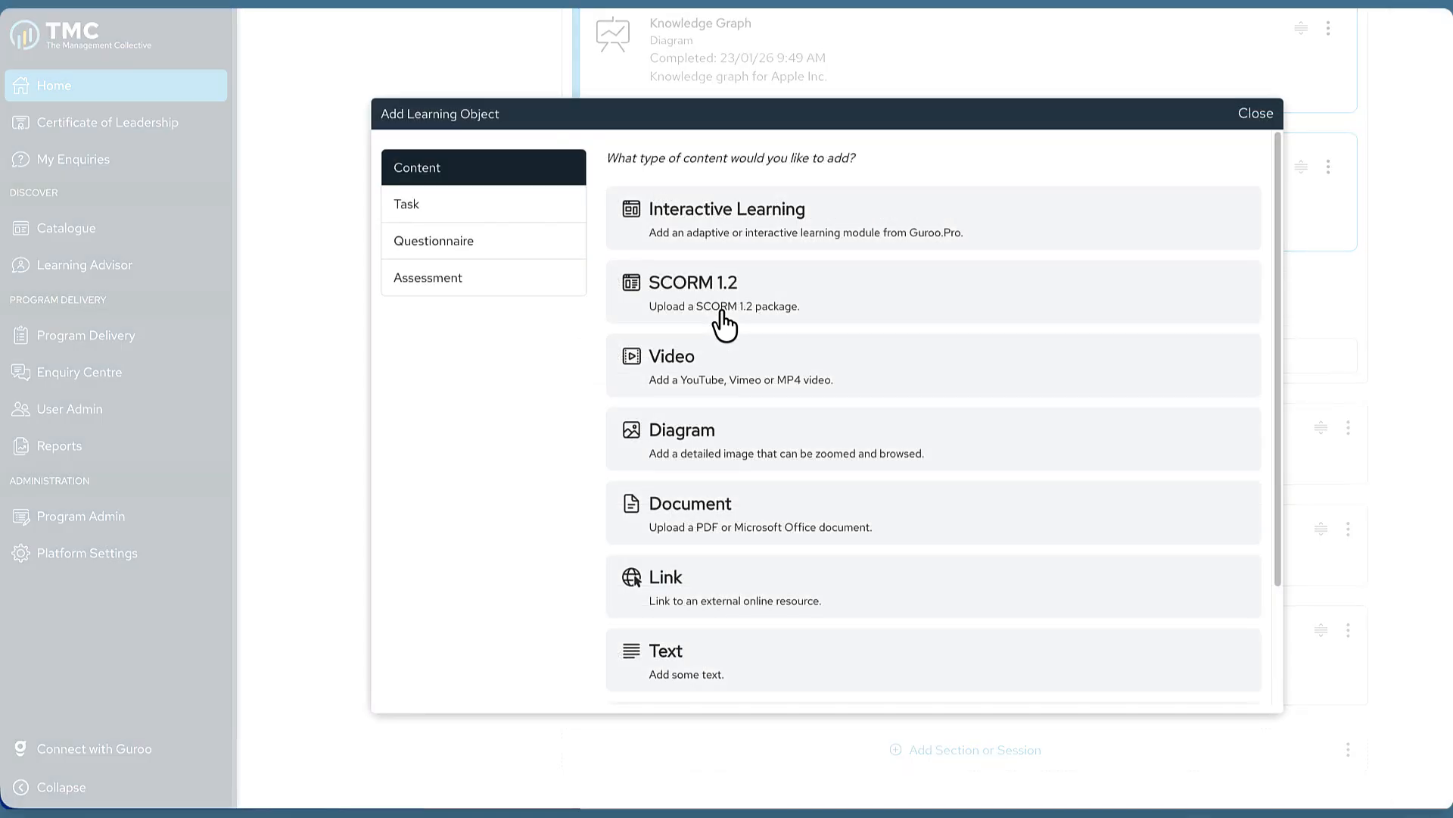
click(730, 569)
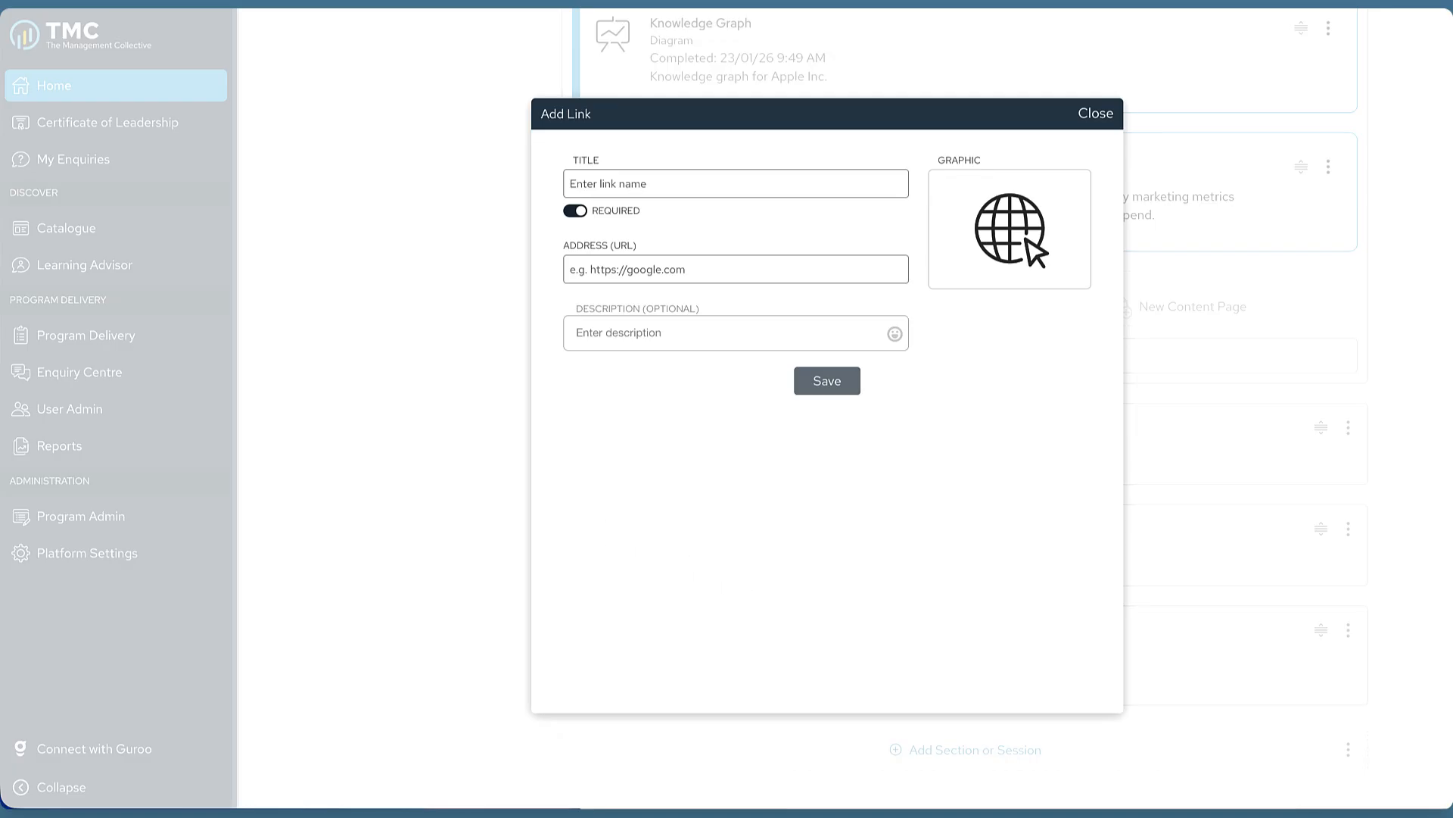
click(660, 272)
text(https://funnel.io/blog/marketing-data-analysis-tips)
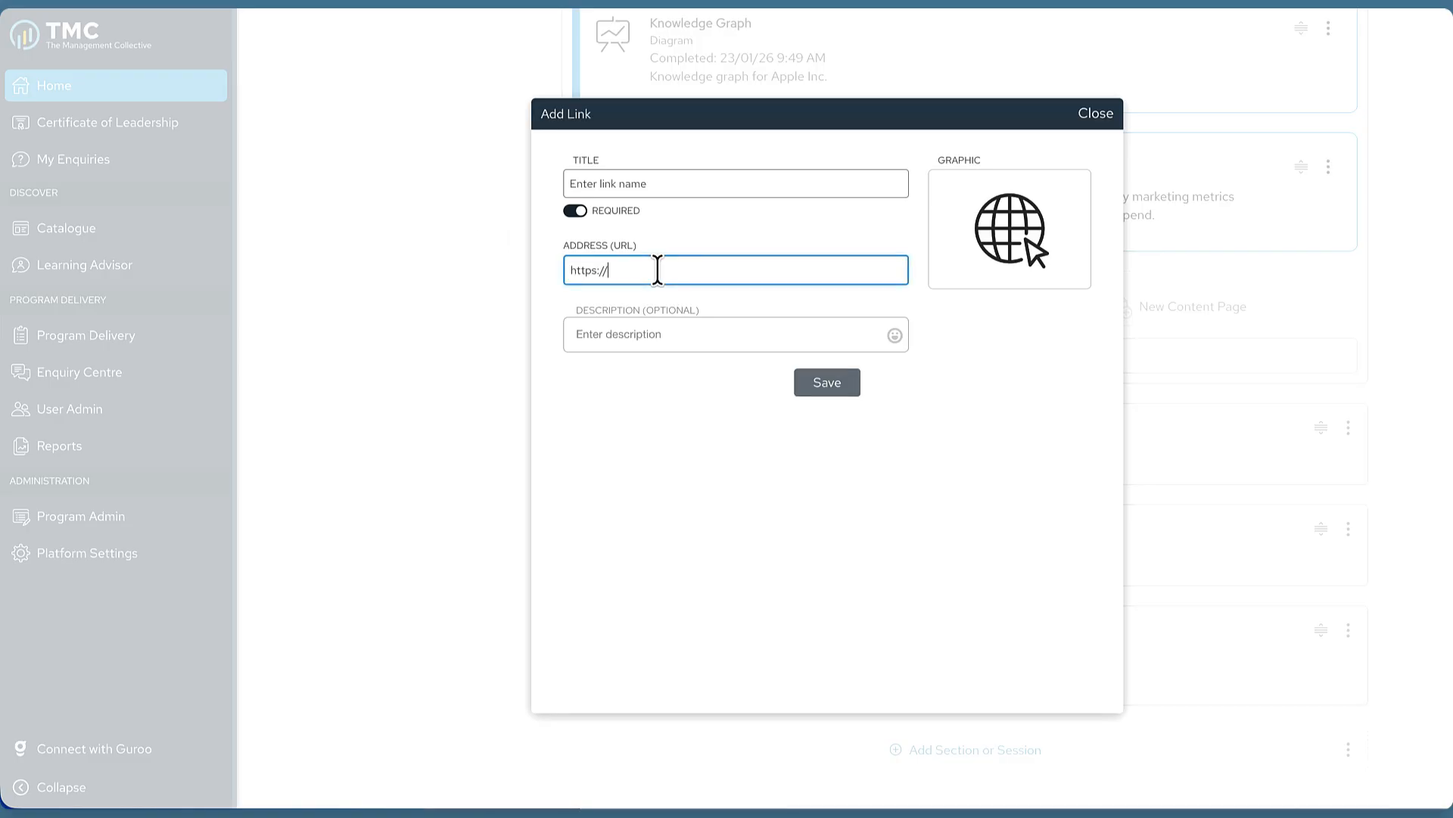
click(608, 184)
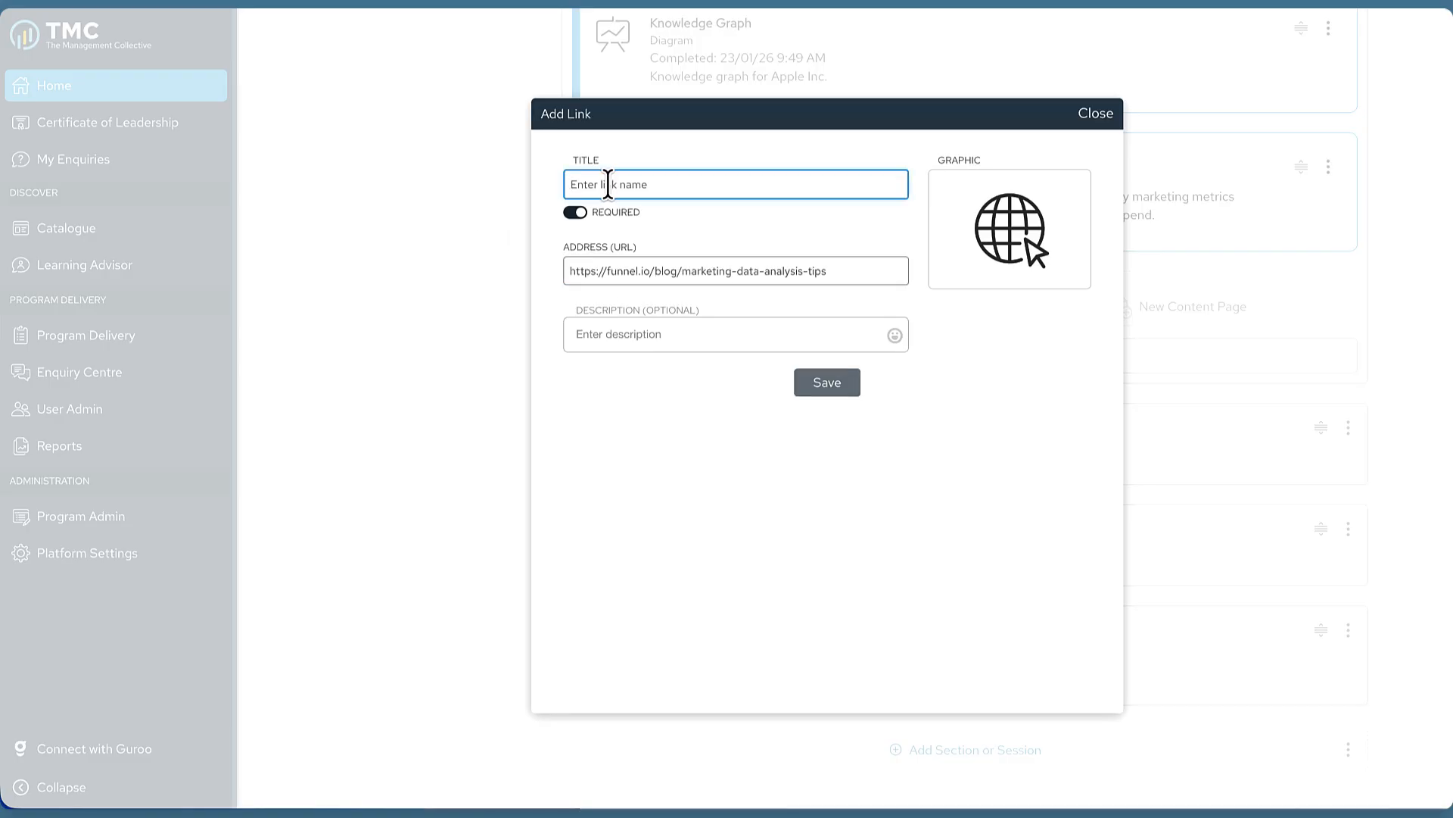
text(Marketing Data Analysis Tips)
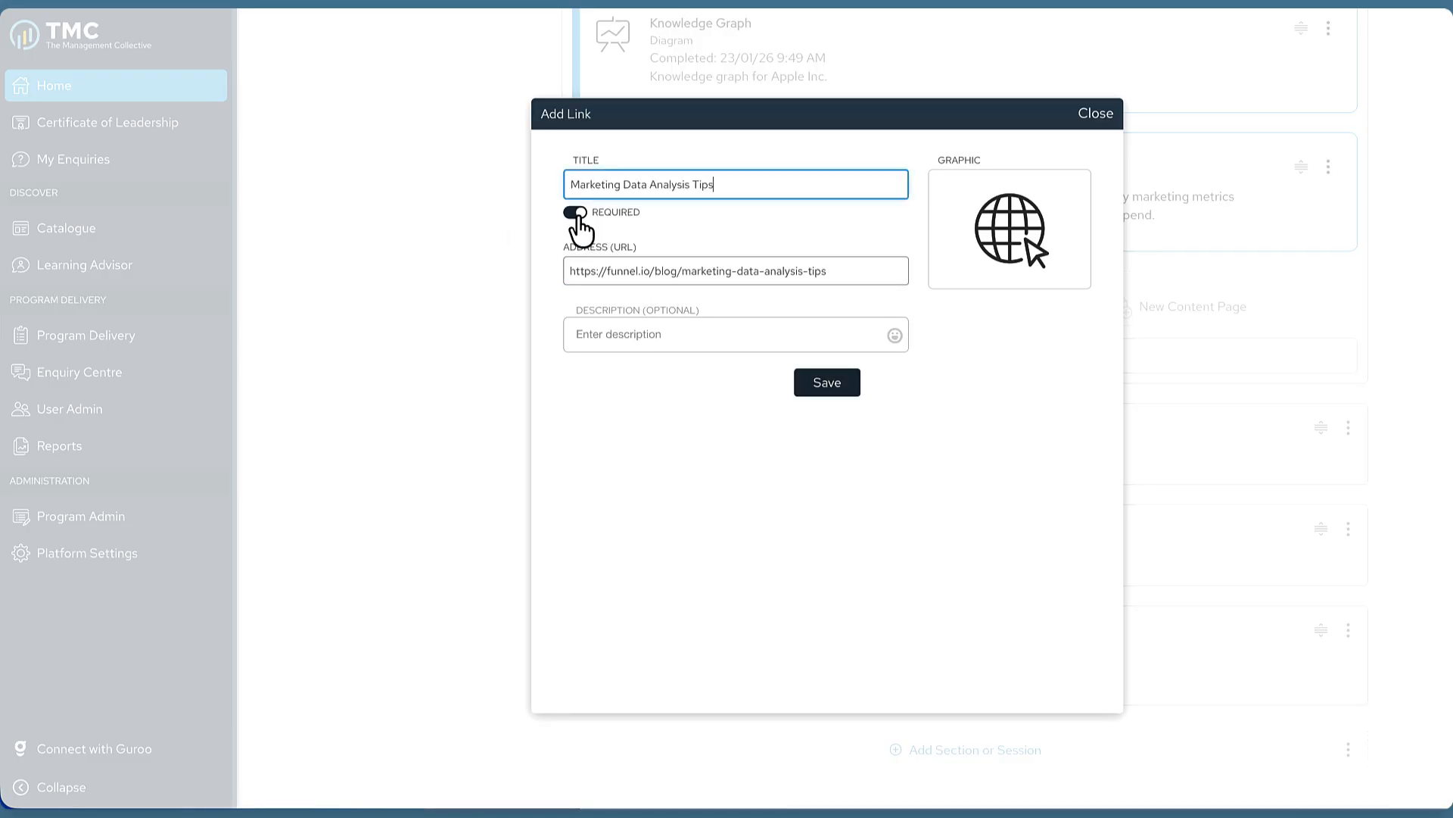
Enter the link's description about turning marketing data into actionable insights through six core analytical approaches, and save the link.
mouse_move(999, 226)
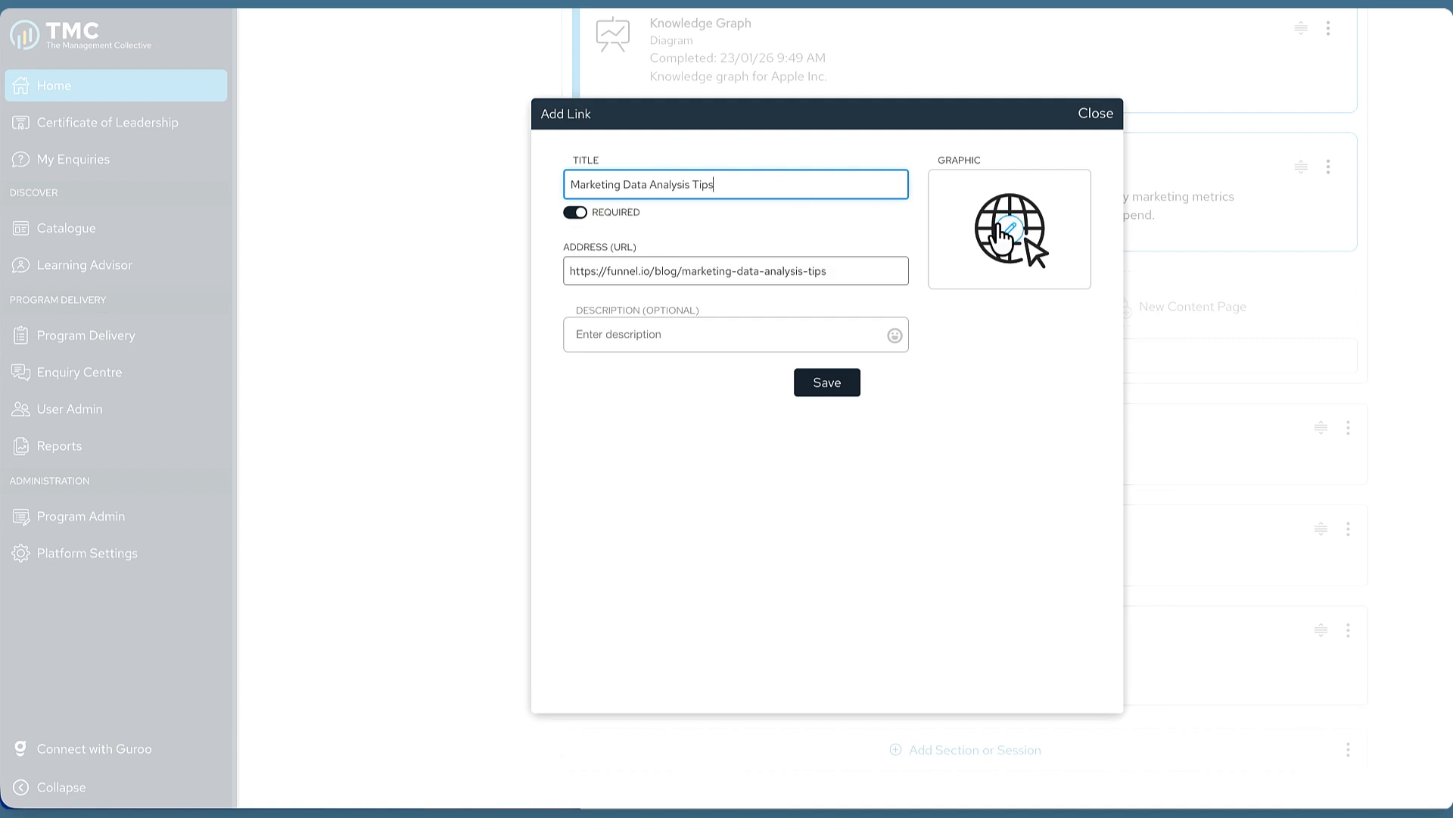
click(613, 334)
text(This article provides practical guidance on transforming marketing data into actionable insights through six core analytical approaches. It covers essential techniques including starting with clear questions, segmenting data effectively, using historical context, identifying meaningful patterns, measuring against goals, and recognising outliers that reveal opportunities or errors.)
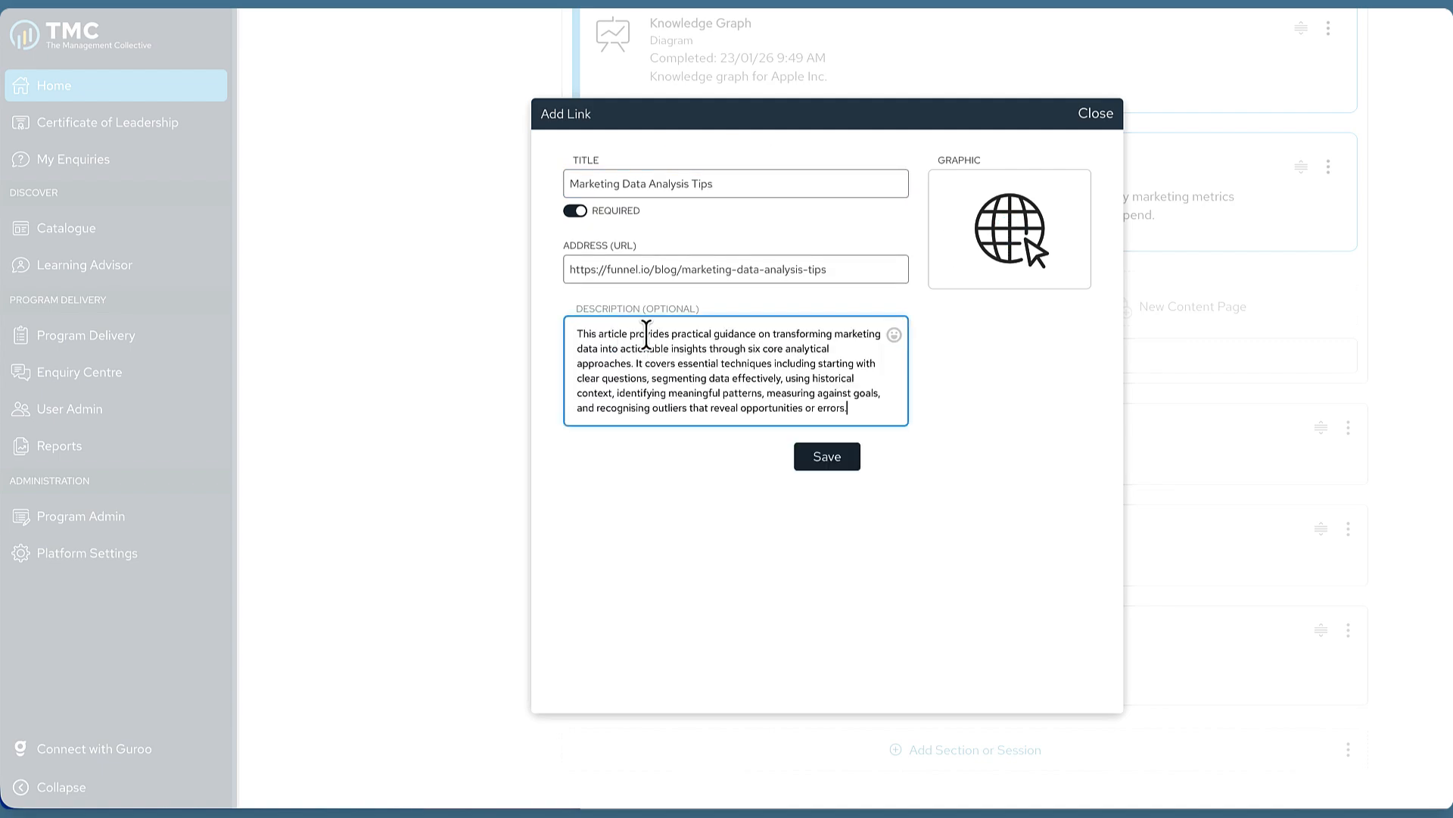
click(811, 457)
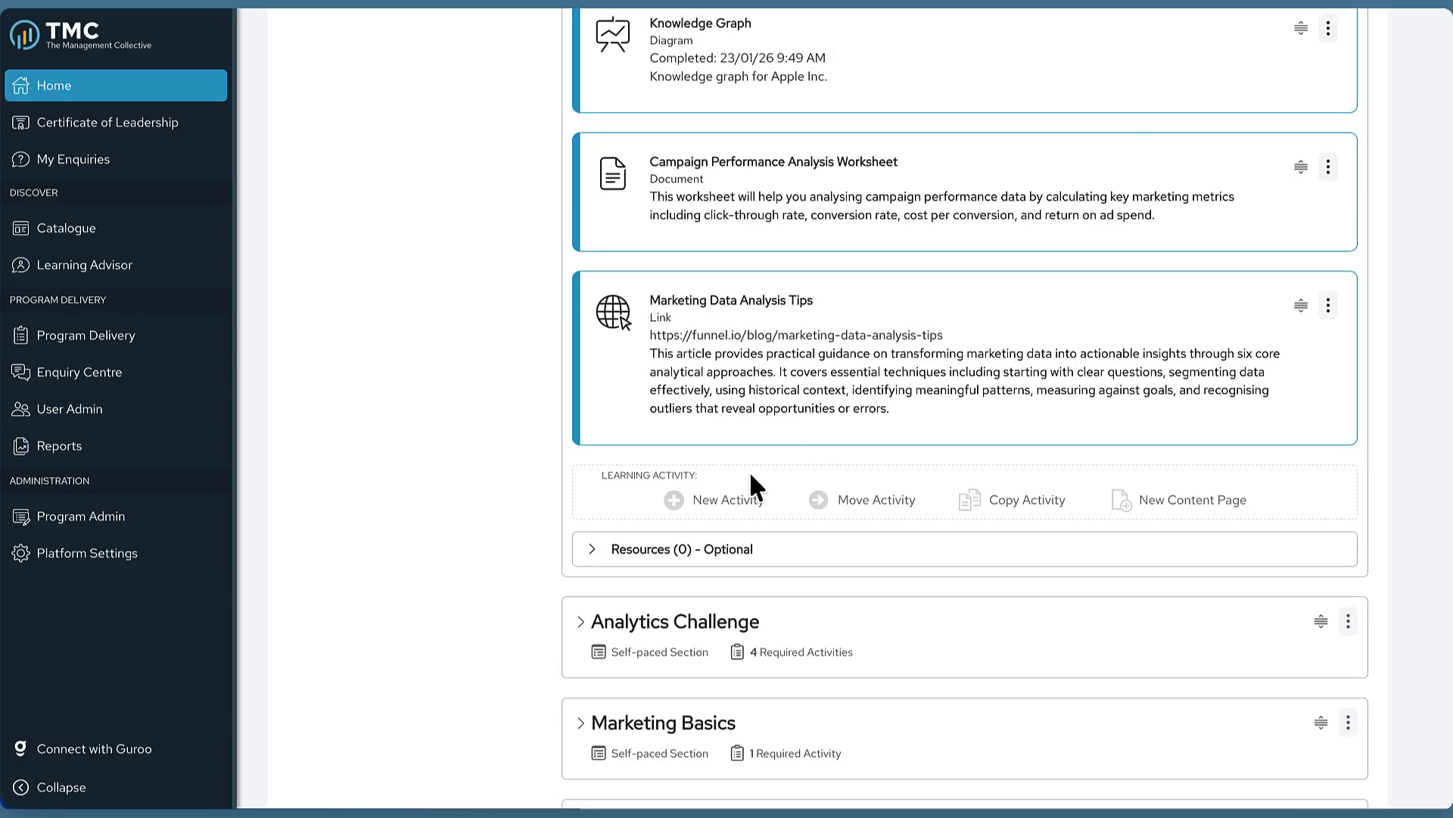
Start a Text activity titled "Did you know?" and enter the description about companies using data-driven marketing being six times more likely to be profitable.
click(731, 500)
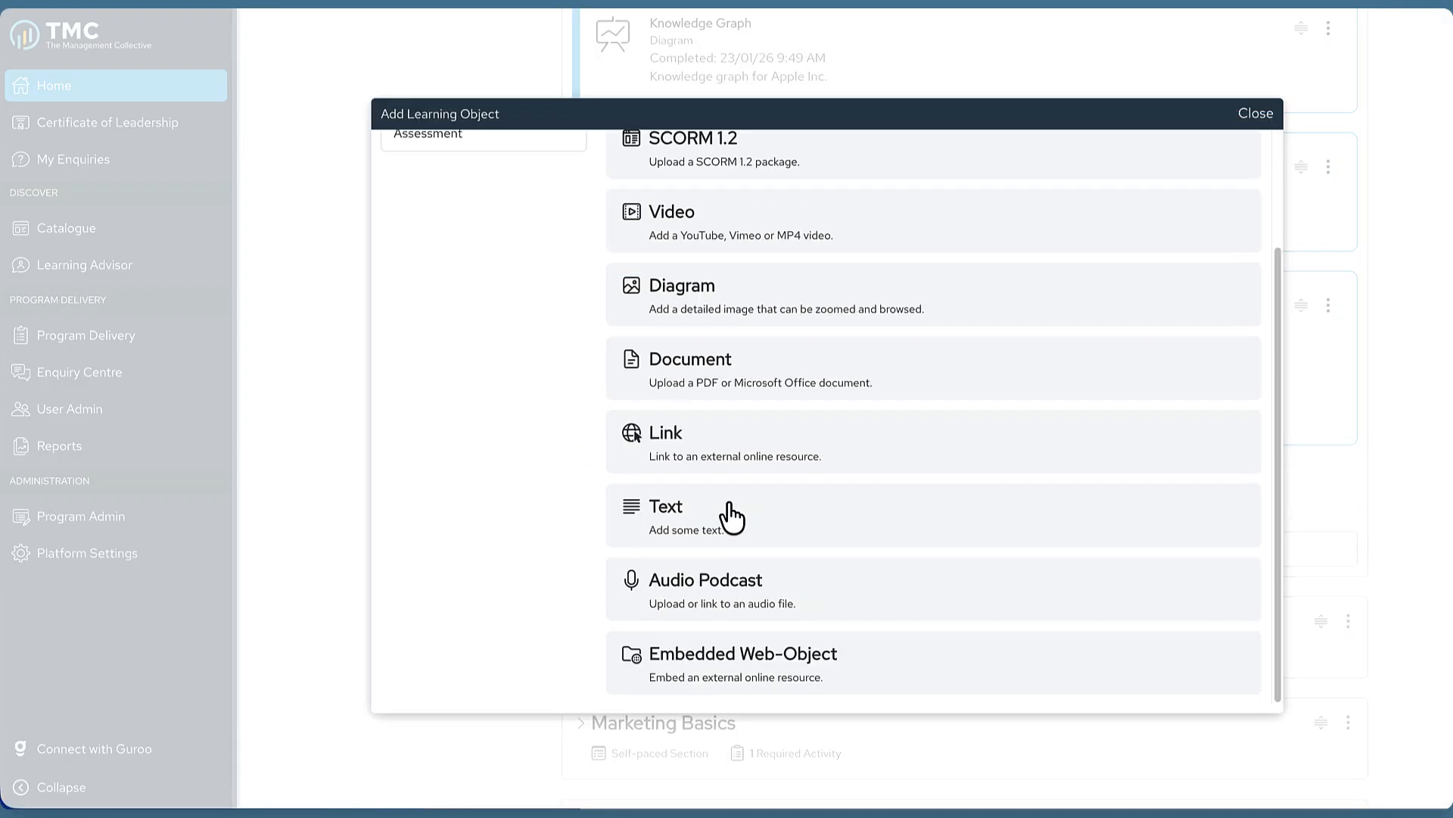
click(731, 503)
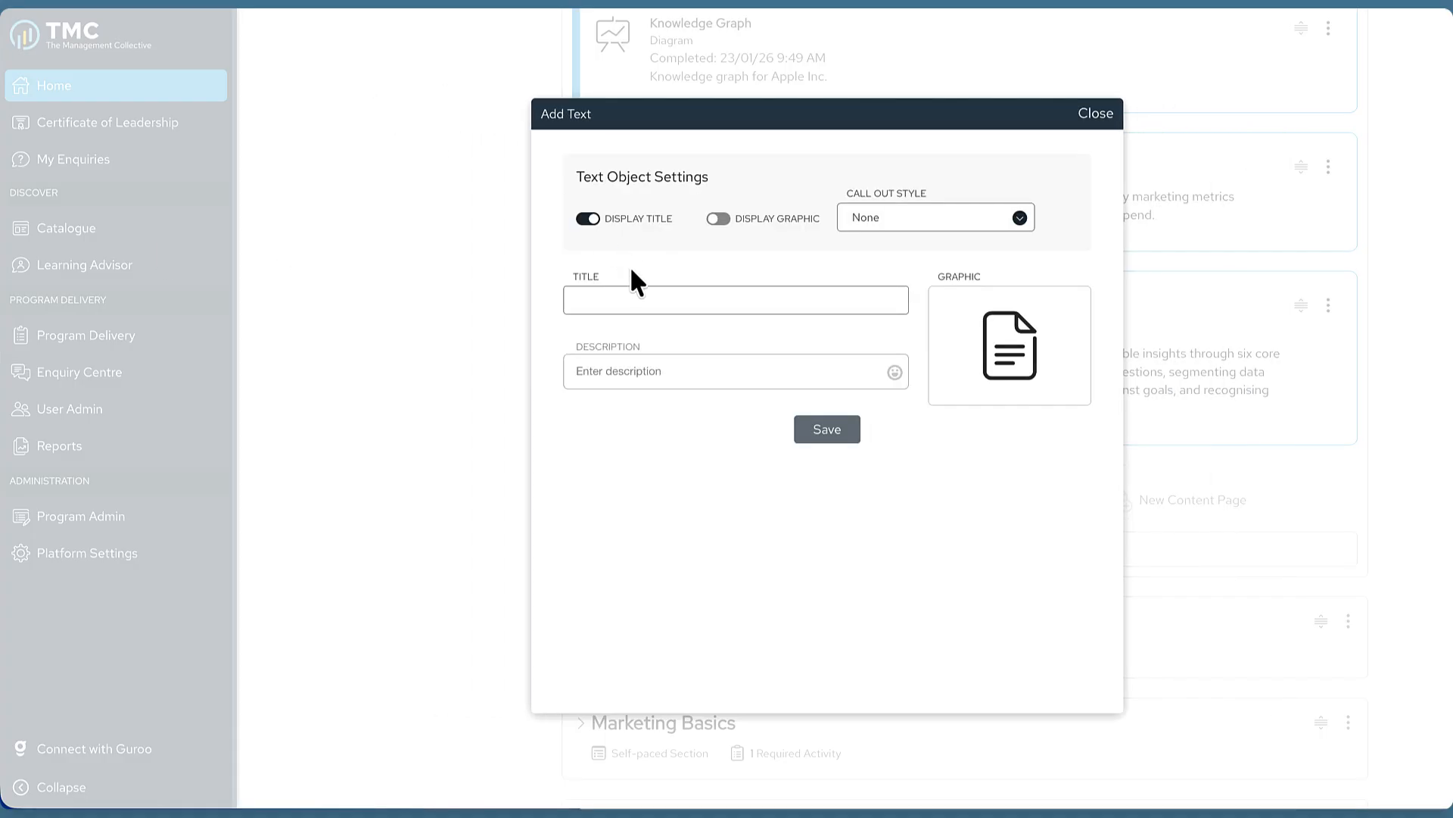
click(582, 303)
text(Did you know?)
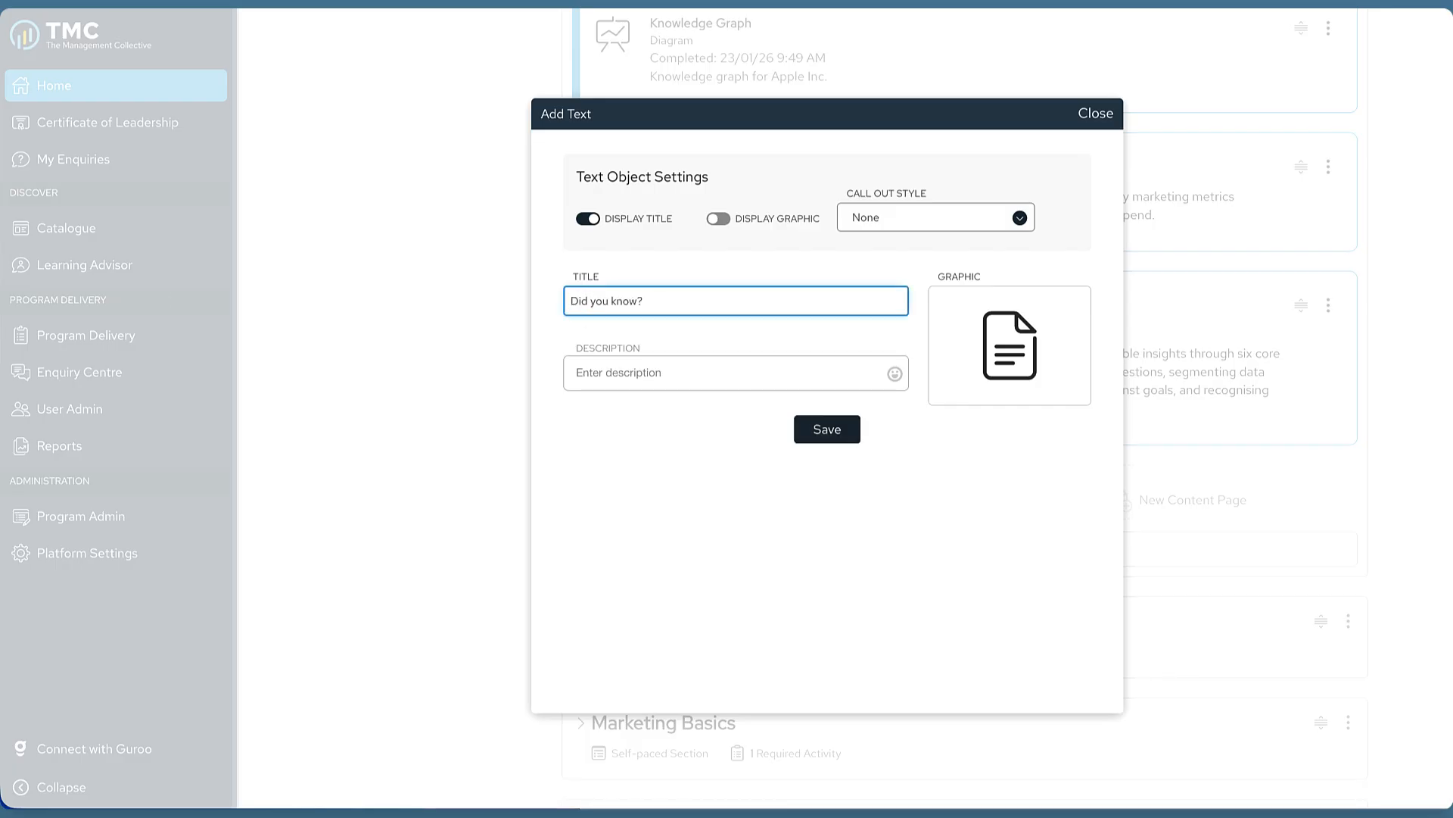
key(Tab)
text(Companies that use data-driven marketing are six times more likely to be profitable year-over-year. Even basic analytics can help you identify which channels are worth your investment and which ones are draining your budget.)
click(692, 478)
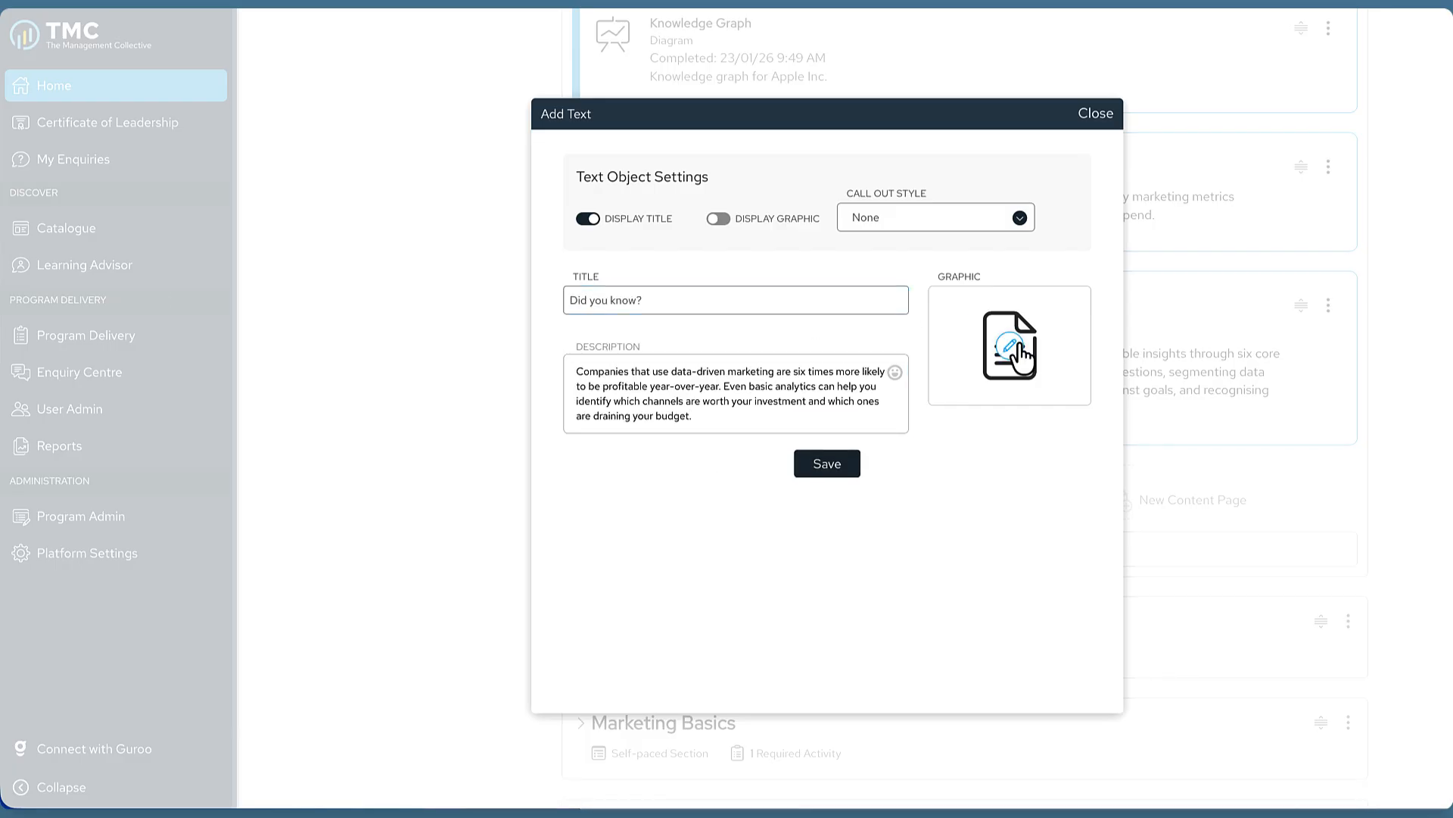
Browse the stock icons available for the "Did you know?" text's graphic and return to its settings without choosing one.
click(1014, 353)
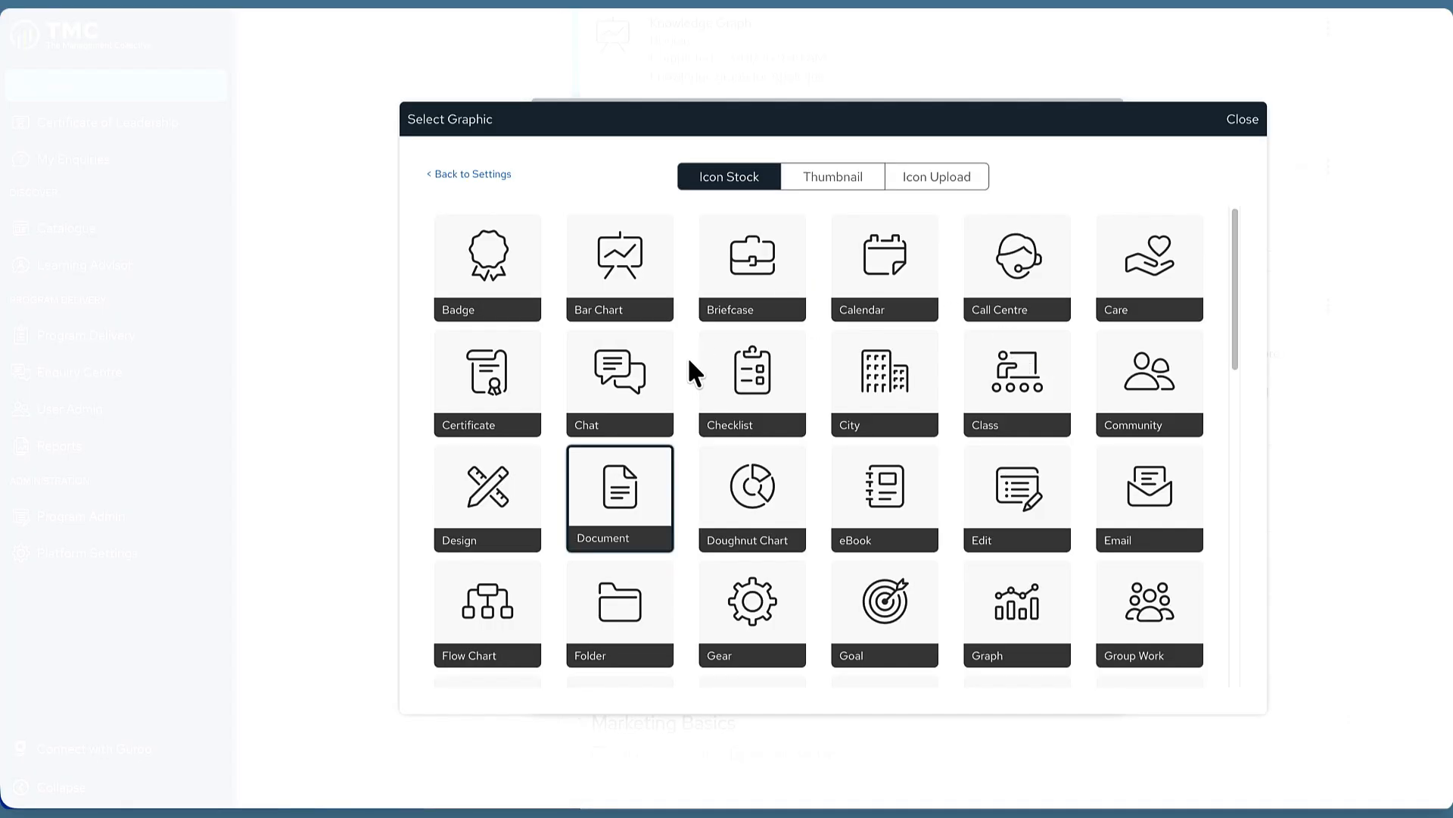
scroll(719, 421, down, 8)
scroll(723, 424, up, 7)
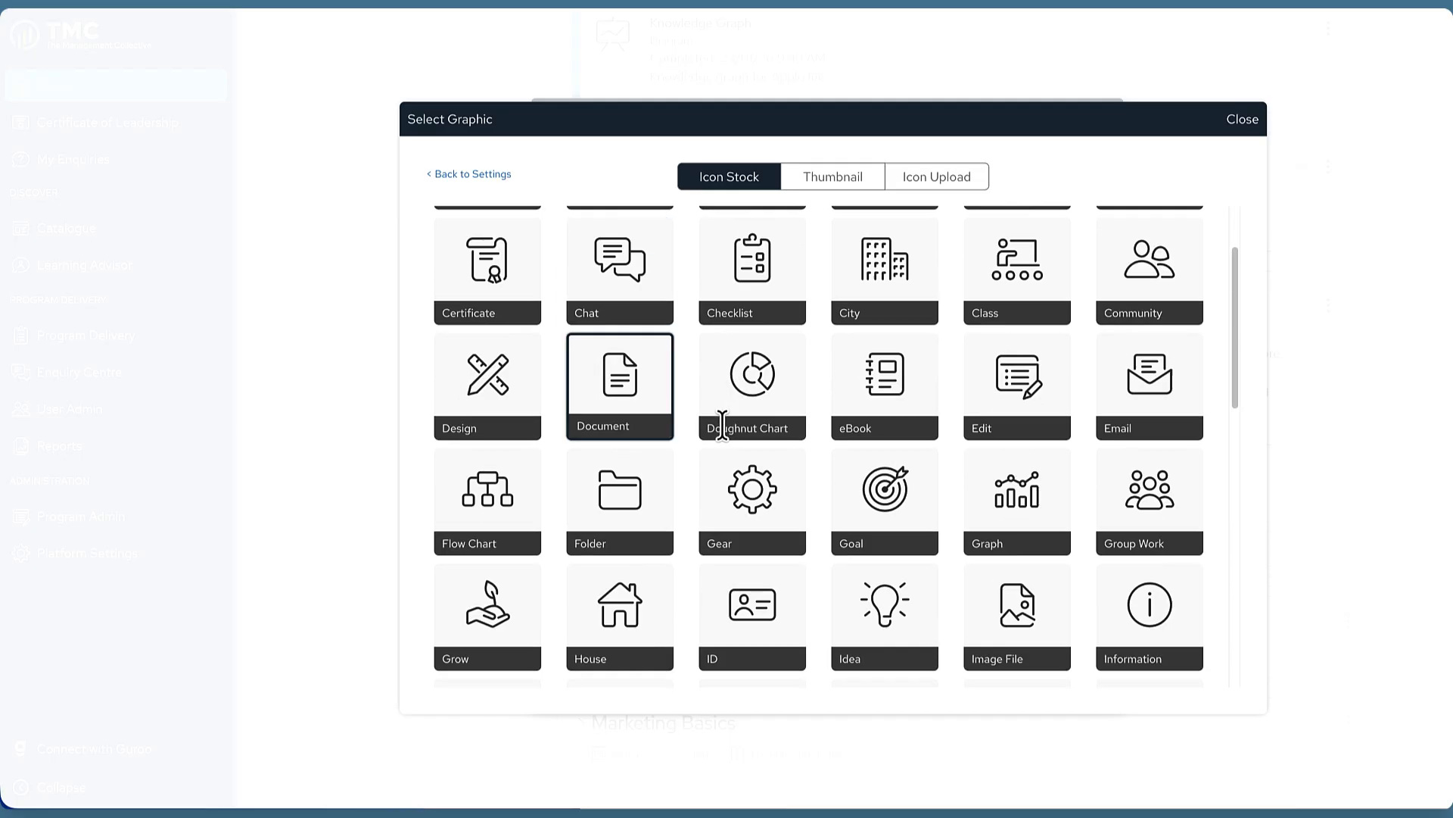
scroll(723, 423, up, 2)
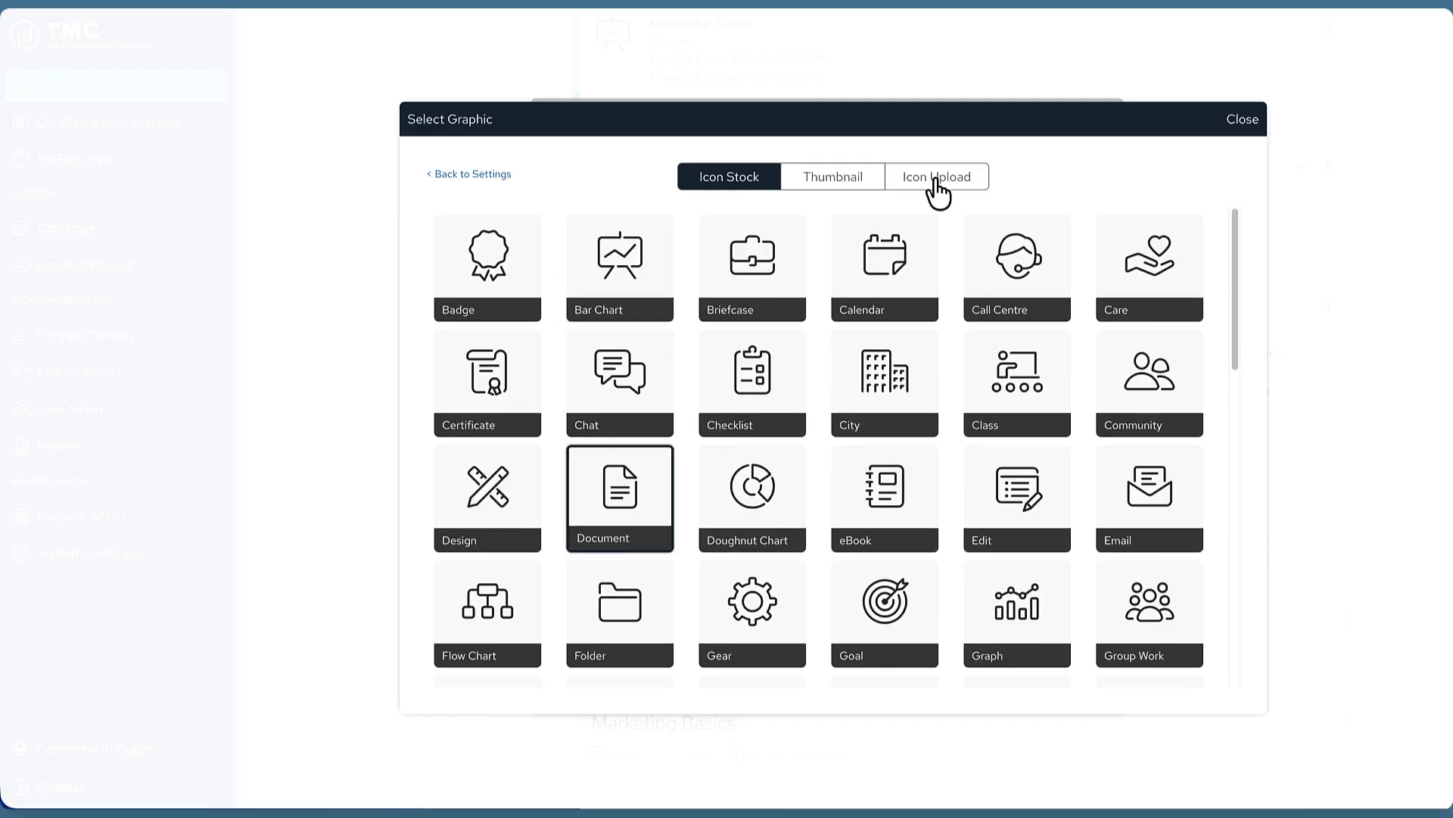
click(448, 175)
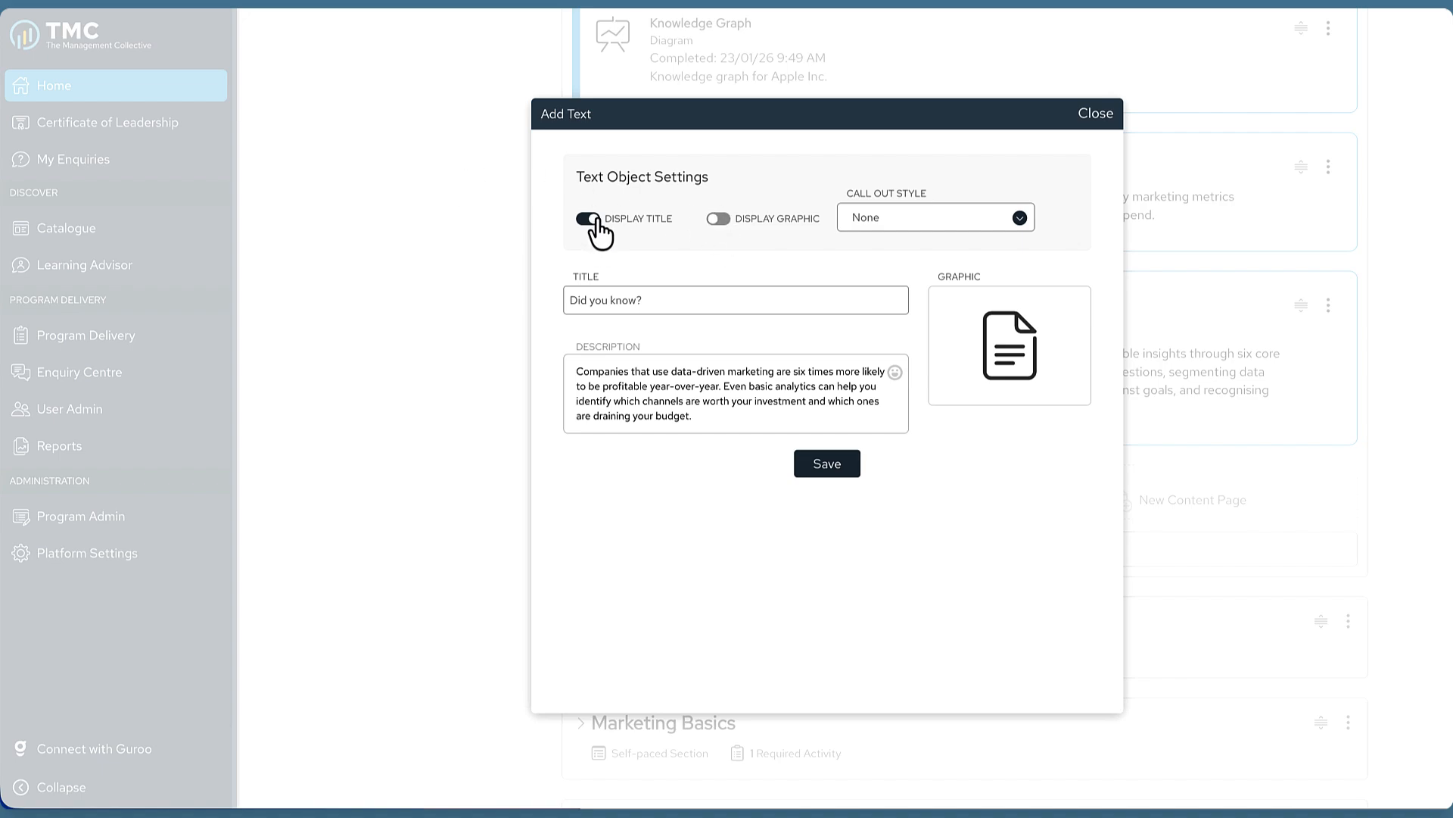
Set the "Did you know?" text's call out style to Call Out Style 1 and save the activity.
click(922, 216)
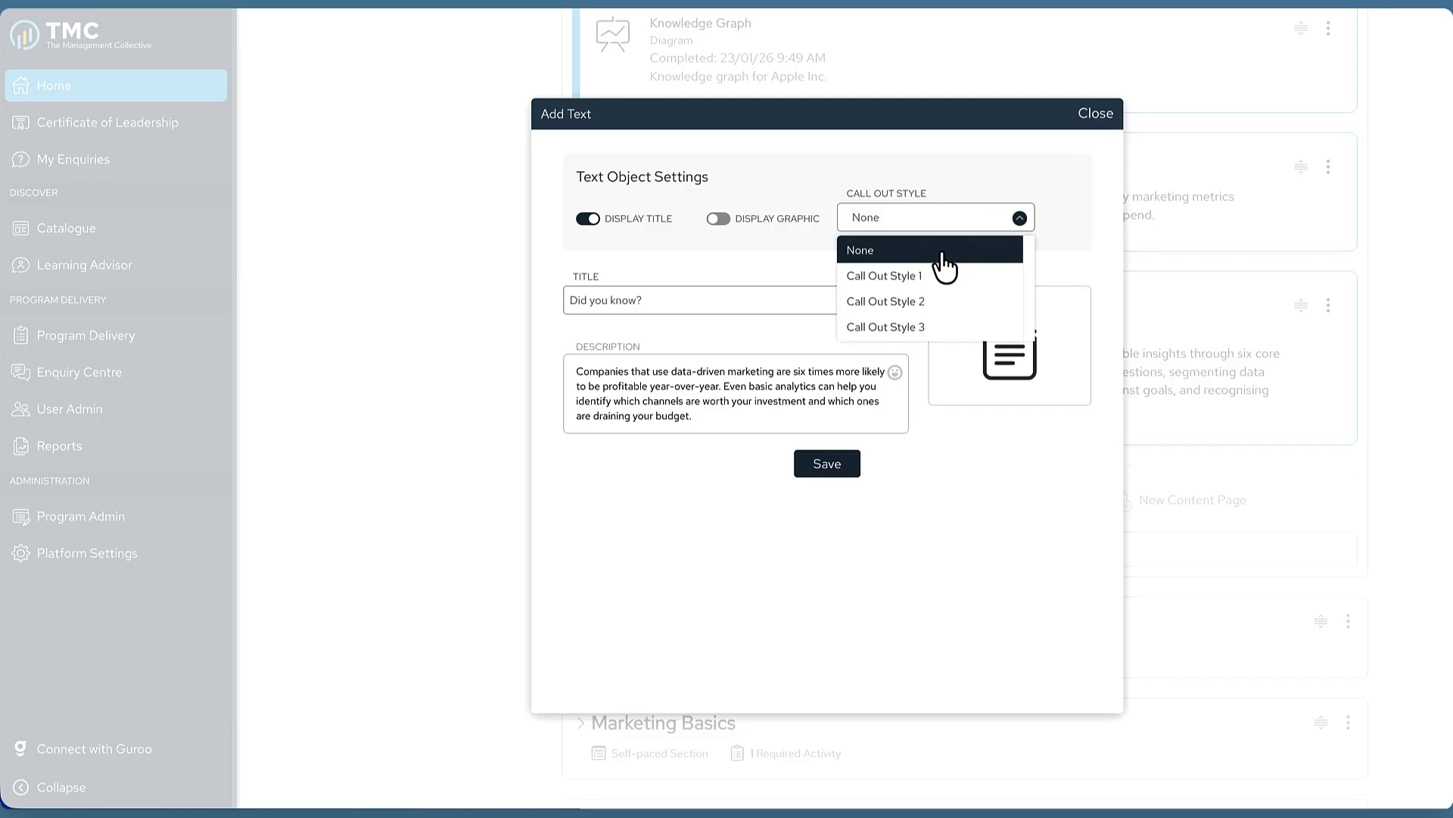
click(895, 276)
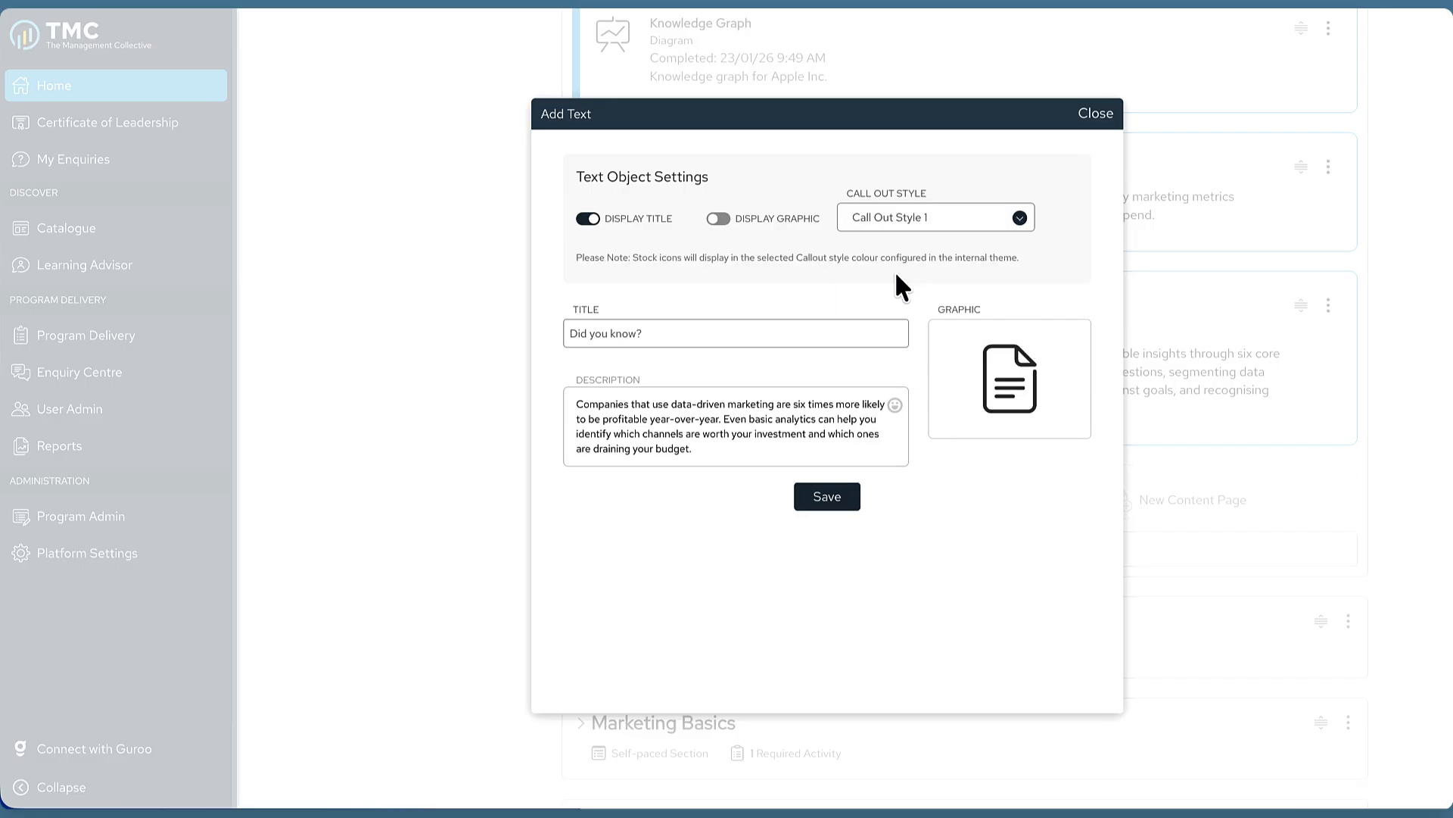
click(845, 498)
Start another Text activity titled "Tip" and enter the description about asking a clear question before diving into complex analytics.
scroll(837, 510, down, 3)
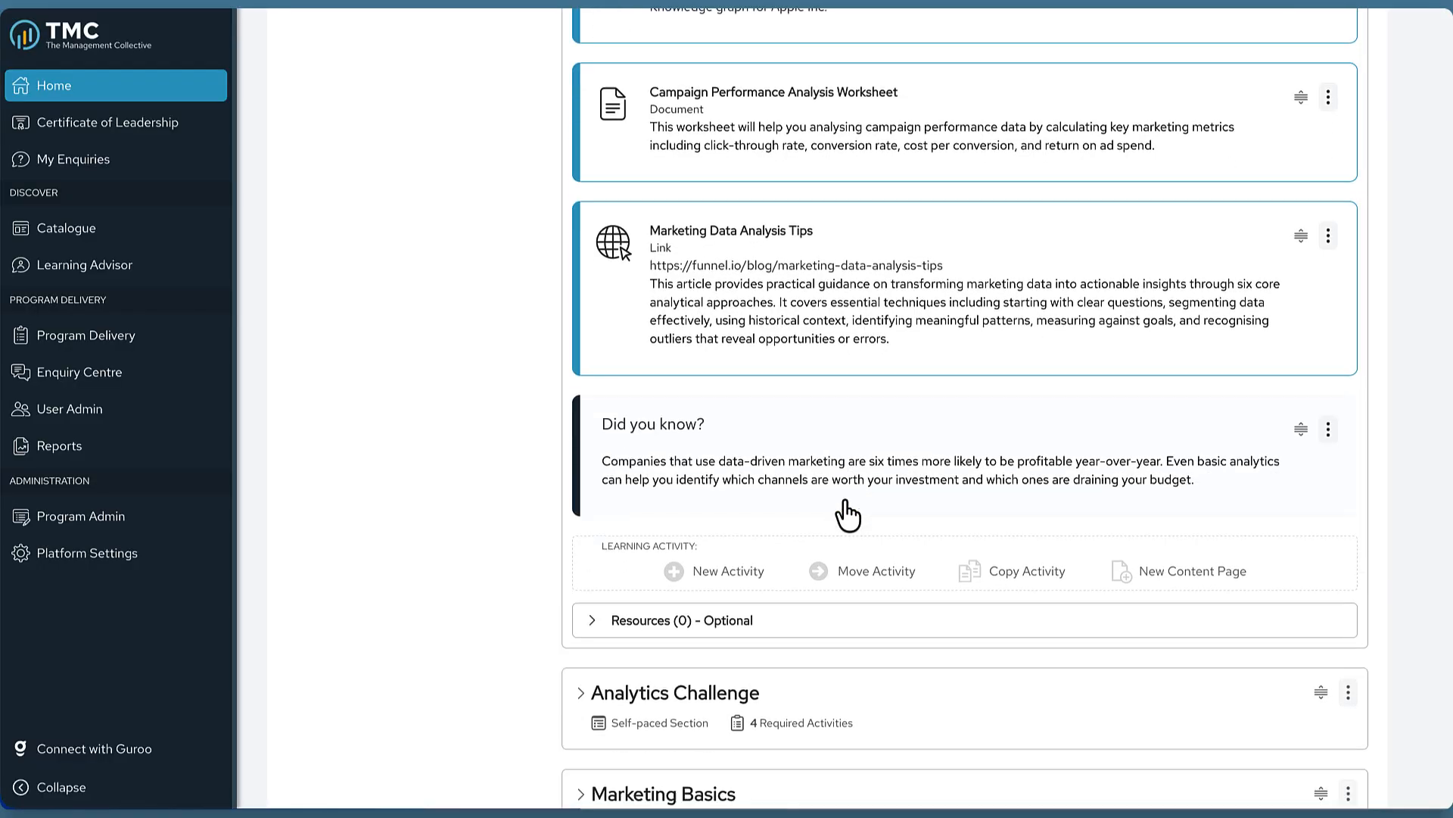
click(728, 421)
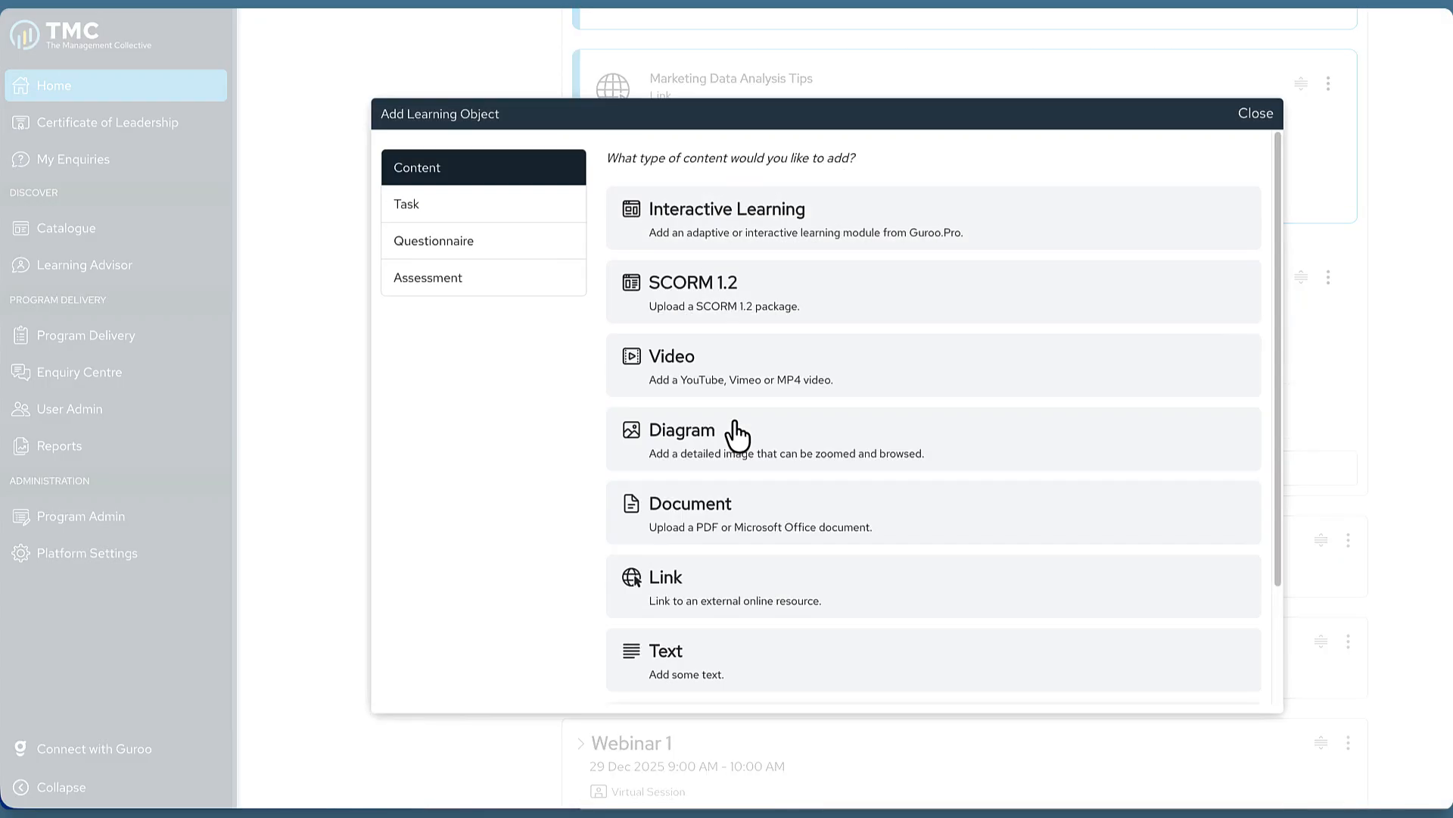
click(735, 661)
click(660, 373)
text(Before diving into complex analytics, start by asking a clear question. "Which campaign performed best?" is more actionable than "Let's look at all our data." Focused questions lead to meaningful insights you can actually use.)
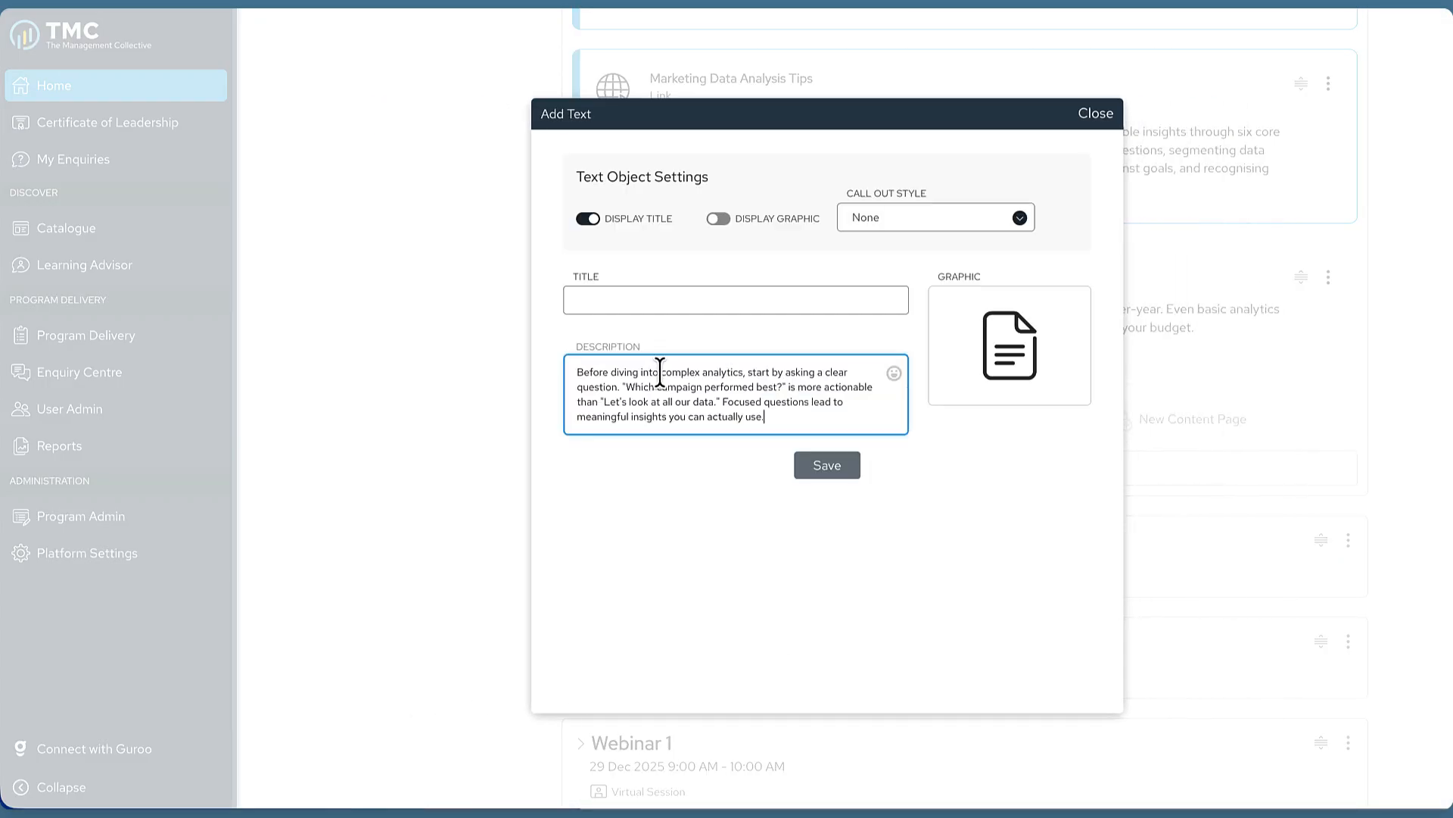
click(712, 300)
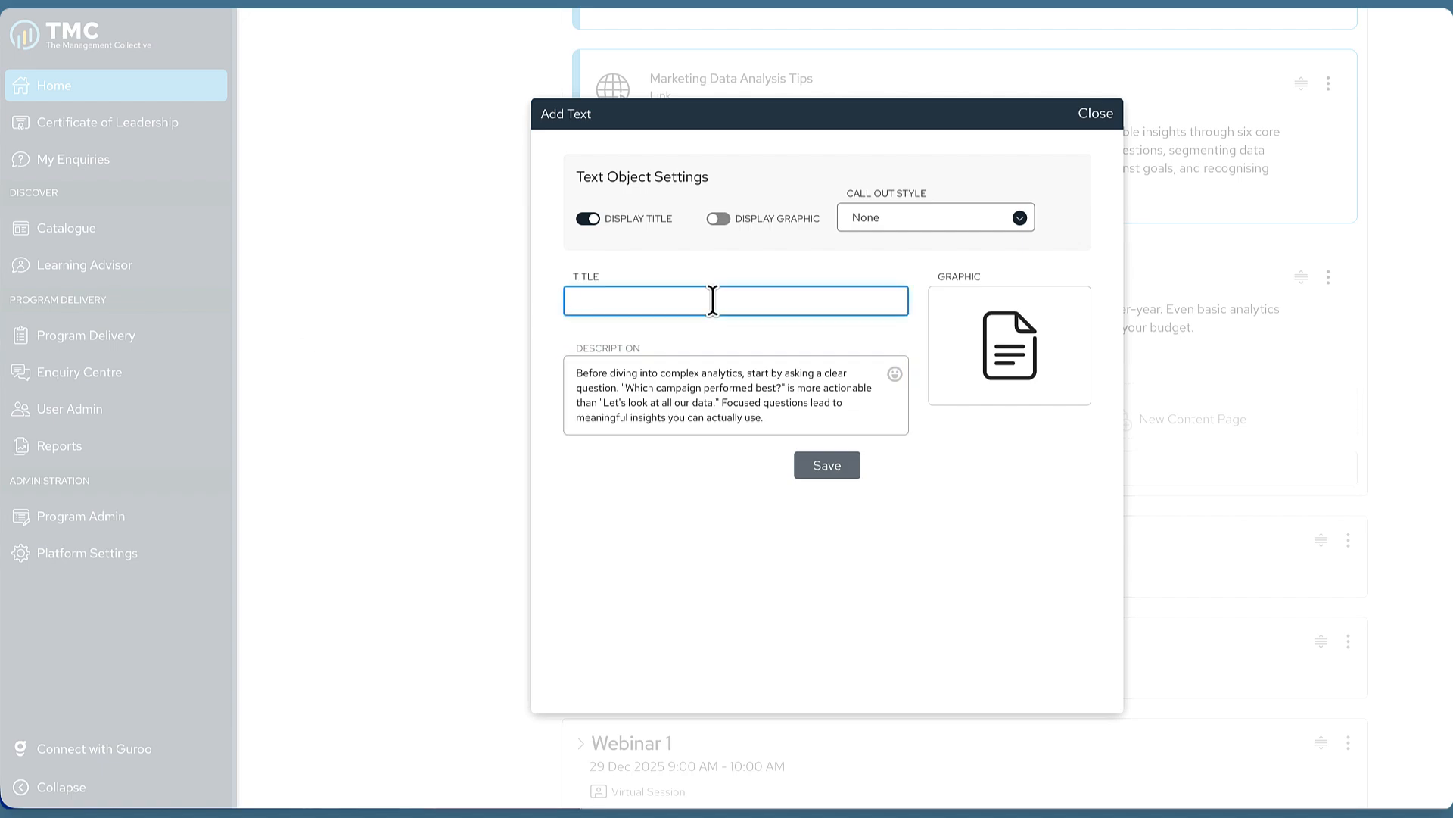
text(Tip!)
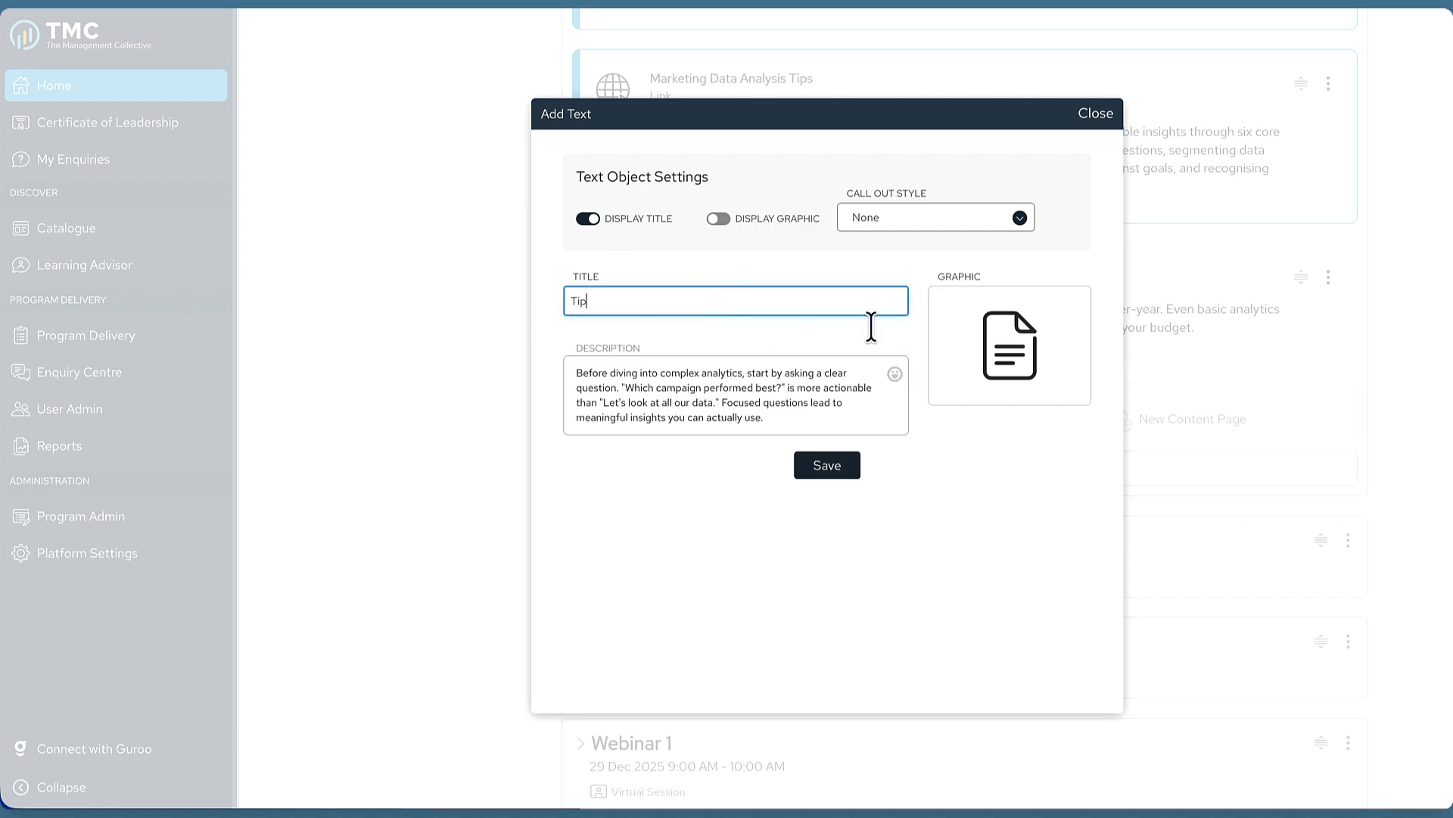
Choose the stock Idea icon as the Tip text's graphic and save the choice.
click(1024, 356)
click(1025, 344)
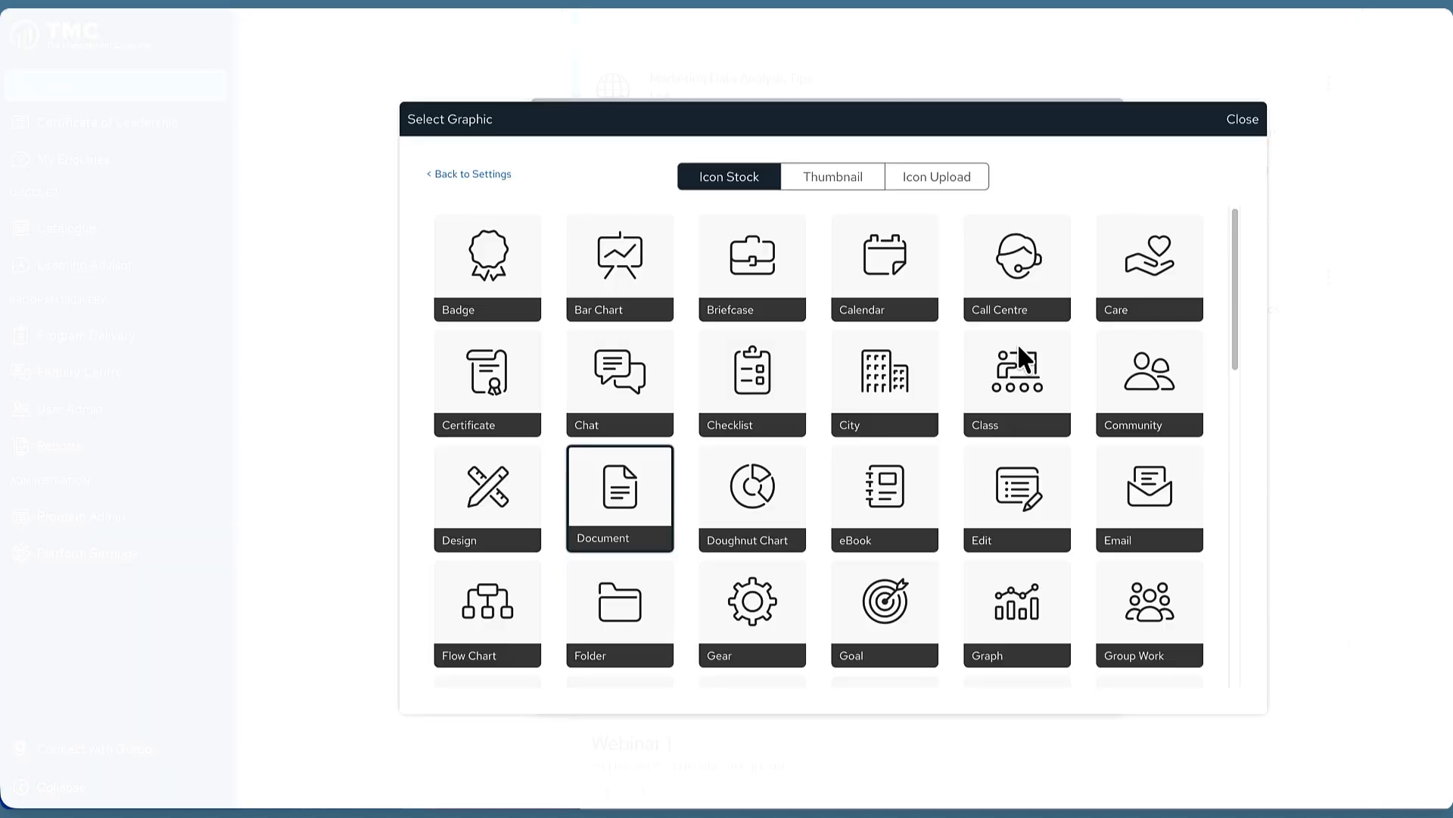
scroll(1035, 466, down, 3)
scroll(1036, 467, down, 2)
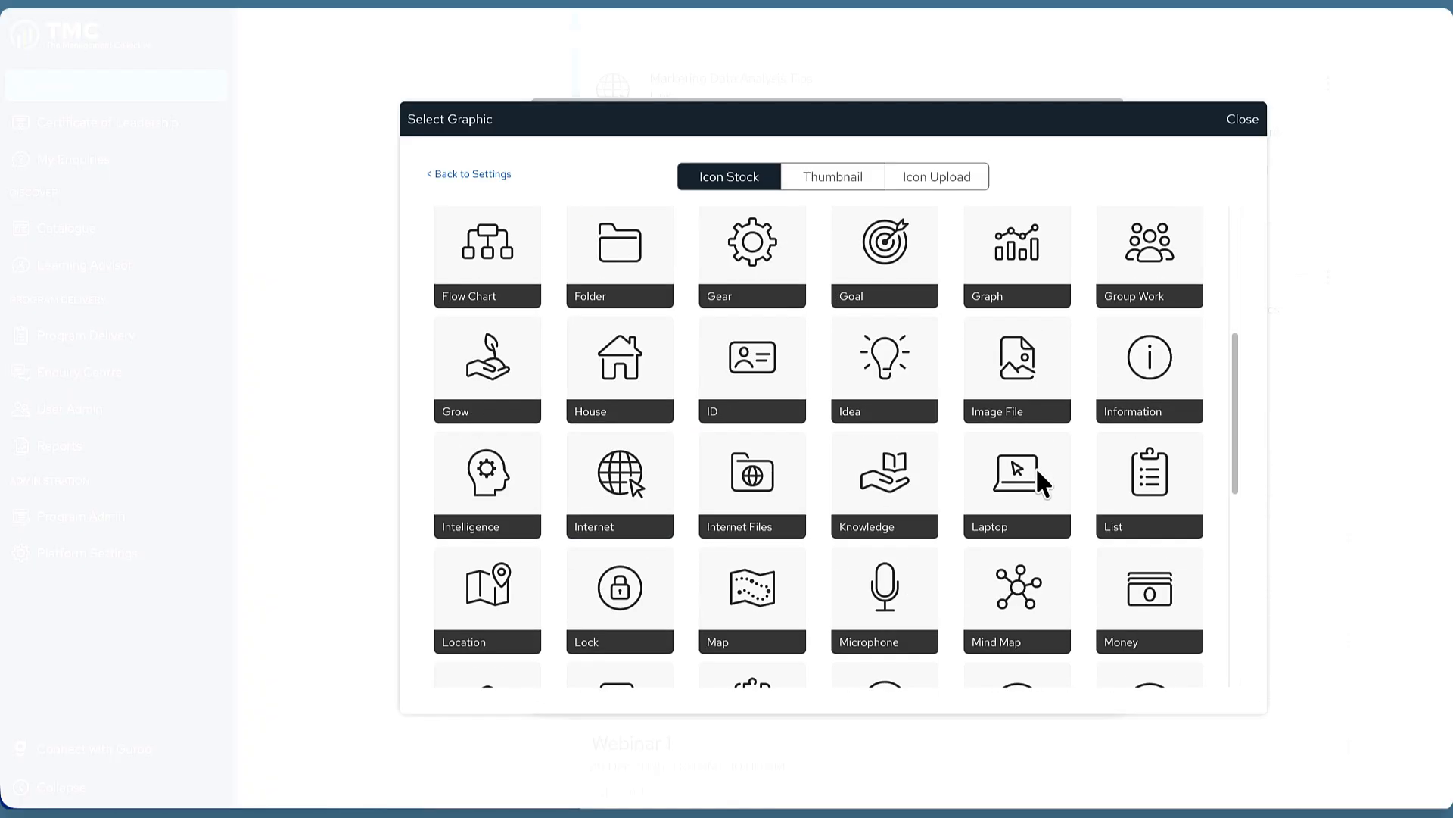
click(888, 357)
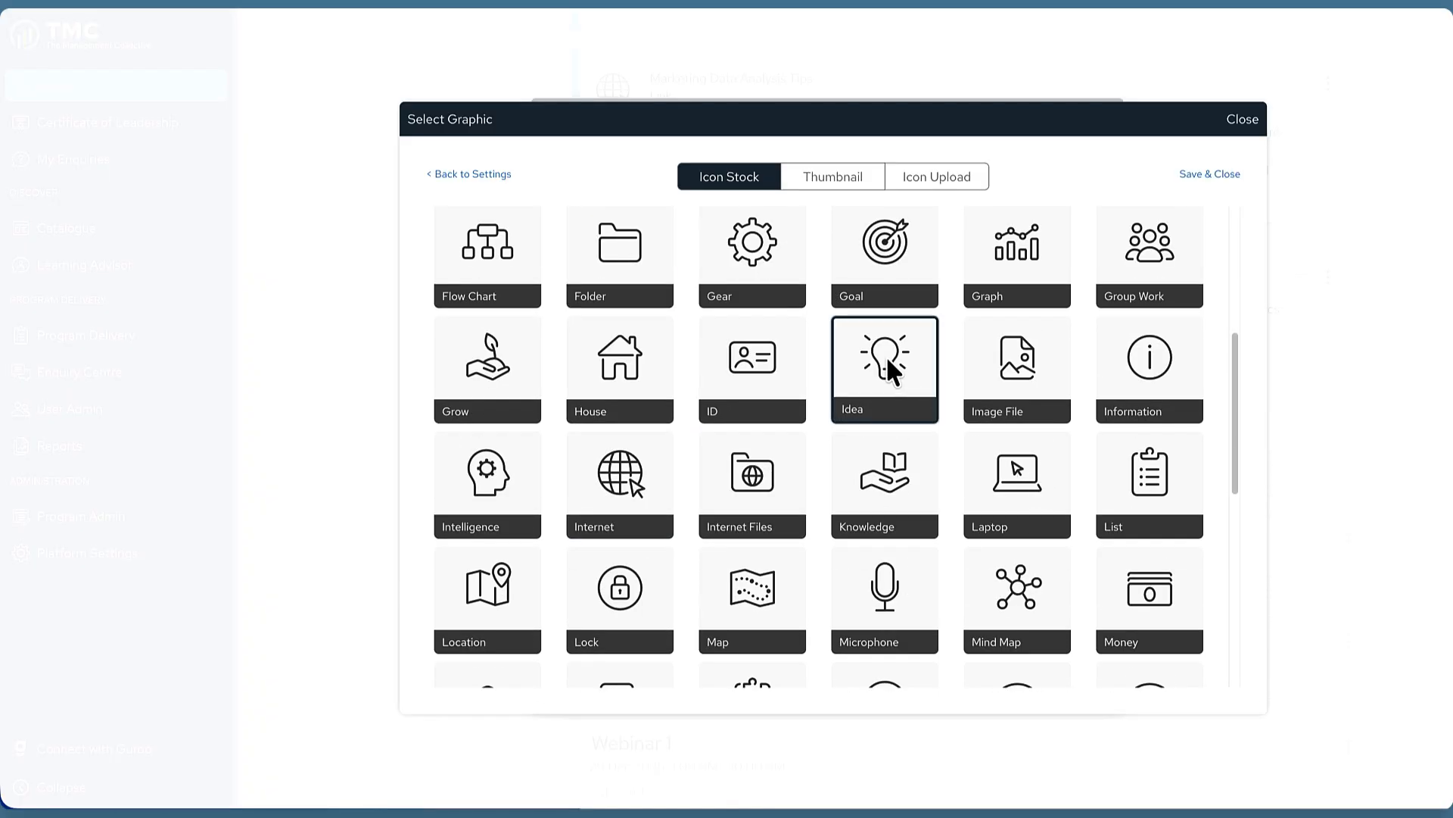
click(1204, 174)
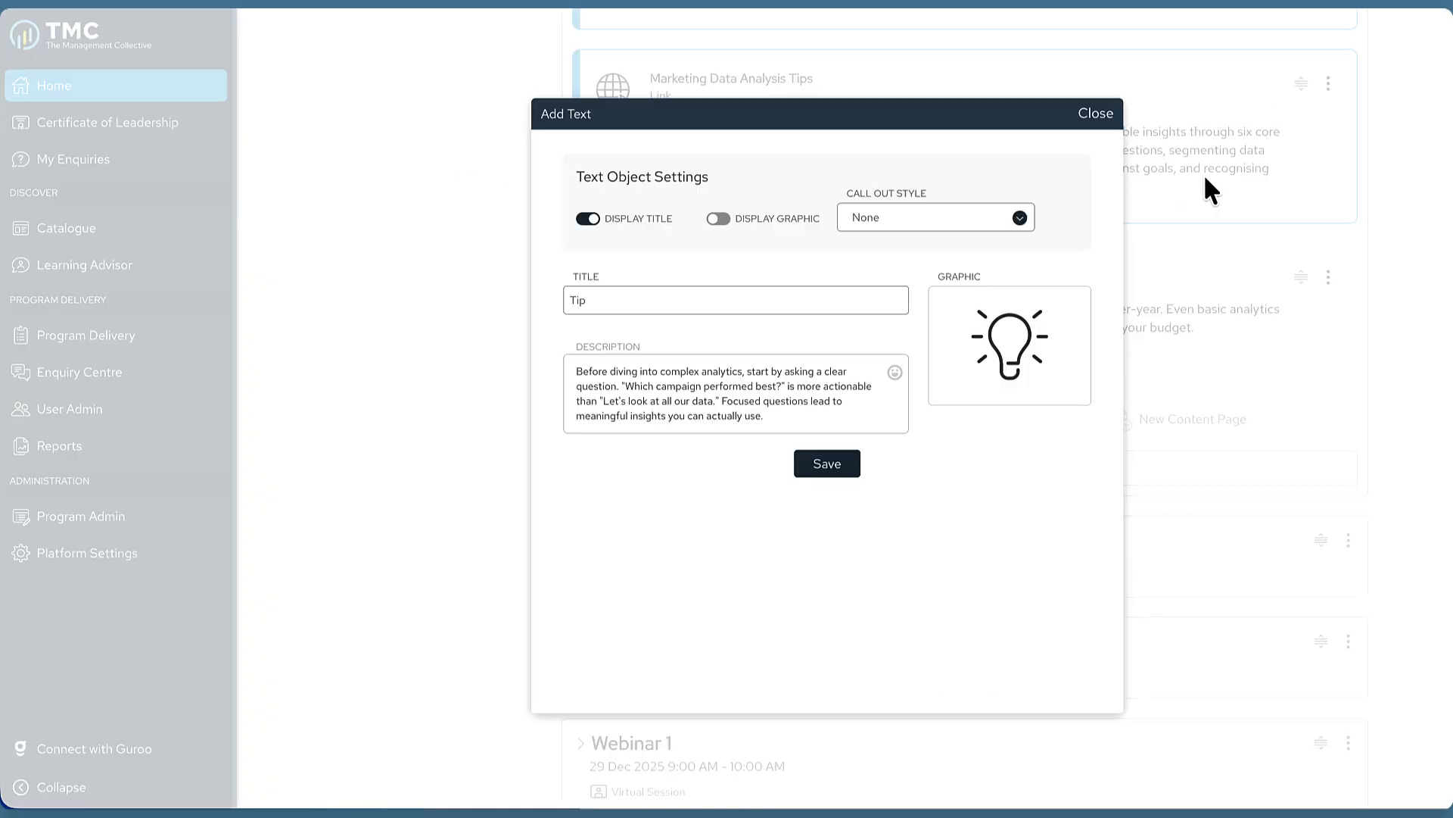
Set the Tip text's call out style to Call Out Style 3 and save the activity.
click(892, 227)
click(912, 328)
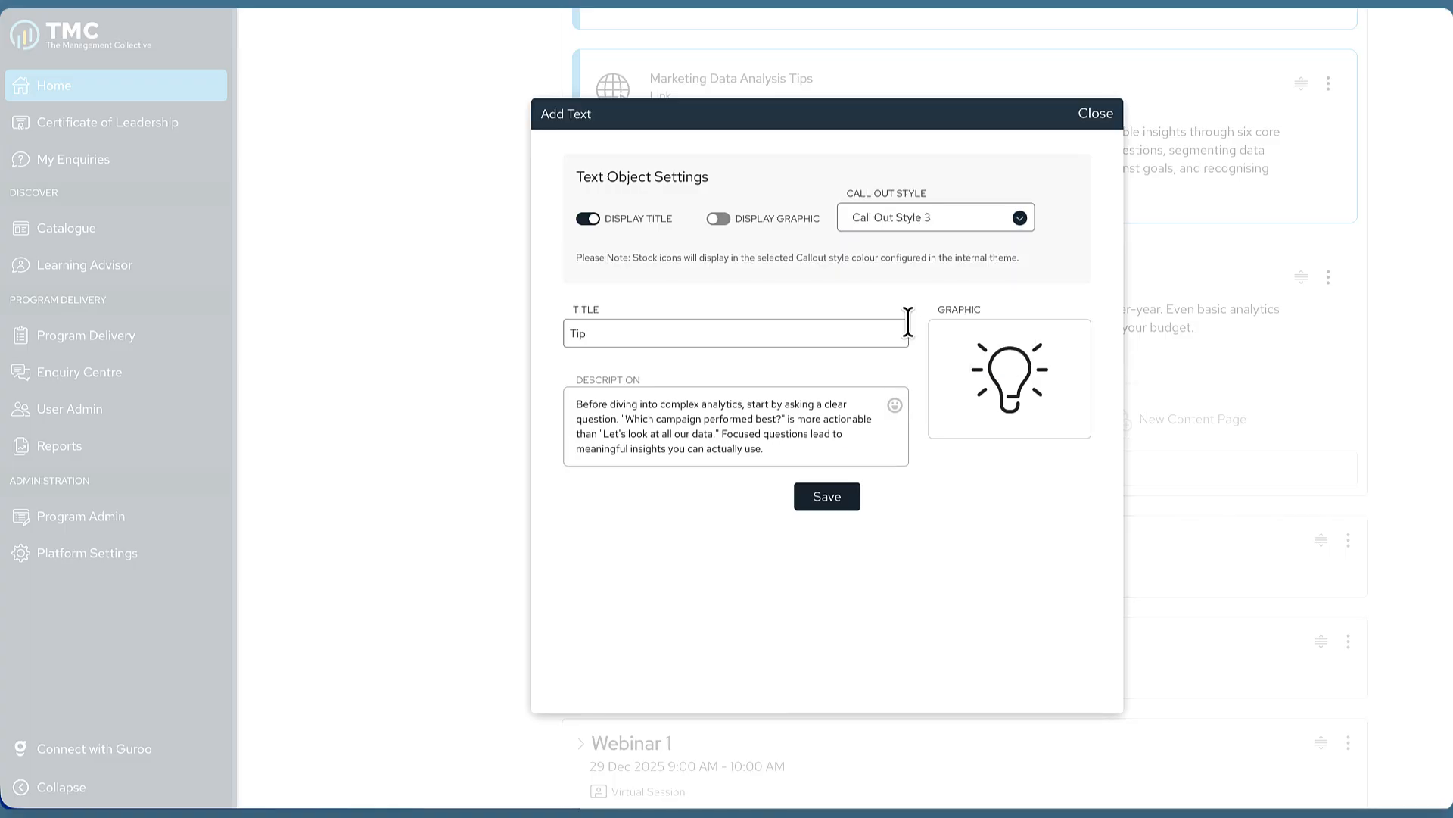
click(829, 502)
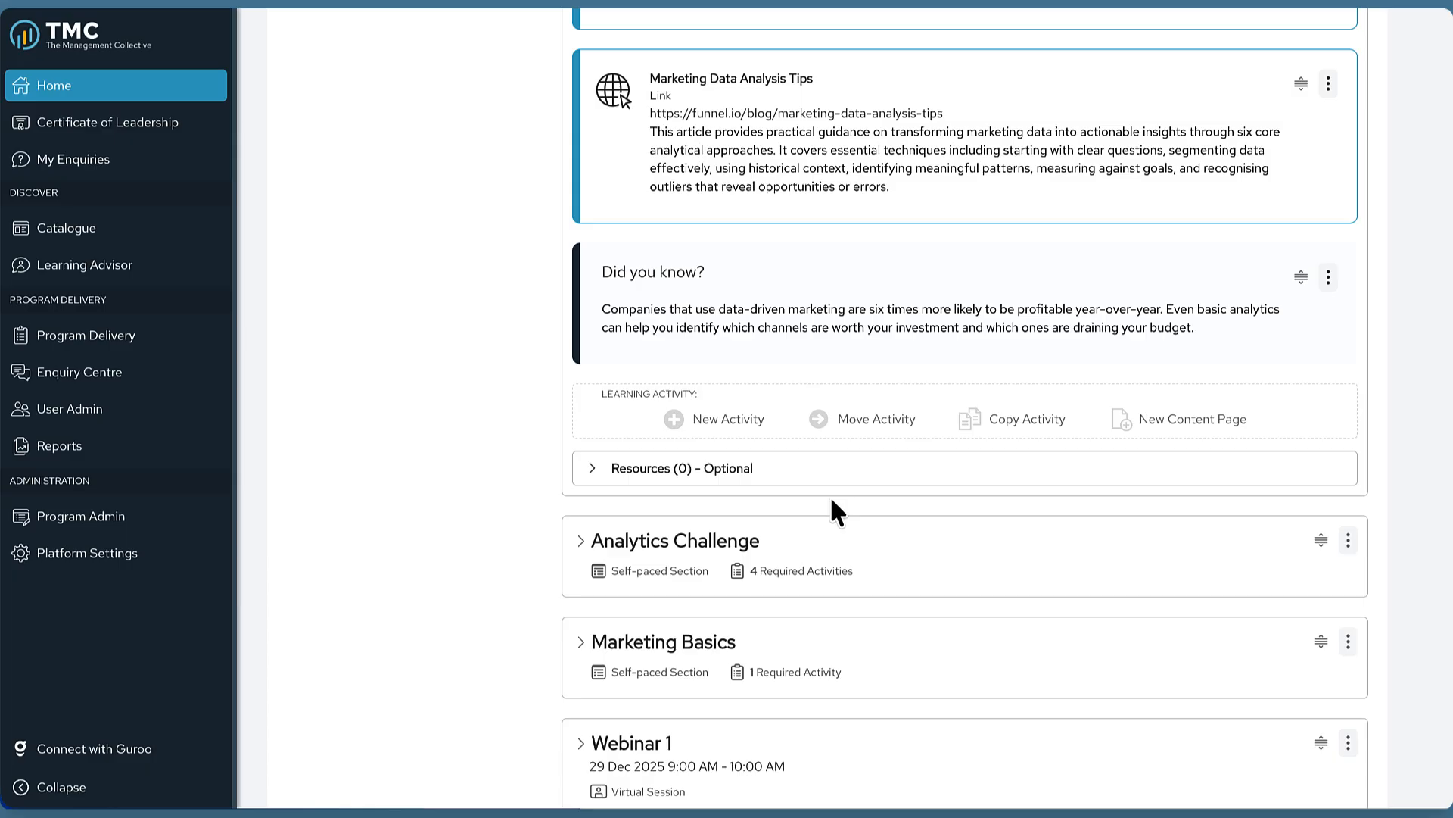
Switch to Learn mode and review the New Activities section, including the link and the "Did you know?" and Tip texts.
scroll(1094, 461, up, 20)
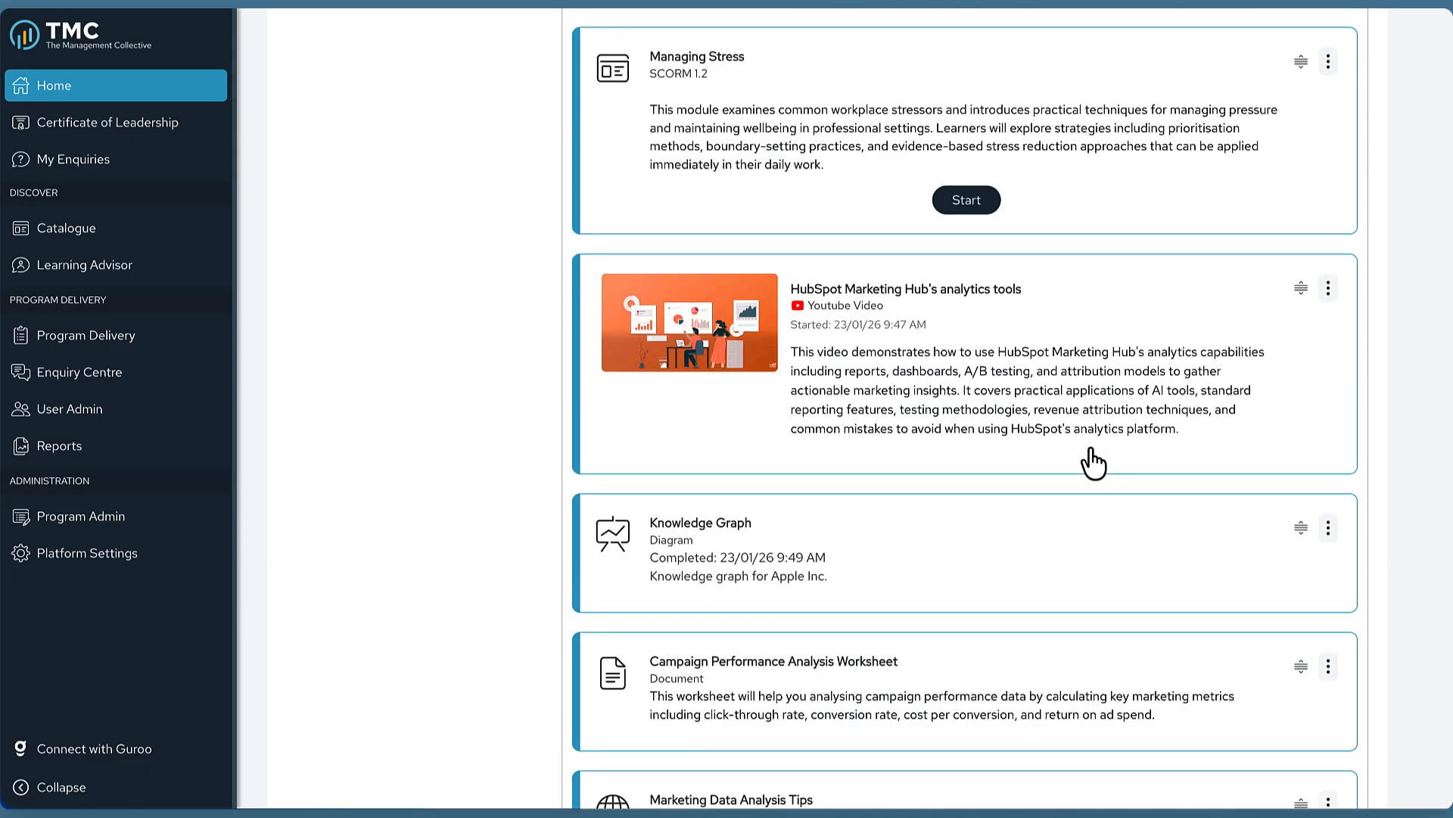
click(835, 29)
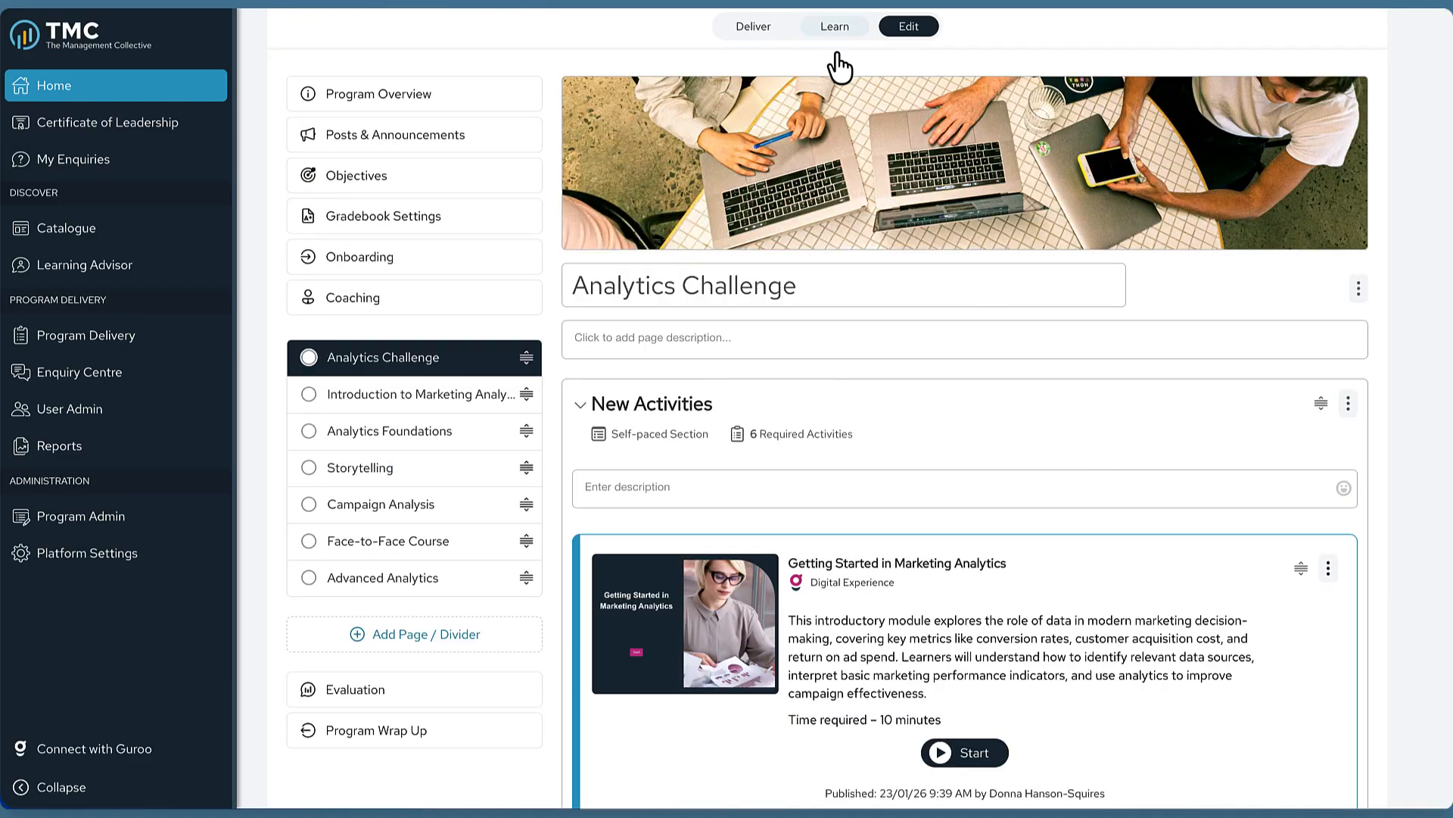
scroll(1064, 552, down, 8)
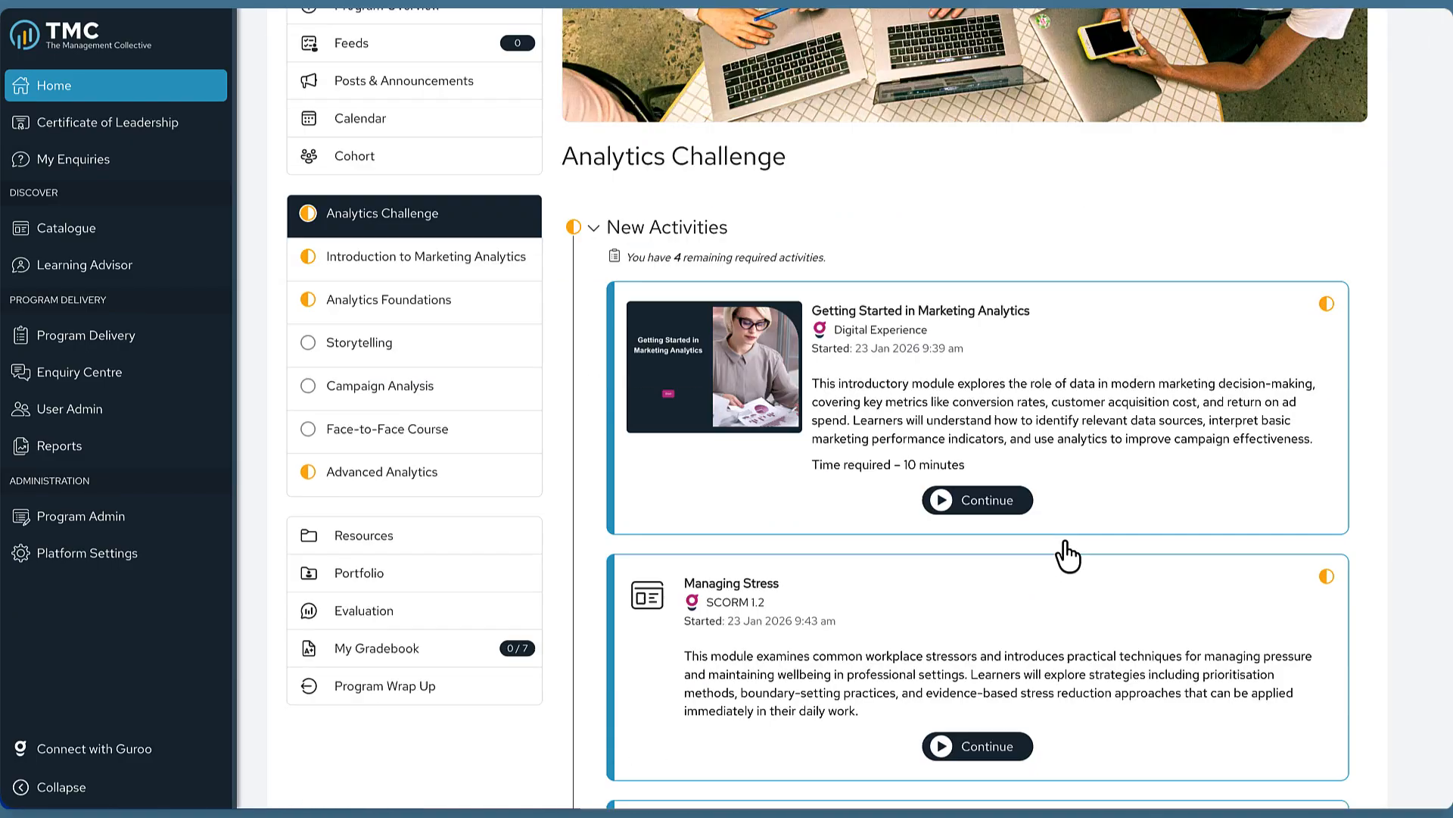
scroll(1067, 557, down, 7)
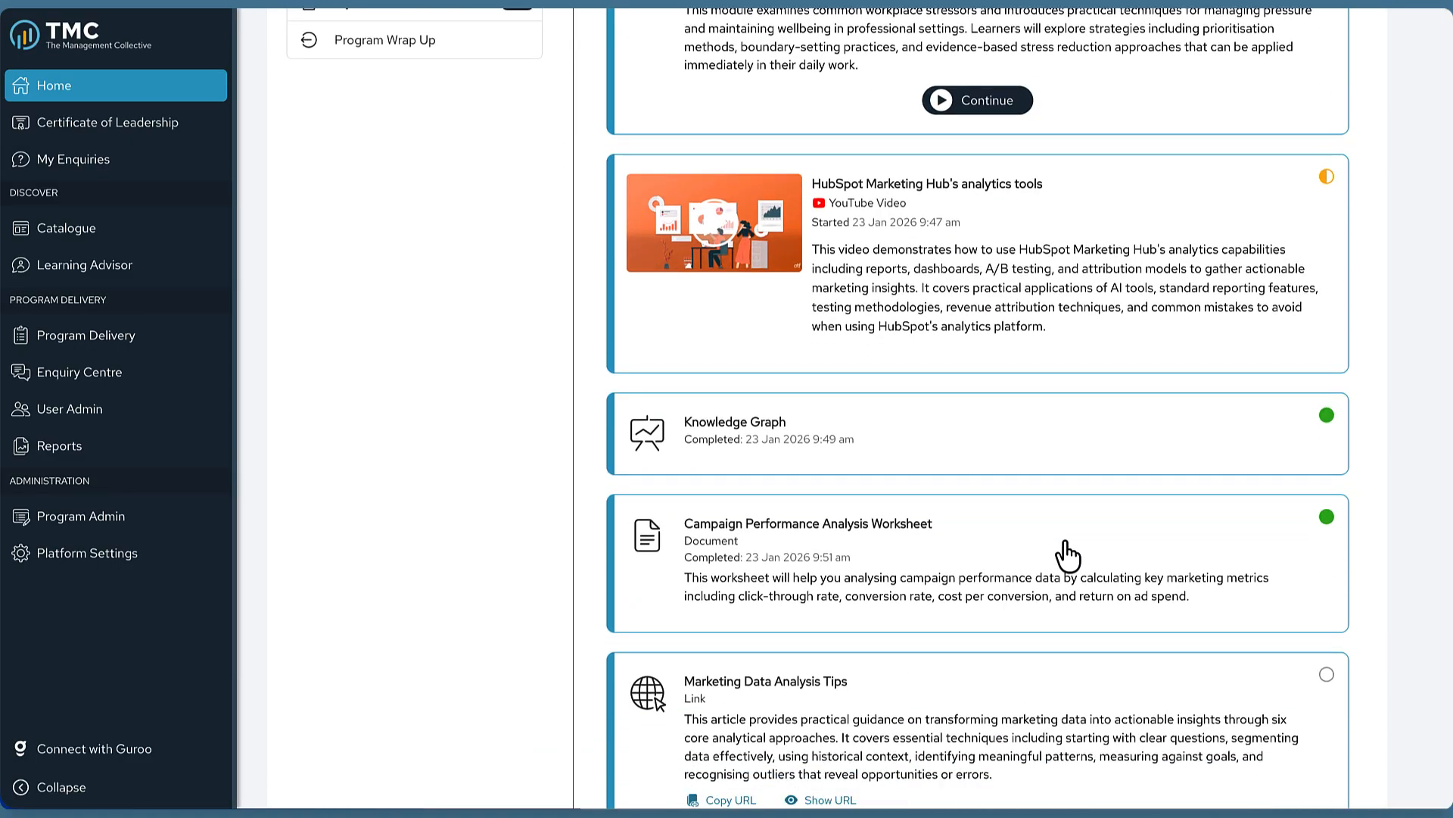
scroll(1067, 557, down, 1)
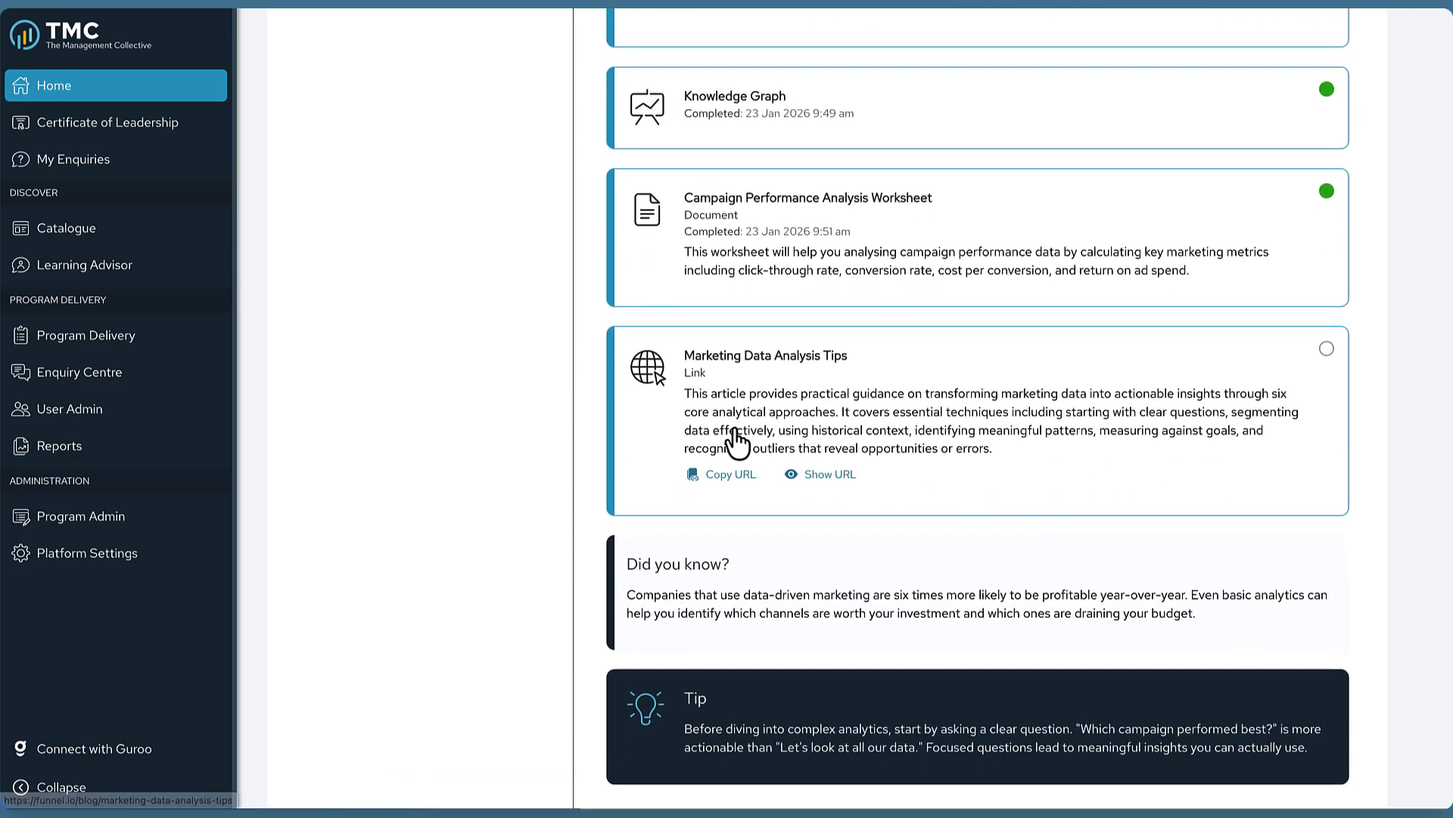
scroll(1110, 493, down, 2)
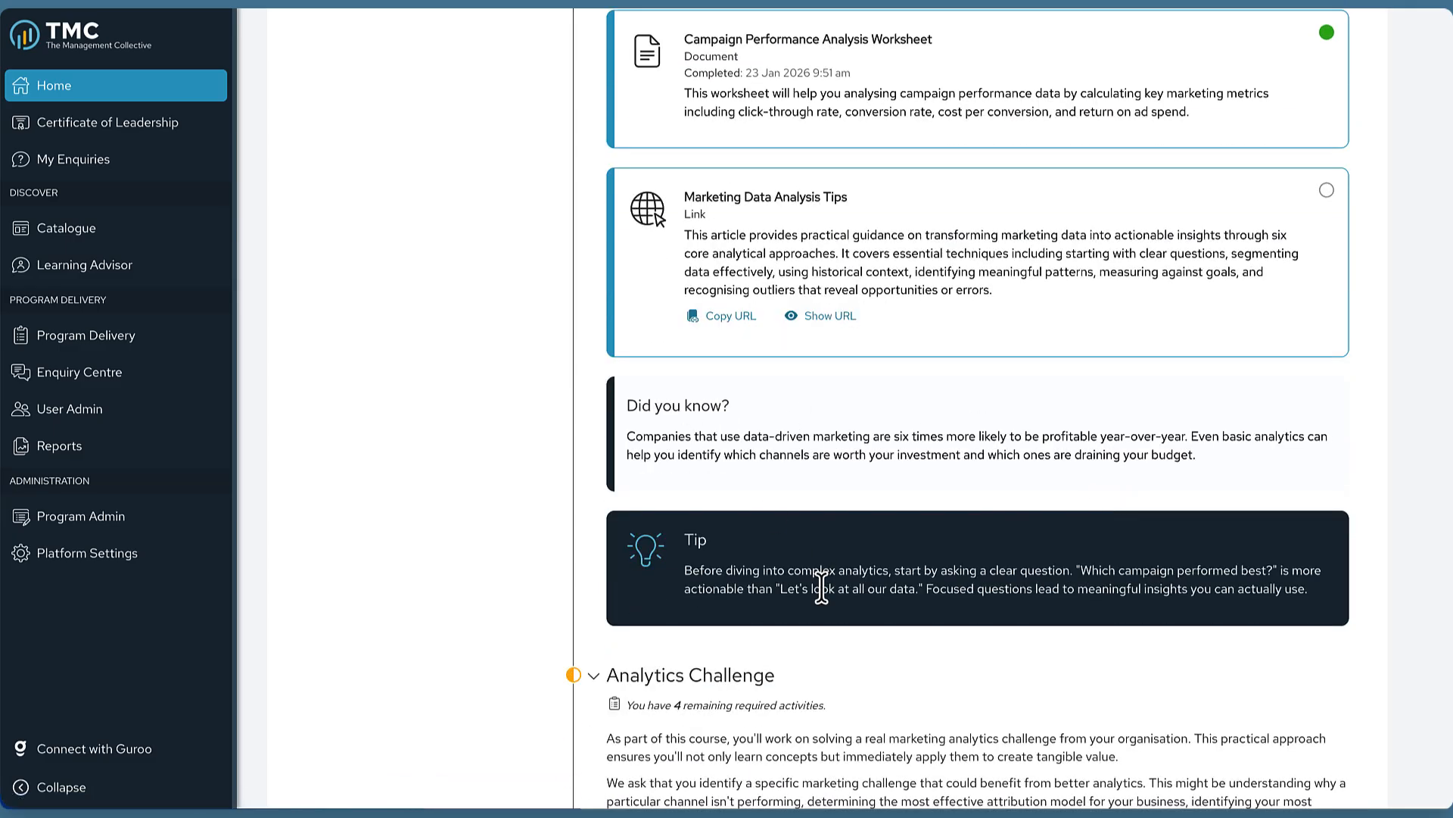
scroll(888, 413, up, 15)
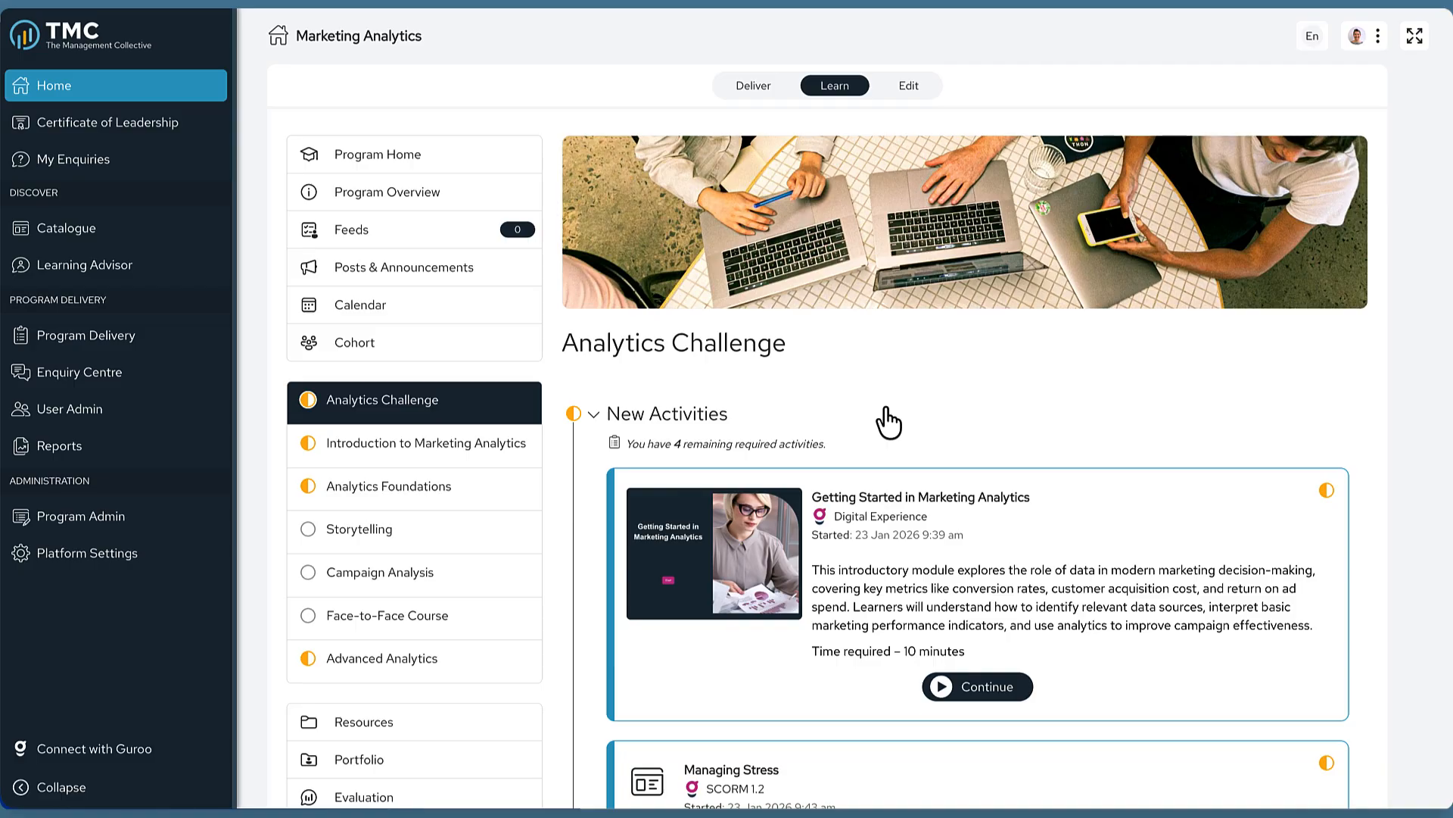
scroll(888, 422, down, 15)
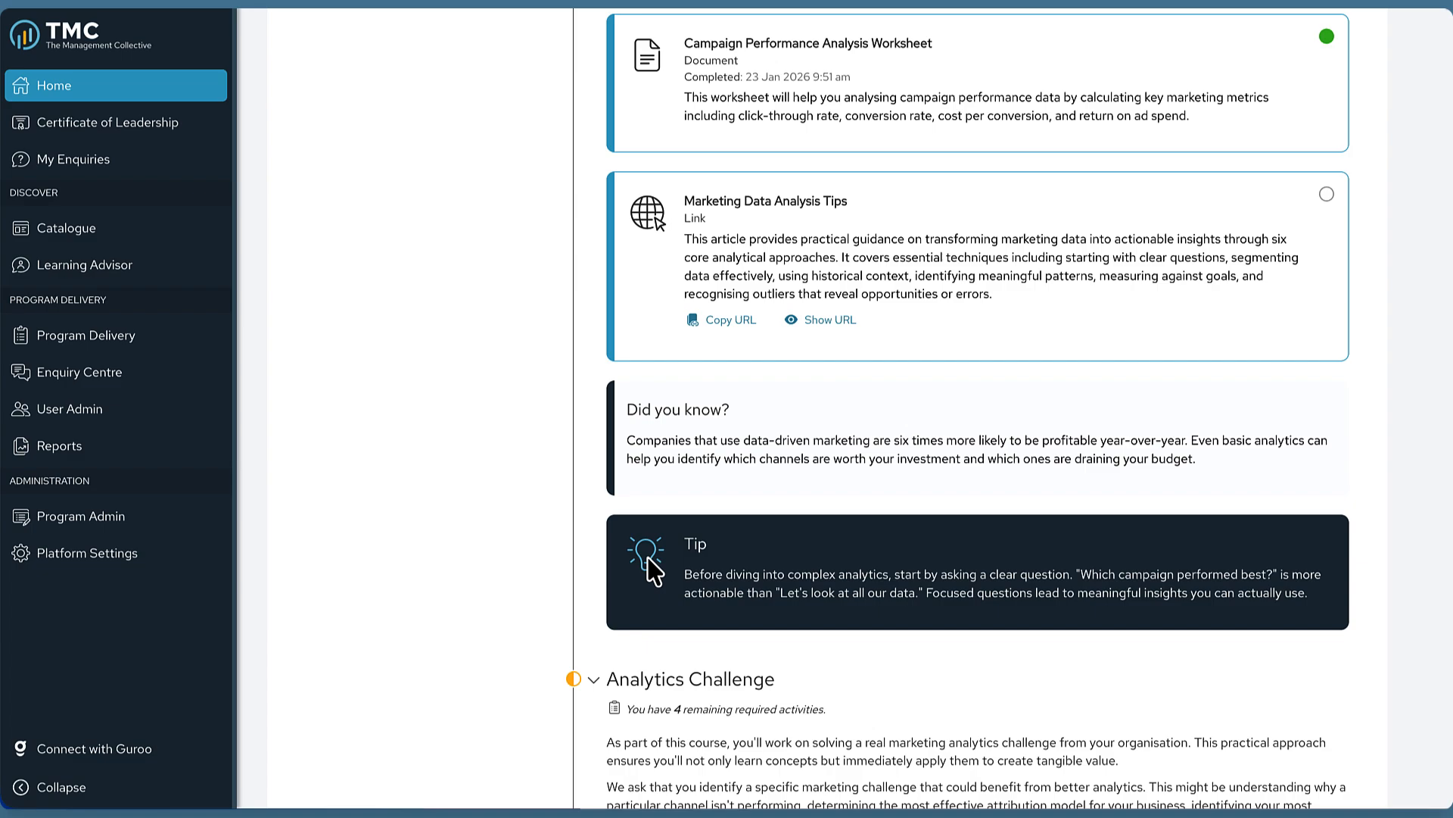
Add an Audio Podcast activity titled "Podcast – Interview with Marketing Analytics Guy" with file_example_MP3_1MG.mp3 and a description of the episode, and save it.
scroll(841, 548, up, 15)
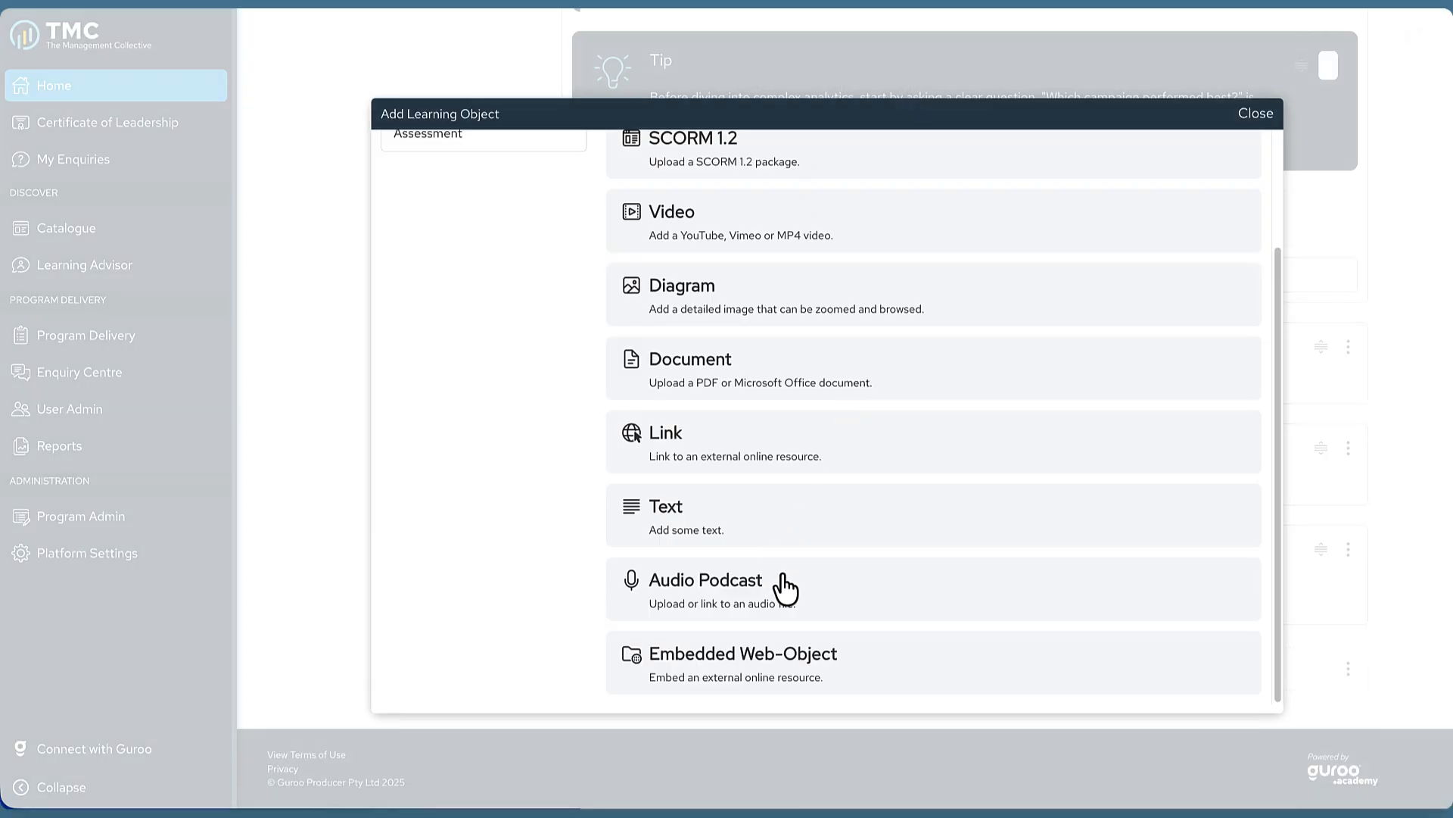
click(784, 587)
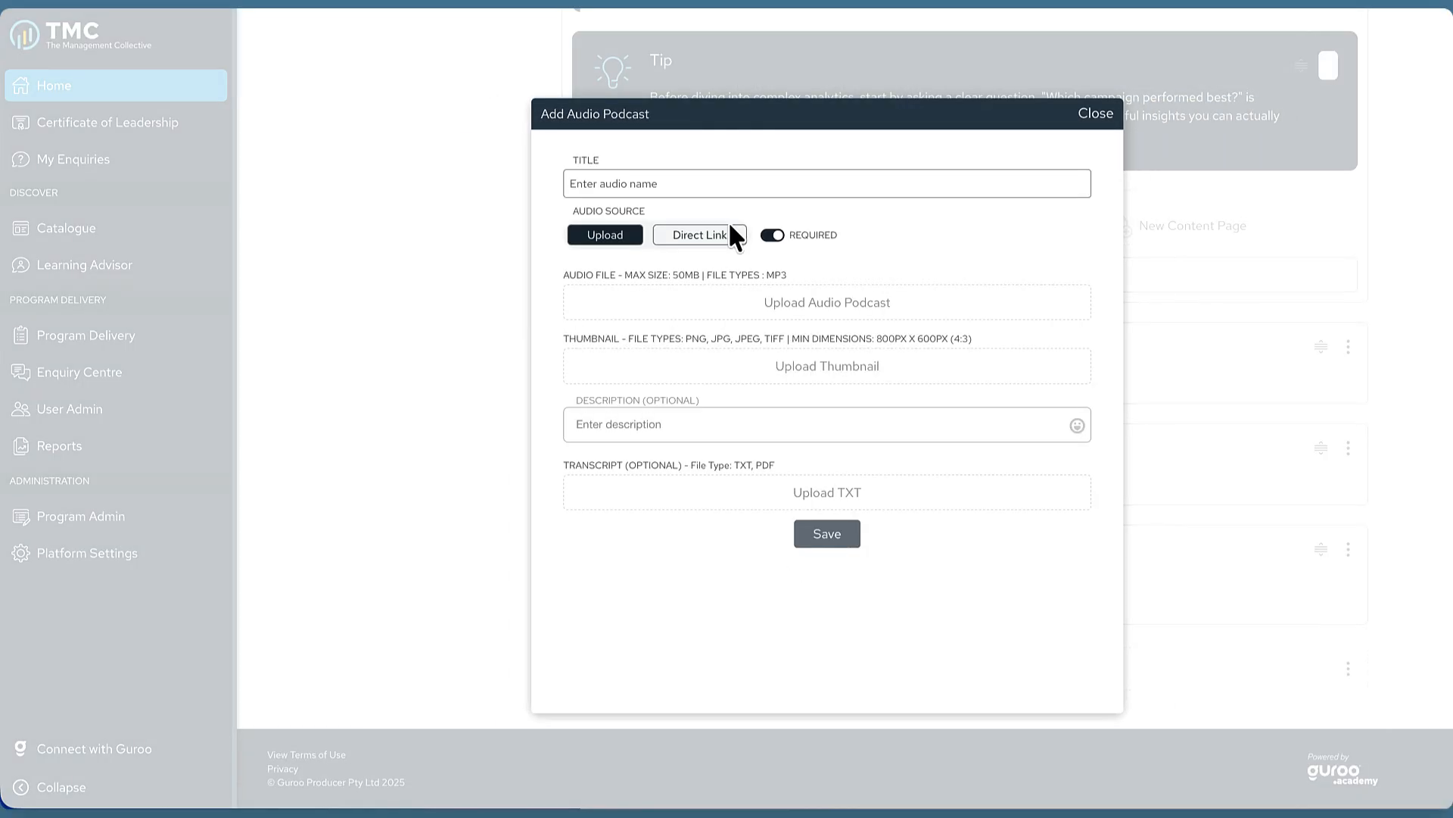
click(804, 302)
click(686, 309)
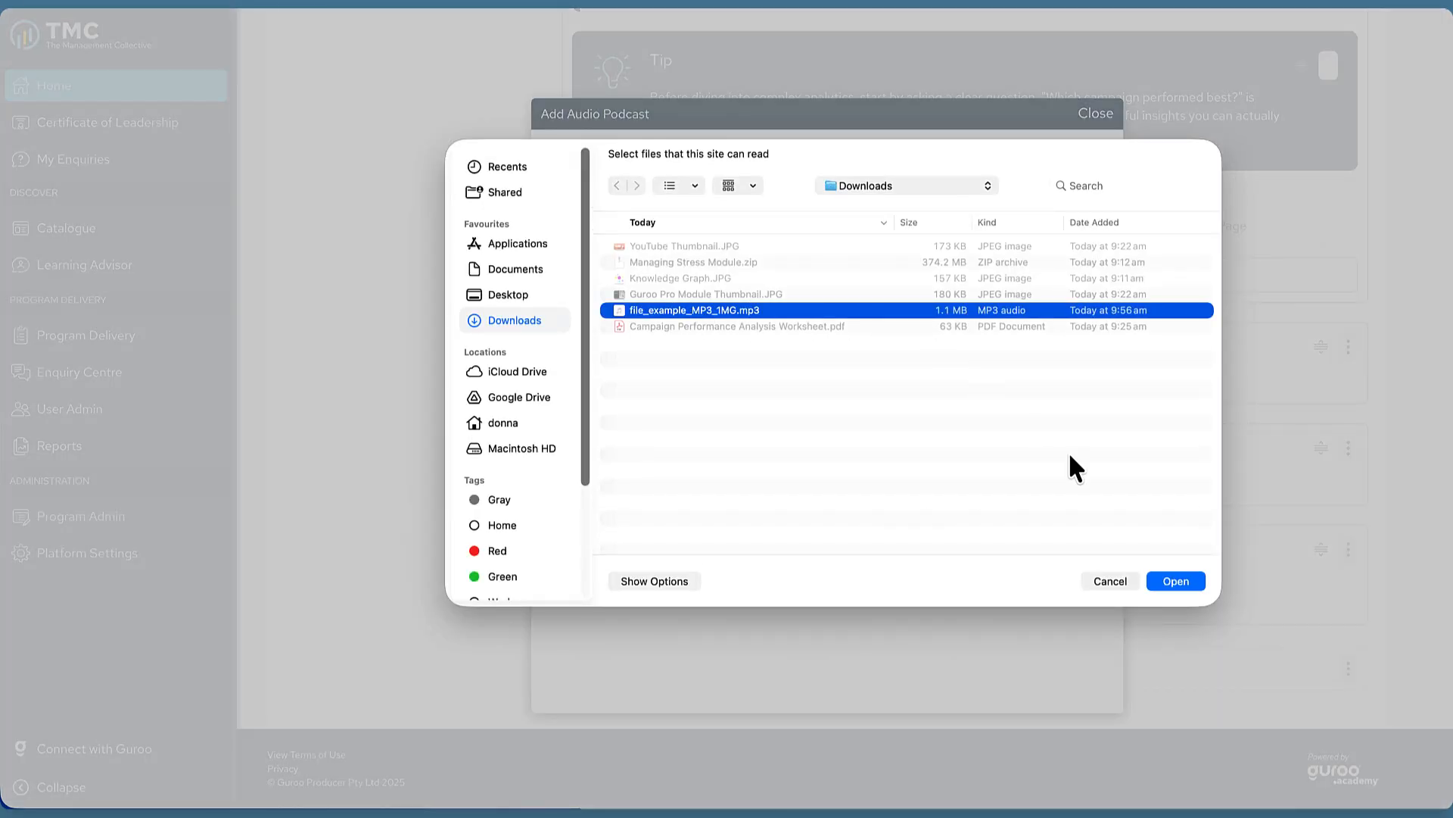
click(1200, 586)
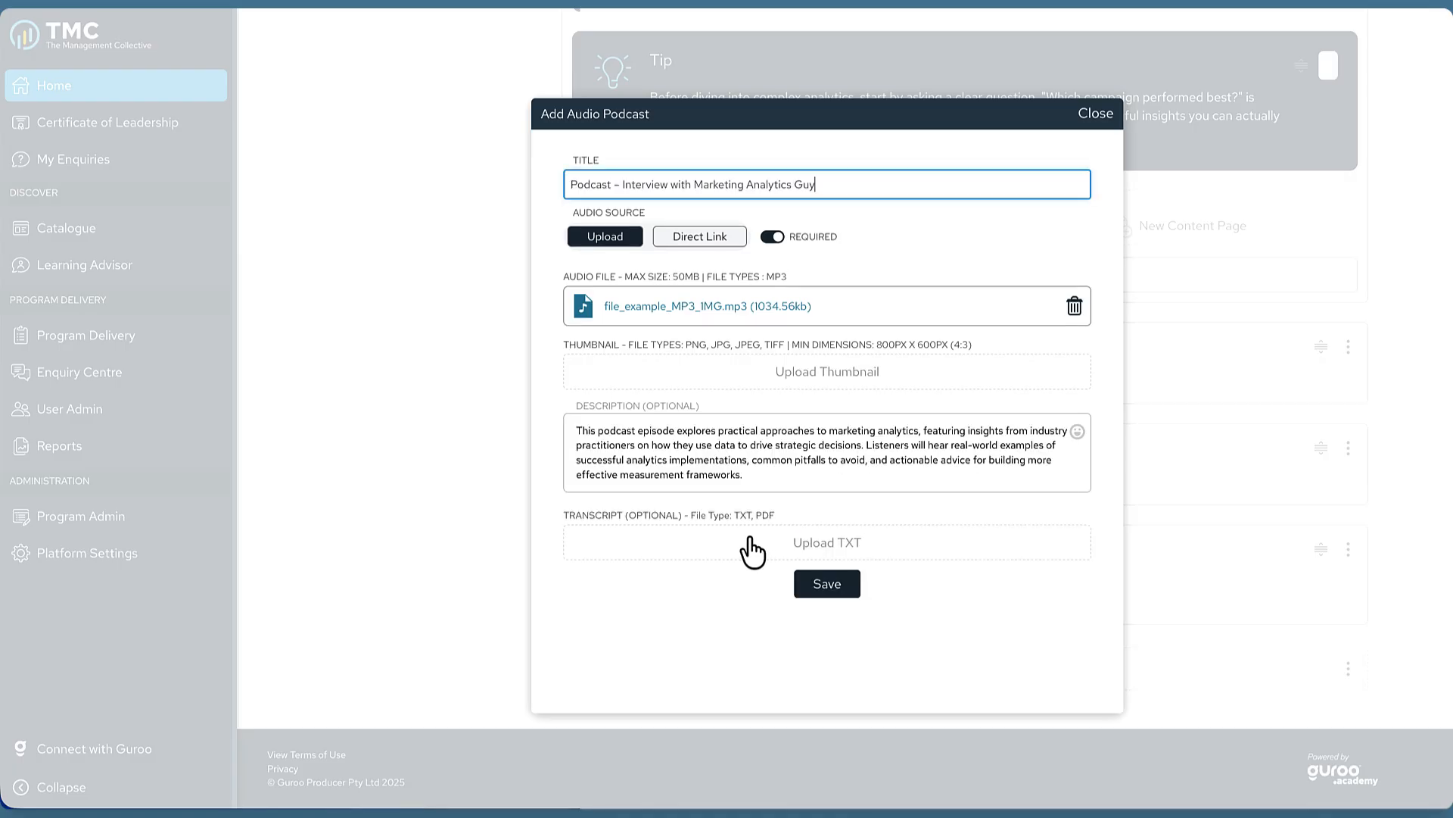
click(845, 585)
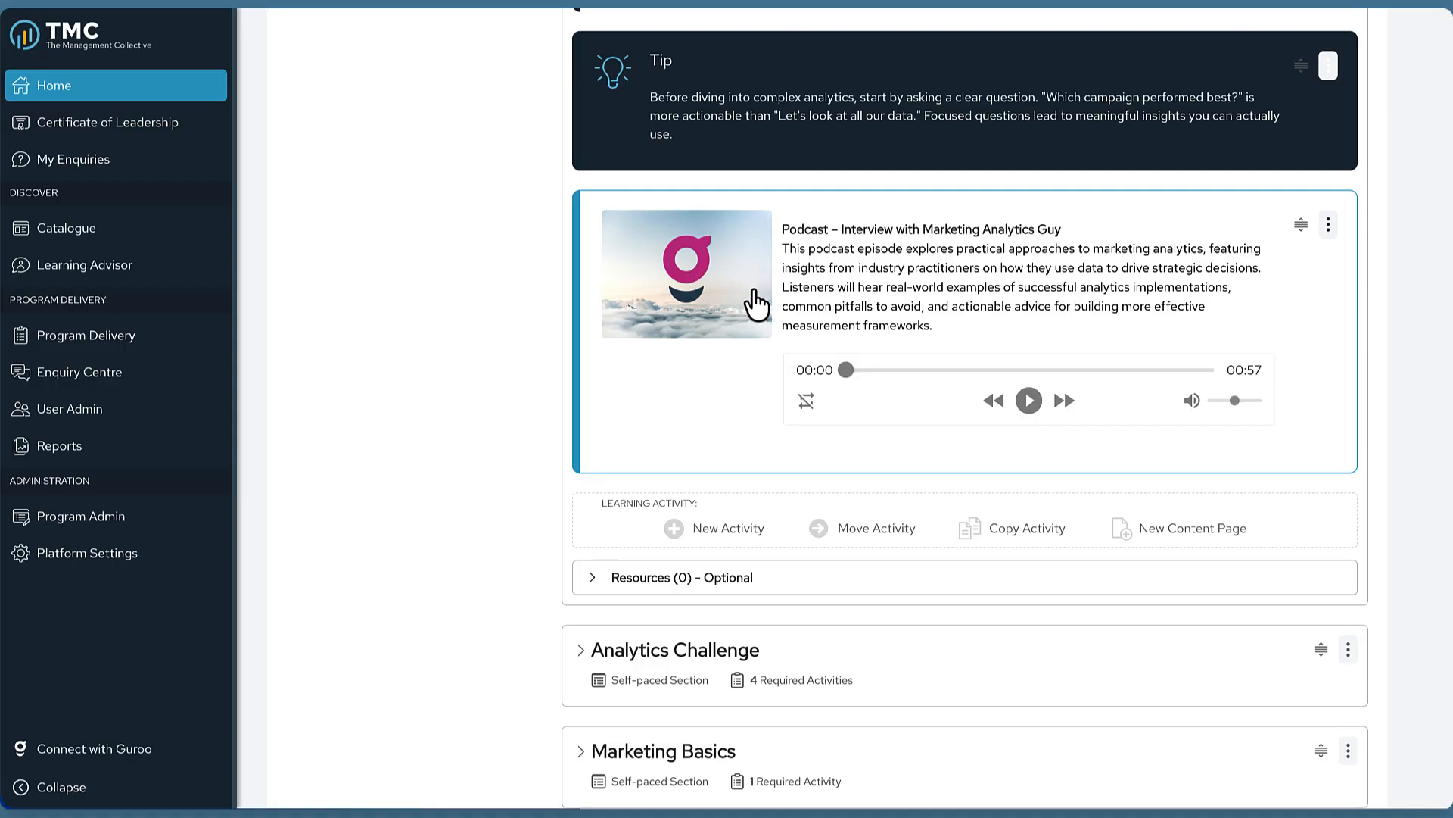
Preview the podcast activity in Learn mode at the end of the New Activities section.
scroll(942, 303, up, 10)
scroll(942, 303, up, 10)
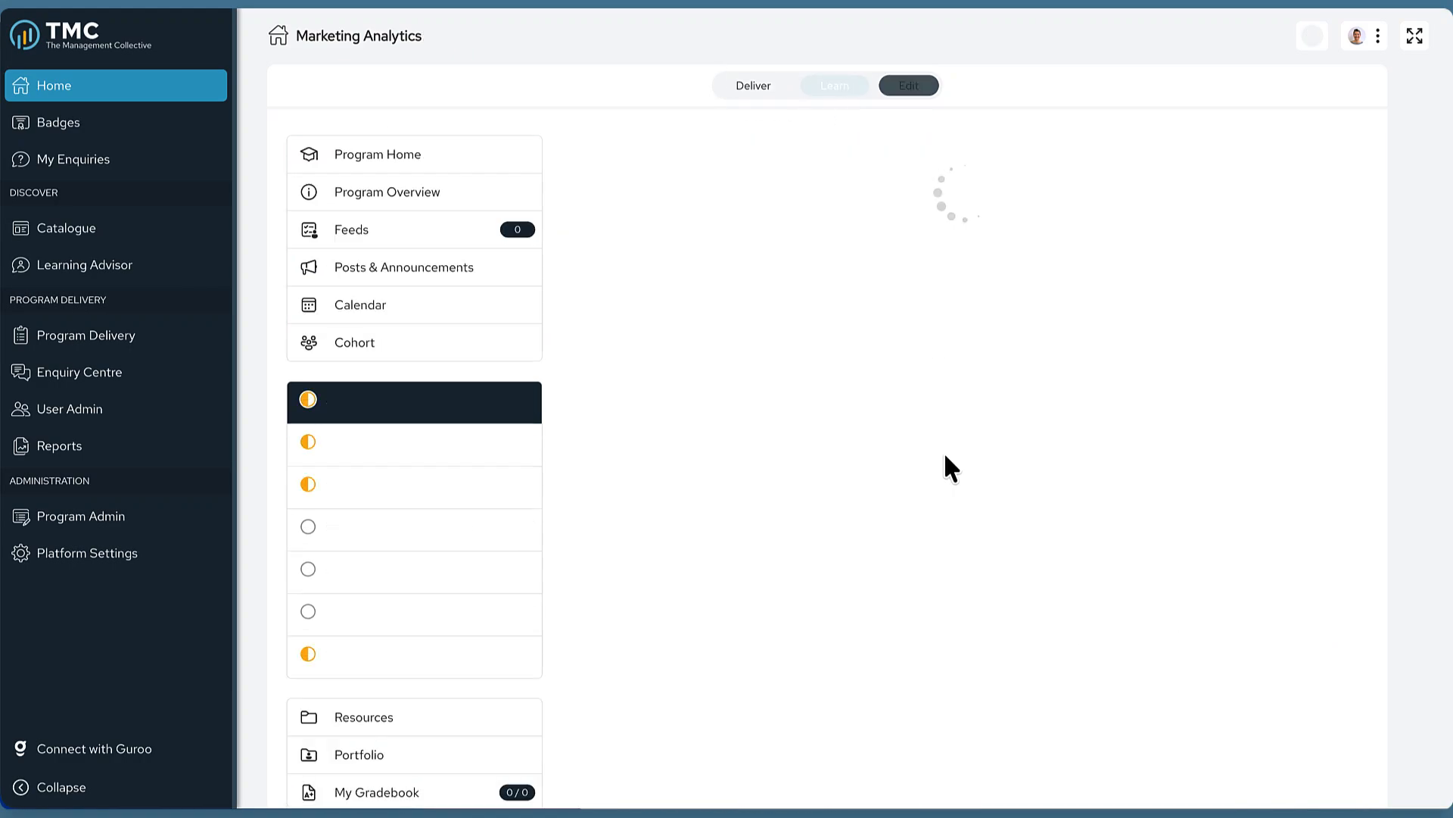
scroll(944, 467, down, 10)
scroll(947, 469, down, 10)
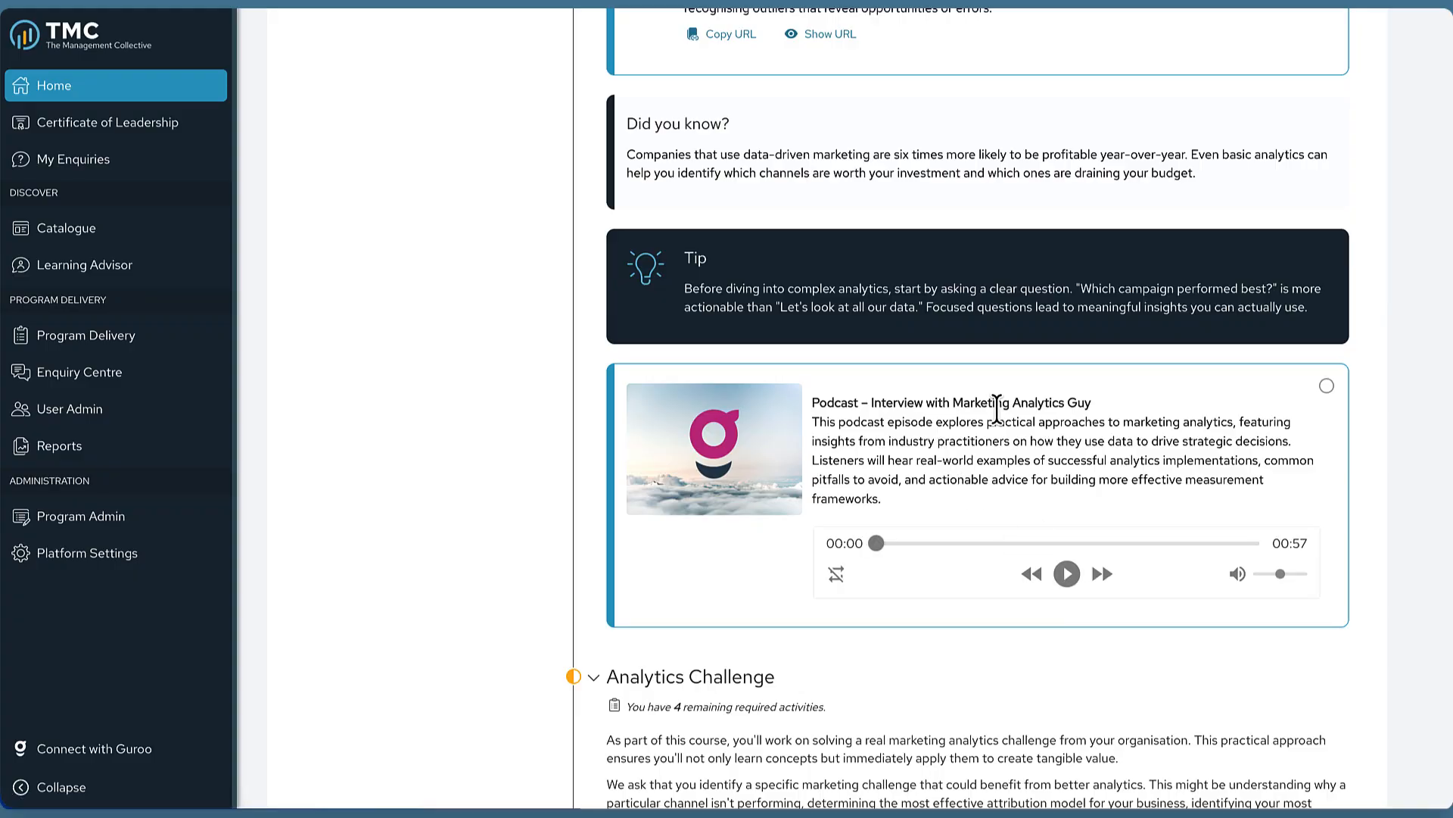
Return to Edit mode and start a new Embedded Web-Object activity at the end of the New Activities section.
scroll(998, 409, up, 15)
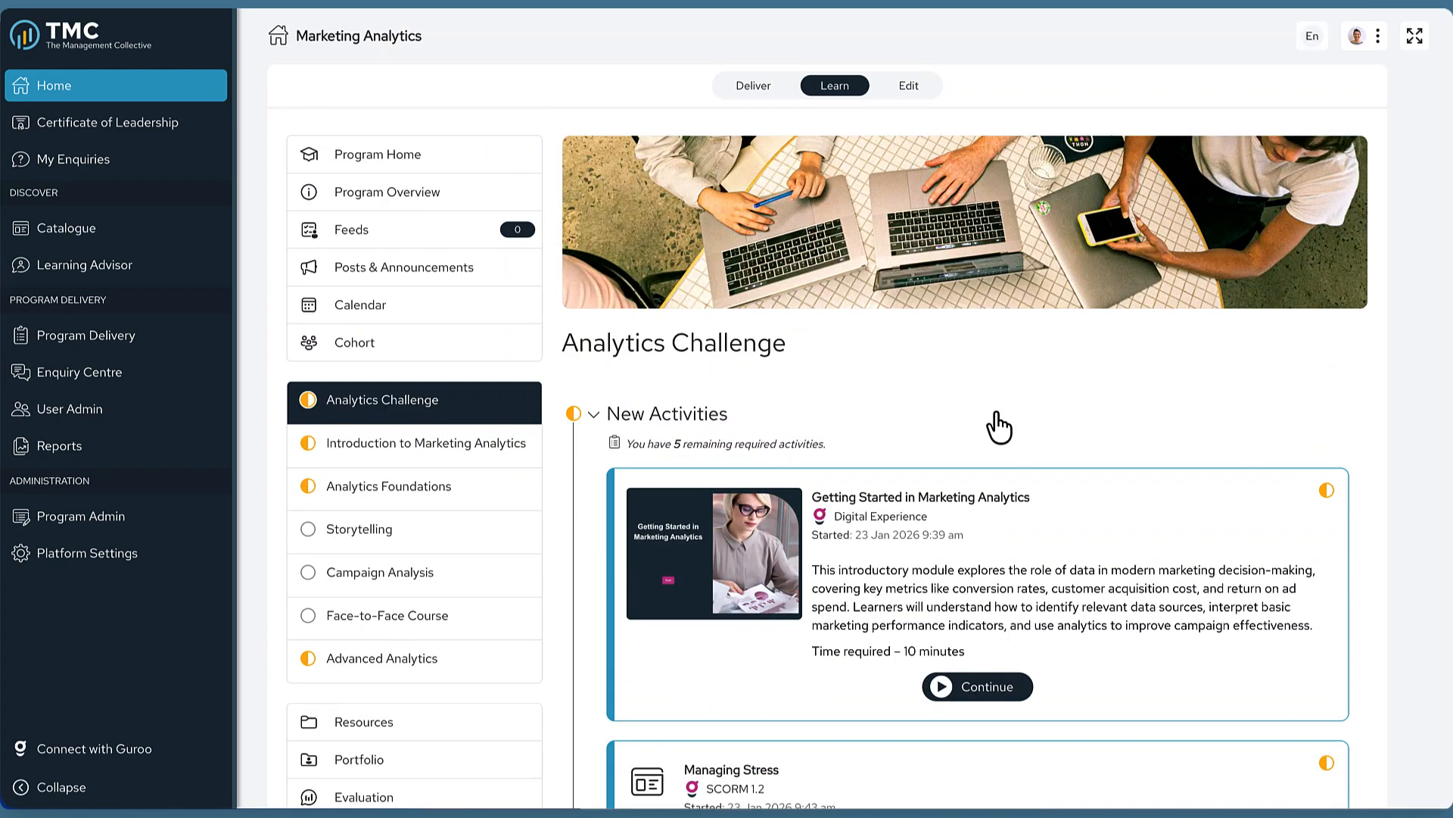
click(907, 89)
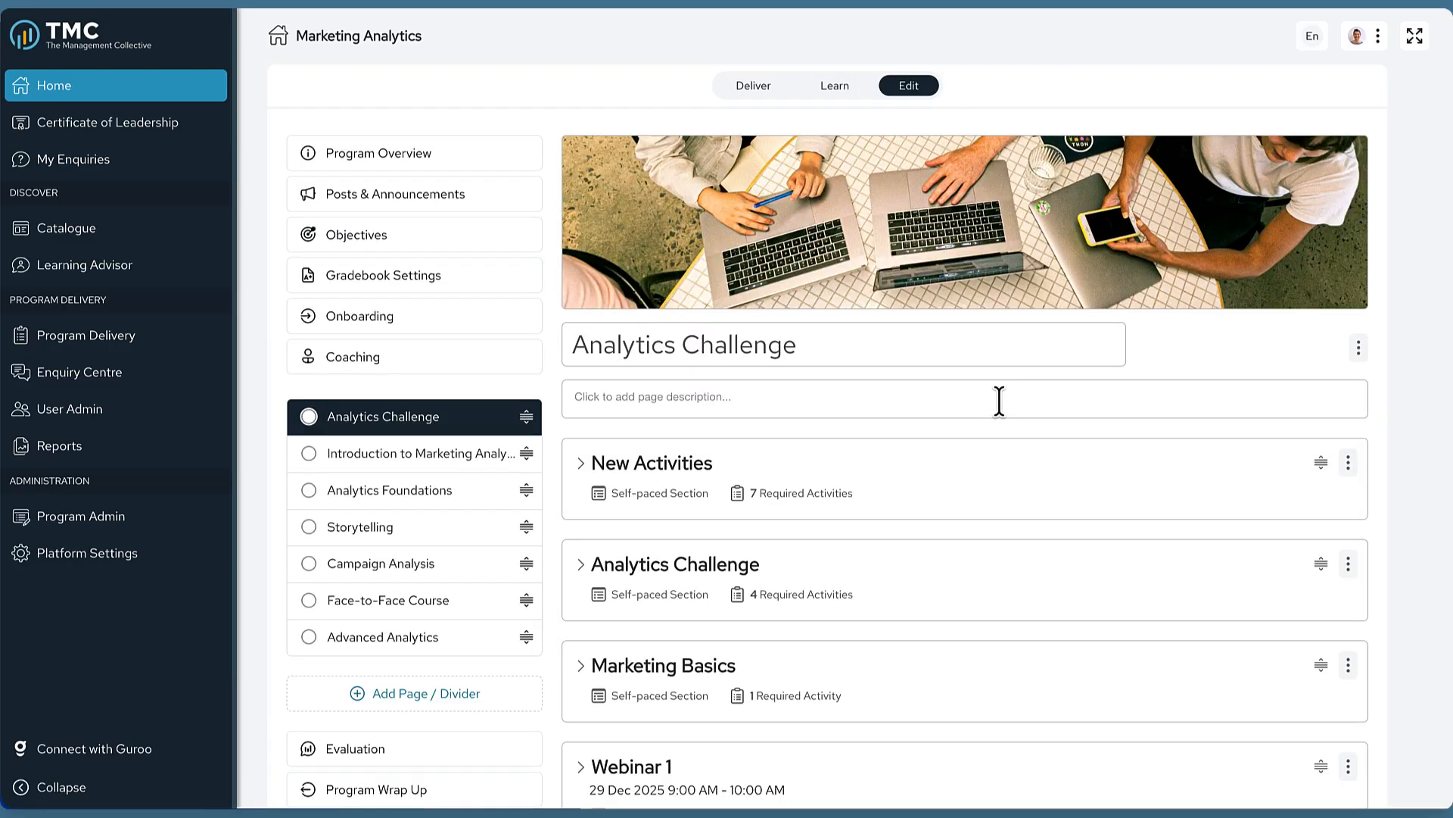
click(584, 465)
scroll(882, 488, down, 5)
scroll(883, 506, down, 18)
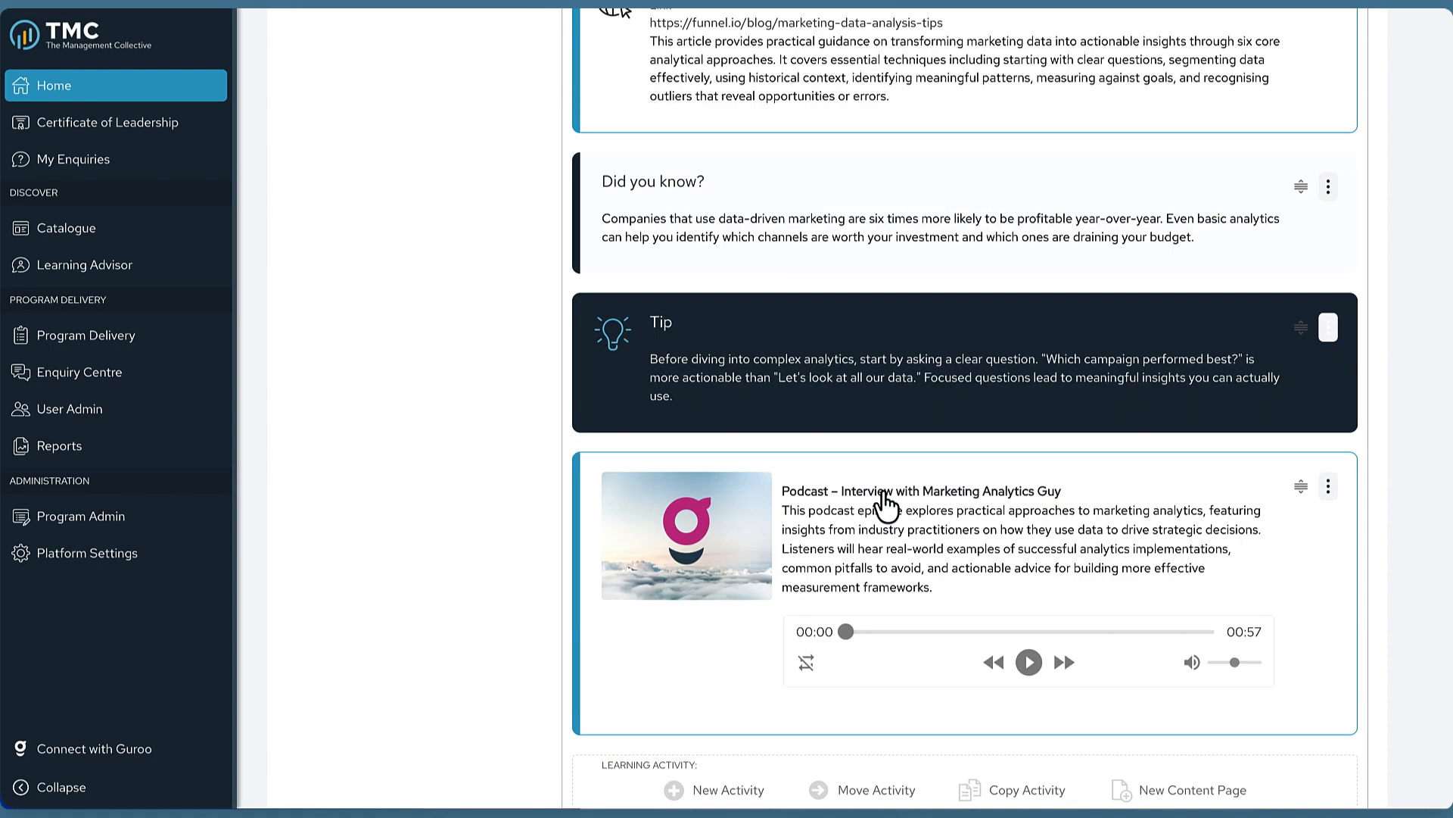
click(726, 537)
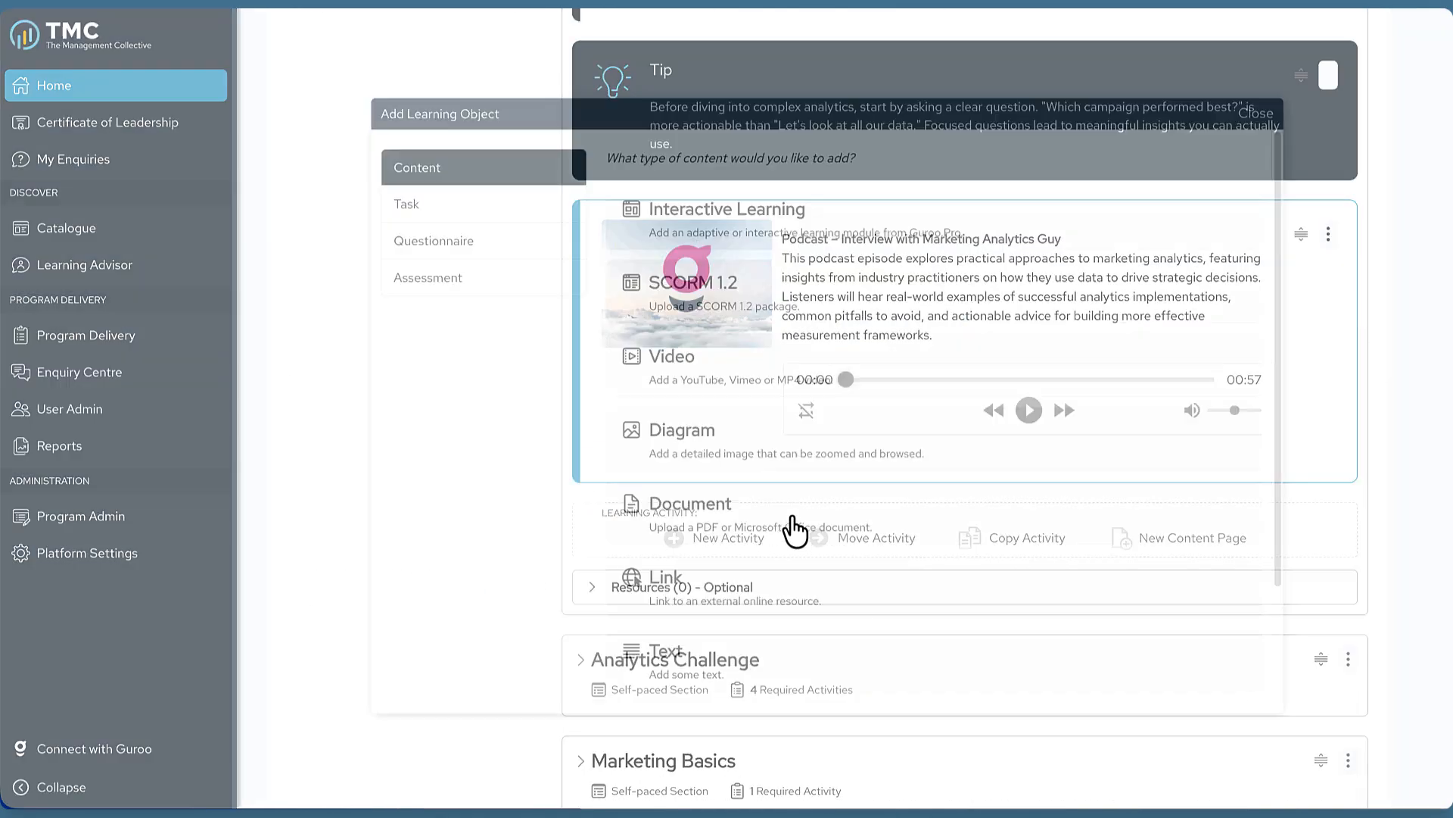
scroll(798, 533, down, 2)
click(748, 651)
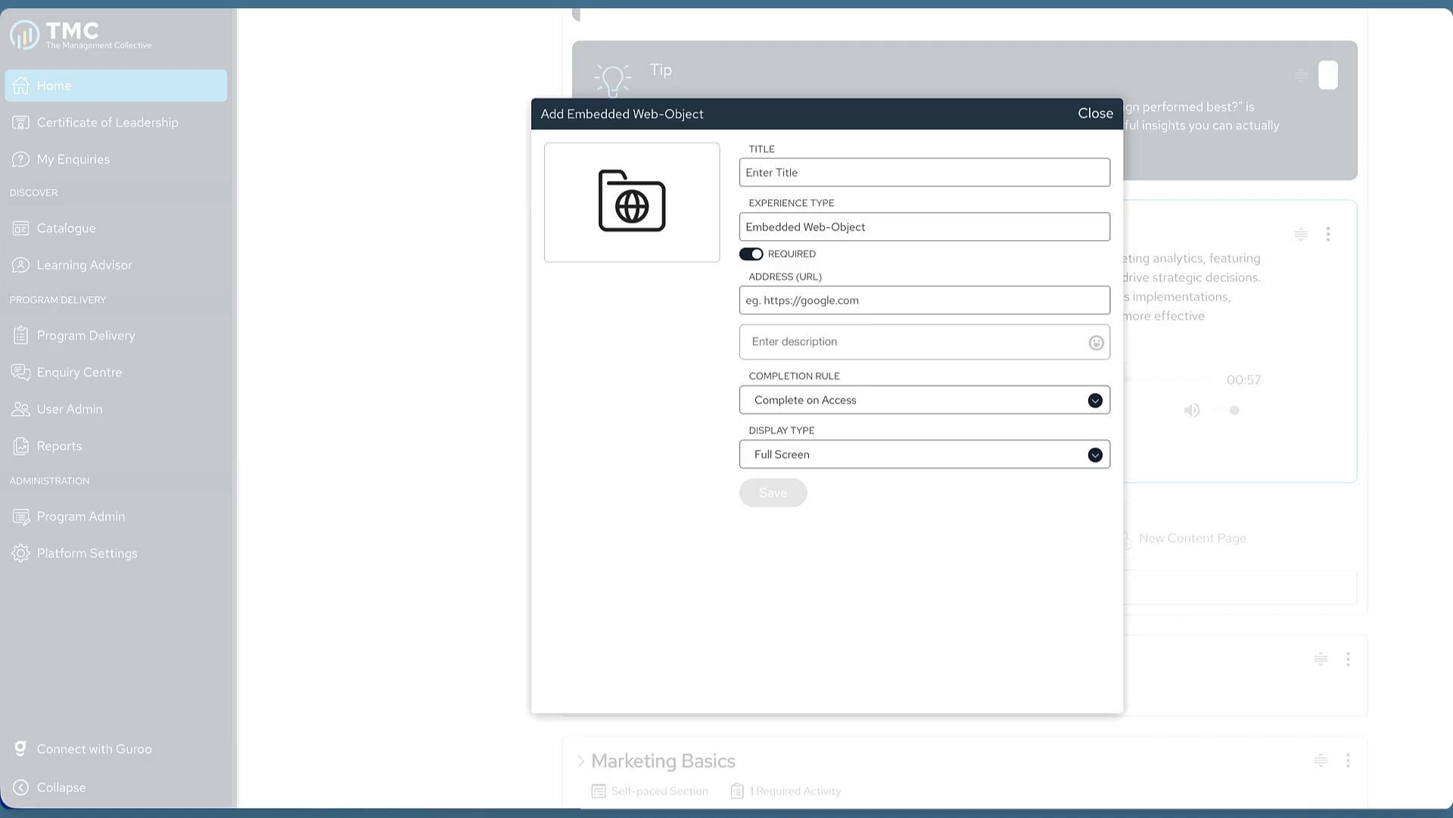
Enter the Padlet board's URL, the title "Padlet - Marketing Analytics Collaboration" and a description of how learners share examples, visualisations and tools.
click(777, 303)
key(ctrl+v)
click(820, 172)
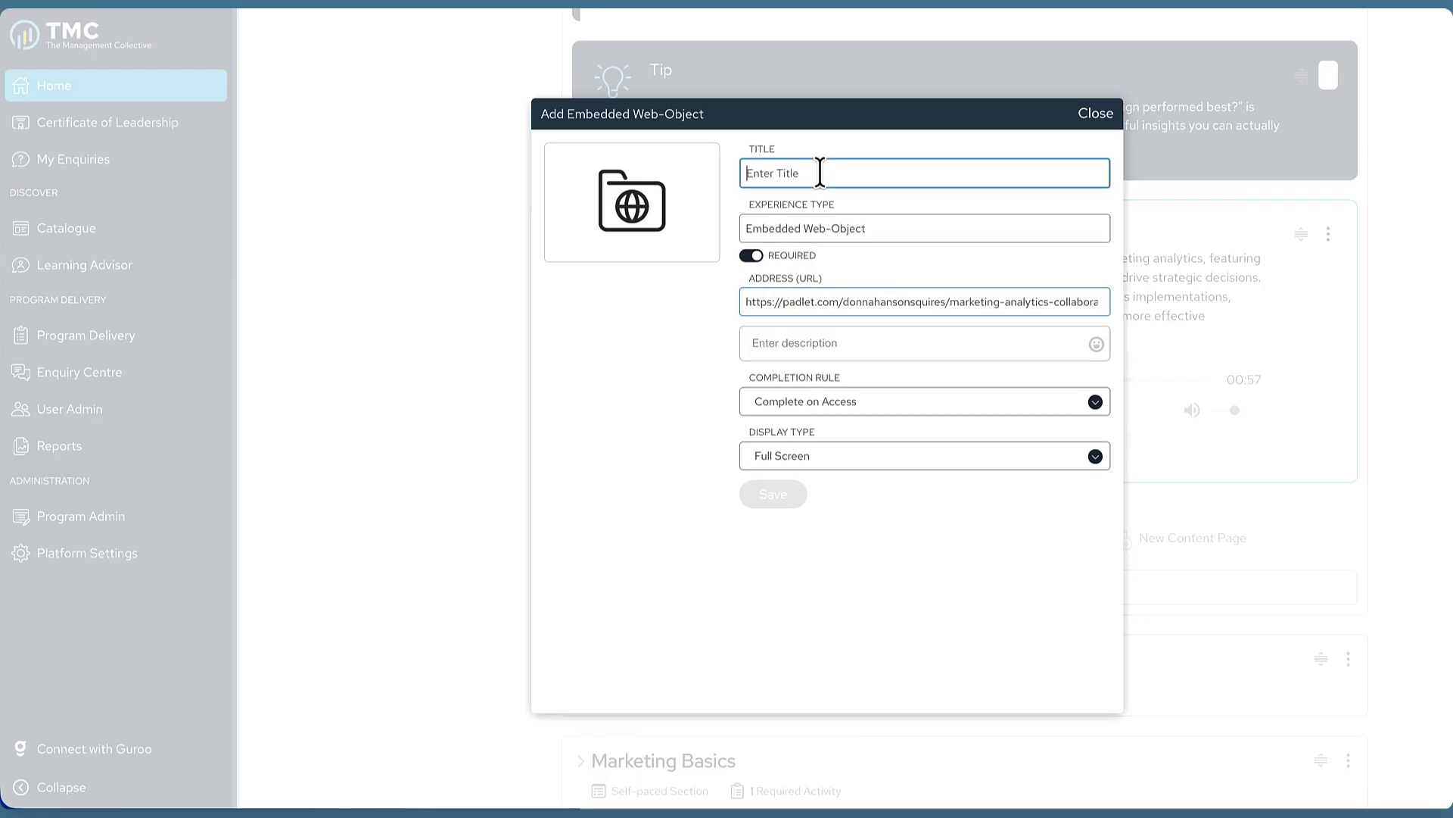
text(Padlet - Marketing Analytics Collaboration)
click(798, 345)
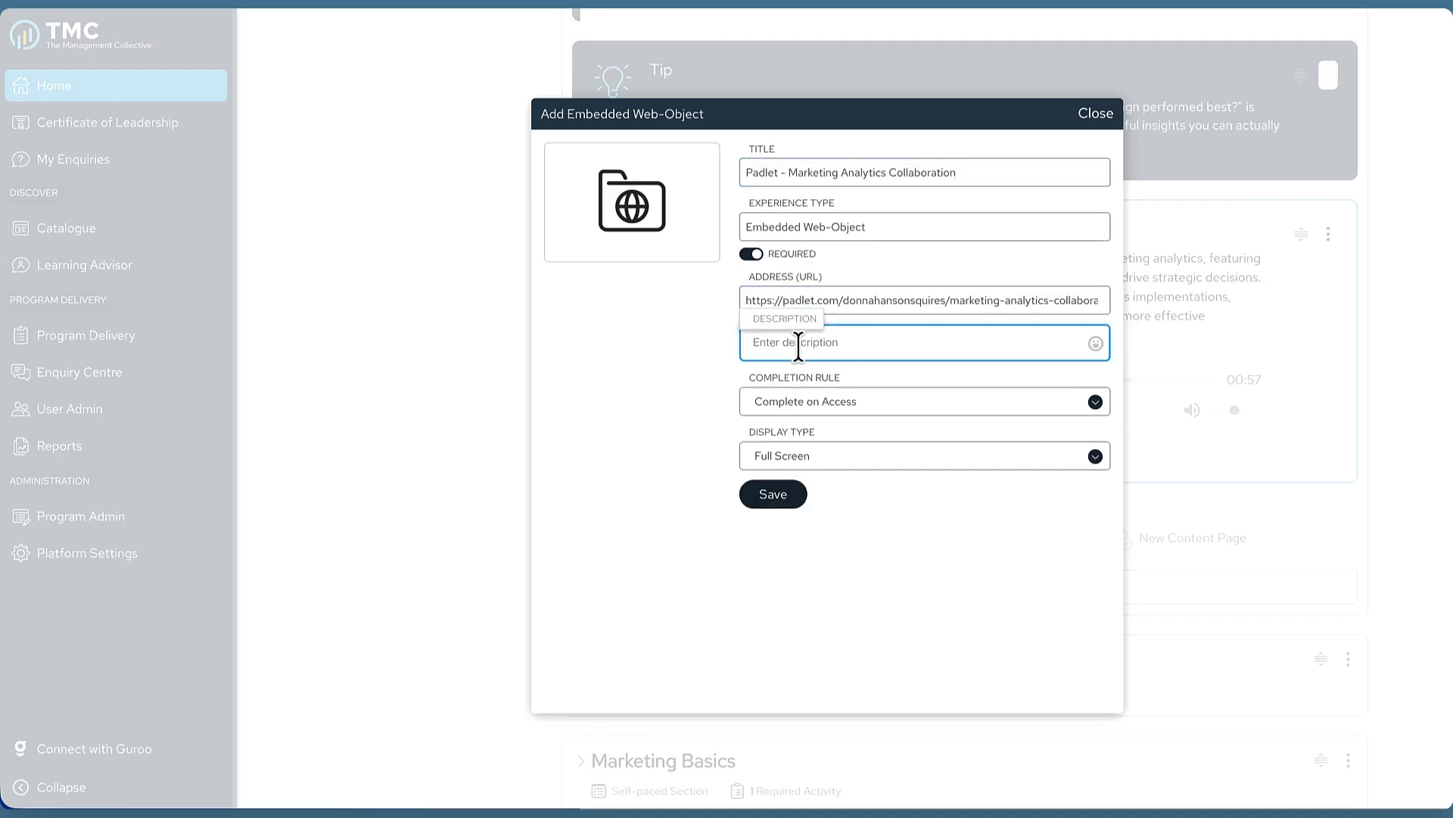
text(This collaborative Padlet allows you to share examples of effective marketing analytics dashboards, interesting data visualisations, or useful tools you've discovered. Browse contributions from other learners, add your own resources, and engage in discussion about practical applications of marketing analytics concepts.)
Check the completion rule and display type options, keep Complete on Access and Full Screen, and save the Padlet activity.
click(912, 471)
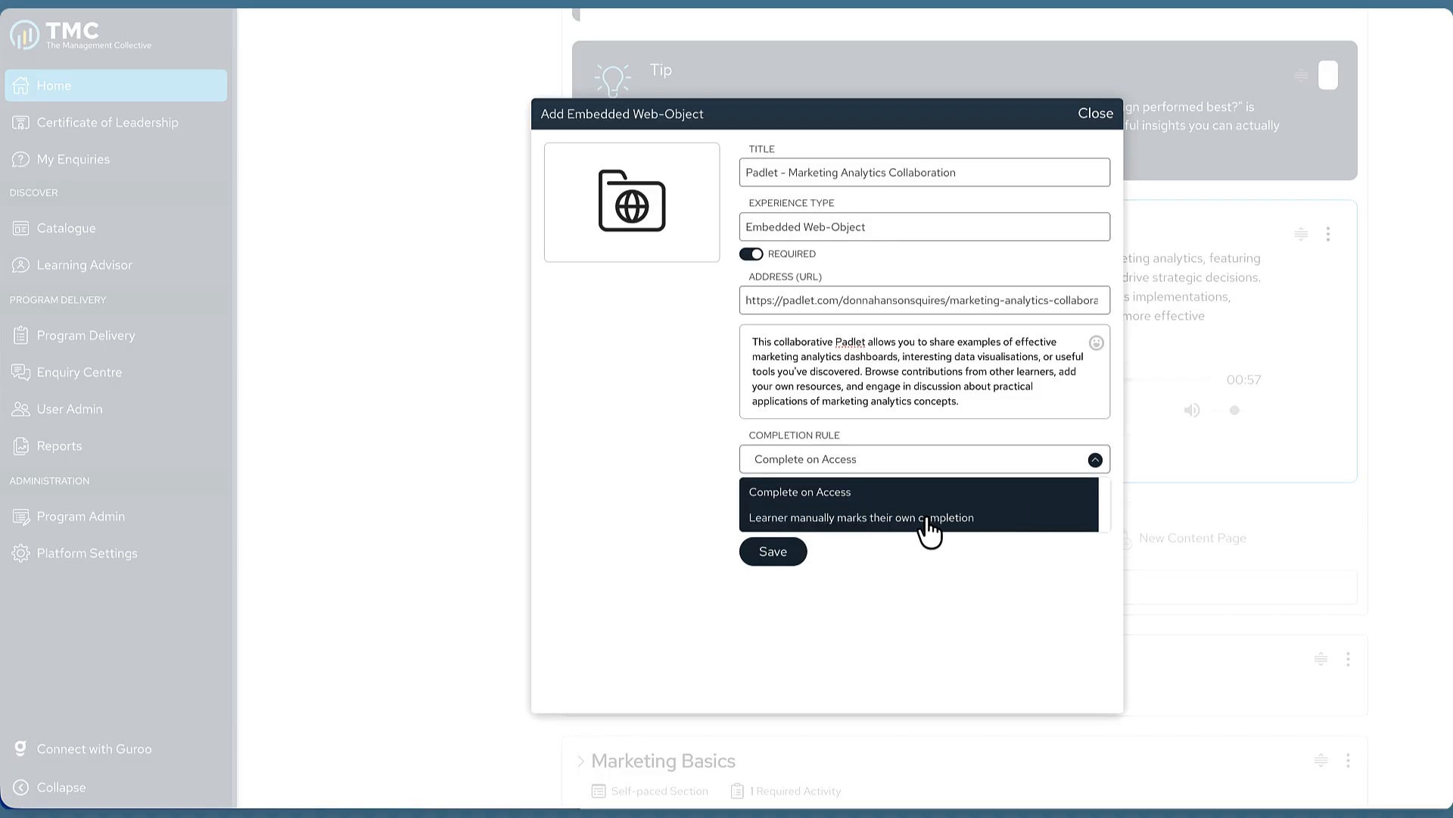
click(920, 626)
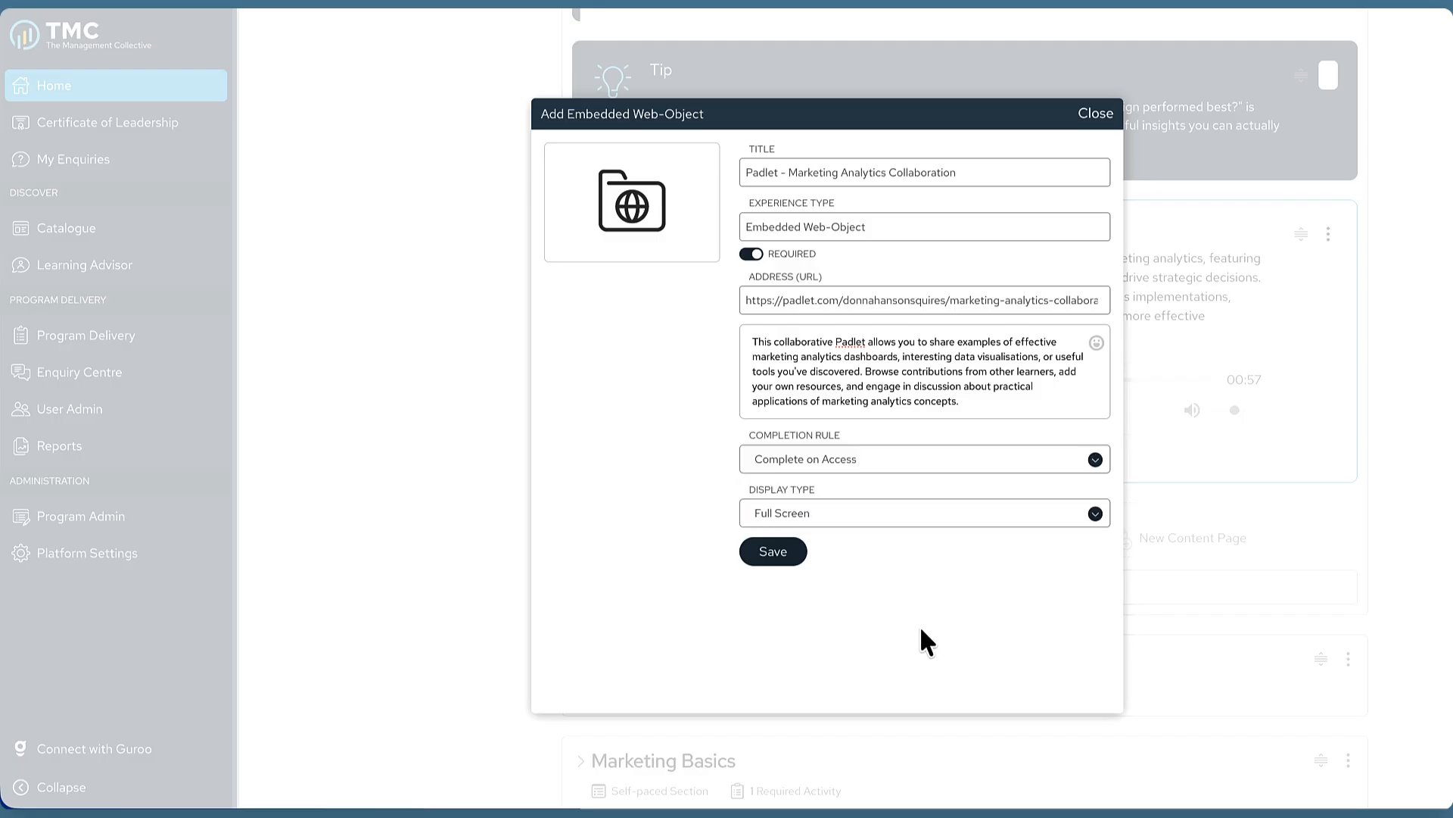
click(893, 522)
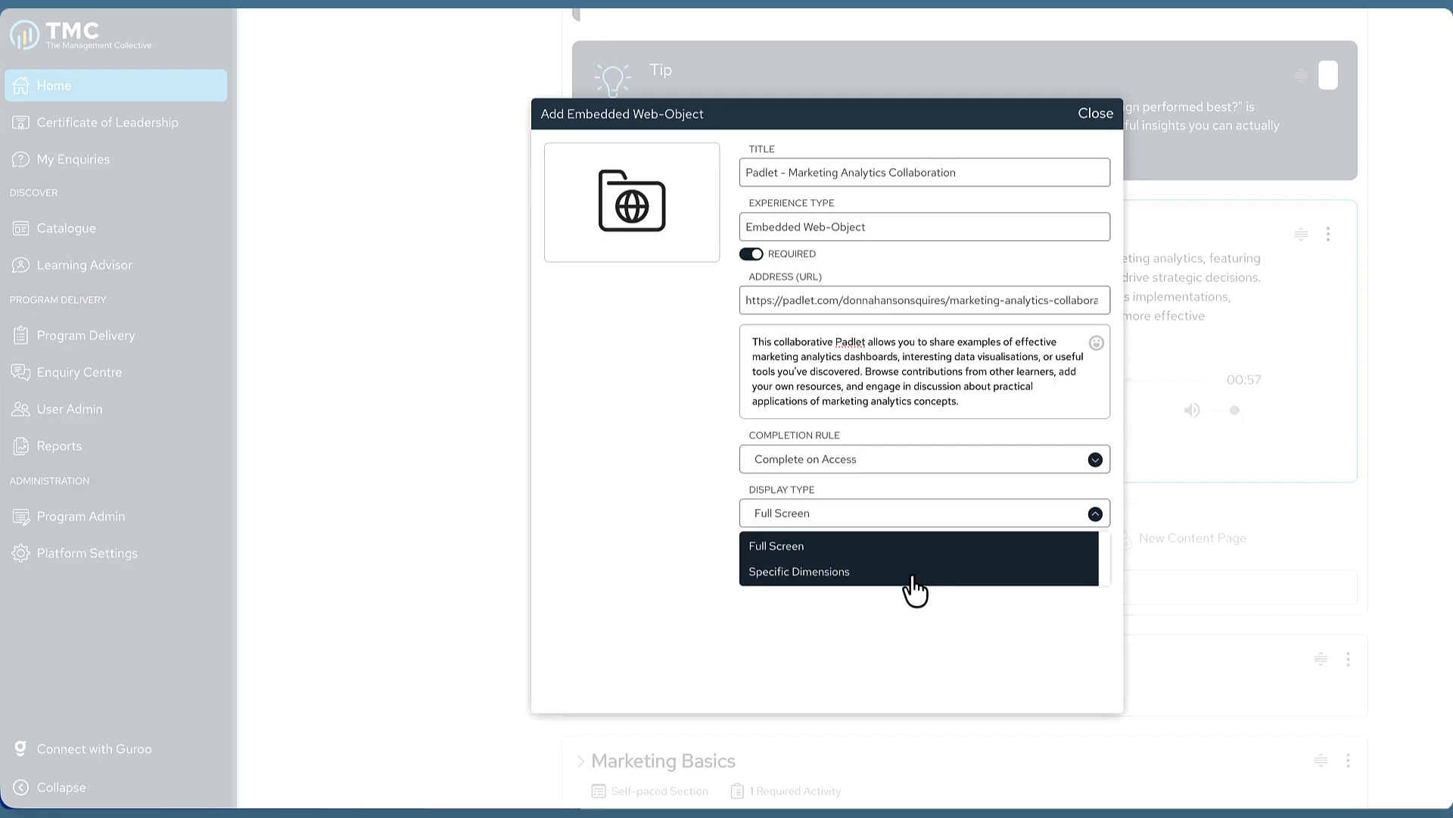
click(953, 629)
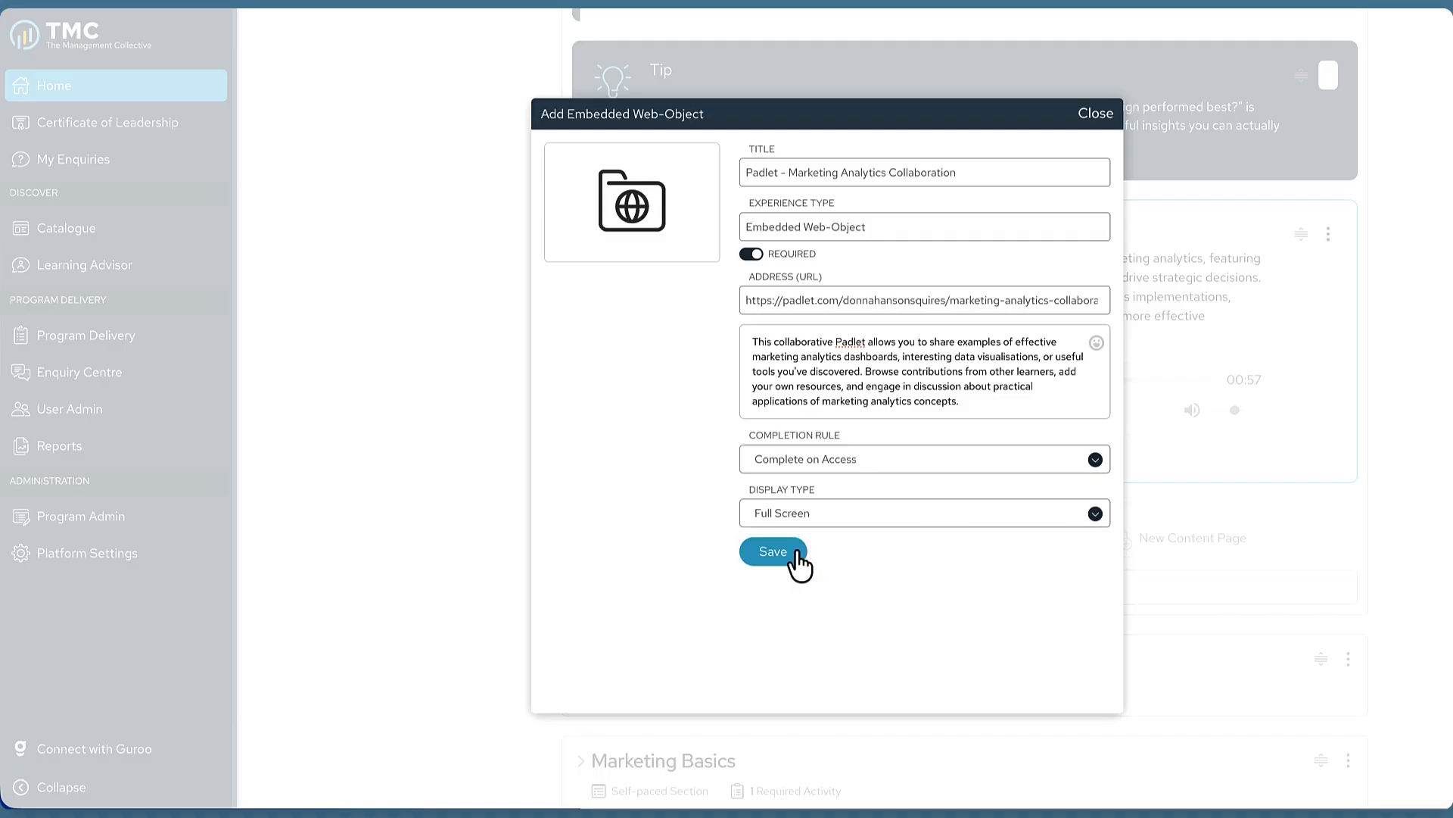
click(774, 552)
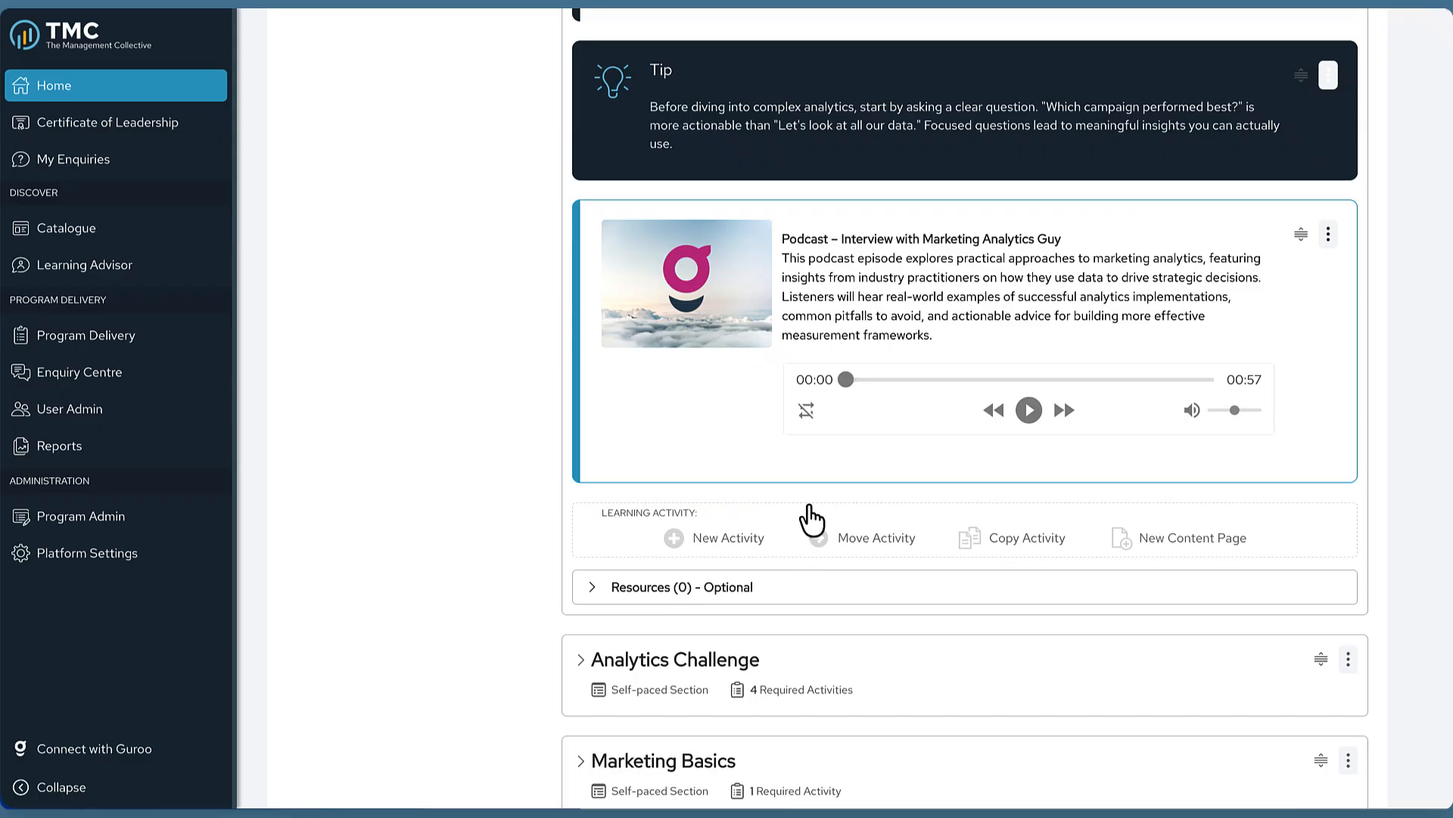
Switch to Learn mode and start the Padlet activity in New Activities to view the embedded board.
scroll(863, 388, up, 15)
scroll(860, 379, up, 5)
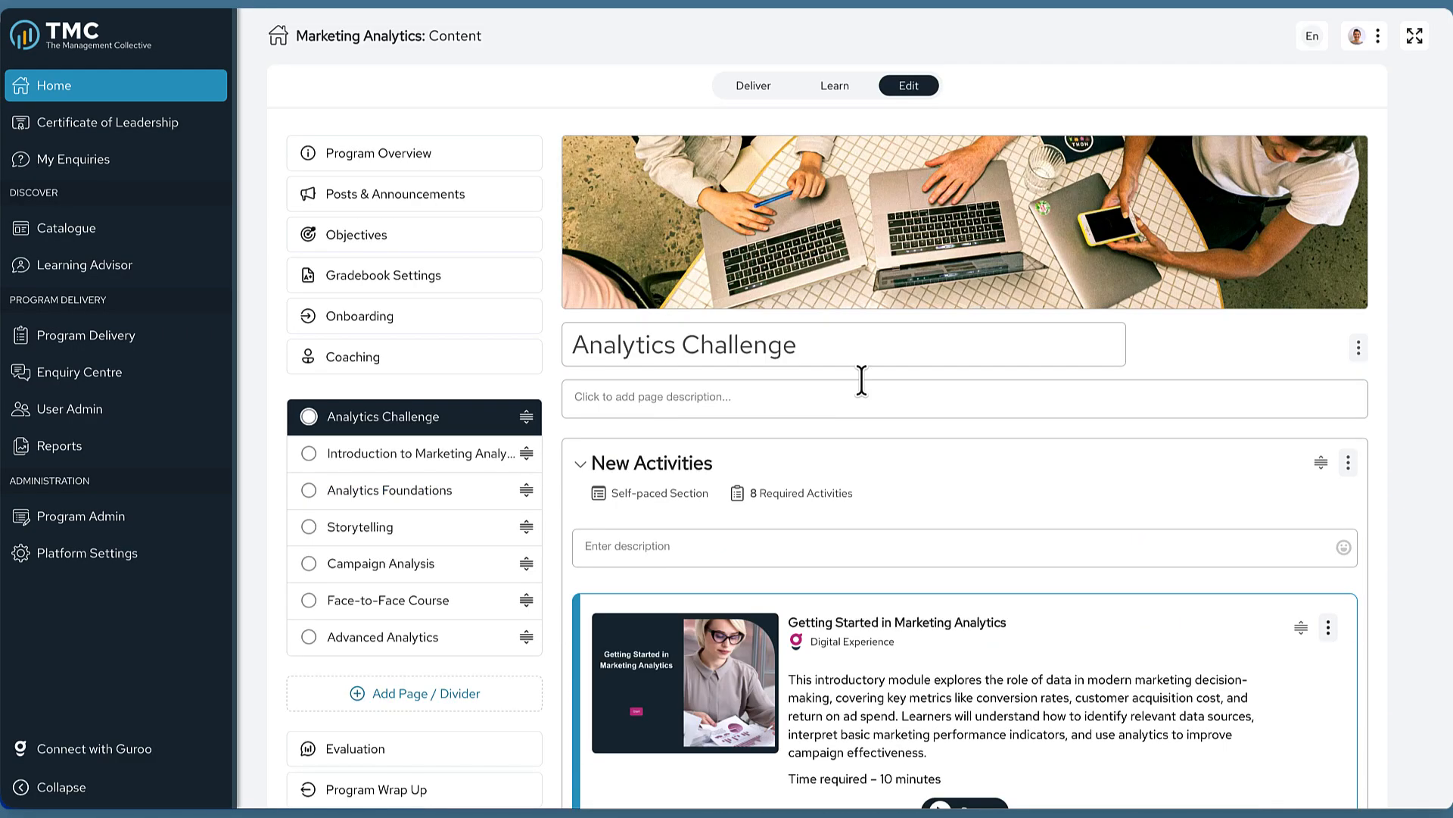
click(837, 85)
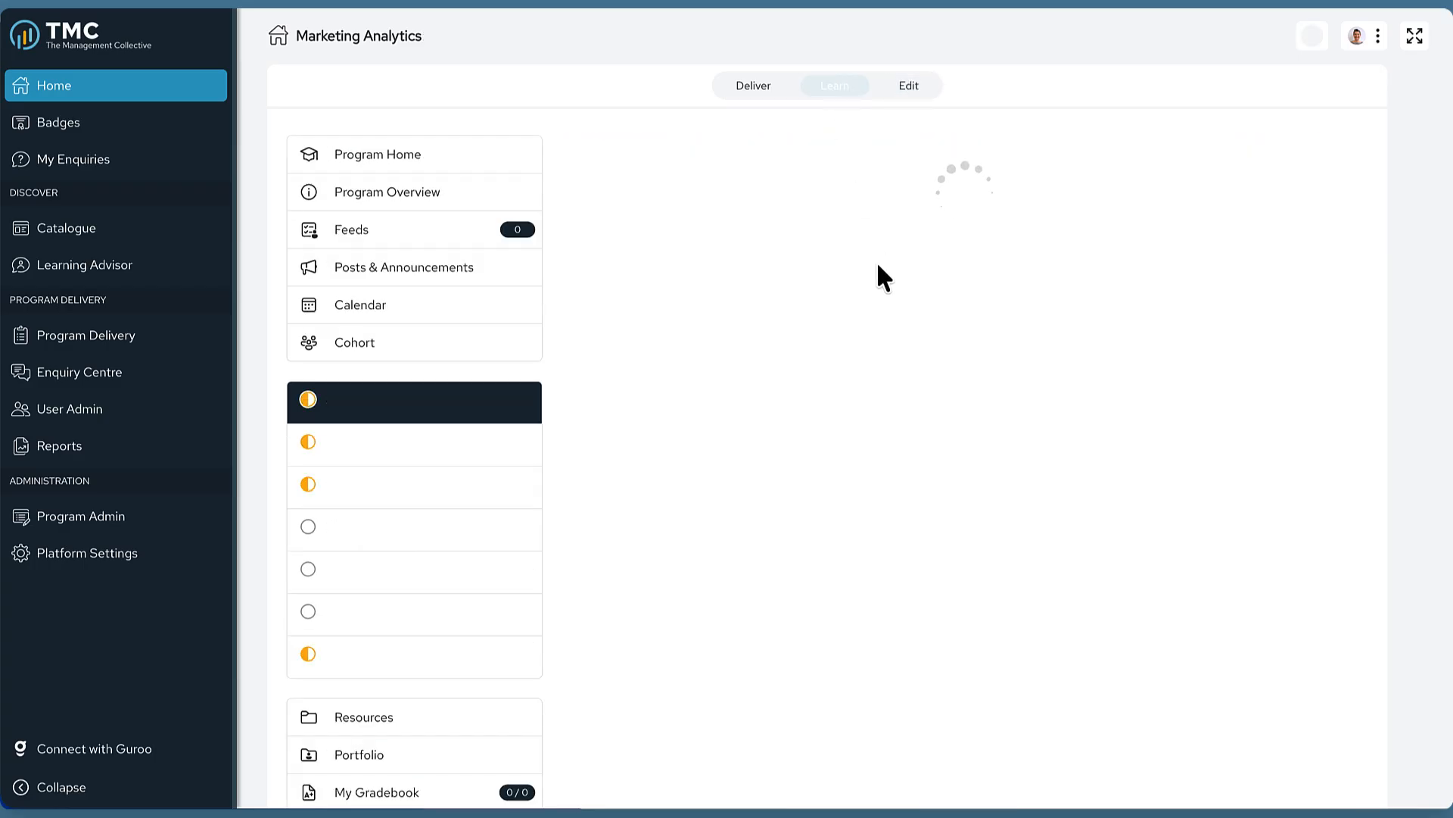
scroll(924, 450, down, 10)
scroll(923, 449, down, 5)
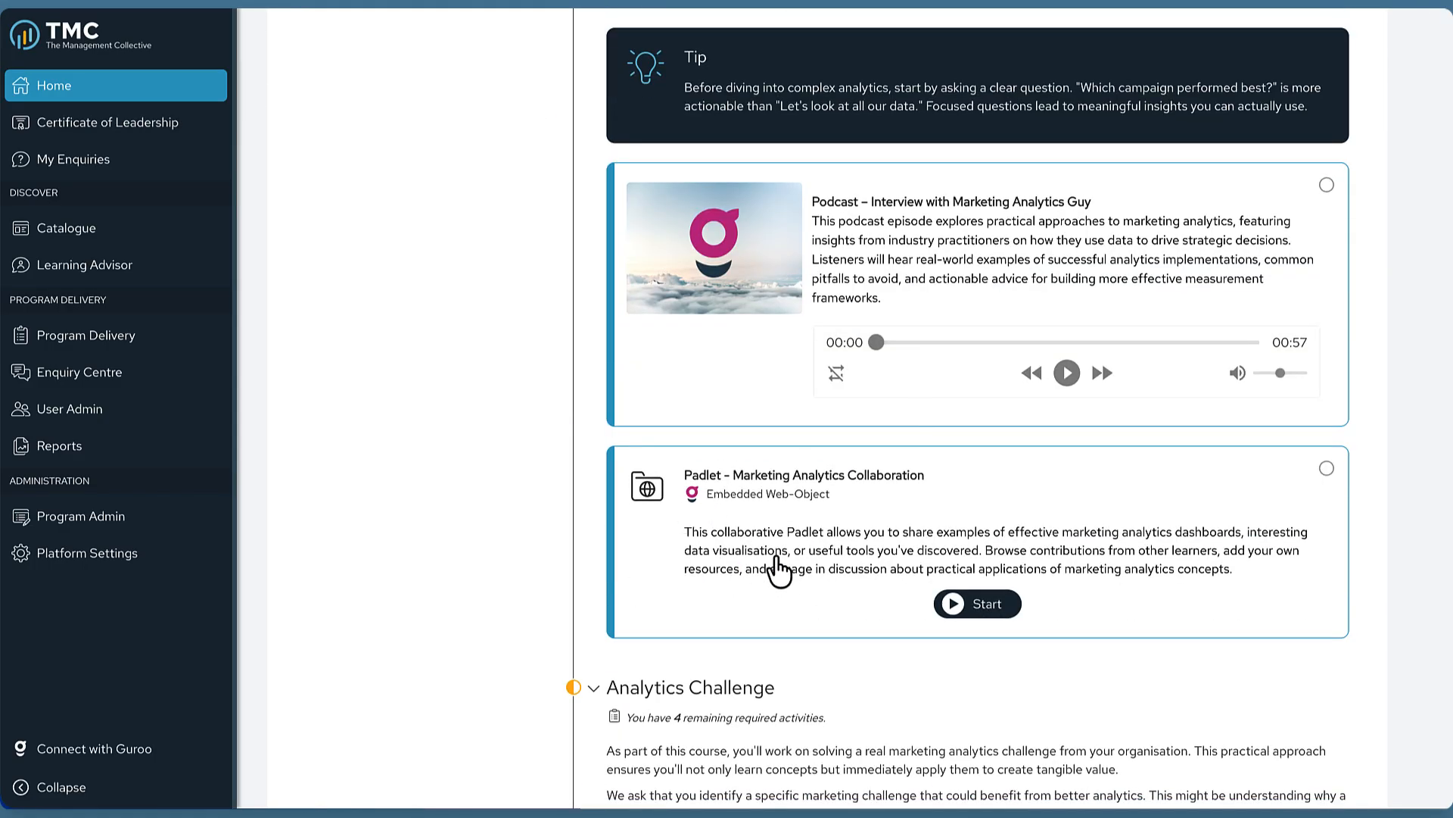
click(986, 604)
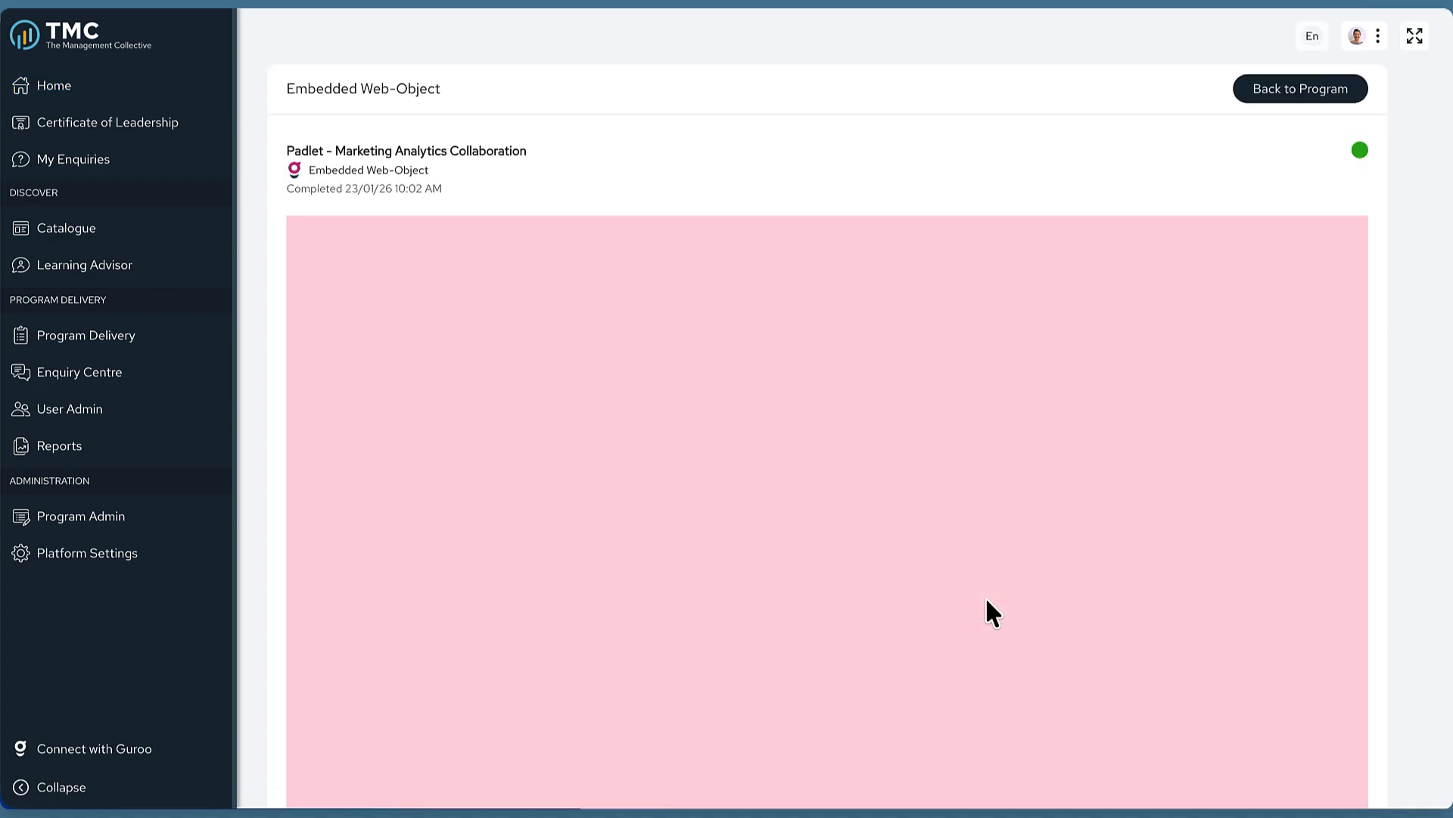
scroll(668, 425, down, 1)
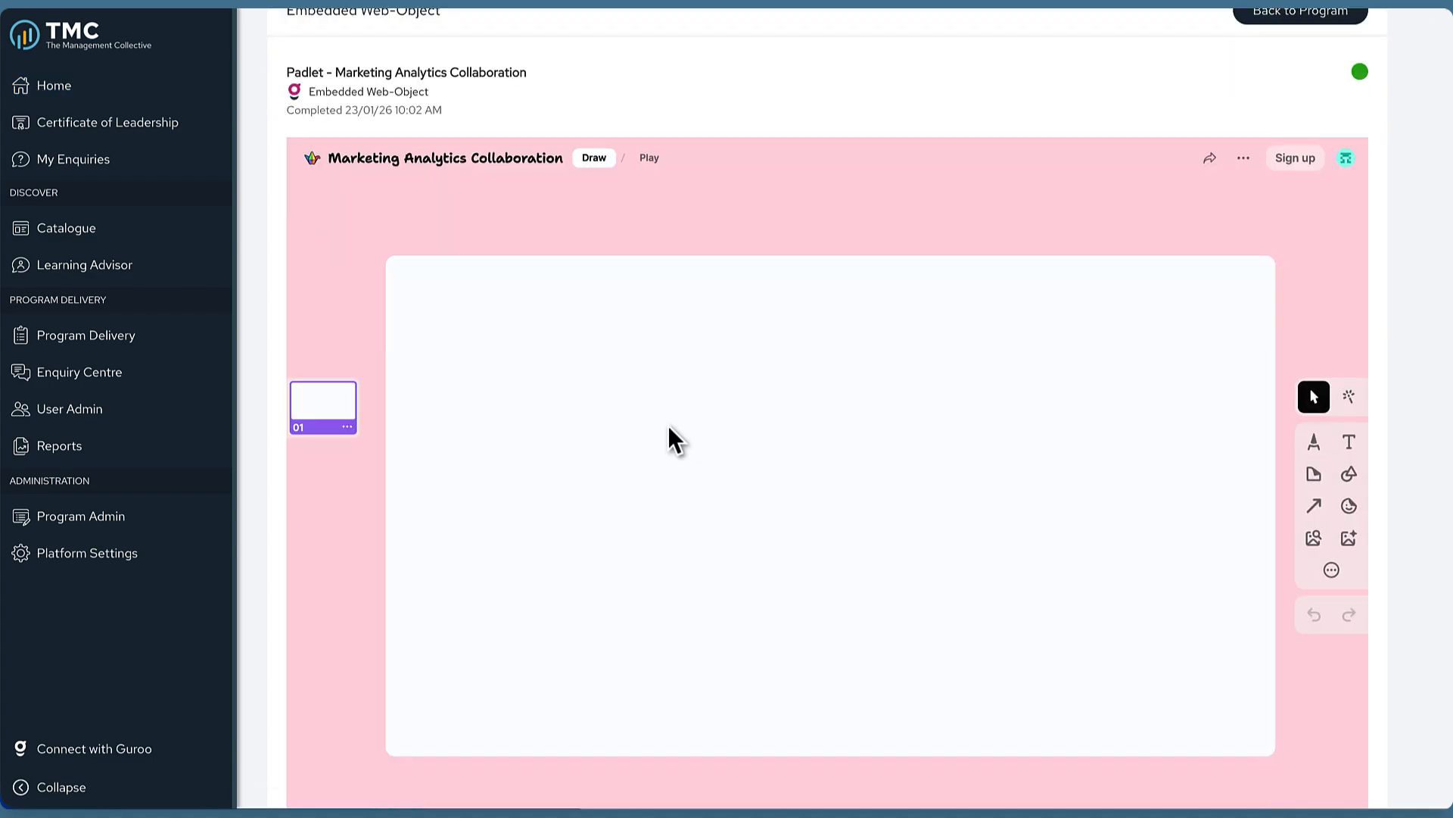
scroll(811, 171, up, 1)
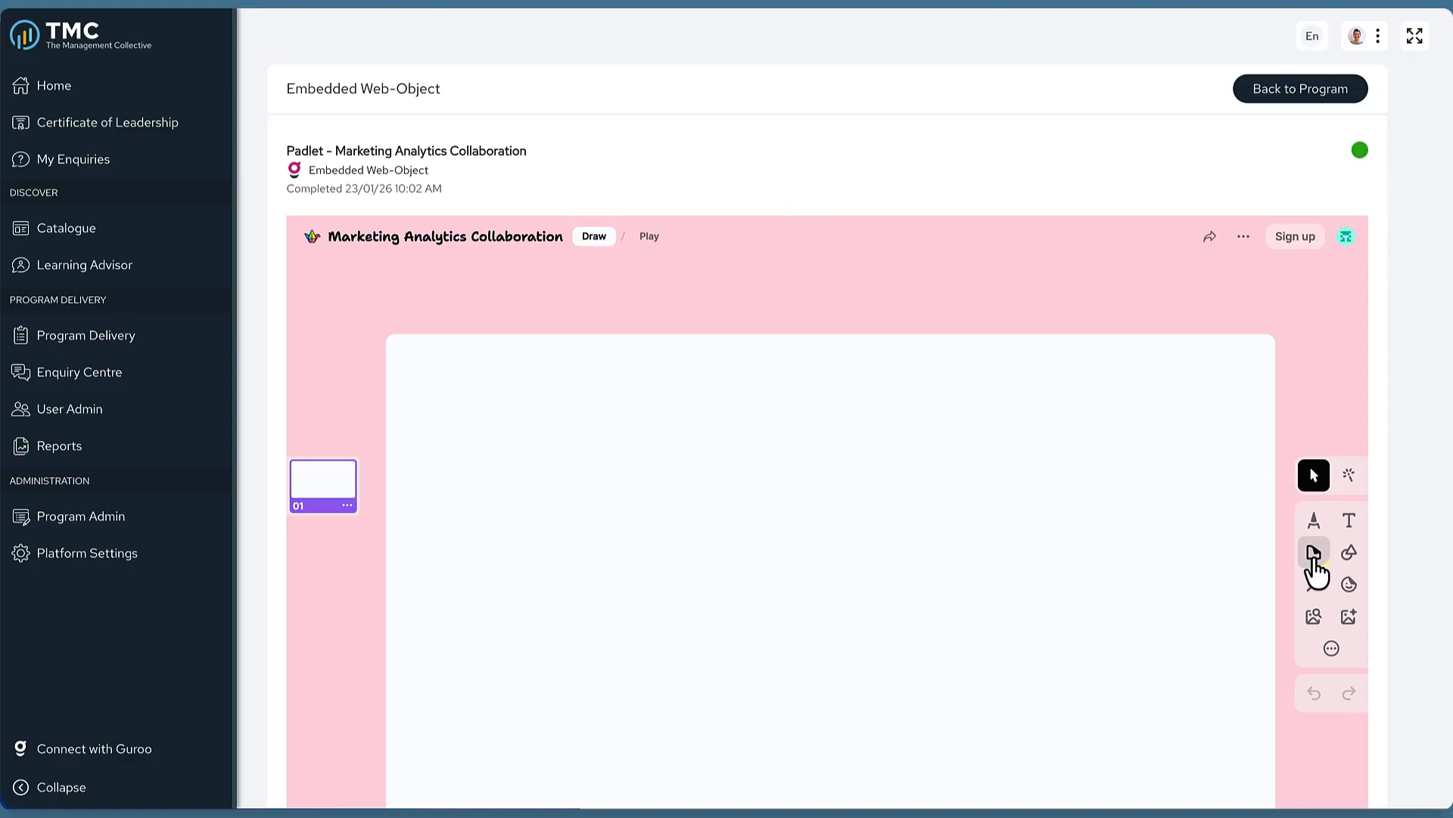
Place a blank yellow sticky note on the embedded Padlet board and return to the program.
click(1314, 553)
click(868, 636)
click(917, 532)
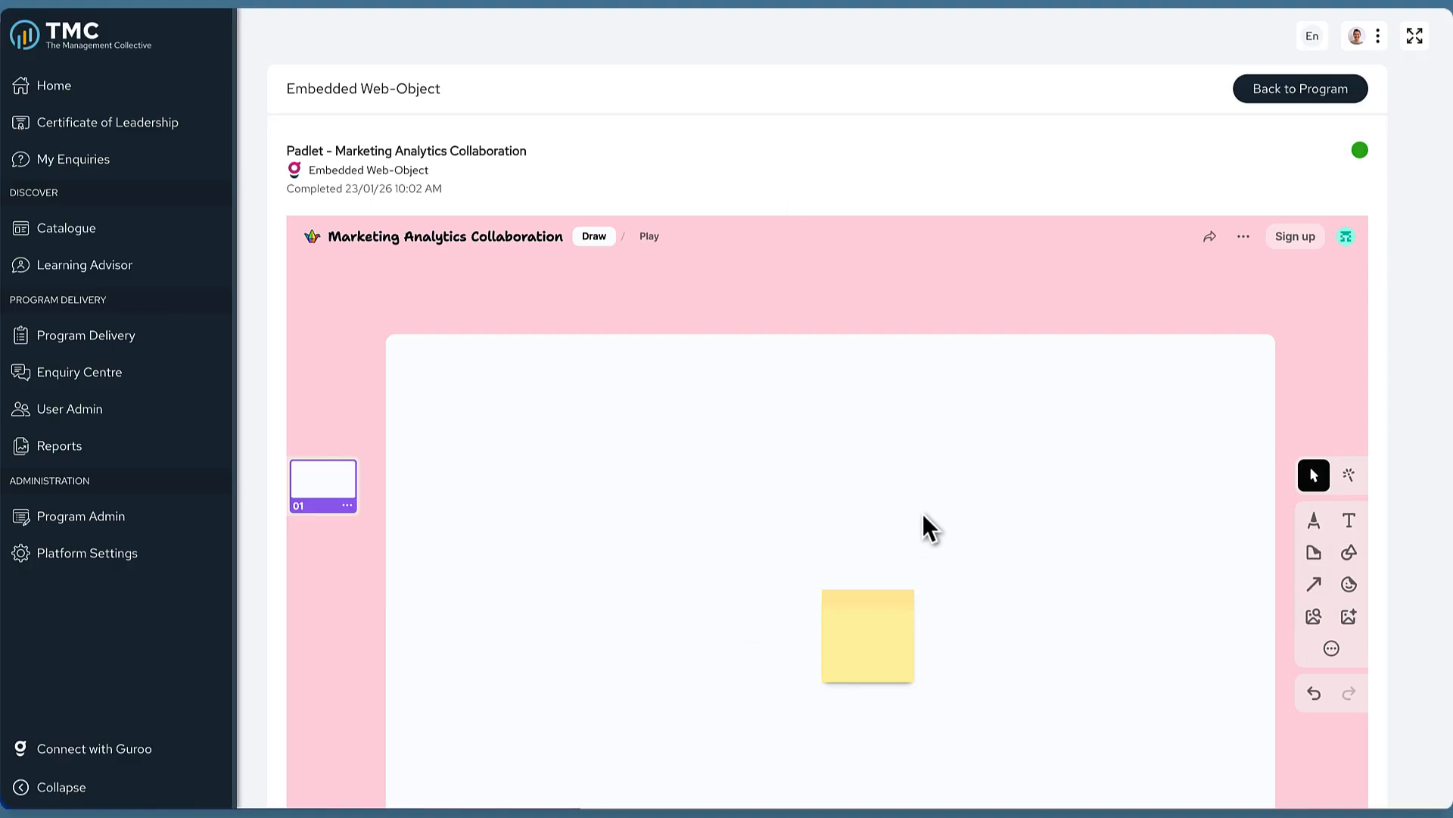
click(1308, 95)
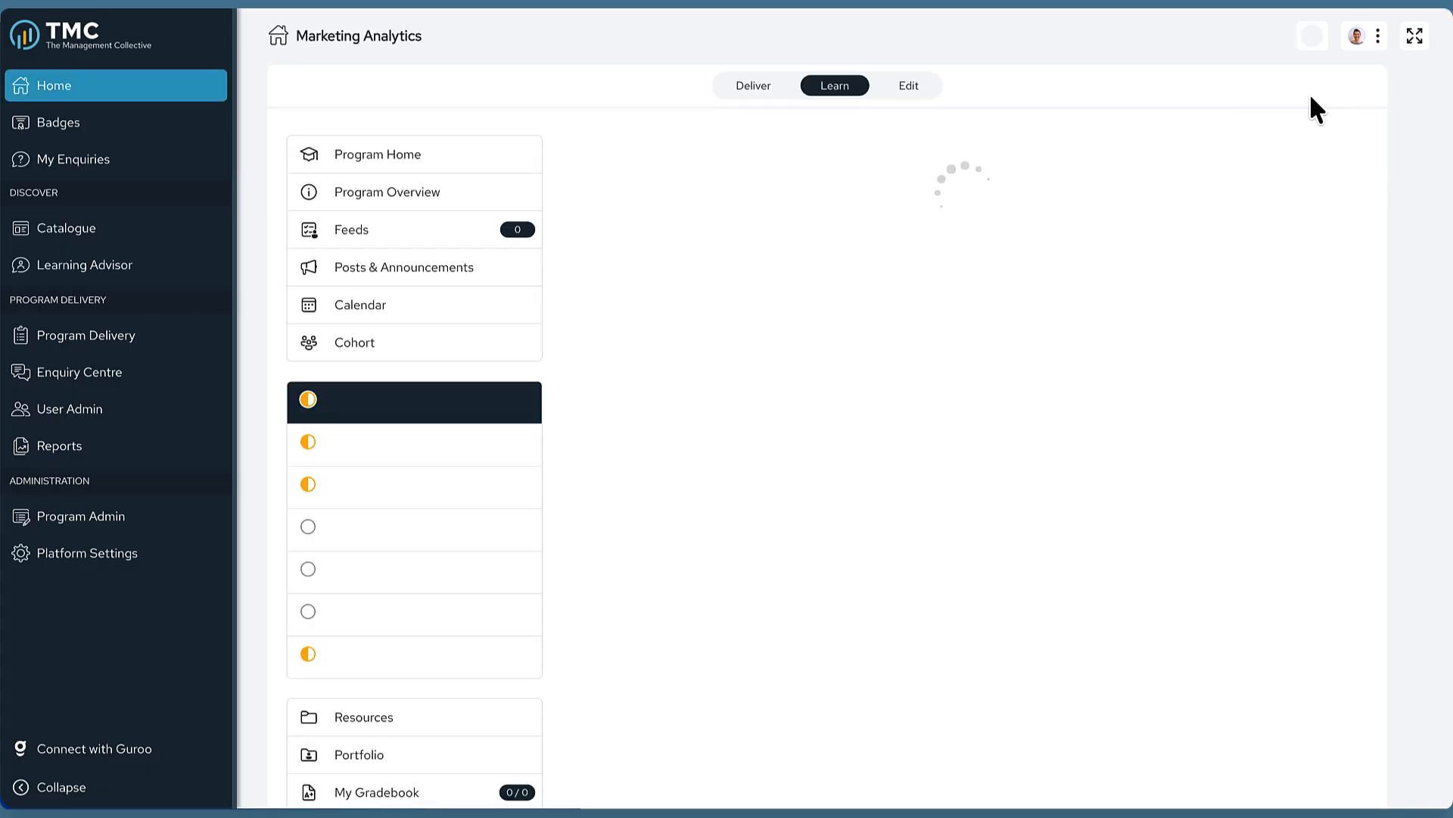
Review all the learning activities in the New Activities section as a learner, including their completion status.
scroll(939, 371, down, 1)
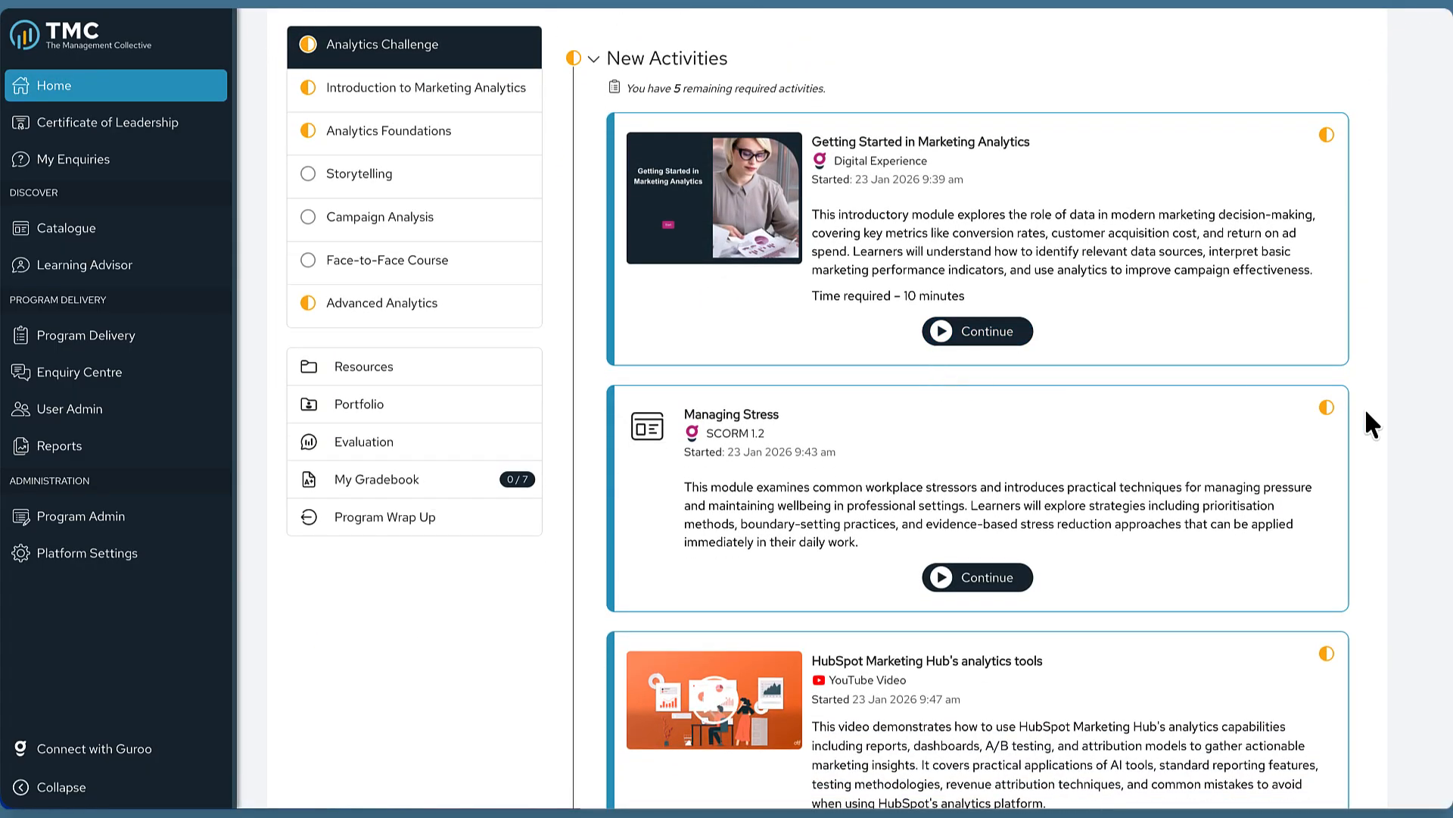
scroll(1367, 412, down, 1)
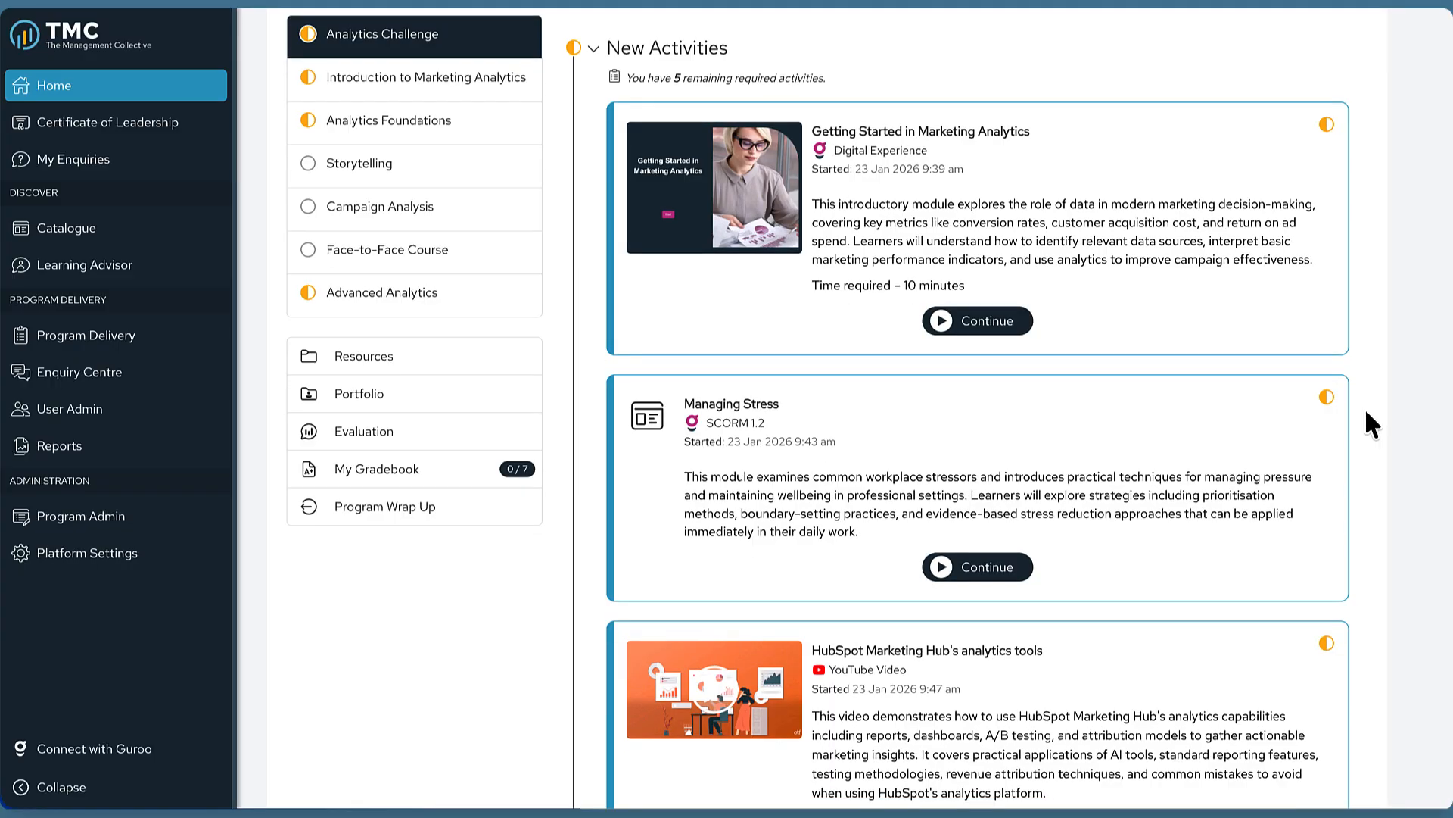
scroll(1365, 407, down, 5)
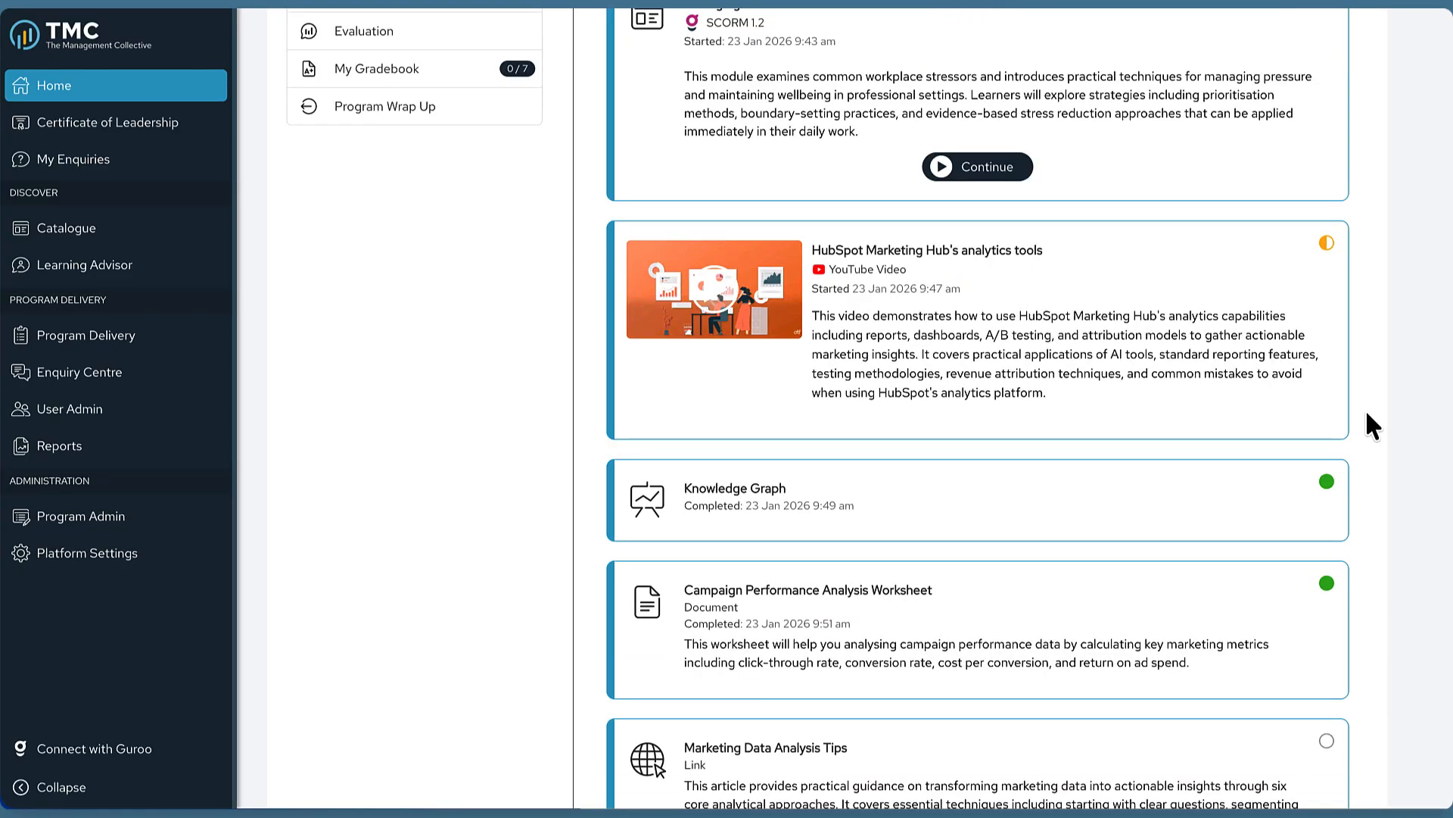
scroll(1368, 413, down, 4)
scroll(1367, 413, down, 2)
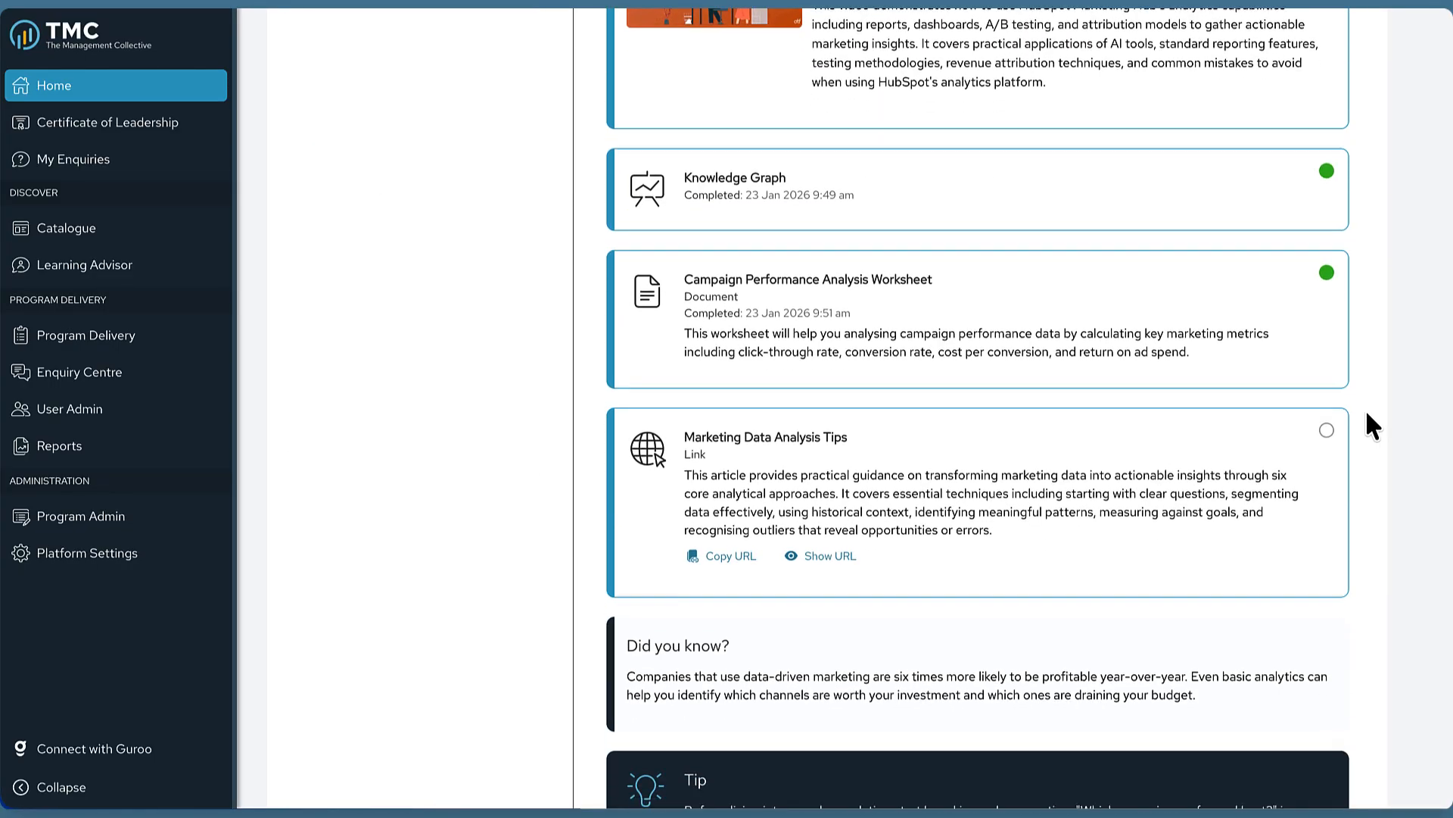
scroll(1372, 426, down, 1)
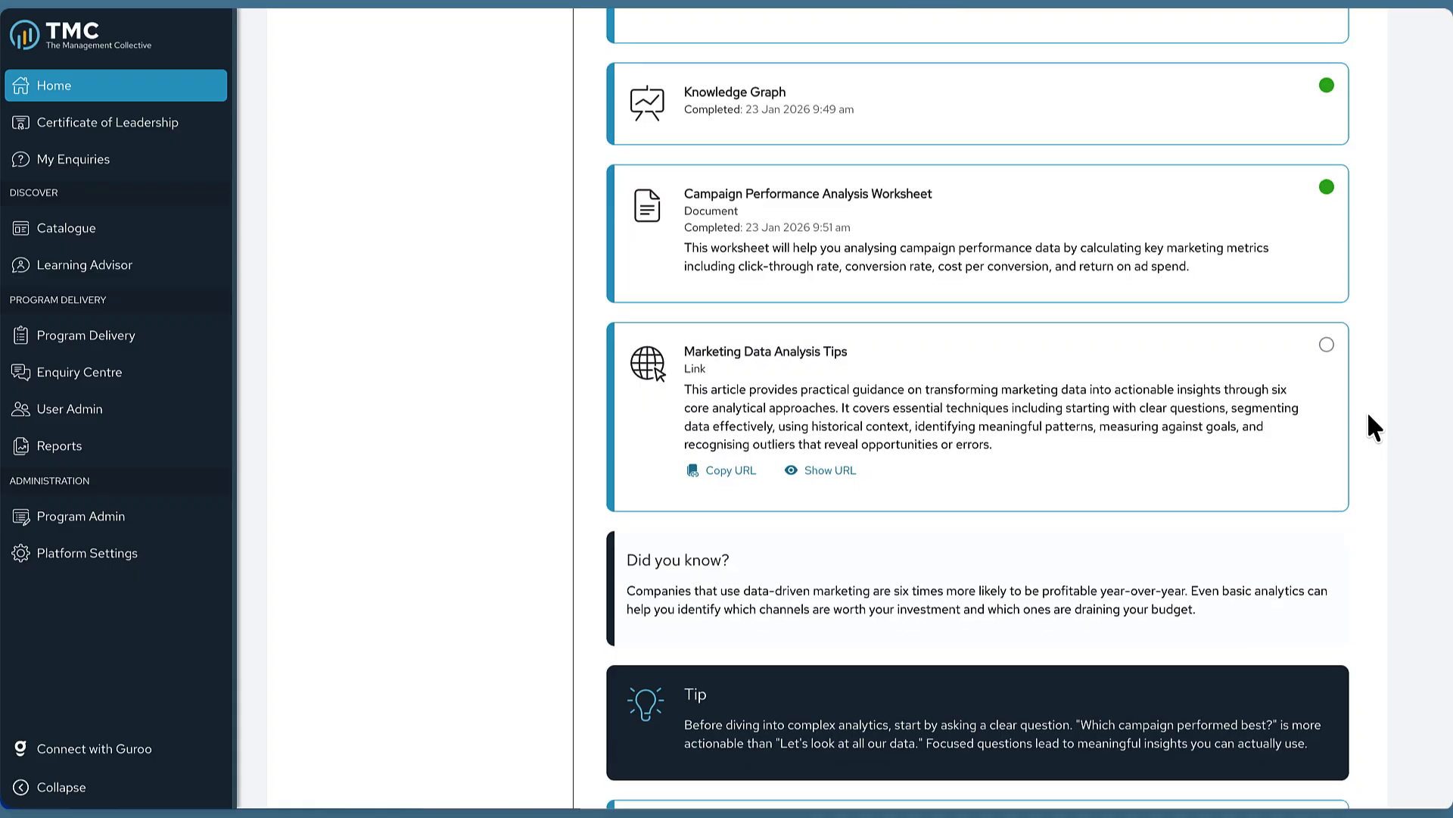
scroll(1369, 415, down, 2)
scroll(1369, 415, down, 4)
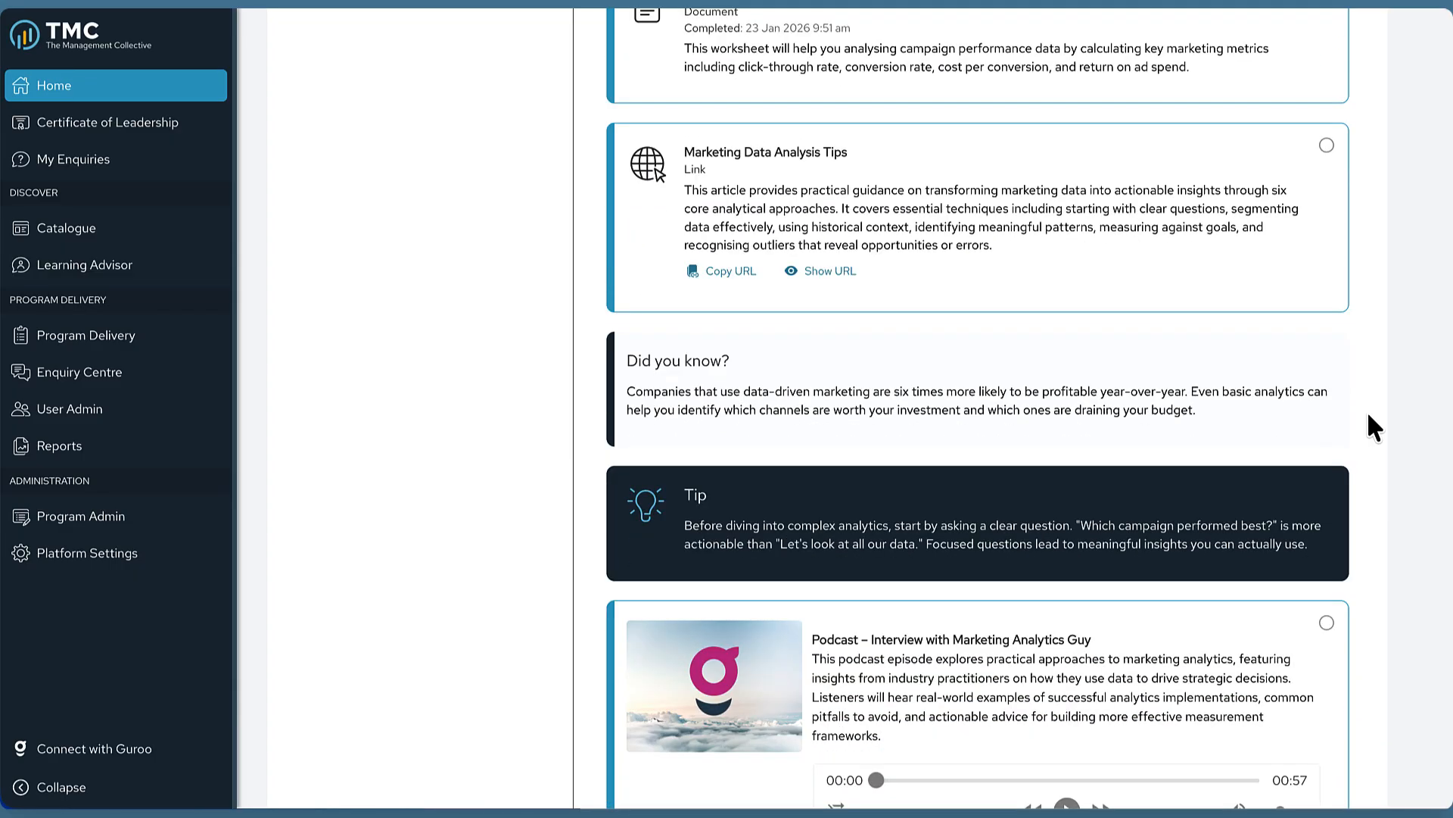
scroll(1368, 414, down, 7)
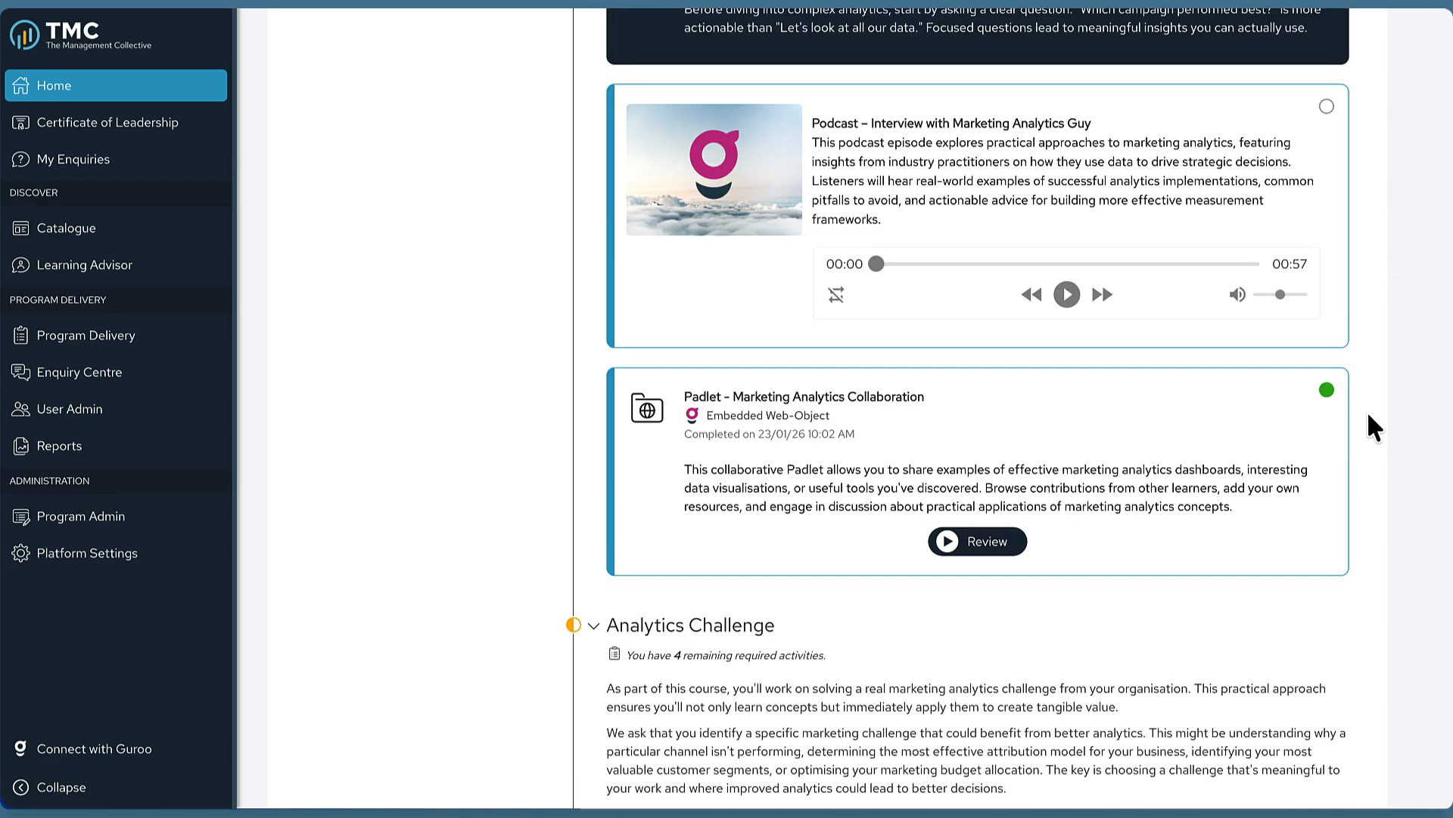
scroll(1369, 415, up, 20)
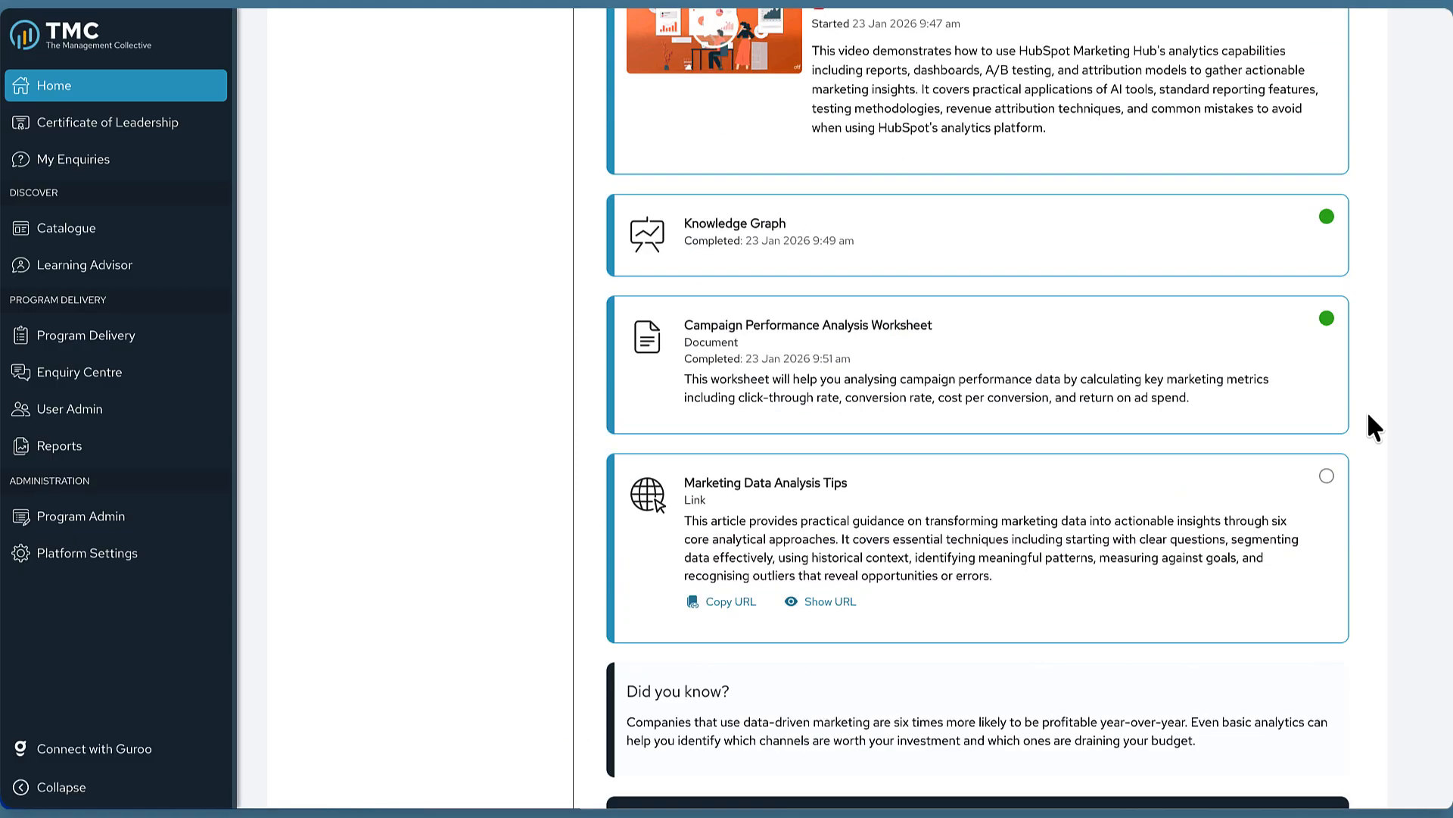
scroll(1367, 410, up, 7)
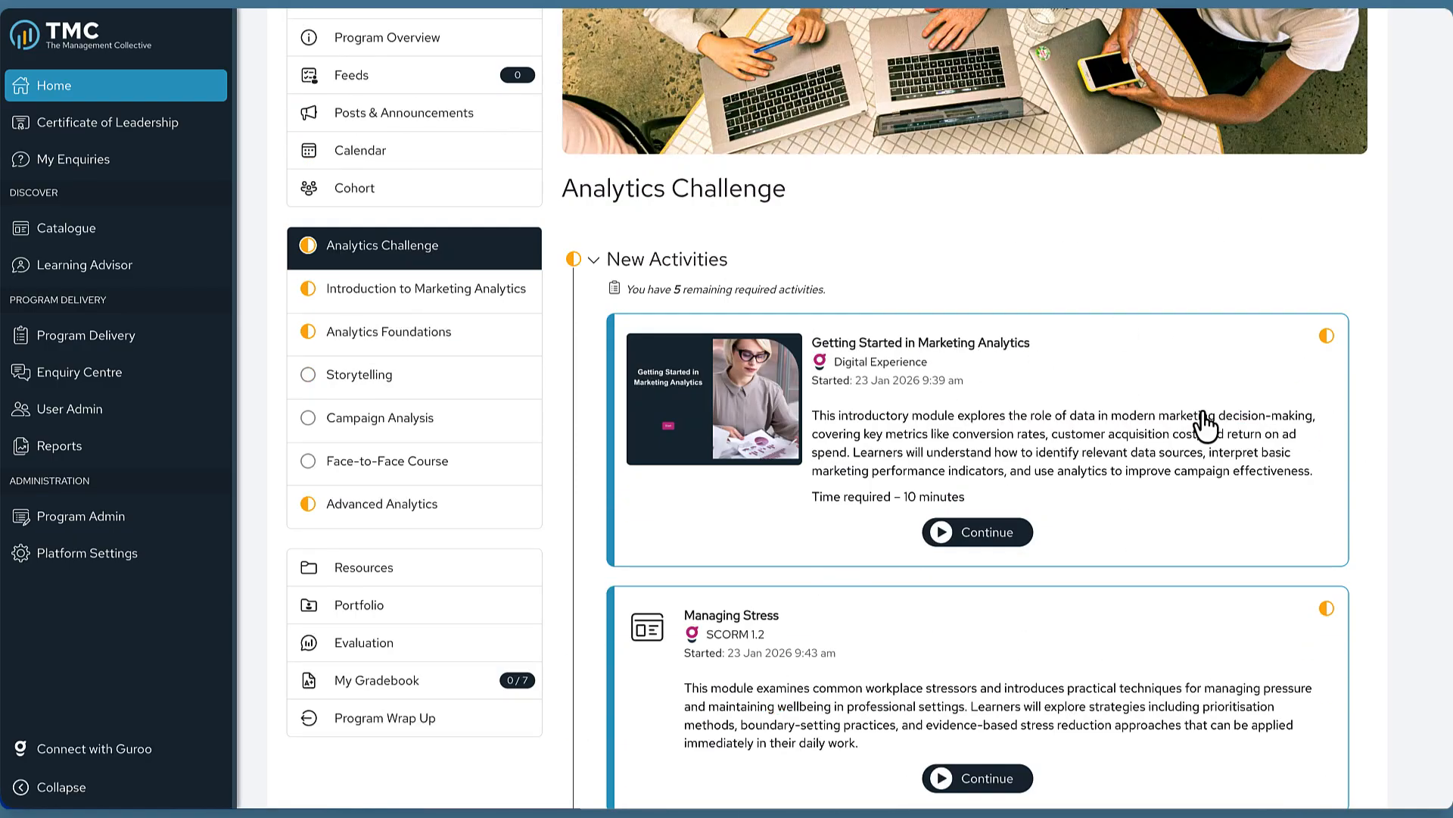
scroll(1190, 259, up, 1)
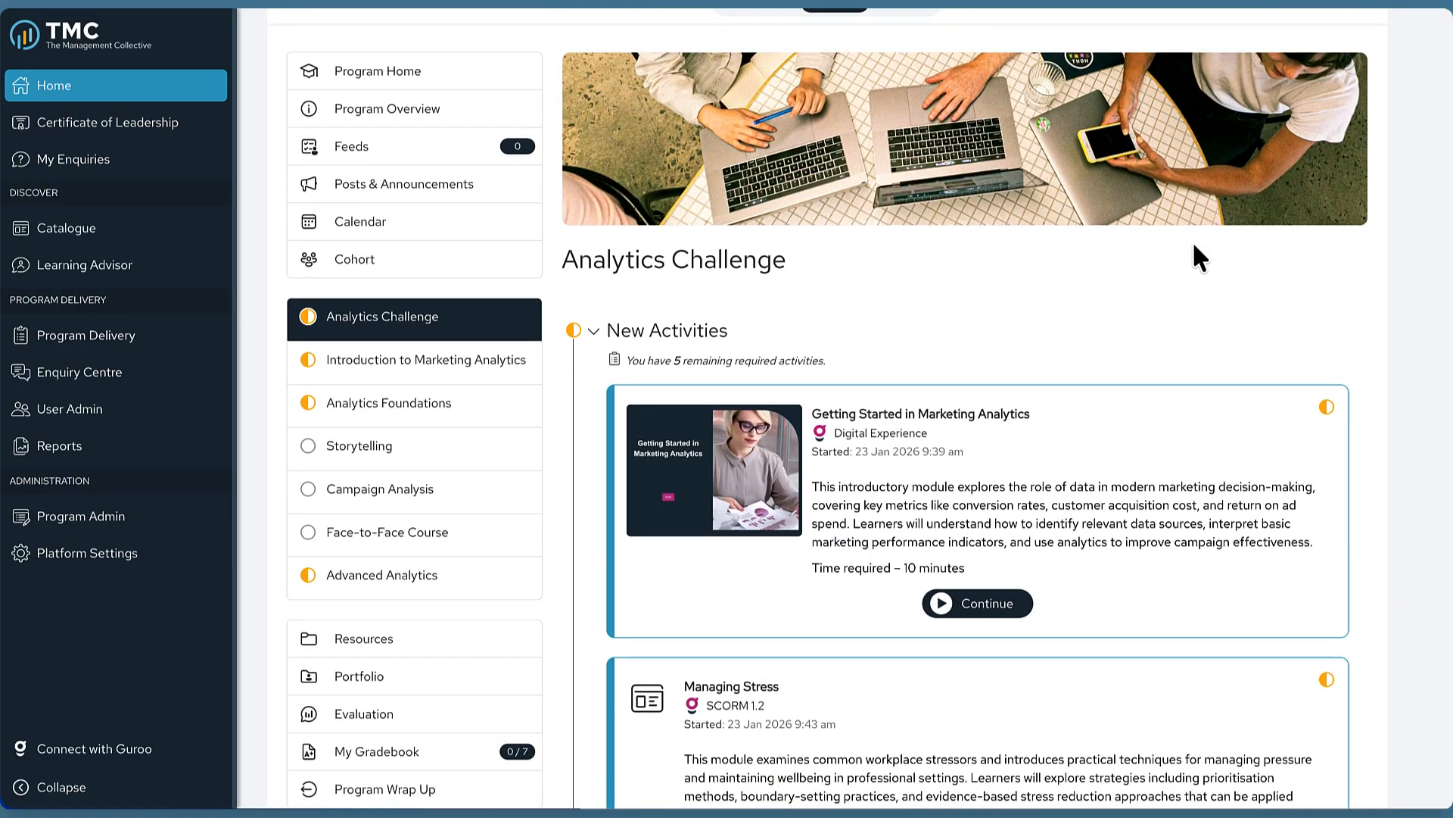
scroll(1296, 367, up, 1)
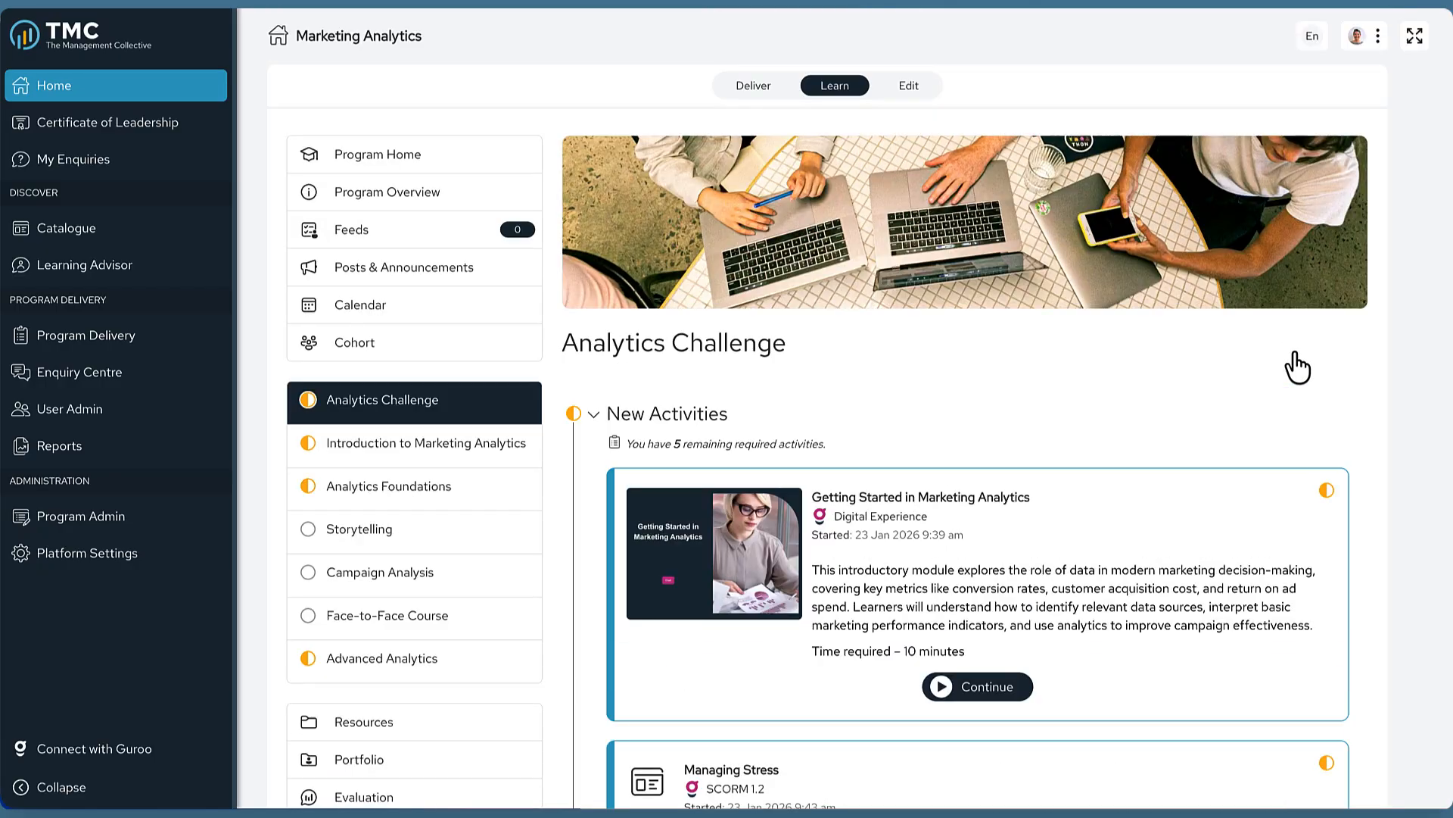